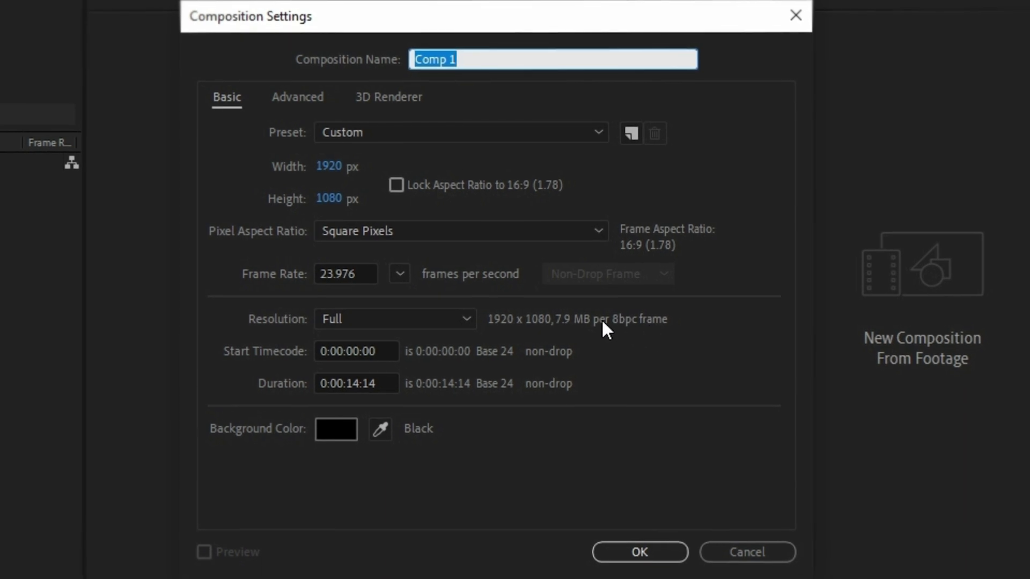
Create a 1920 x 1080 px composition named Comp 1 at 23.976 fps with a duration of 0:00:14:14.
click(400, 274)
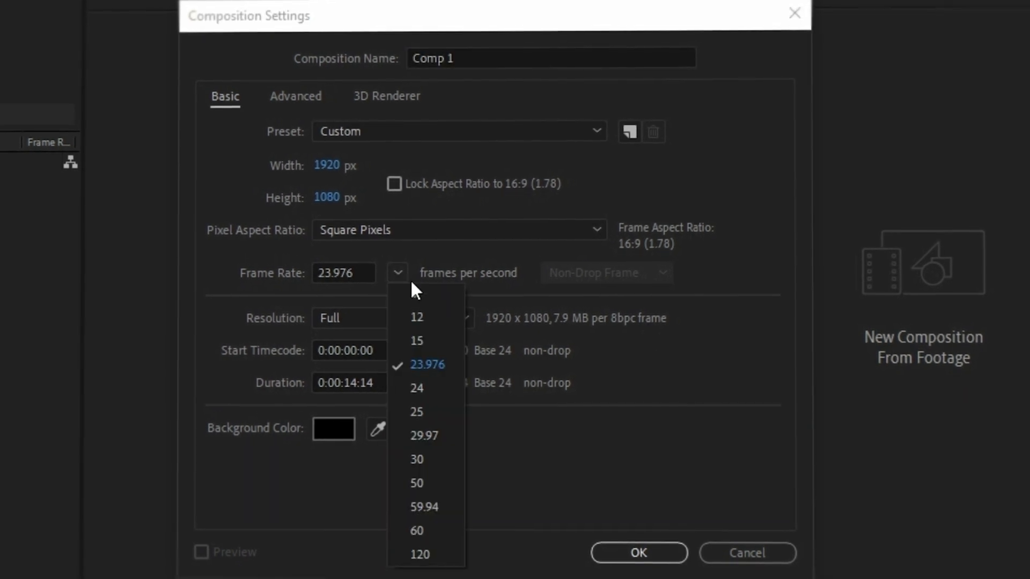
click(417, 363)
click(356, 381)
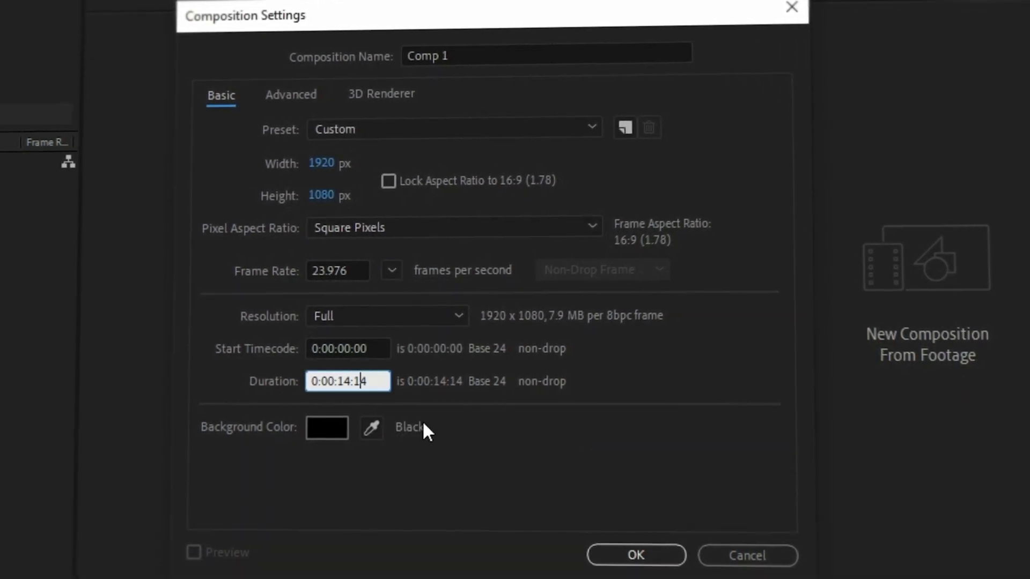
click(455, 452)
click(611, 554)
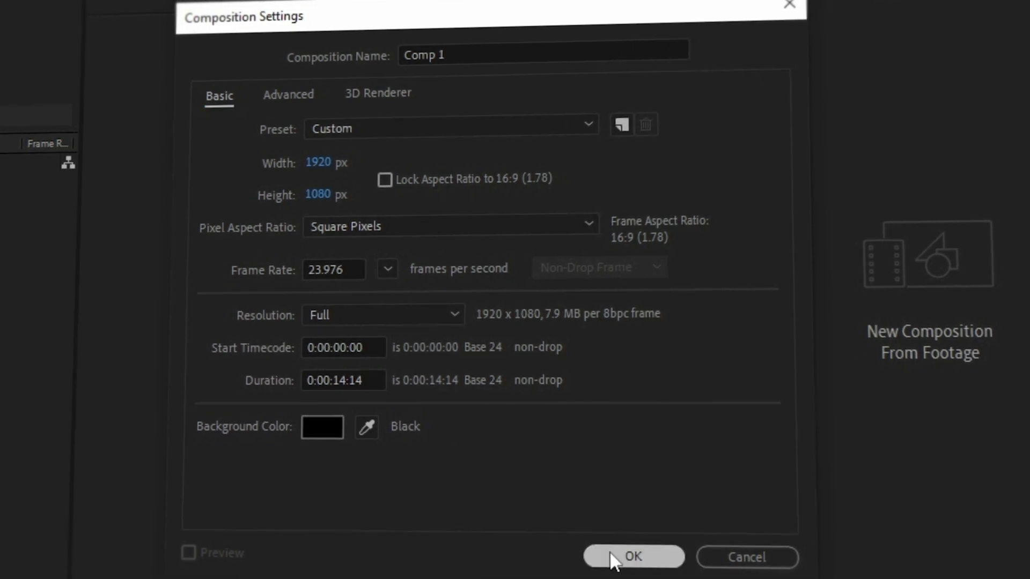
click(614, 558)
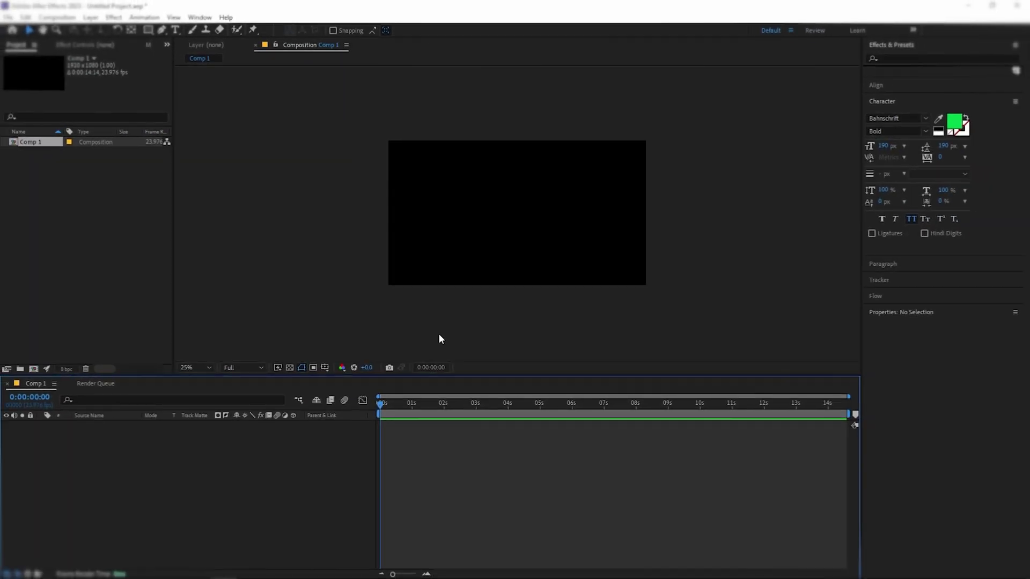
Create a composition-sized solid named BG in the off-white colour F9F7EE.
key(ctrl+y)
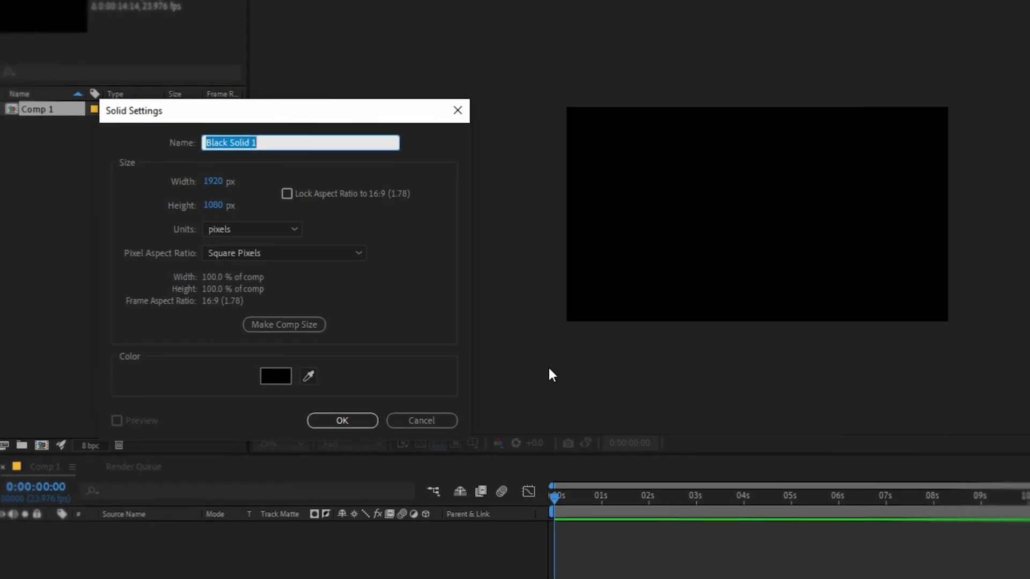
click(283, 380)
text(F9)
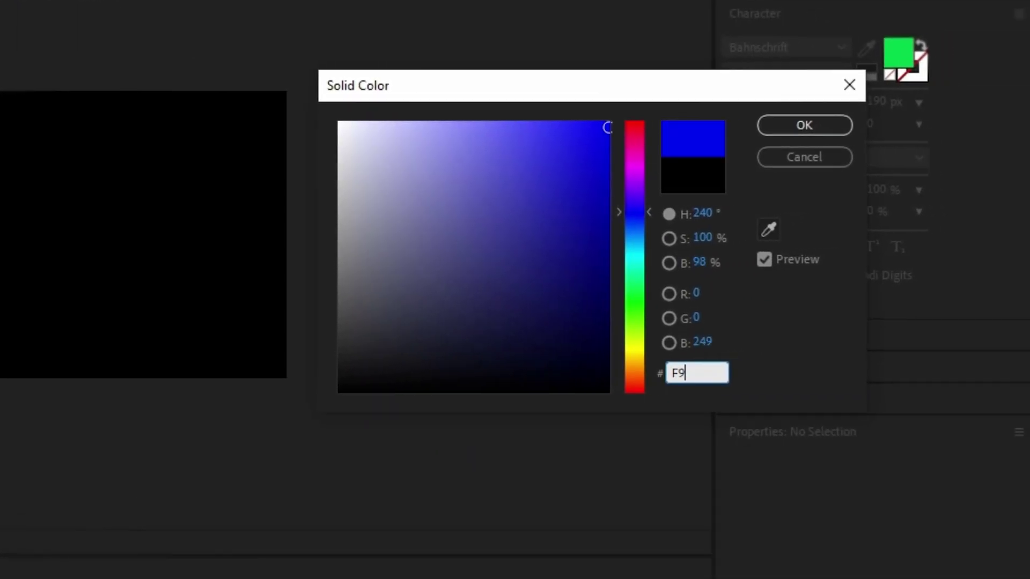
text(F)
text(7EE)
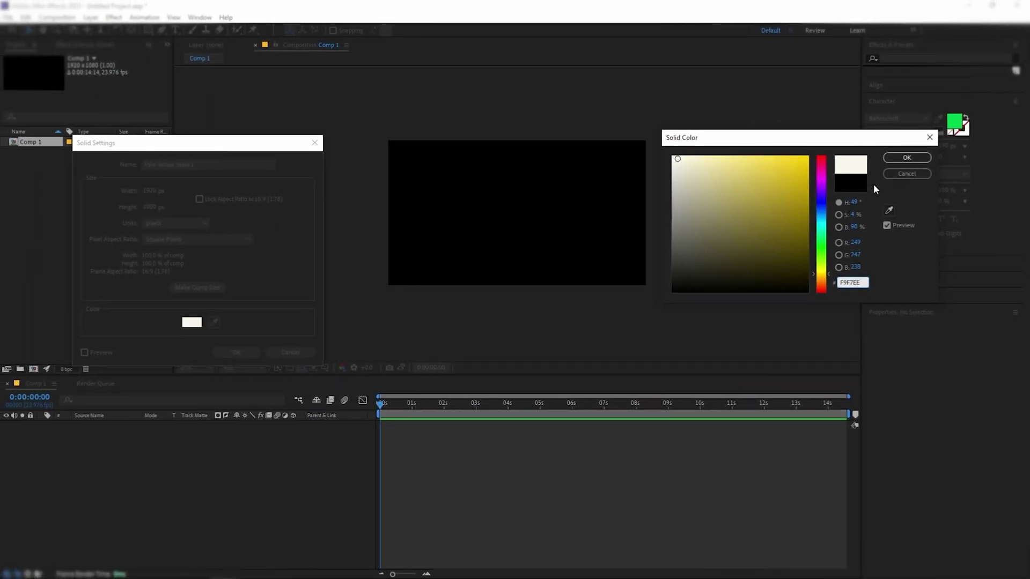
click(890, 159)
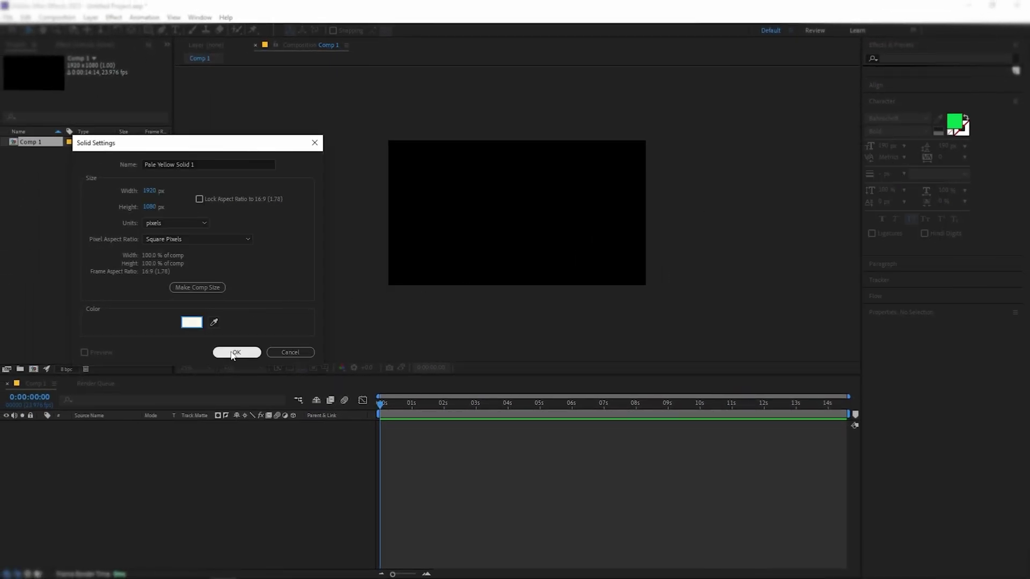
drag(197, 164, 92, 166)
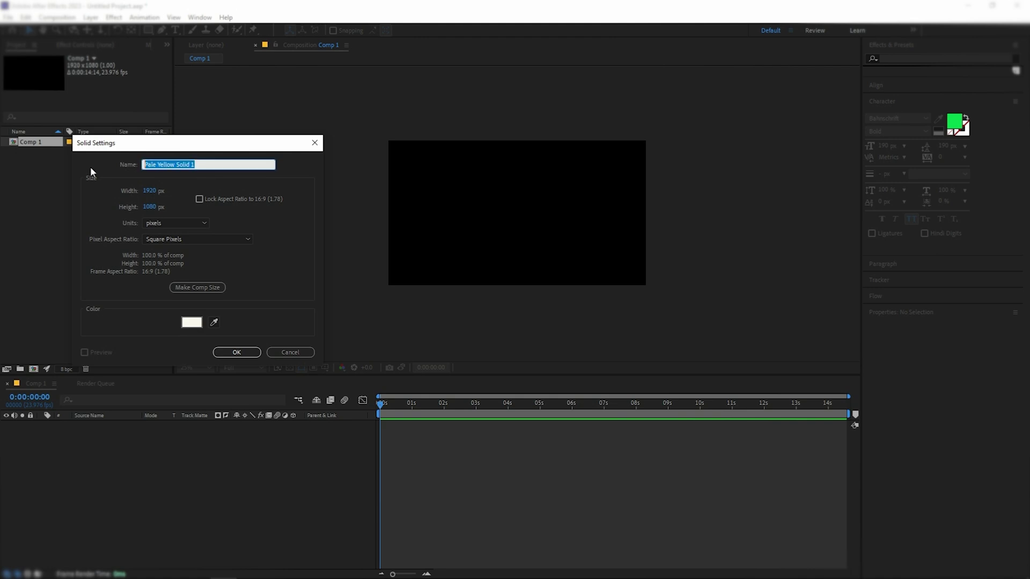
click(220, 352)
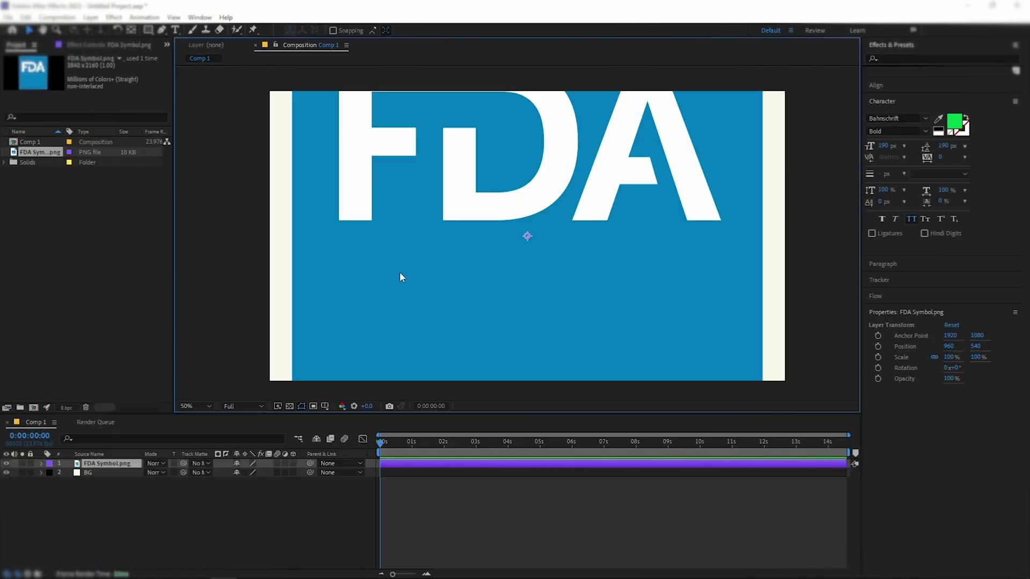
Scale the FDA Symbol.png layer down to 33% so that the whole logo fits within the composition.
key(comma)
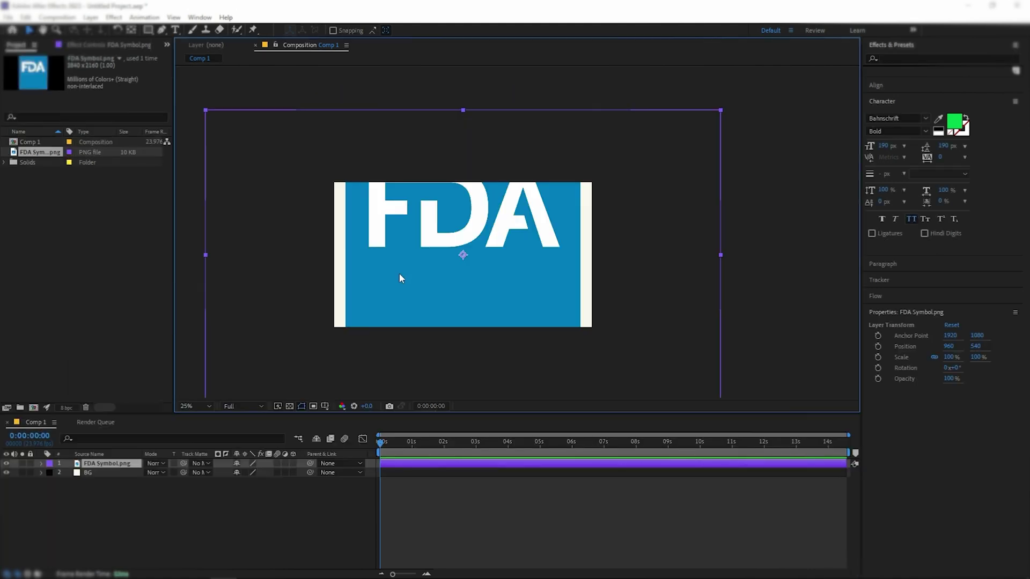
drag(719, 253, 547, 253)
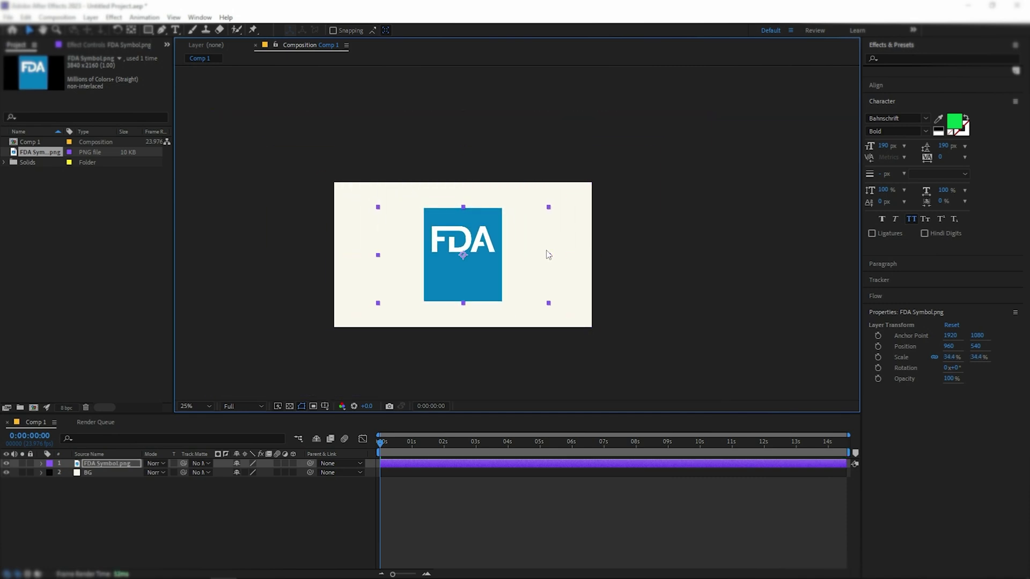
key(s)
drag(250, 474, 254, 511)
click(253, 511)
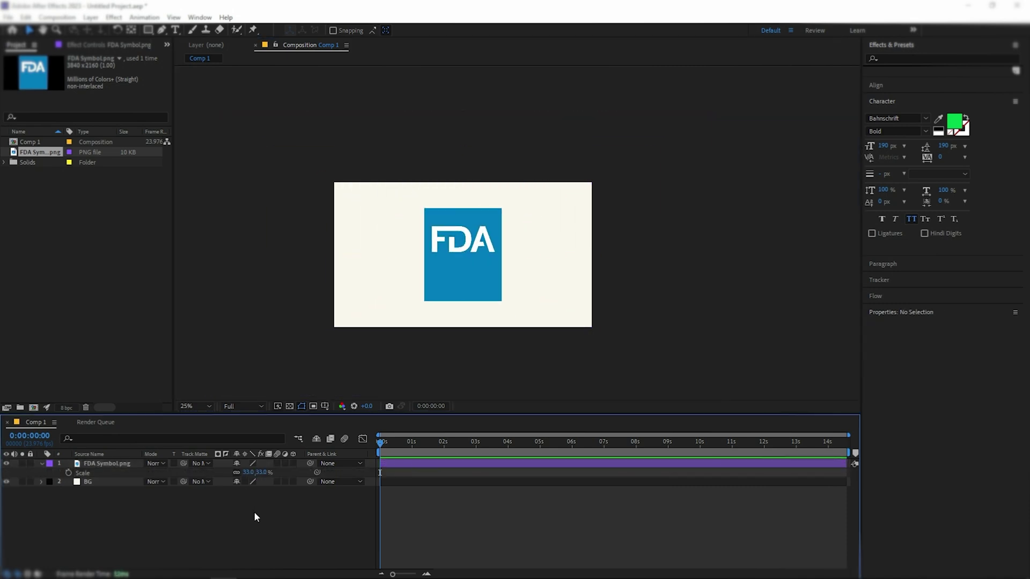
scroll(391, 256, up, 1)
key(space)
drag(406, 259, 399, 243)
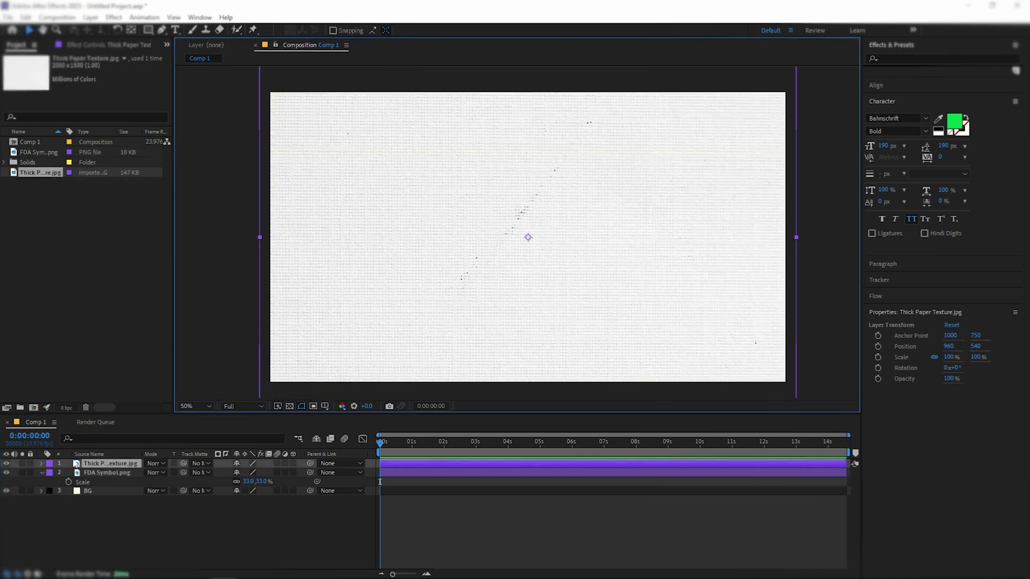
Collapse the FDA symbol layer's properties and apply the Invert and Curves effects to the Thick Paper Texture layer.
click(41, 473)
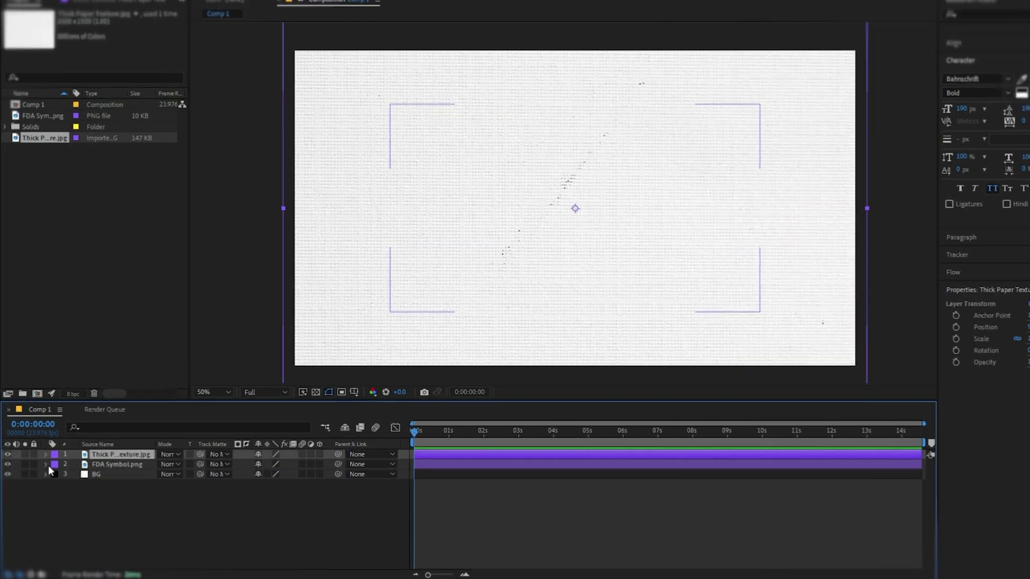
key(ctrl+space)
text(invert)
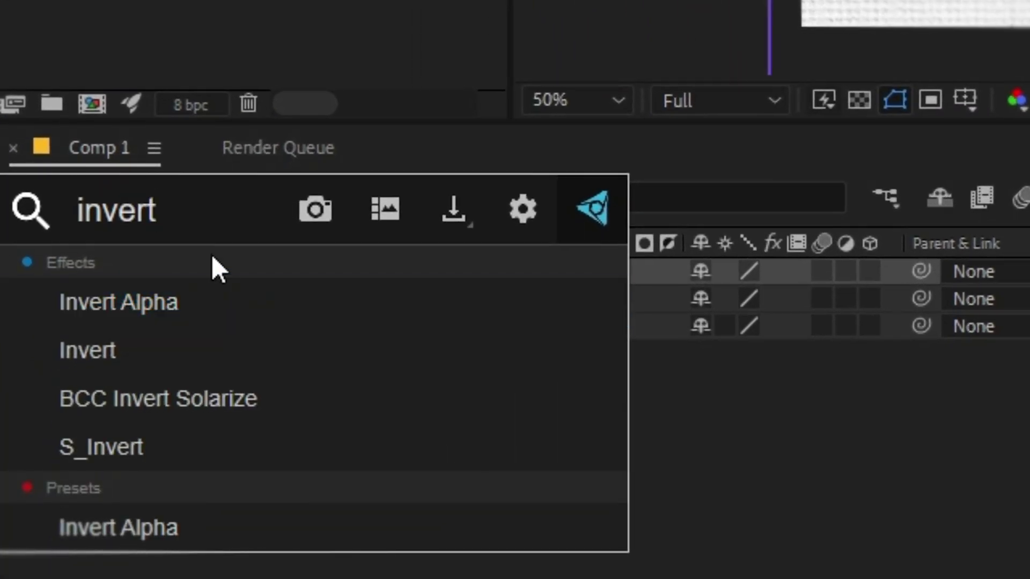
click(163, 338)
key(ctrl+space)
text(curves)
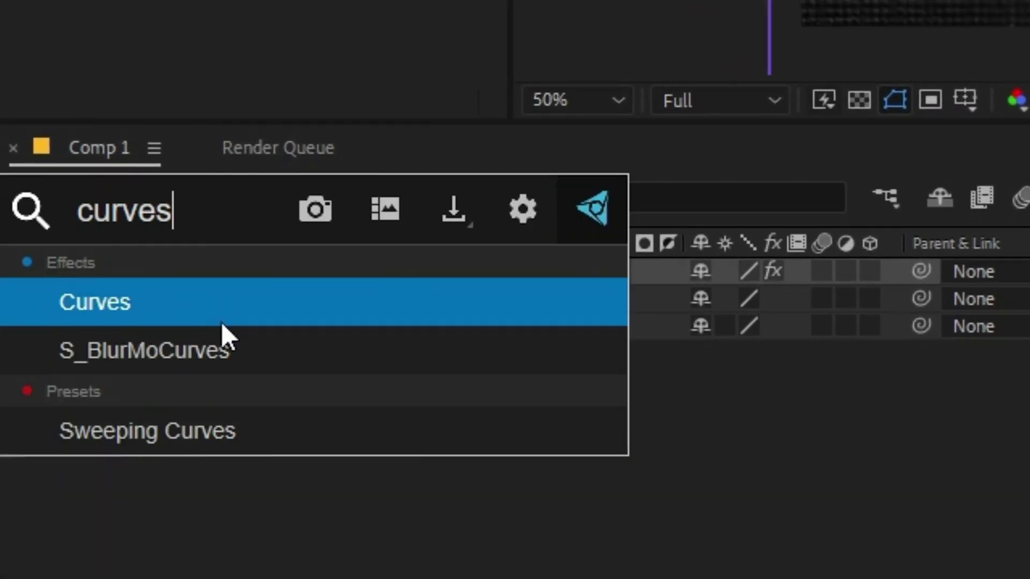
click(221, 322)
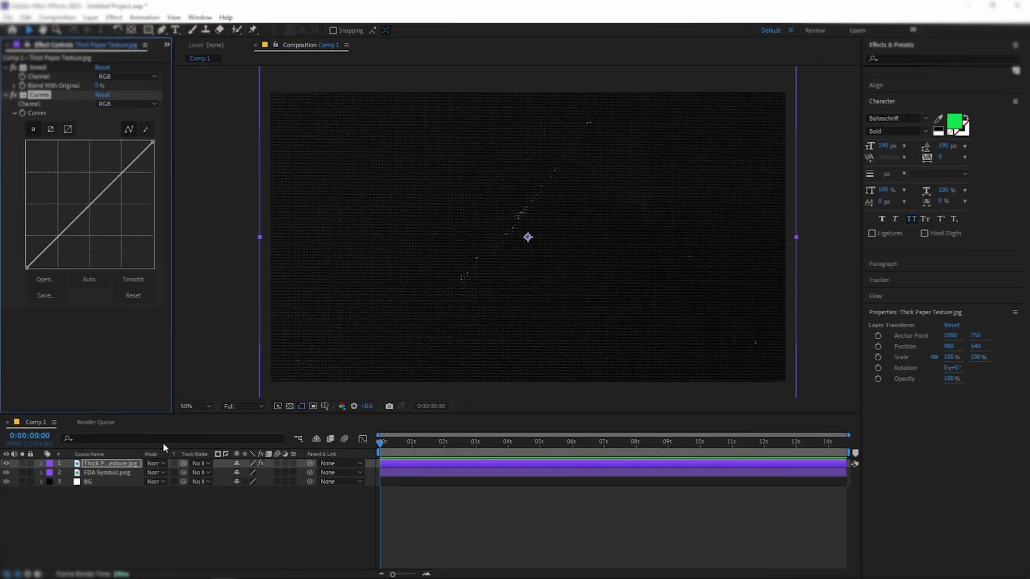
Set the Thick Paper Texture layer's blending mode to Screen, then lower its curve's white end and shift its black end inward to soften the texture.
click(163, 463)
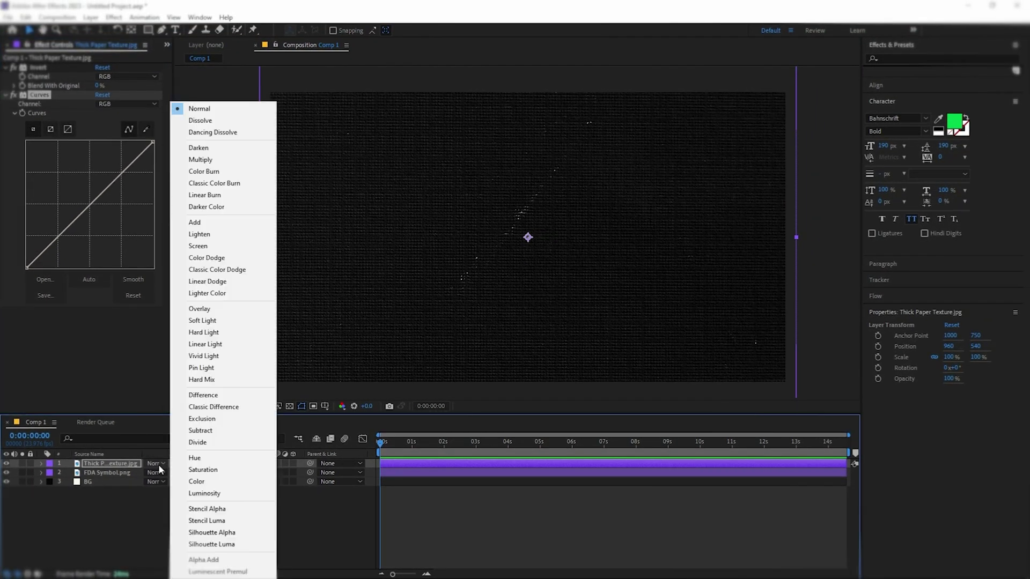
click(208, 245)
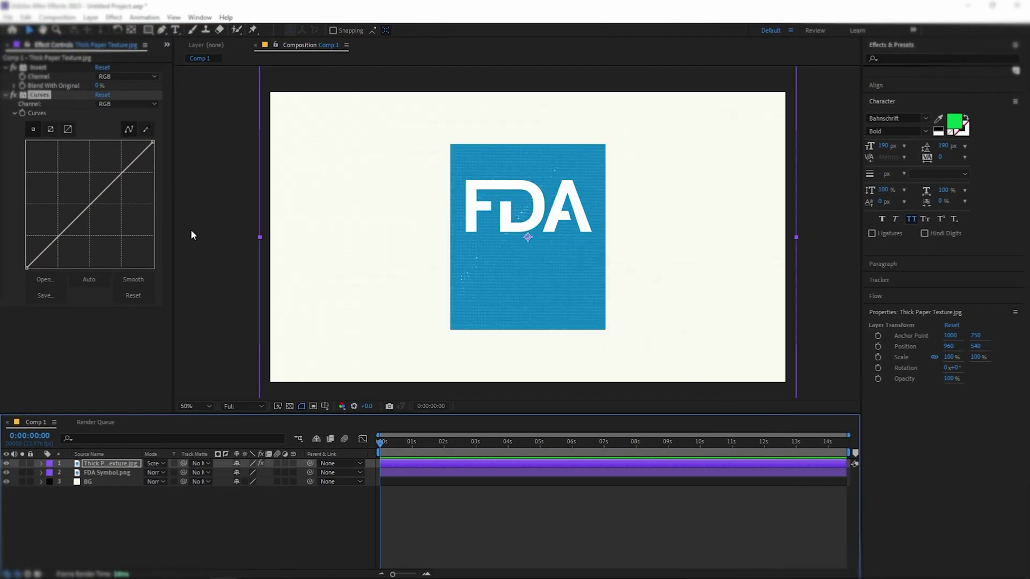
drag(153, 142, 173, 194)
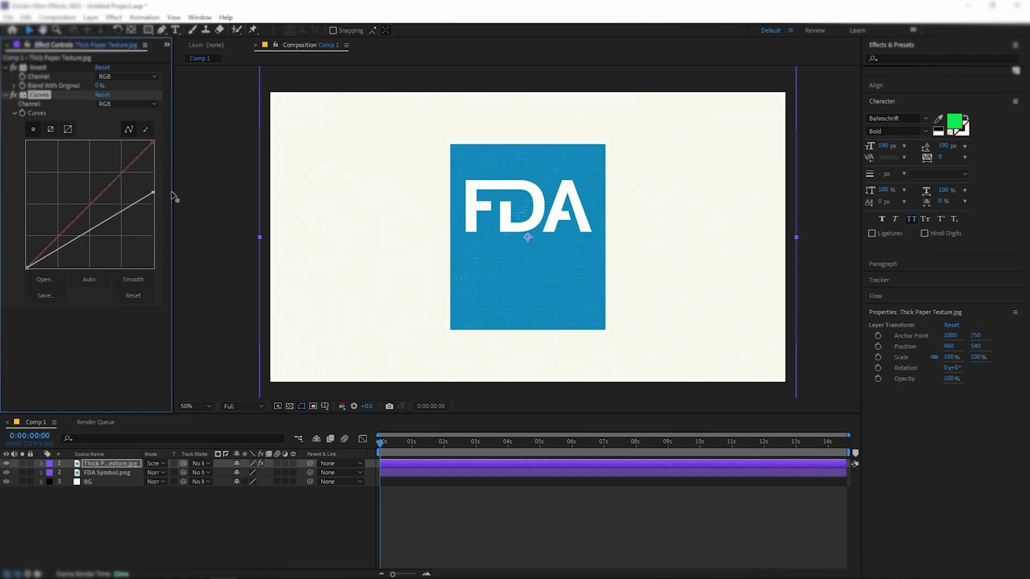
drag(26, 267, 41, 270)
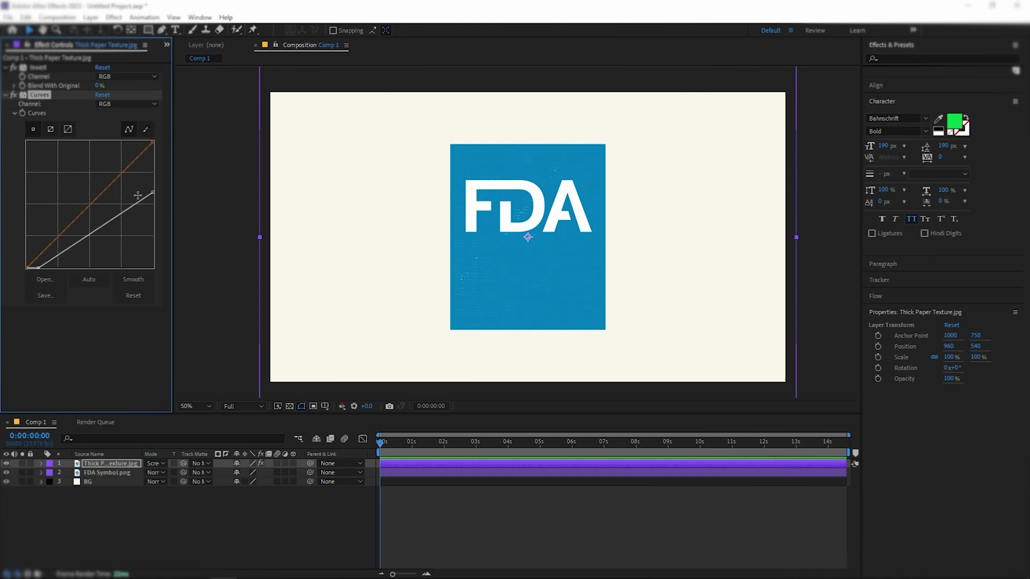
mouse_move(153, 192)
mouse_down()
mouse_move(159, 177)
mouse_move(161, 195)
mouse_up()
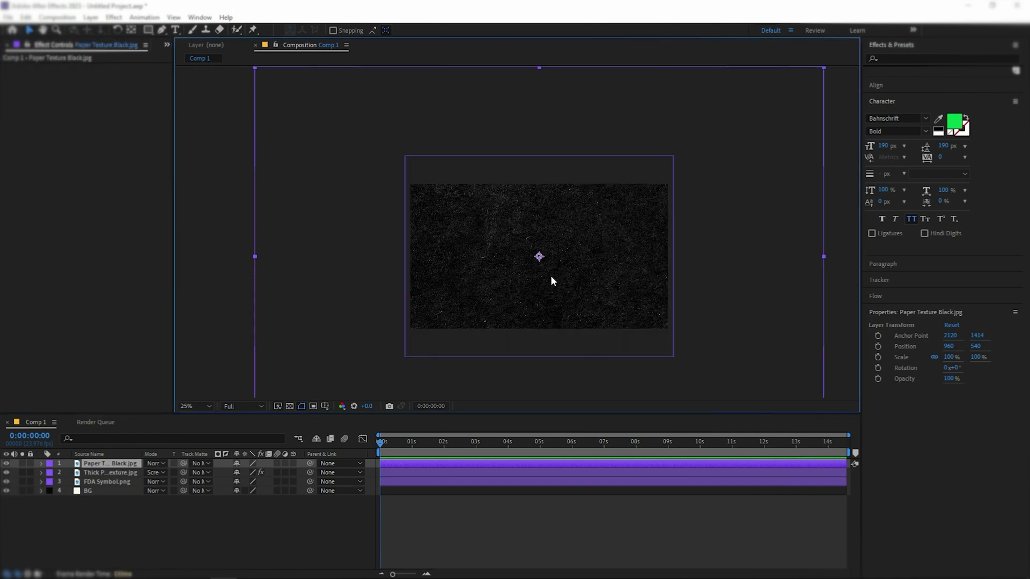
Scale the Paper Texture Black layer down to about 45.7%, keeping the whole composition covered.
drag(824, 256, 672, 259)
scroll(552, 257, up, 1)
drag(552, 258, 566, 236)
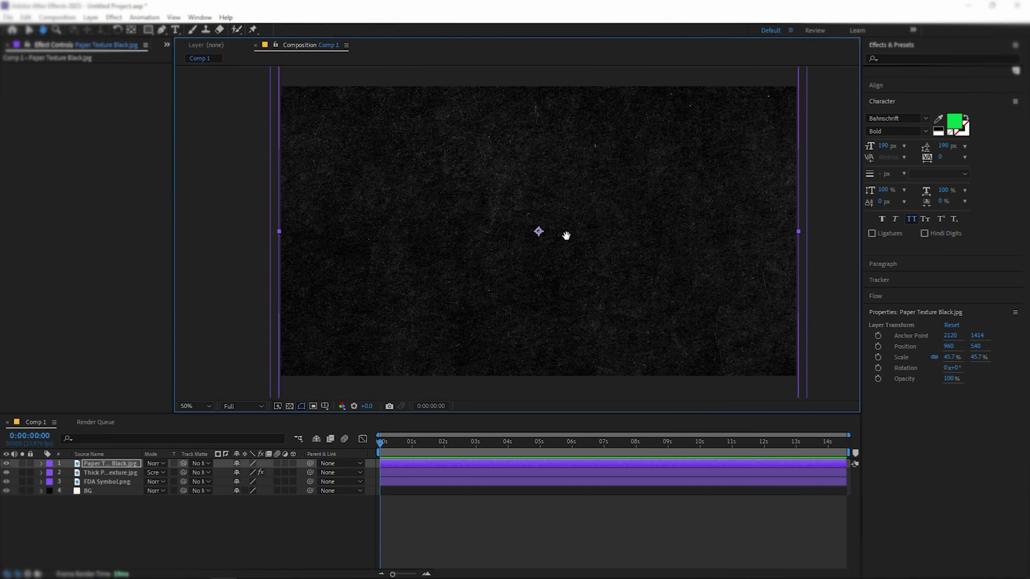
Apply the Curves effect to the Paper Texture Black layer.
key(ctrl+space)
text(curb)
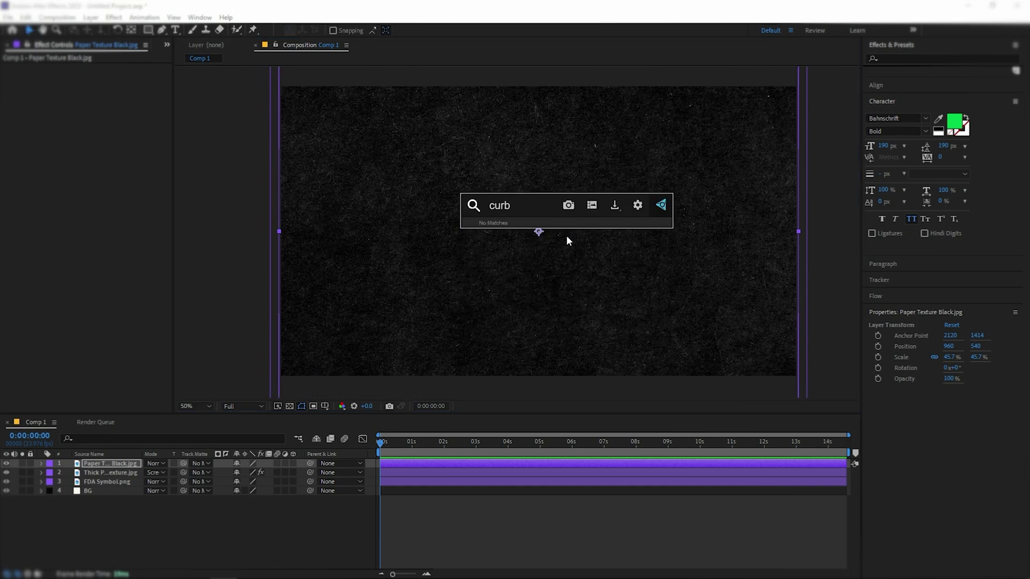
key(BackSpace)
key(BackSpace)
text(ve)
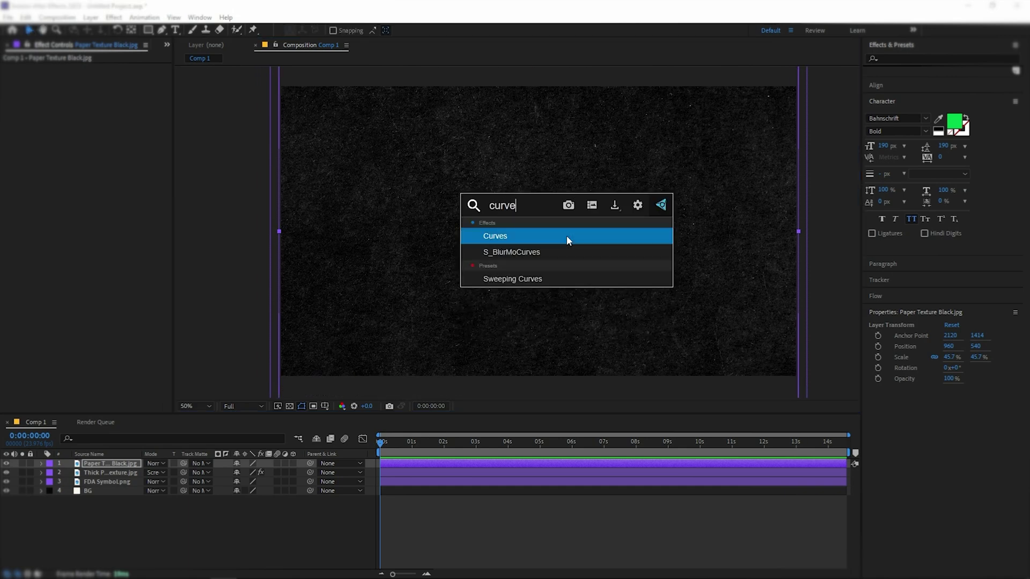
key(Return)
Blend the Paper Texture Black layer in Screen mode and soften it by lowering its curve's white end and nudging the black end inward.
click(159, 462)
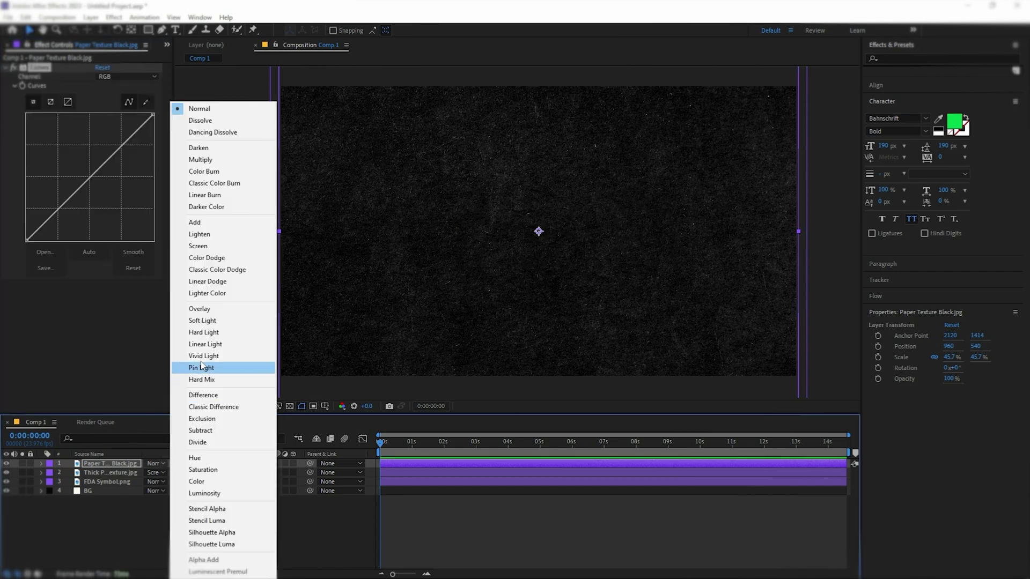
click(210, 248)
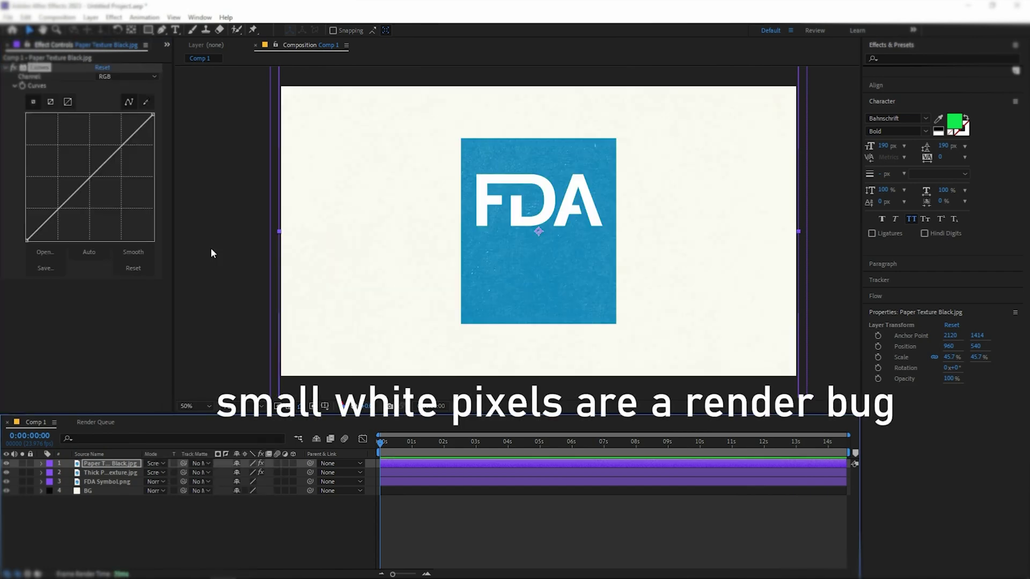
drag(153, 114, 164, 149)
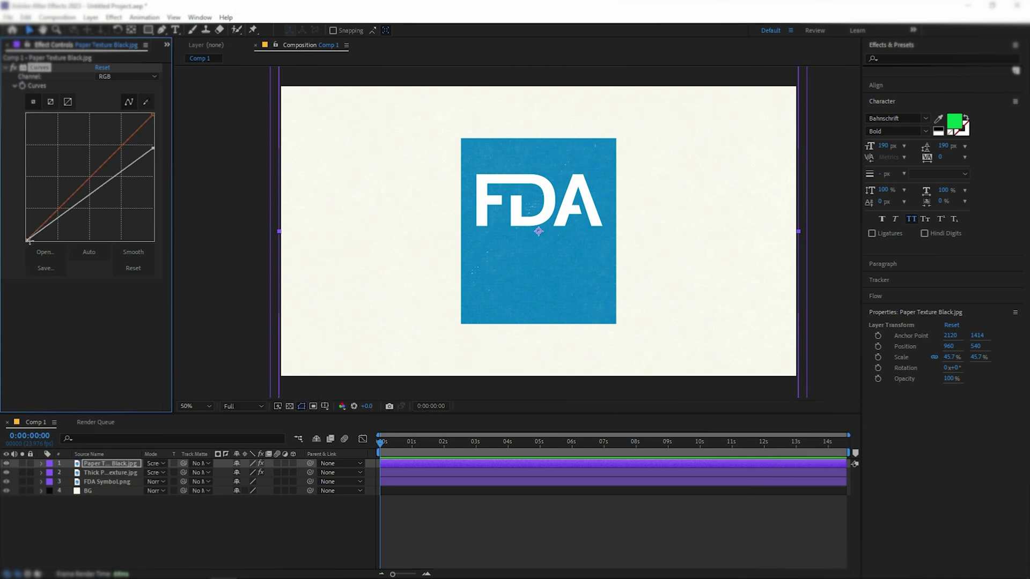
drag(27, 240, 33, 245)
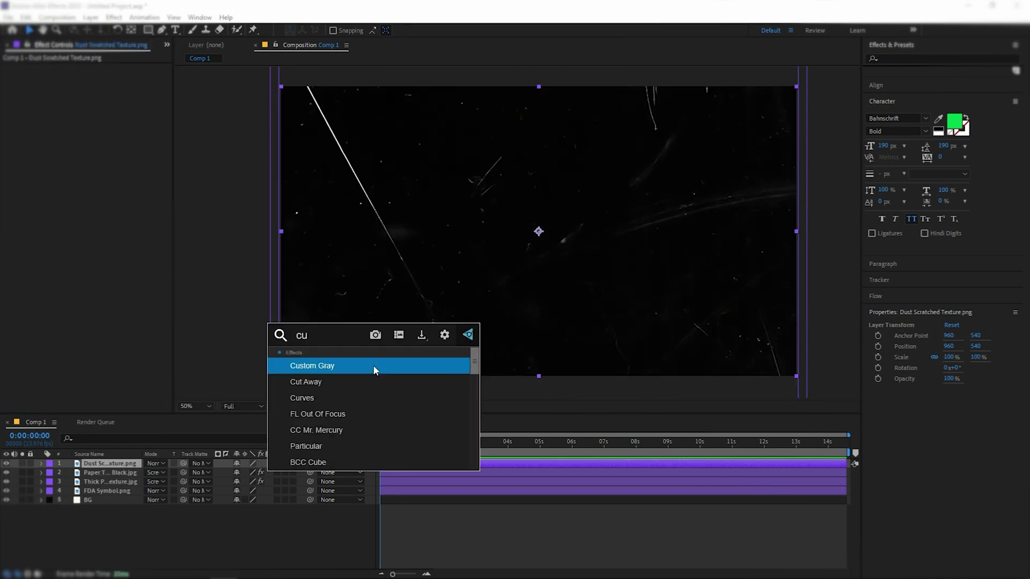
Apply the Curves effect to the Dust Scratched Texture layer and set its blending mode to Screen.
text(rves)
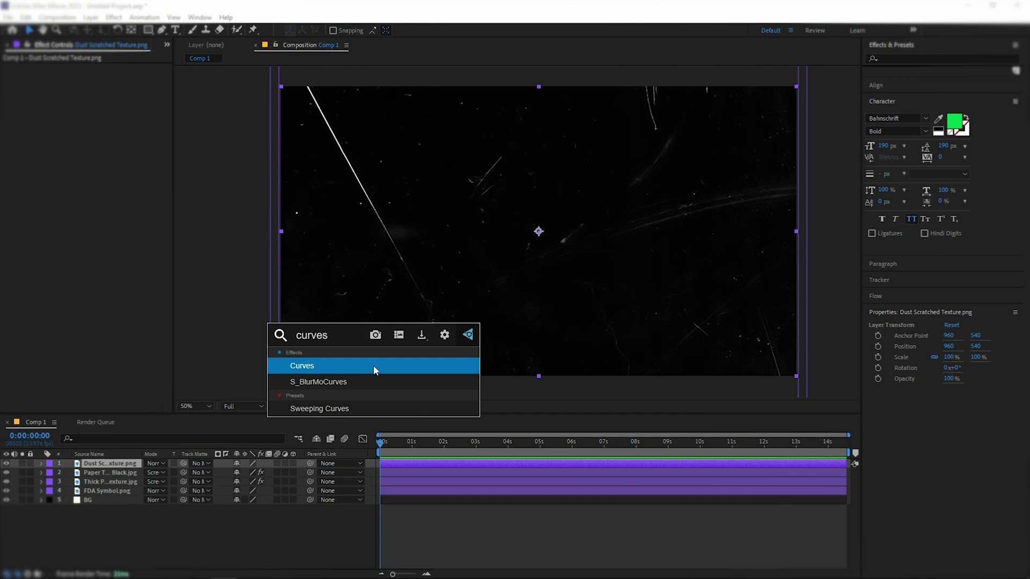
click(373, 366)
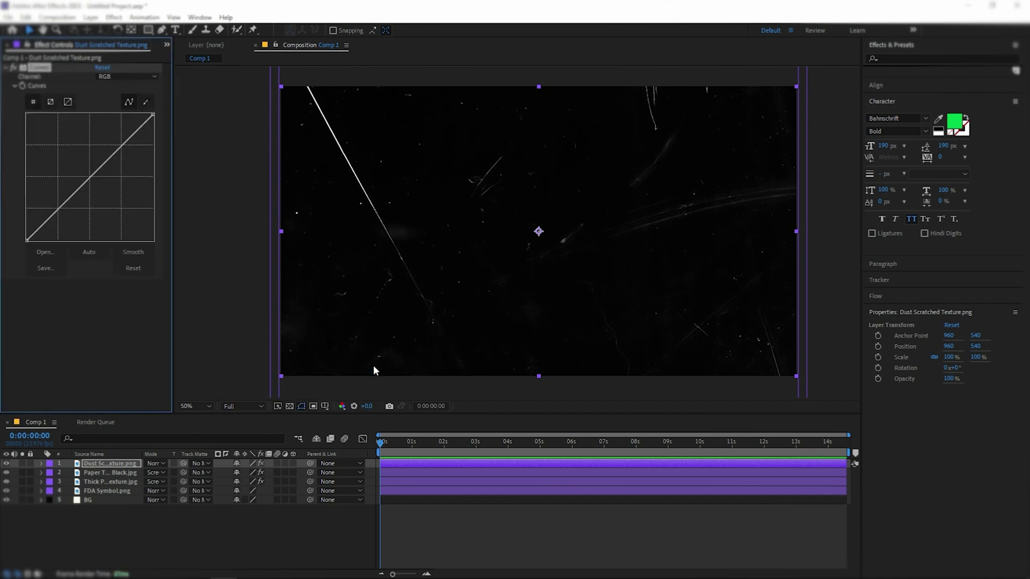
click(154, 463)
click(197, 246)
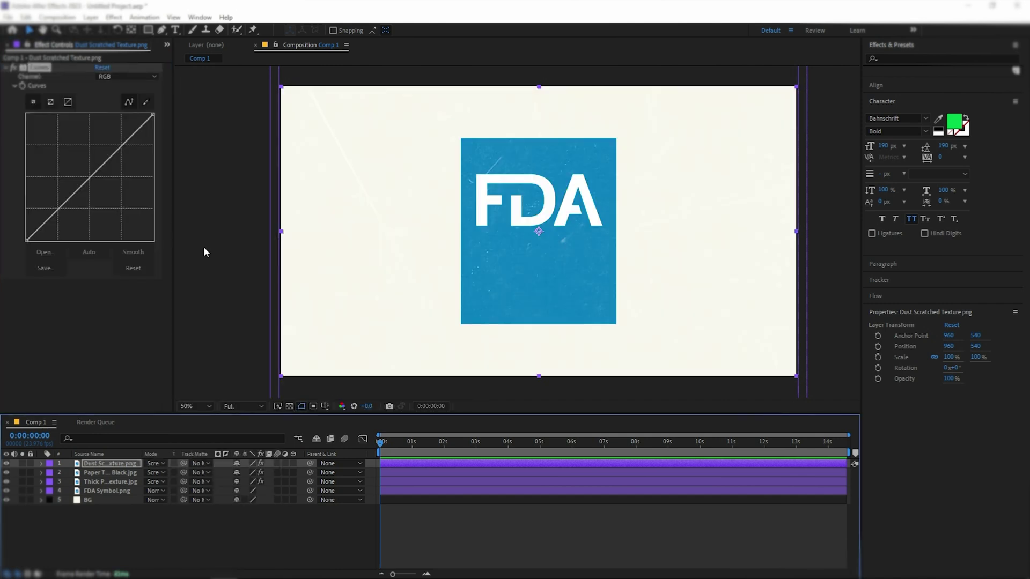
Lower the white end of the Dust Scratched Texture's curve to about half height and shift its black end slightly inward.
drag(154, 115, 159, 175)
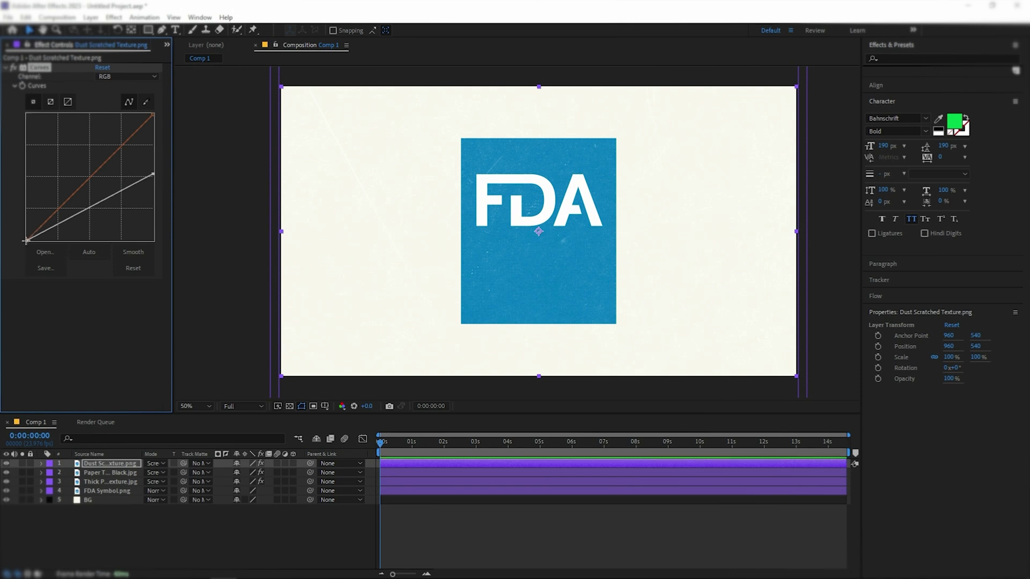
mouse_move(27, 241)
mouse_down()
mouse_move(63, 246)
mouse_move(29, 247)
mouse_up()
drag(153, 173, 161, 182)
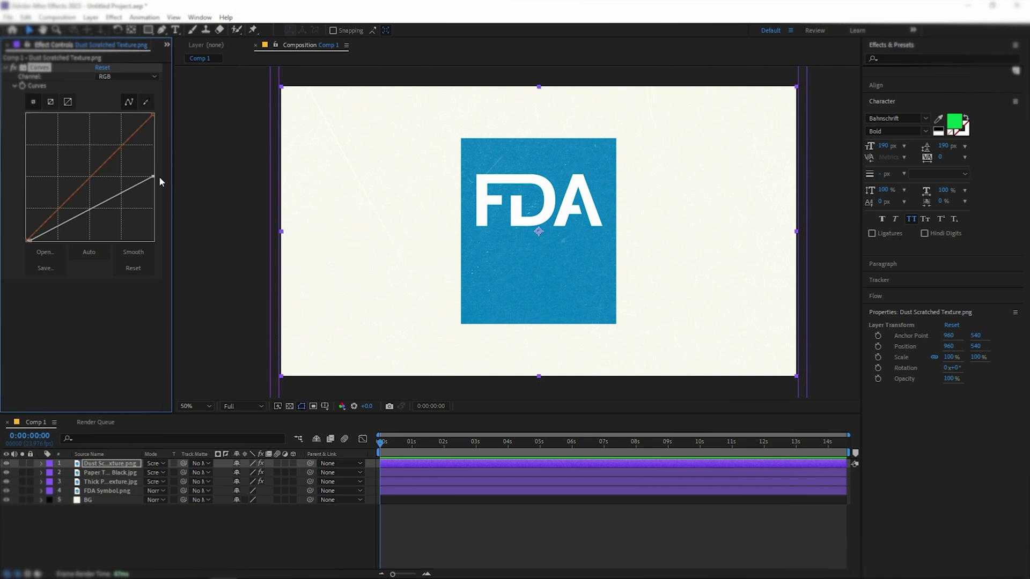
Keyframe the FDA Symbol layer's position and scale at 0 seconds and apply Easy Ease to both keyframes.
click(107, 491)
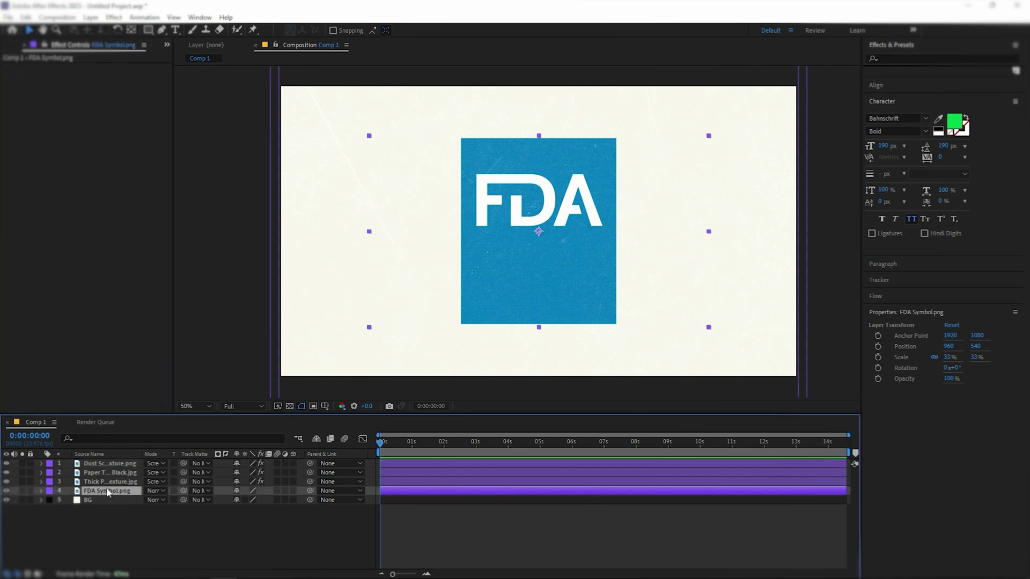
key(s)
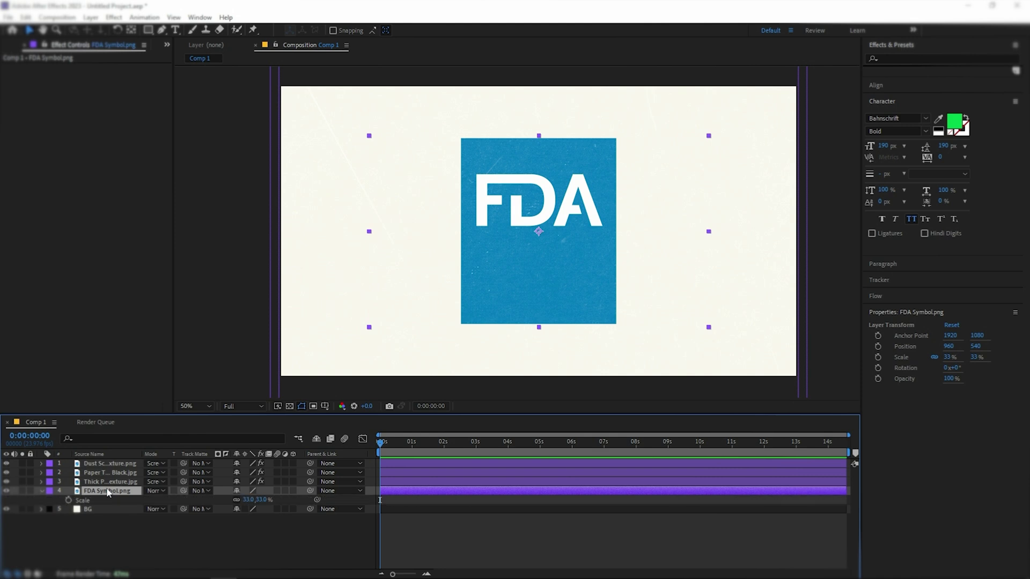
key(shift+p)
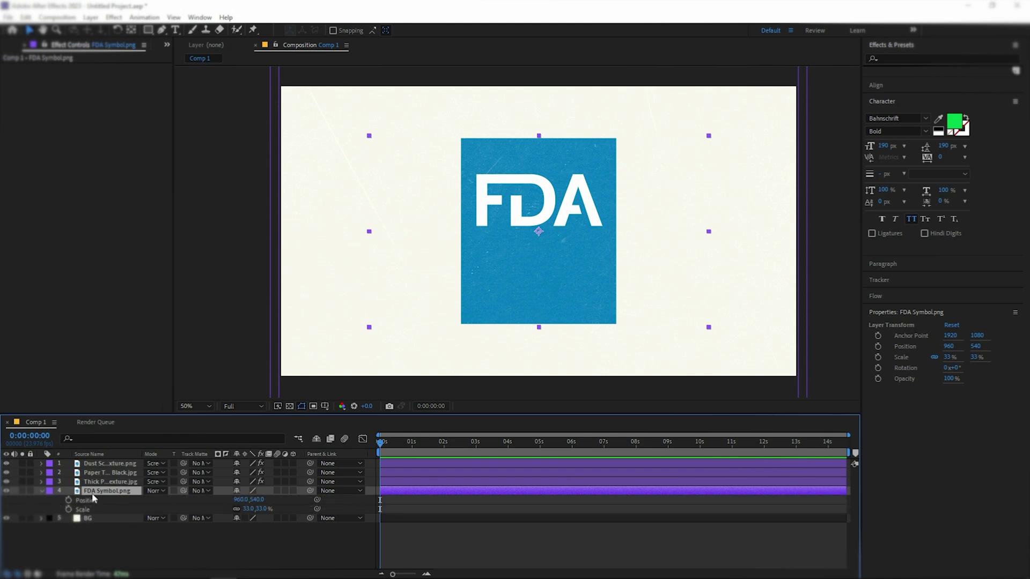
drag(69, 510, 69, 500)
click(438, 500)
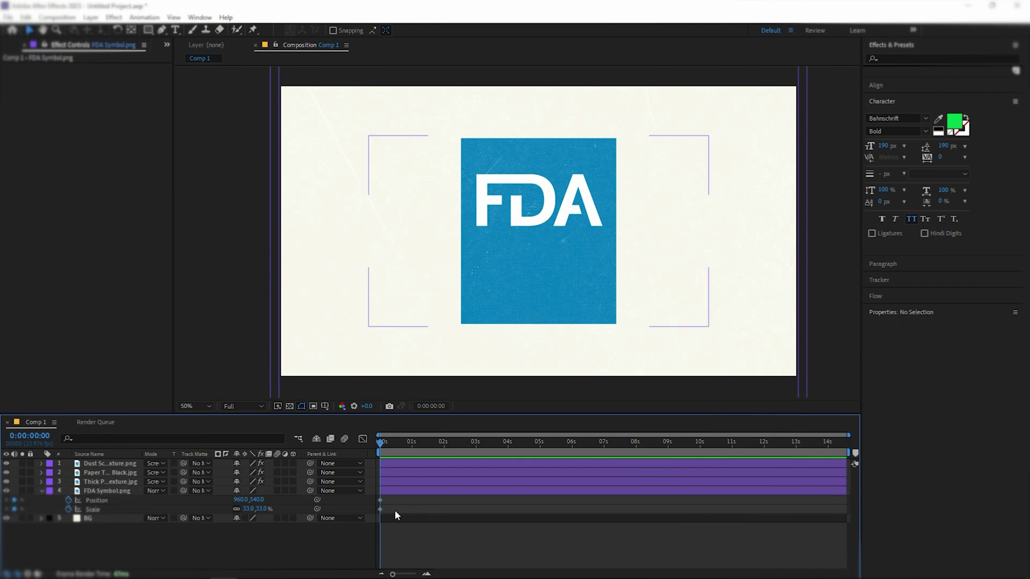
mouse_move(389, 510)
mouse_down()
mouse_move(374, 494)
mouse_move(381, 501)
mouse_up()
key(F9)
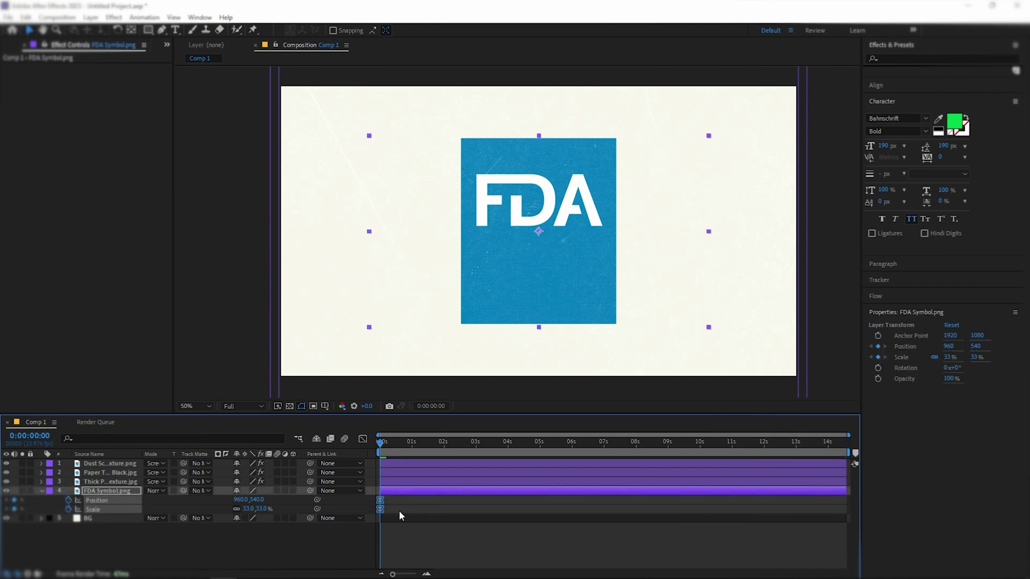
click(398, 510)
At 0:00:02:06, add position and scale keyframes to the FDA Symbol layer and set its scale to 34%.
click(432, 407)
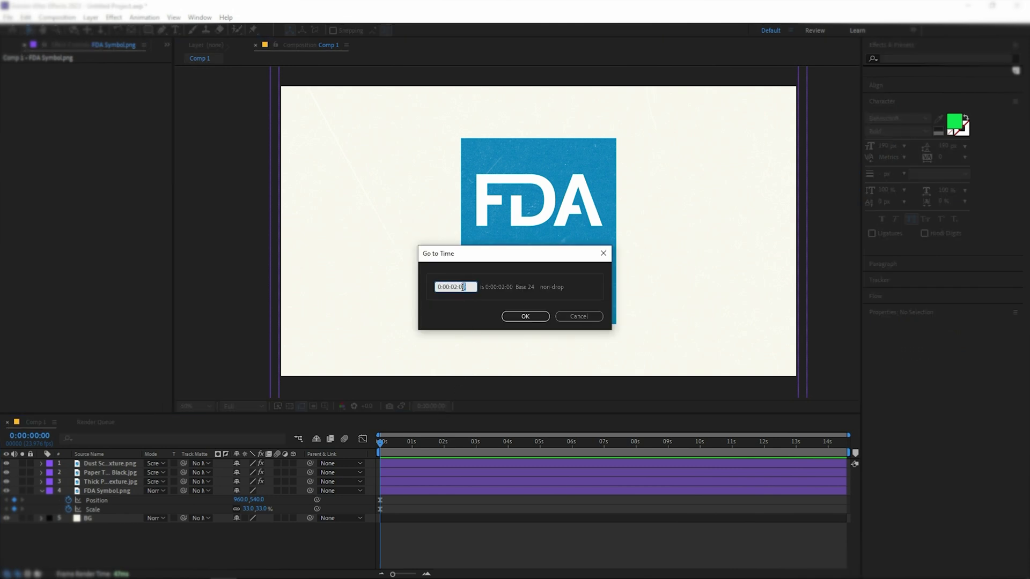
click(512, 320)
drag(15, 500, 15, 509)
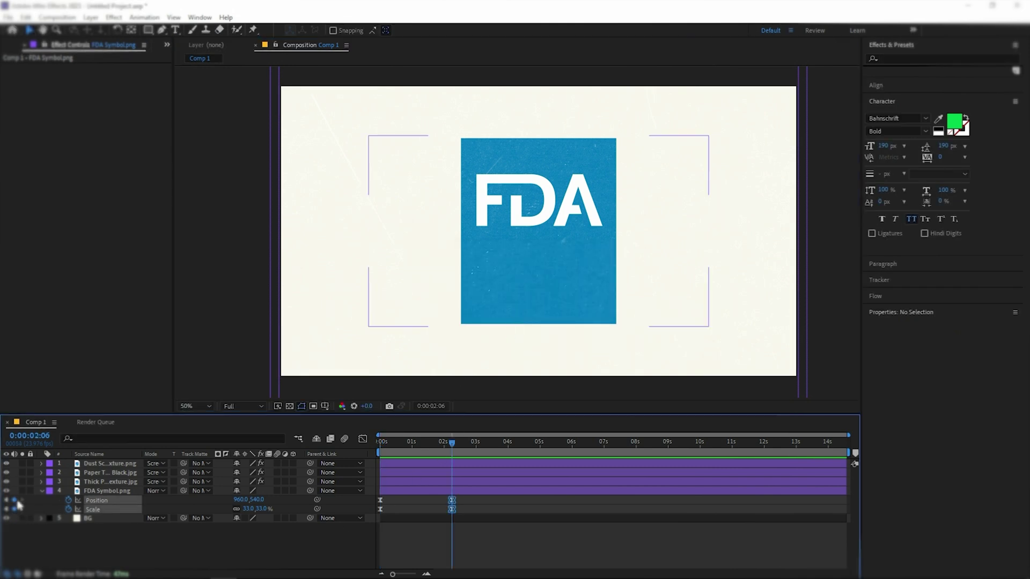
click(107, 542)
click(246, 509)
text(34)
click(253, 545)
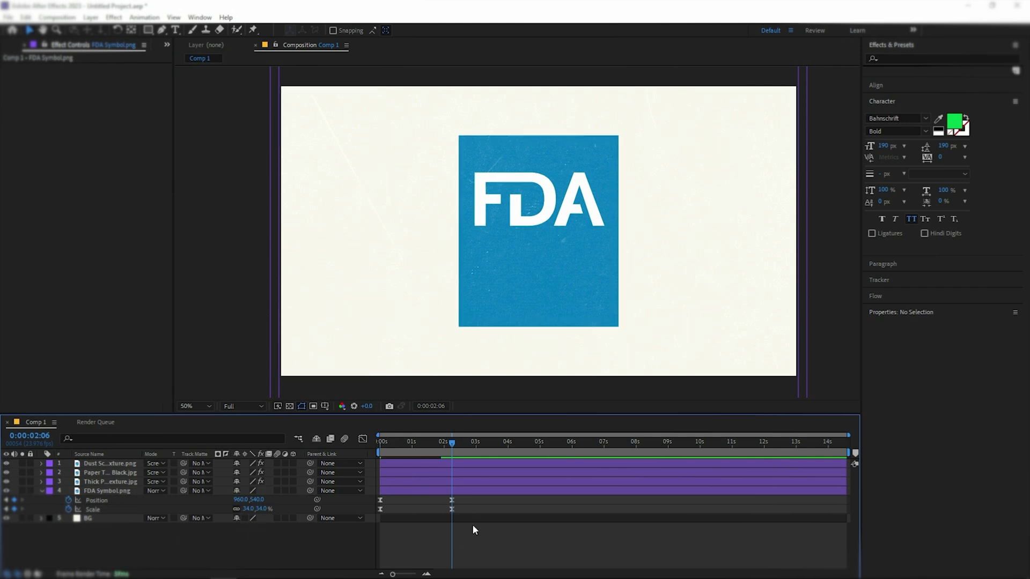
Reshape the FDA Symbol's speed curves for a quick start and a long ease into the 0:00:02:06 keyframes.
drag(473, 527, 446, 495)
click(362, 440)
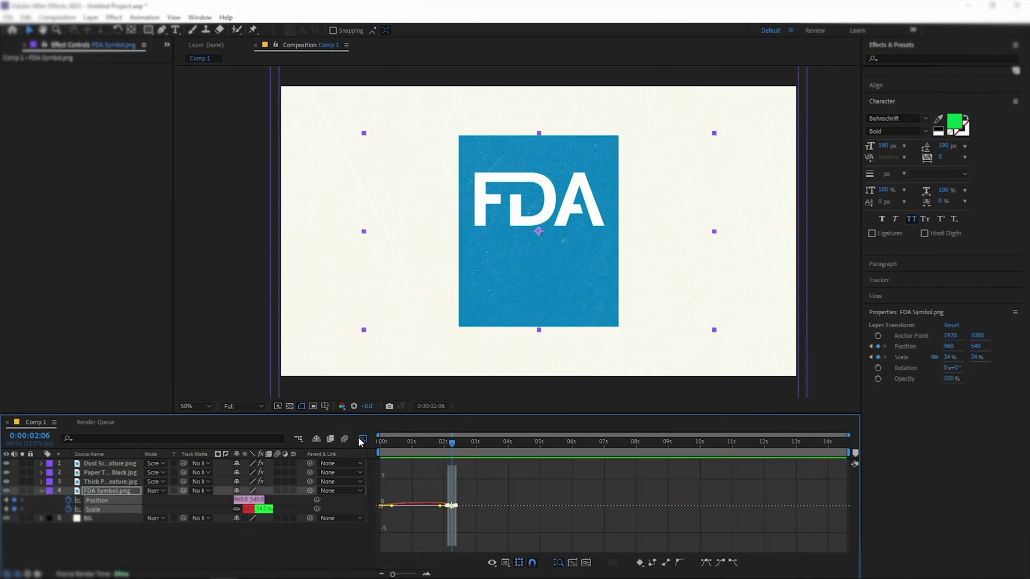
scroll(411, 528, up, 3)
scroll(411, 528, up, 1)
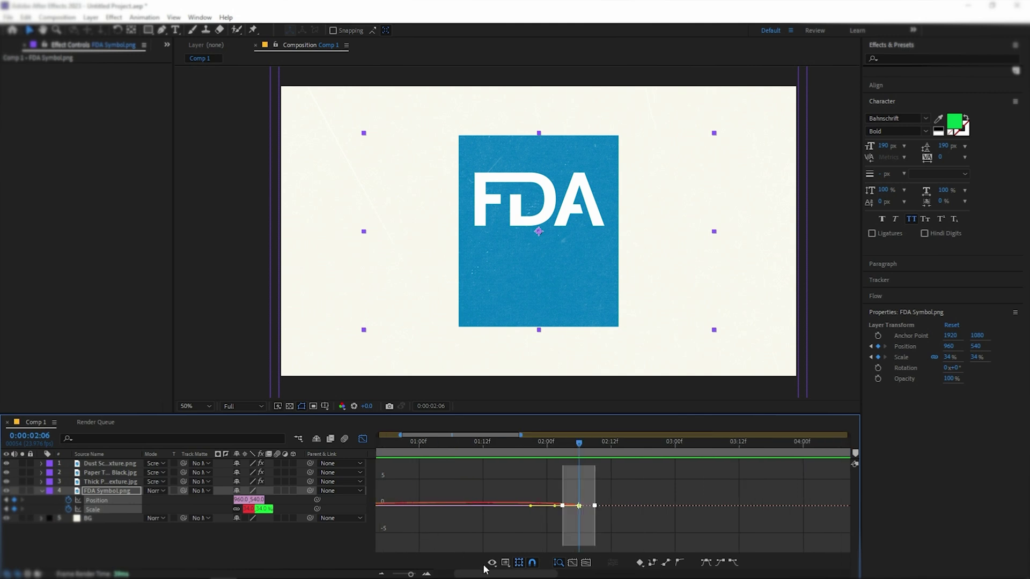
drag(485, 572, 378, 570)
drag(620, 505, 524, 506)
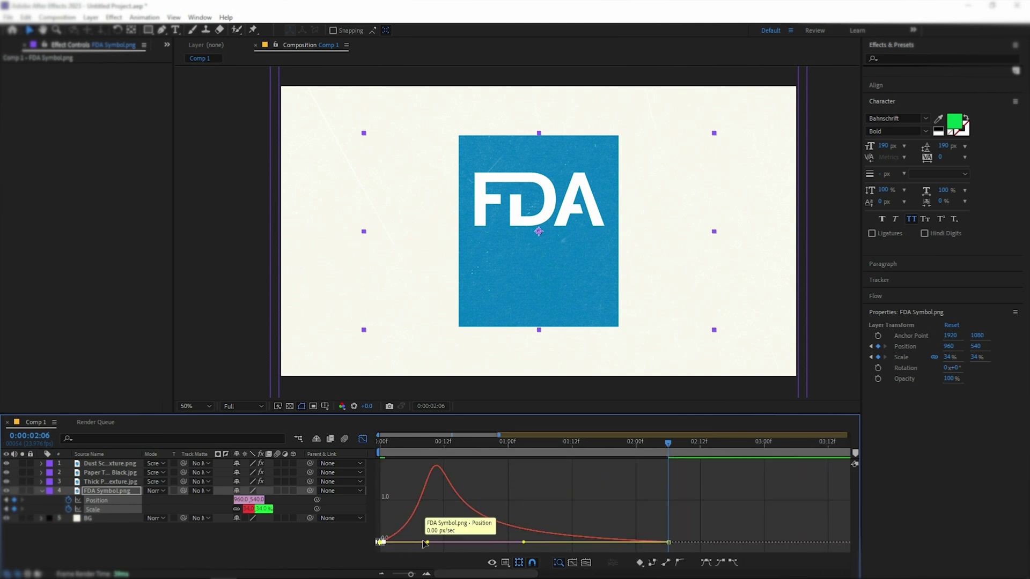
drag(427, 543, 381, 543)
click(362, 439)
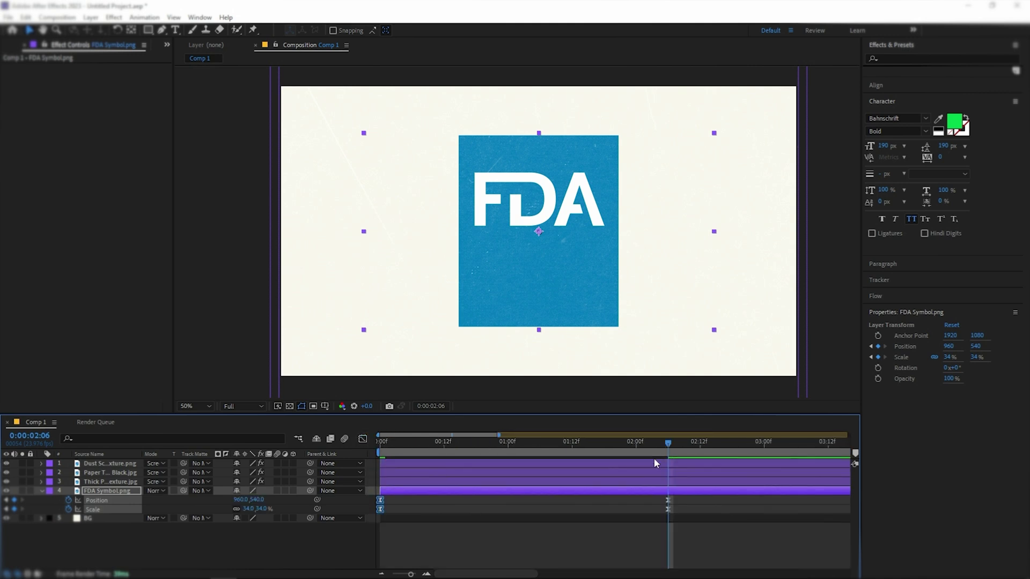
click(674, 539)
At 0:00:03:00, add position and scale keyframes to the FDA Symbol layer and set its X position to 610.
scroll(673, 540, down, 3)
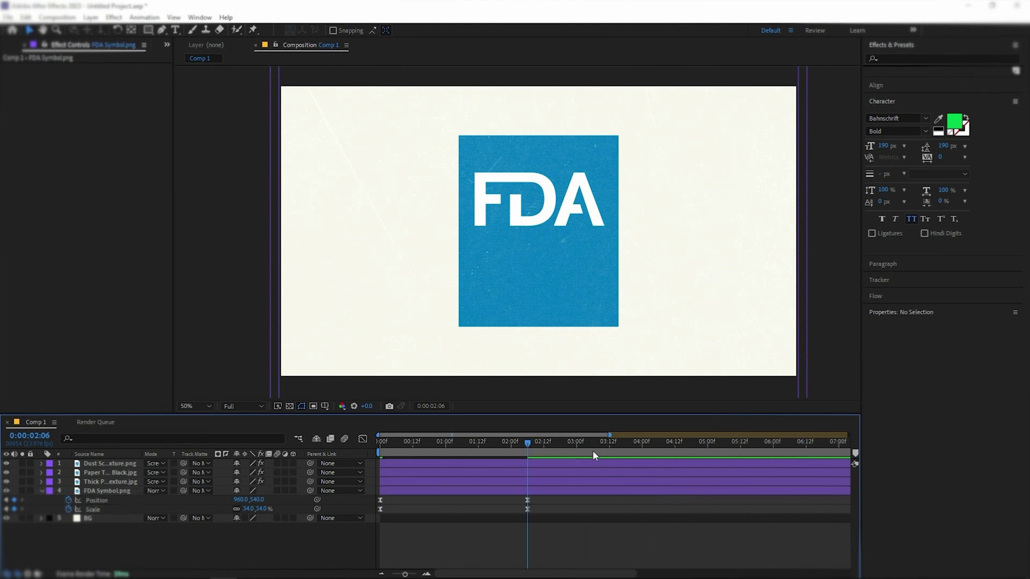
drag(580, 443, 576, 443)
click(14, 509)
click(14, 500)
click(122, 543)
key(comma)
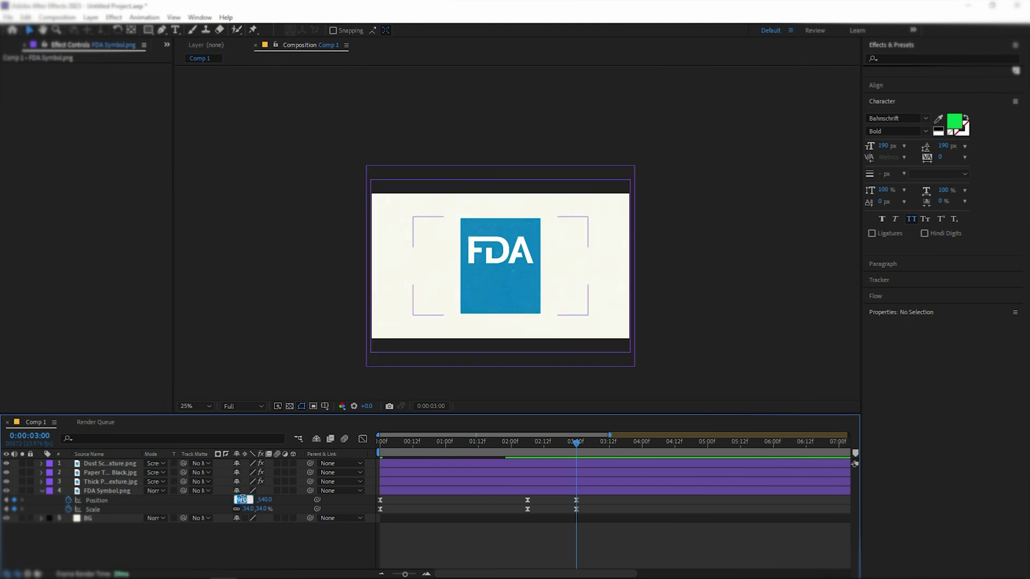
text(610)
key(Return)
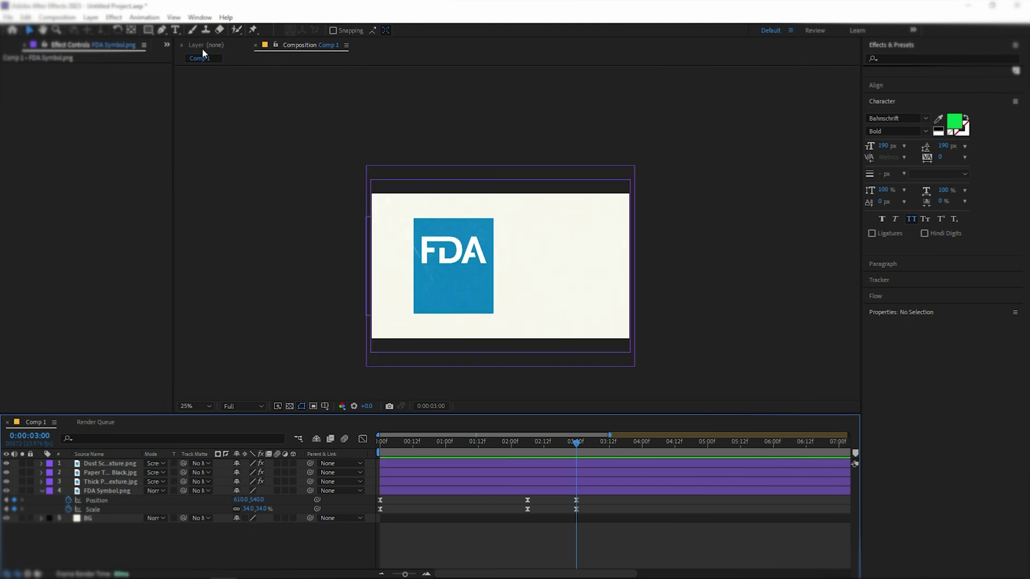
Create a text layer reading 2024 in the empty area beside the FDA logo.
key(ctrl+t)
click(517, 248)
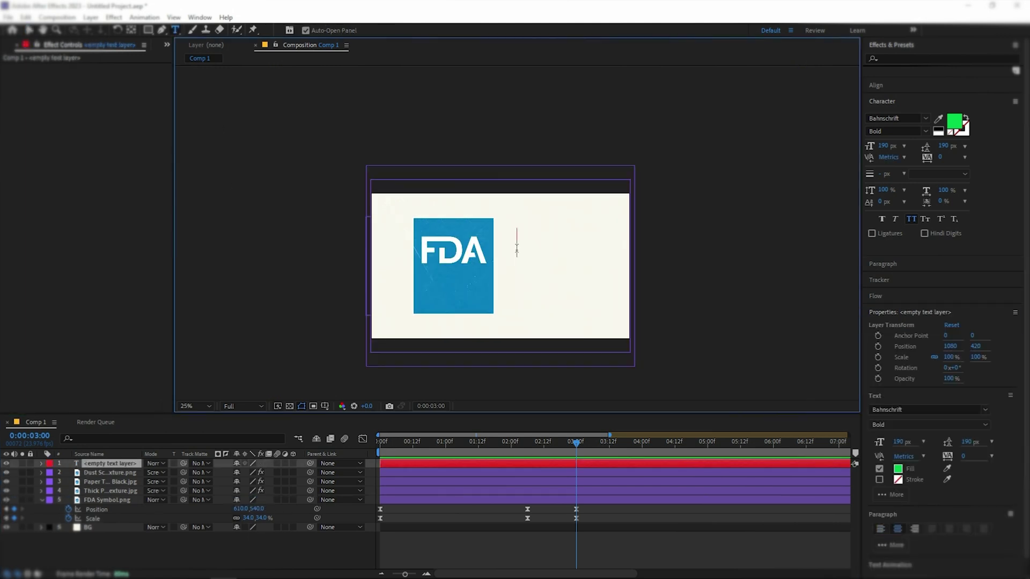
text(2024)
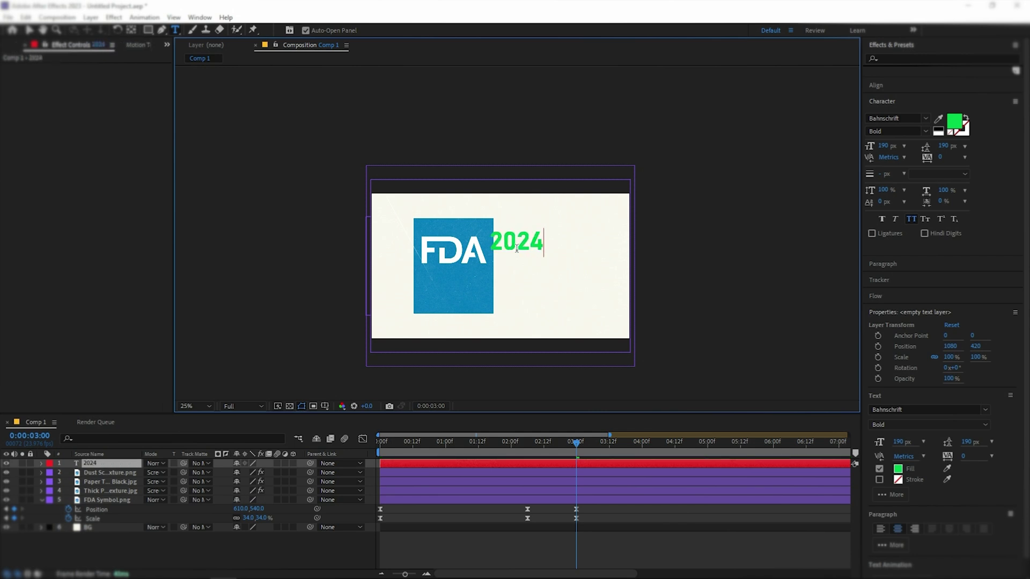
click(33, 30)
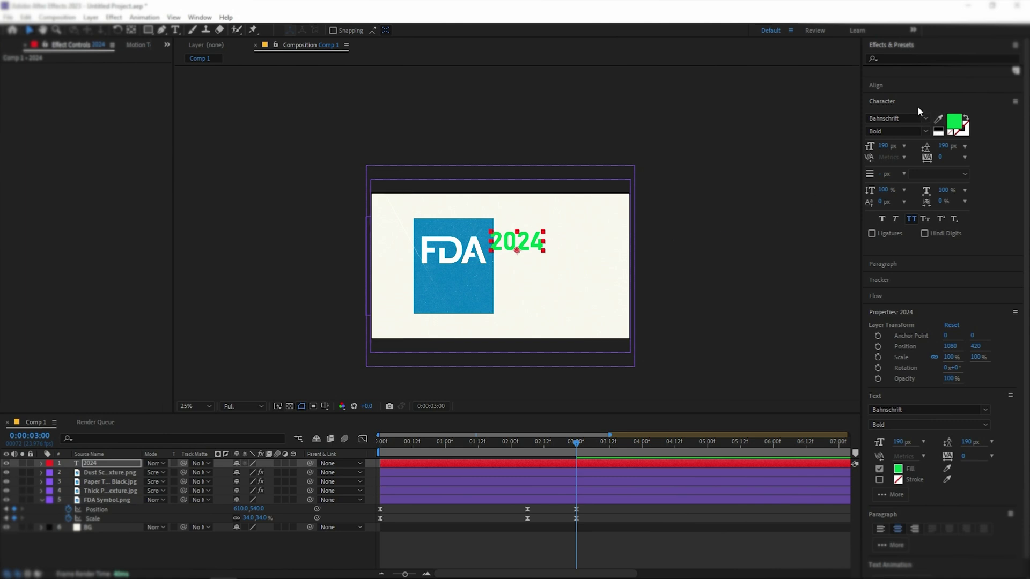
Style the 2024 text in Inter SemiBold with fill color 353535 and a font size of 160 px.
click(896, 118)
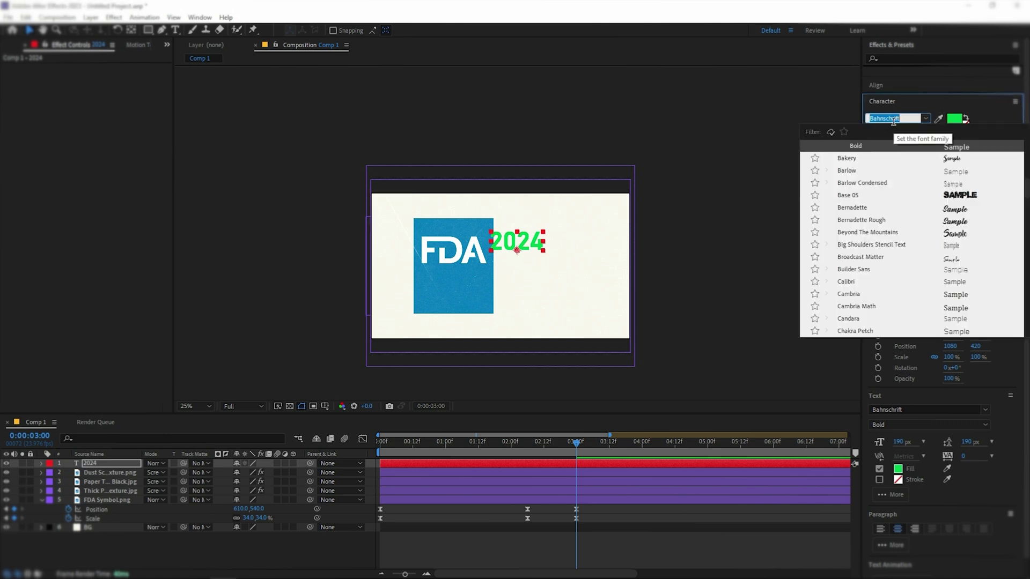
text(inter)
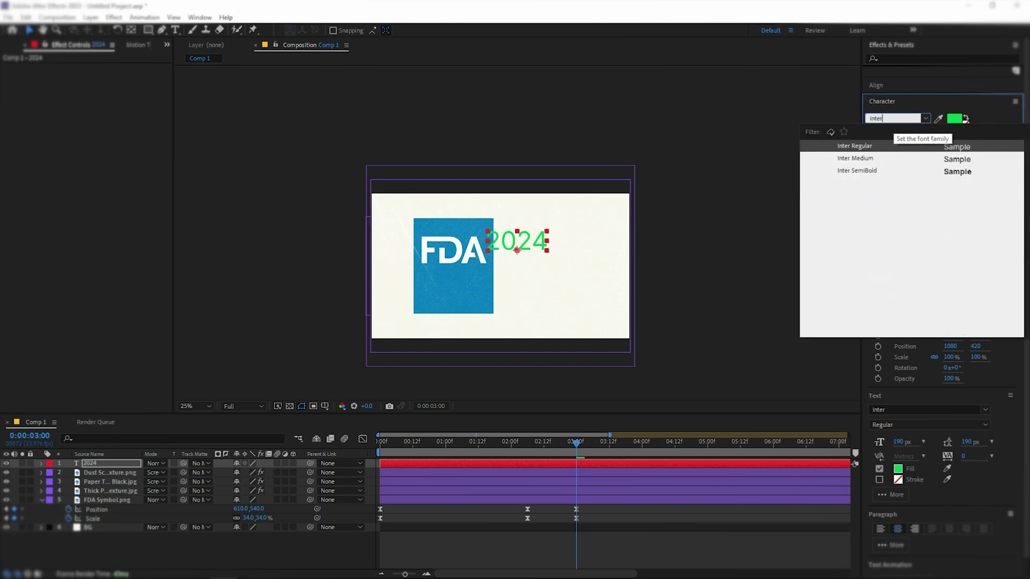
click(872, 172)
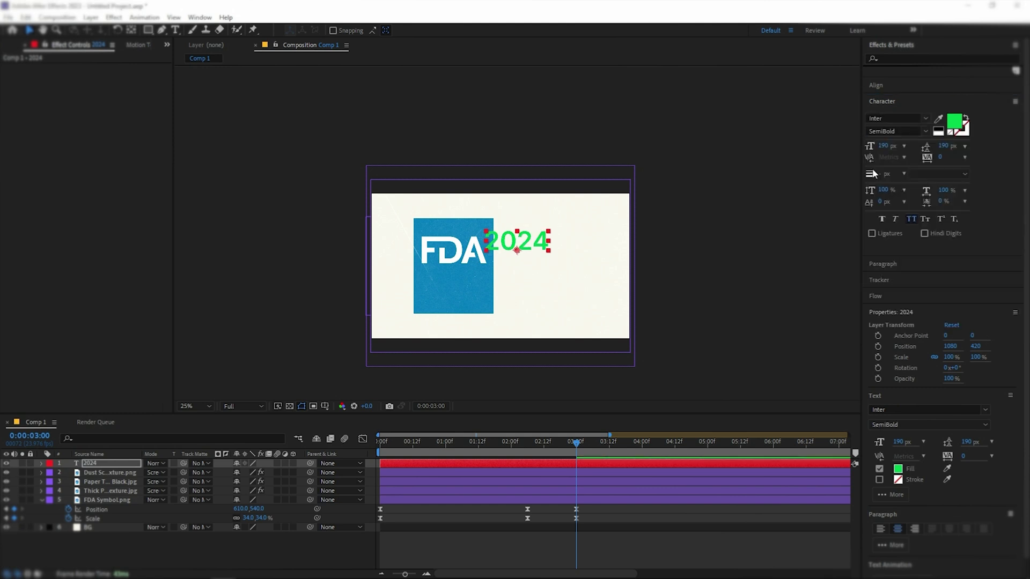
click(954, 122)
text(3)
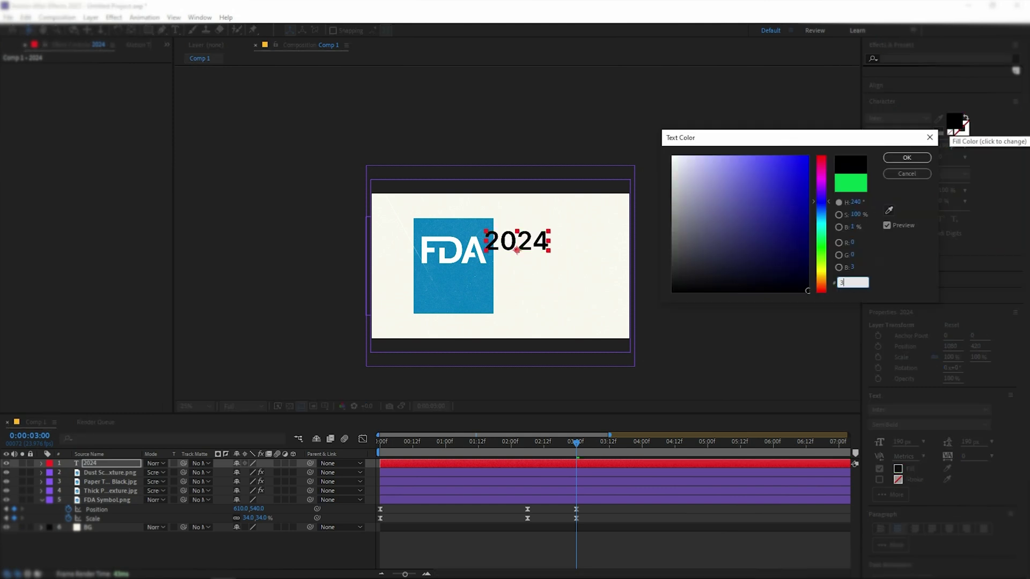
text(53535)
key(Return)
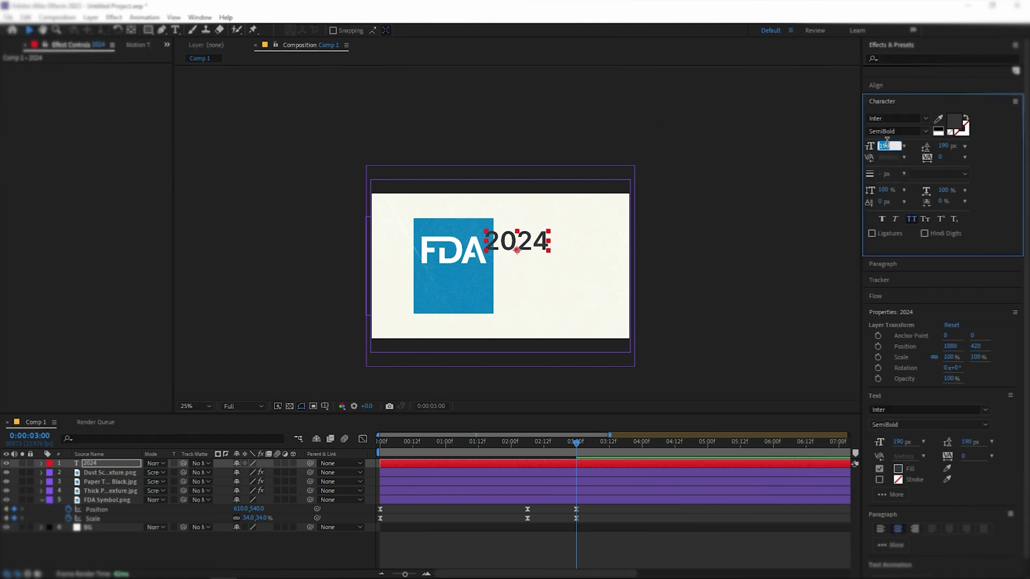
text(160)
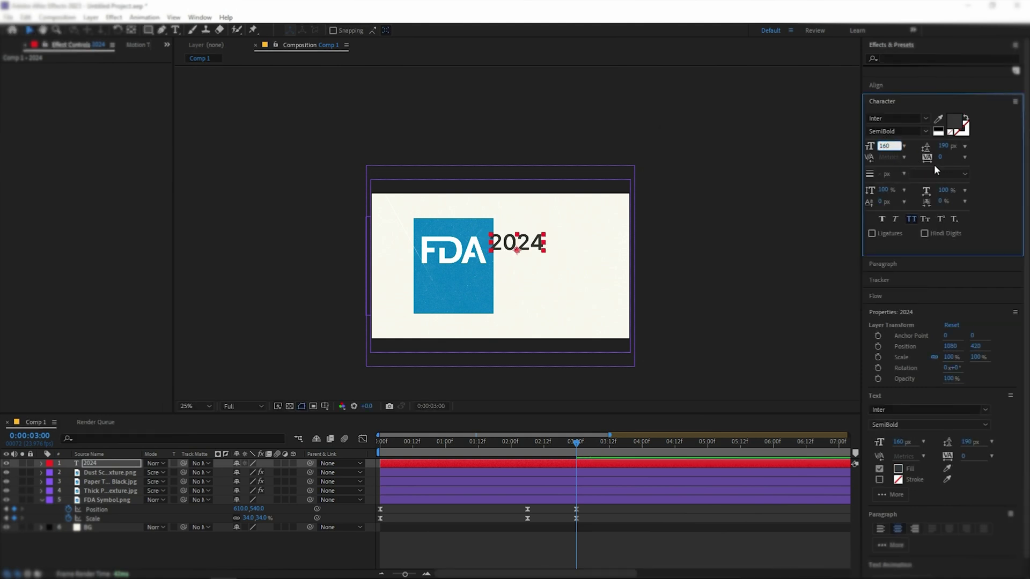
Move the 2024 layer below the three texture layers, just above FDA Symbol, and place the text at position 1270, 300.
drag(122, 462, 103, 496)
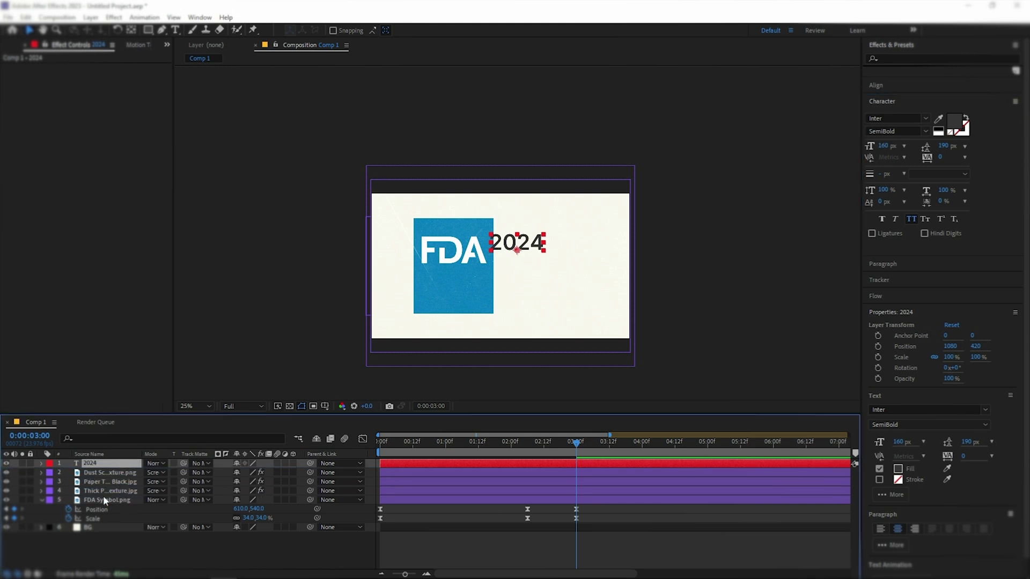
click(42, 500)
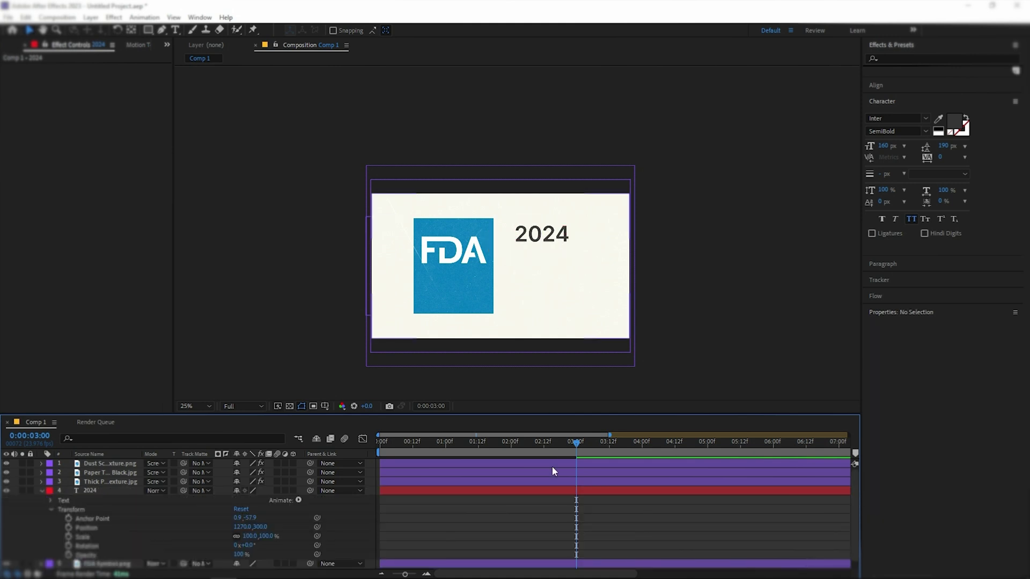
click(558, 491)
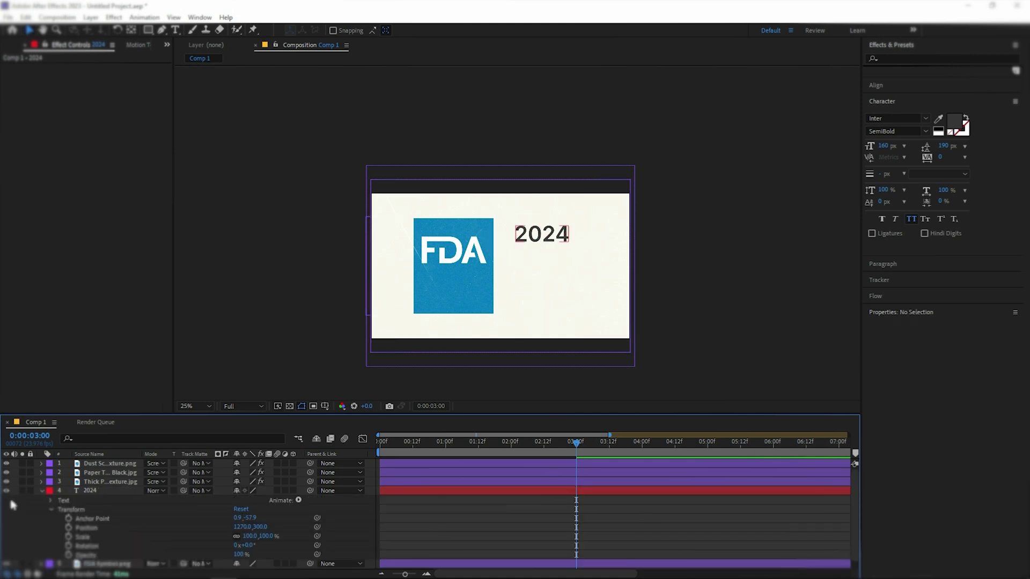
click(42, 491)
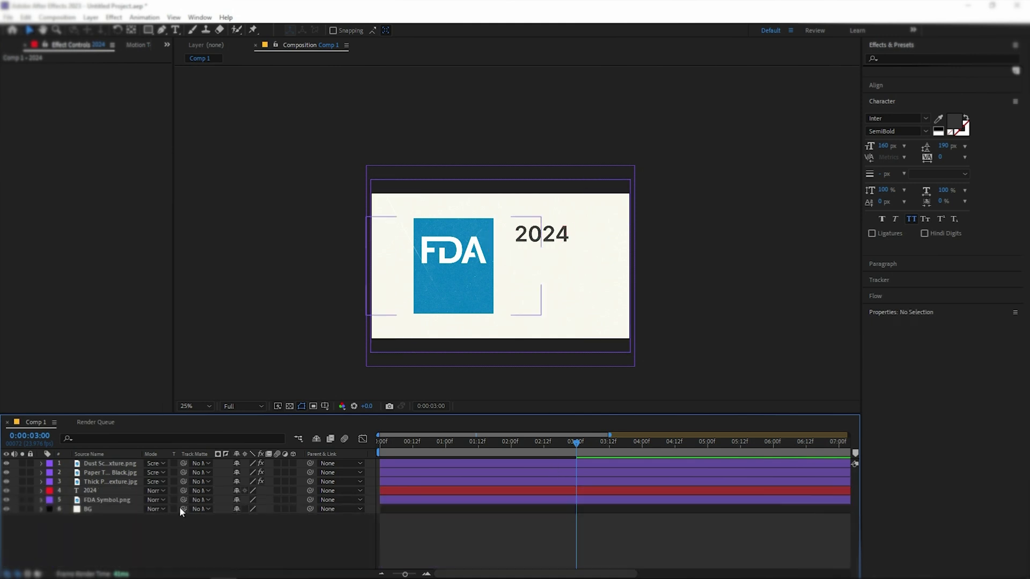
Trim the start of the 2024 text layer to 0:00:02:20.
click(430, 409)
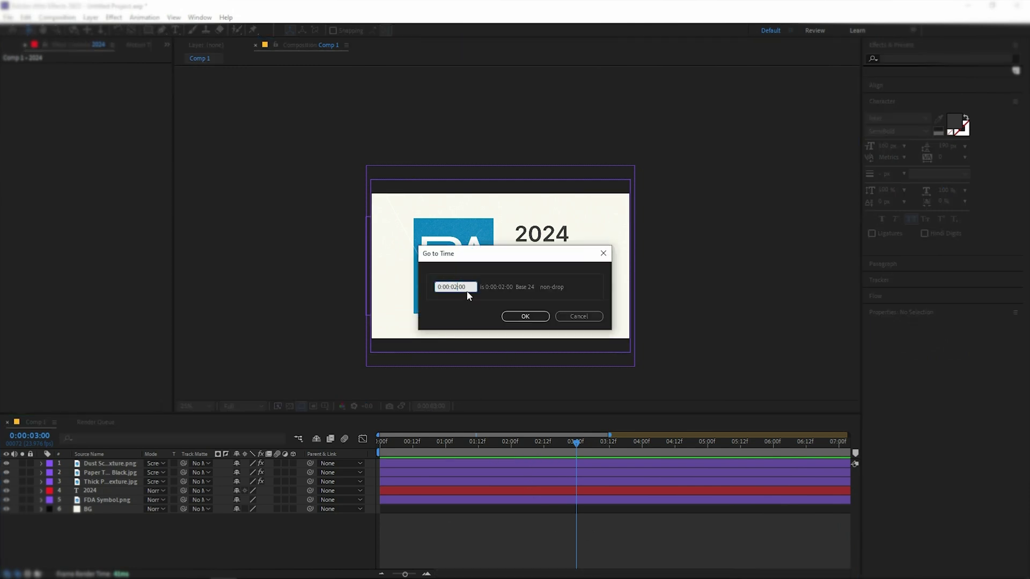
text(0:00:02:20)
click(500, 315)
click(553, 490)
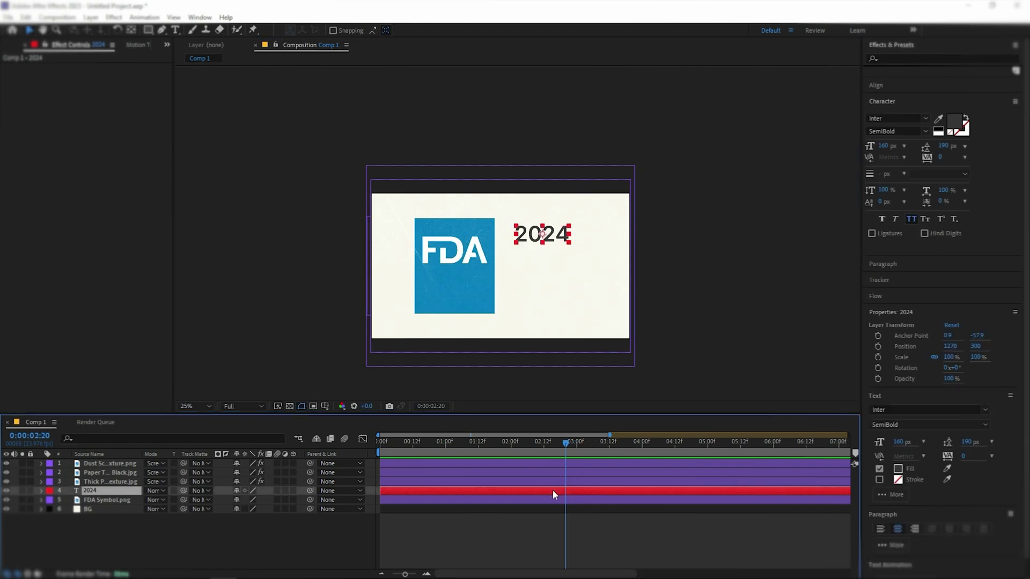
key(alt+bracketleft)
key(ctrl+shift+a)
Extend the 2024 text with more years on separate lines, running from 2023 down to 2000.
click(569, 241)
double_click(569, 240)
key(Return)
text(2023)
key(Return)
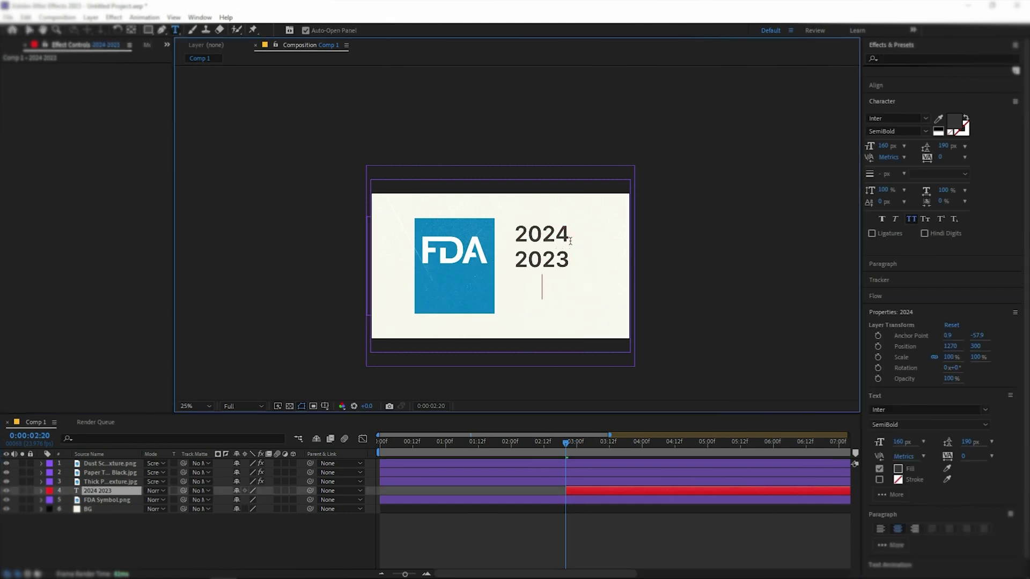
text(2022)
key(Return)
text(2021 )
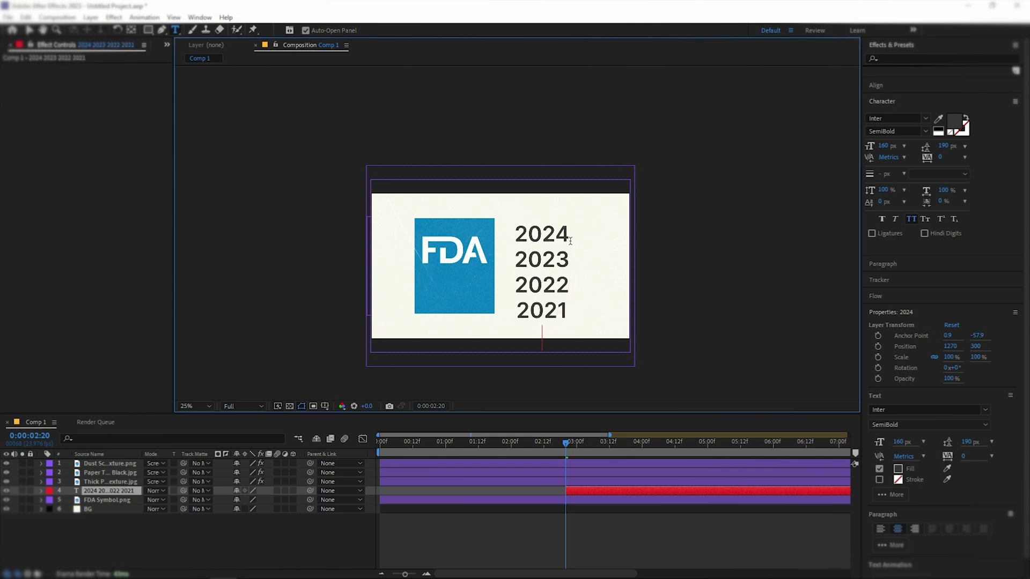
text(2020)
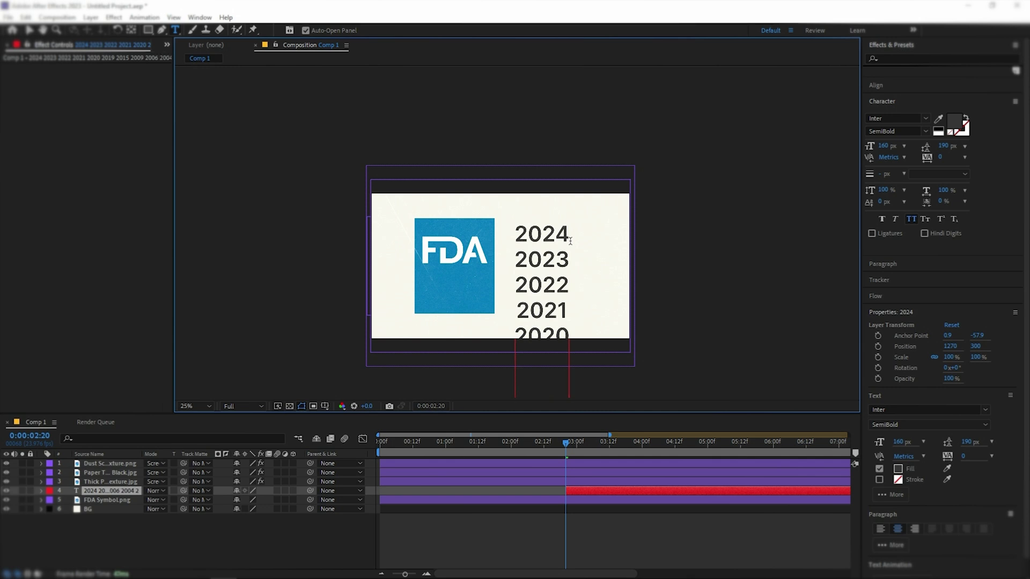
text(0)
Move the year list up to position 1270, -1568 so its last years sit beside the FDA logo.
click(29, 30)
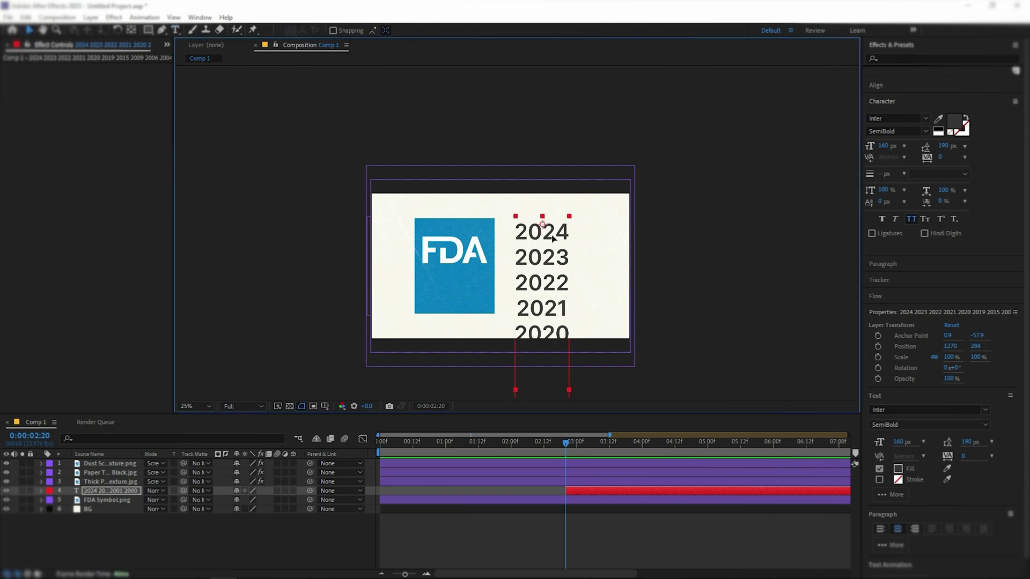
drag(558, 296, 553, 67)
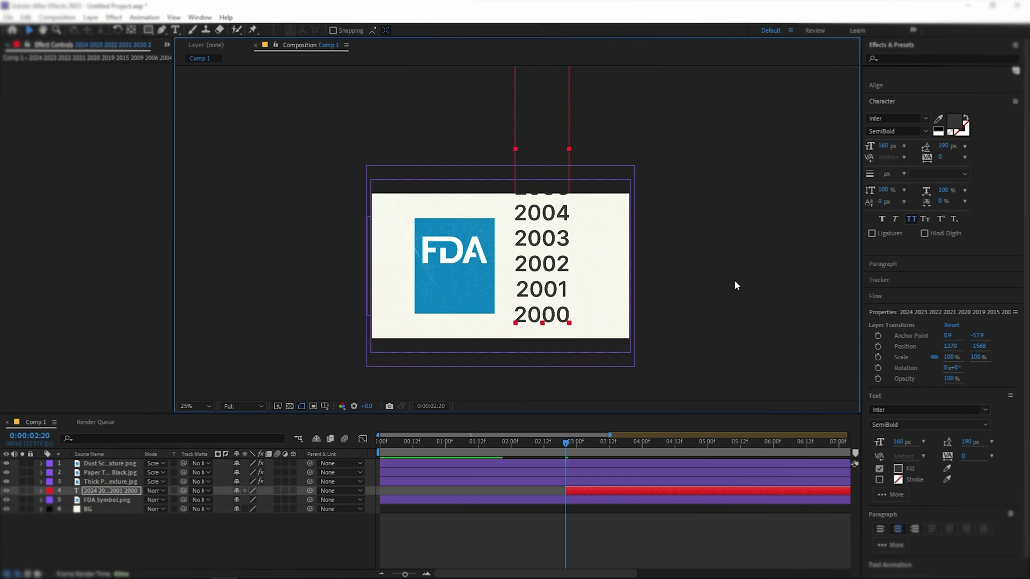
Undo the last move of the year list and keyframe its Position of 1270, 300 at 0:00:02:20.
key(ctrl+z)
key(p)
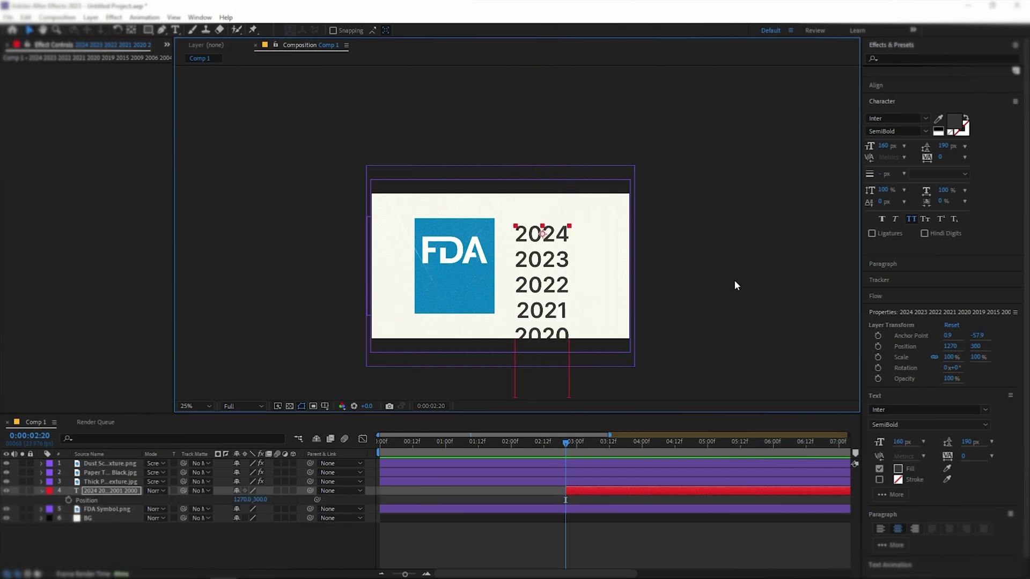
click(68, 500)
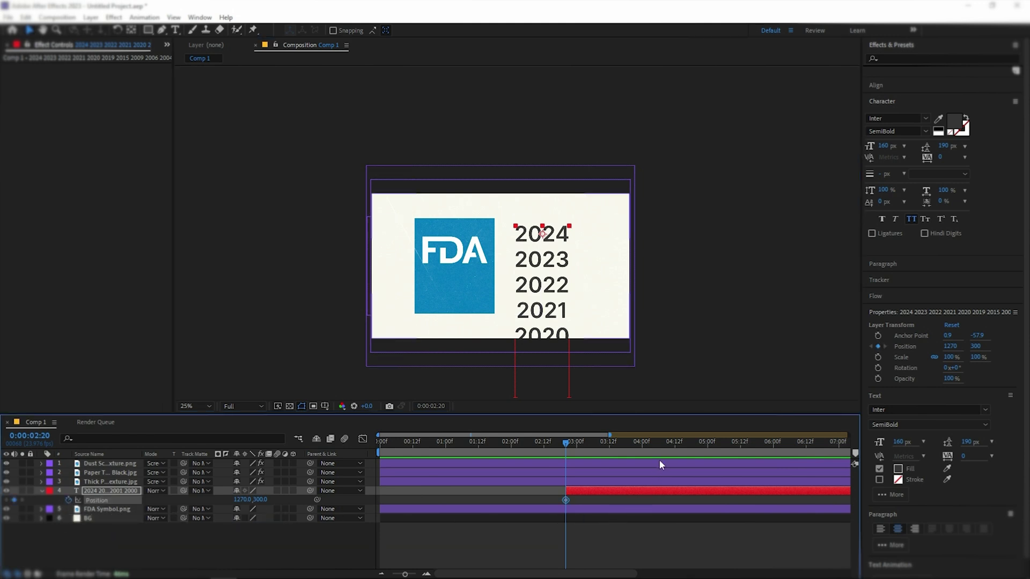
At 0:00:04:15, keyframe the year list's Position at 1270, -2182 so 2000 sits near the top beside the logo.
key(alt+shift+j)
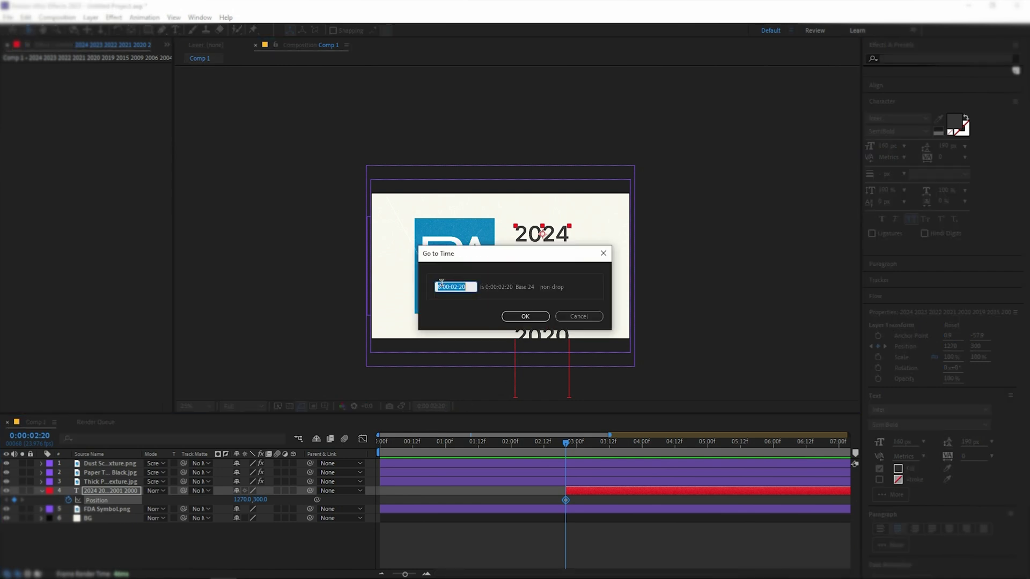
click(455, 288)
text(15)
click(525, 317)
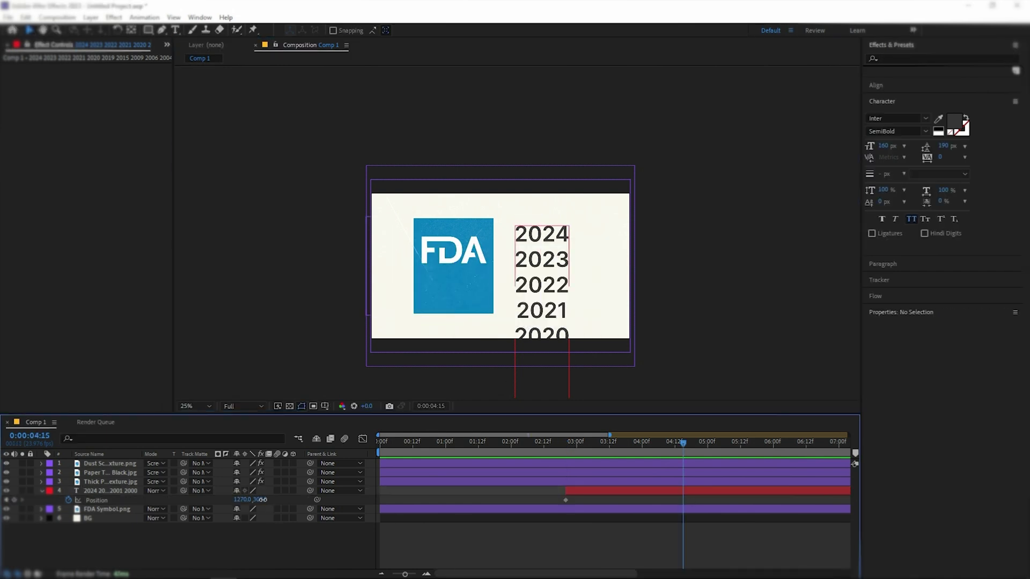
drag(263, 499, 137, 493)
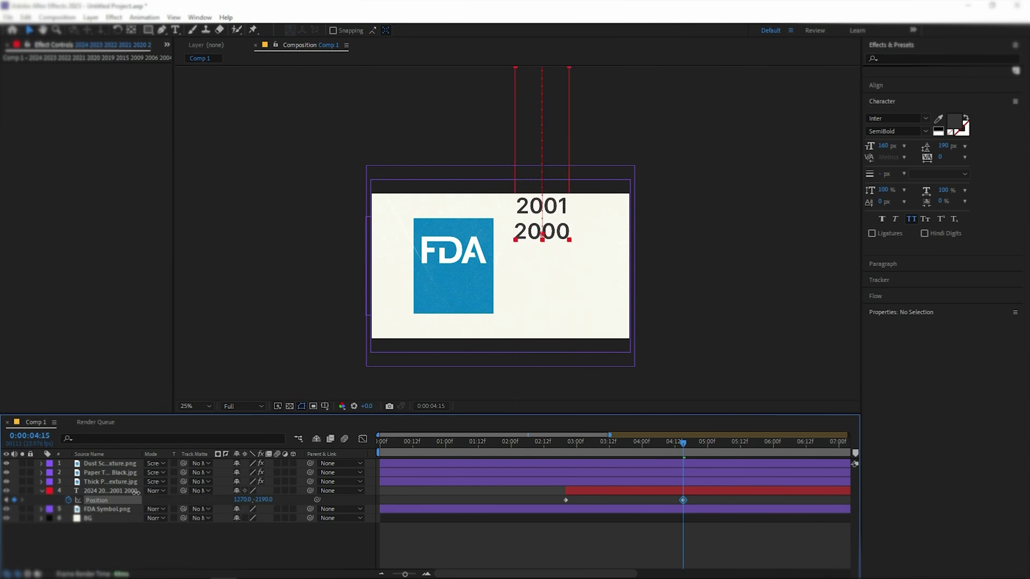
mouse_move(683, 439)
mouse_down()
mouse_move(566, 443)
mouse_move(681, 443)
mouse_up()
drag(261, 499, 266, 499)
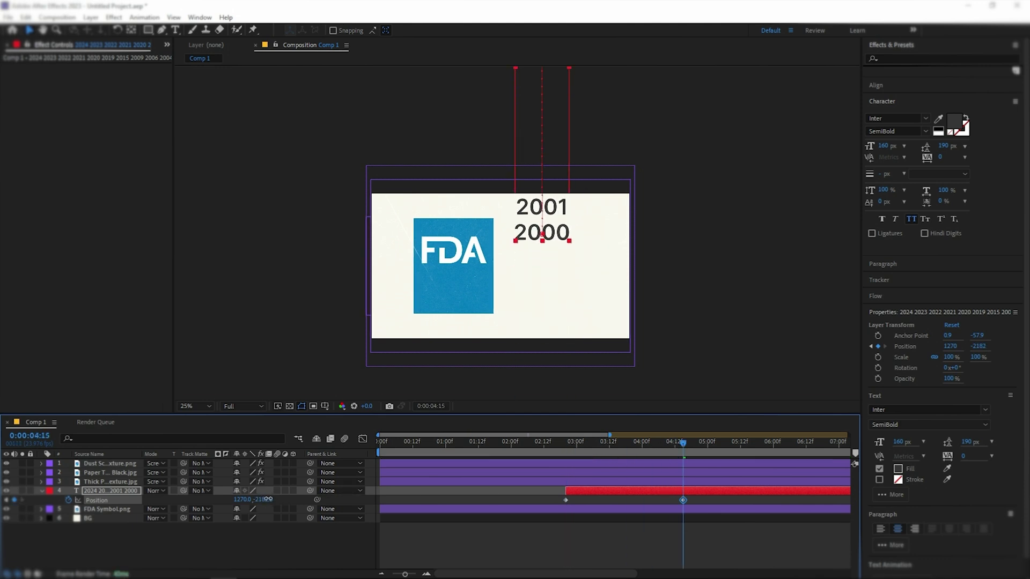
Compare both Position keyframes and fine-tune the second one vertically so 2000 lines up with the starting place of 2024.
click(295, 539)
click(566, 451)
click(683, 453)
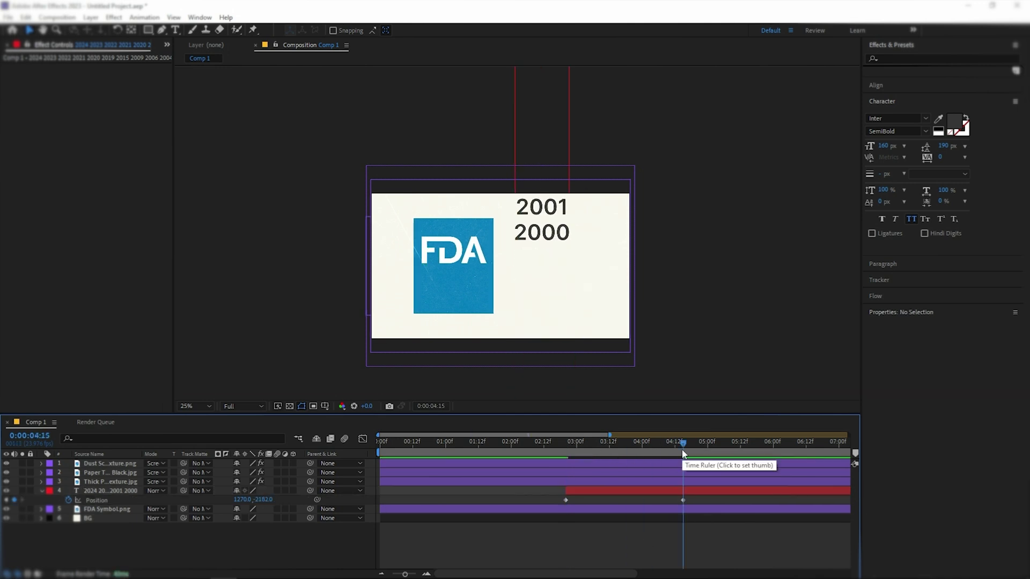
drag(267, 500, 275, 500)
click(565, 452)
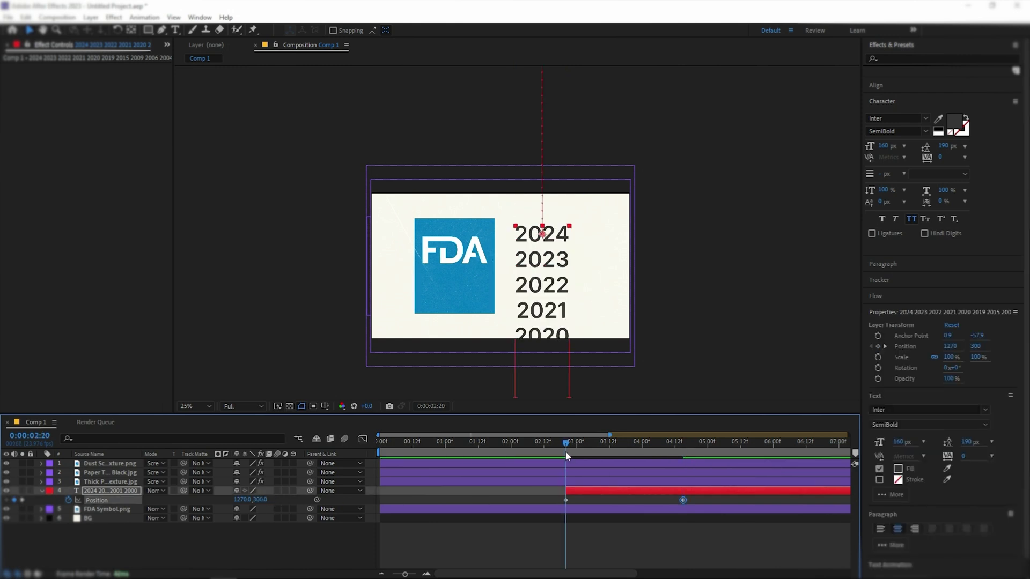
Apply Easy Ease to both Position keyframes of the year list and lengthen the ease into the second one in the speed graph.
click(662, 556)
drag(697, 501, 559, 501)
key(F9)
click(617, 536)
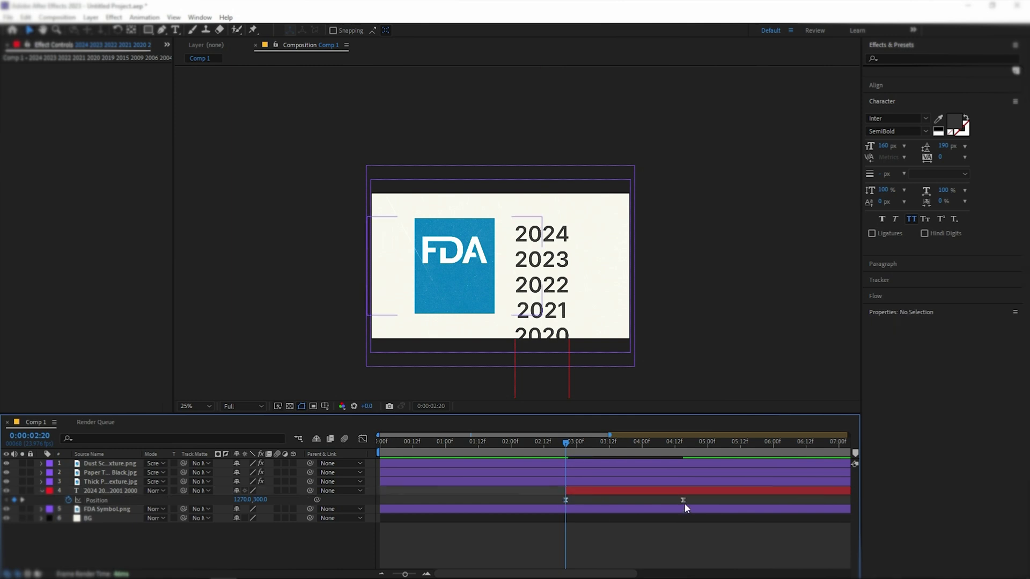
click(683, 500)
click(363, 439)
drag(664, 547, 590, 548)
key(shift+F3)
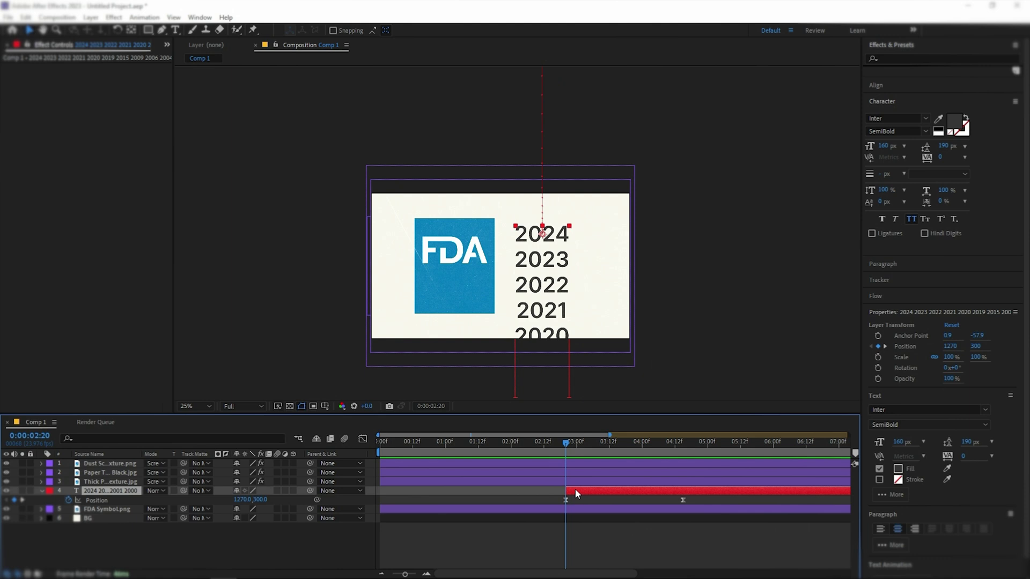
Pre-compose the year text layer as Years, moving all attributes into the new composition.
key(ctrl+shift+c)
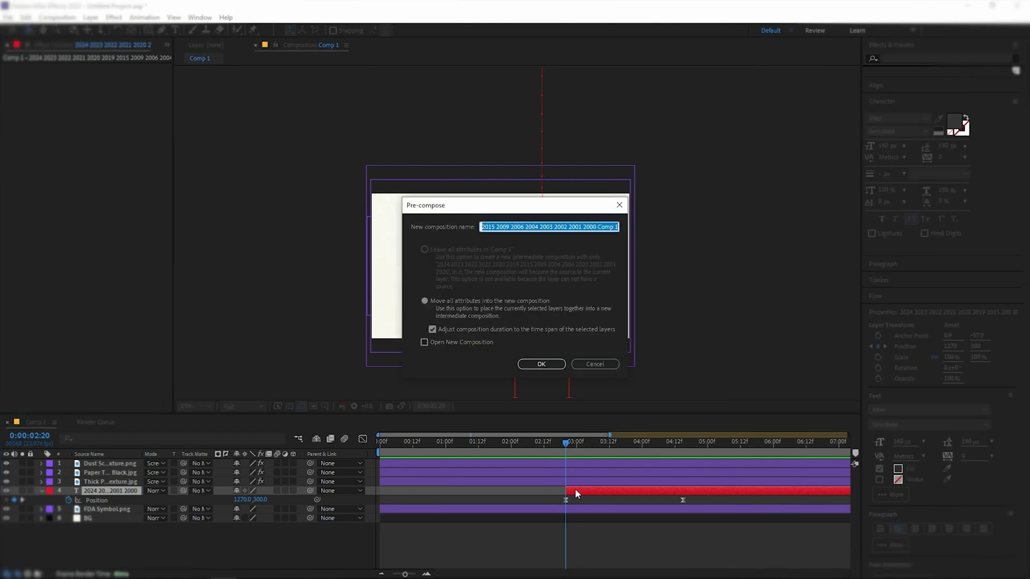
text(Years)
key(Return)
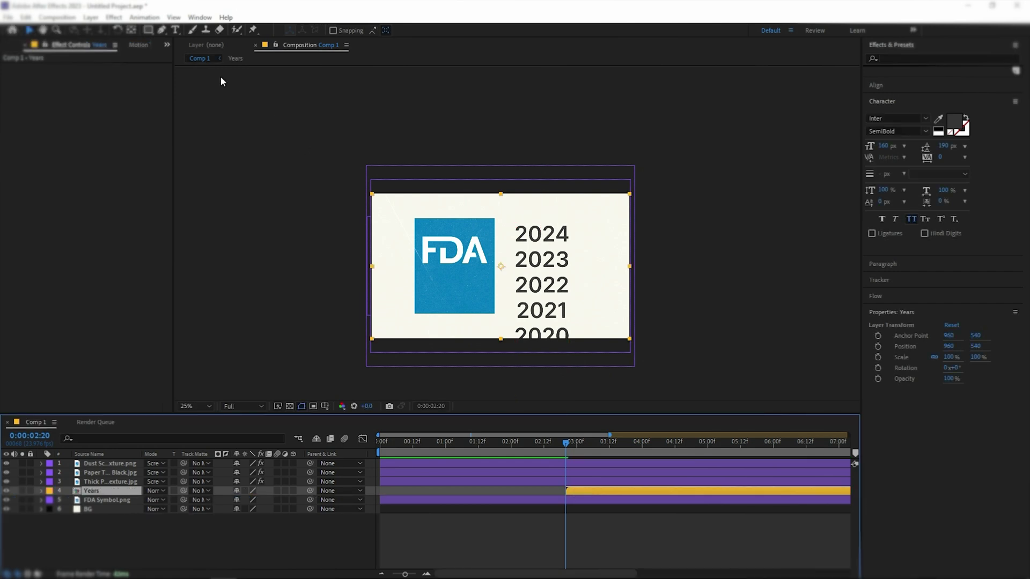
Draw a rectangular mask on the Years layer around 2024 so only one year shows.
click(149, 31)
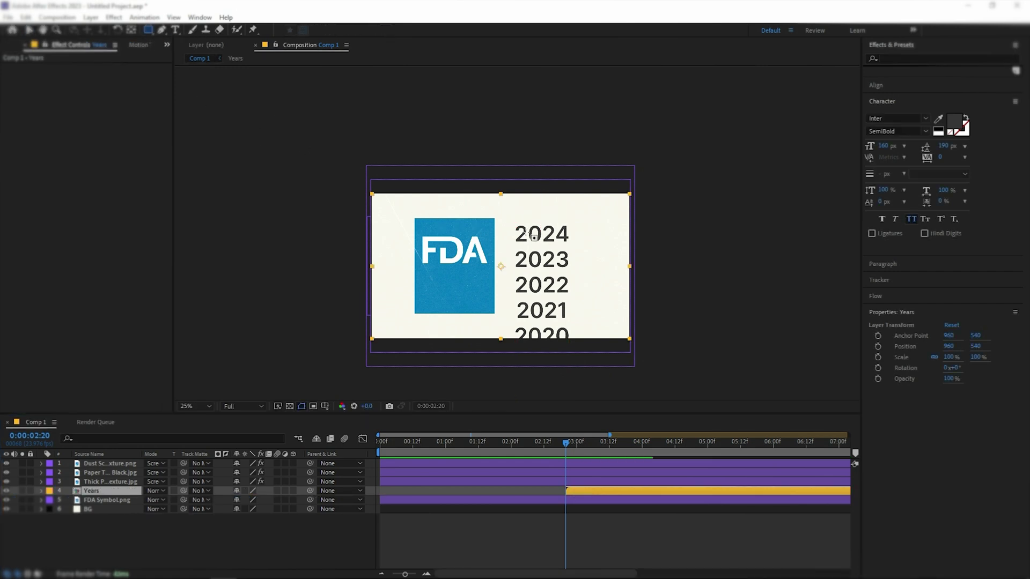
drag(507, 216, 577, 250)
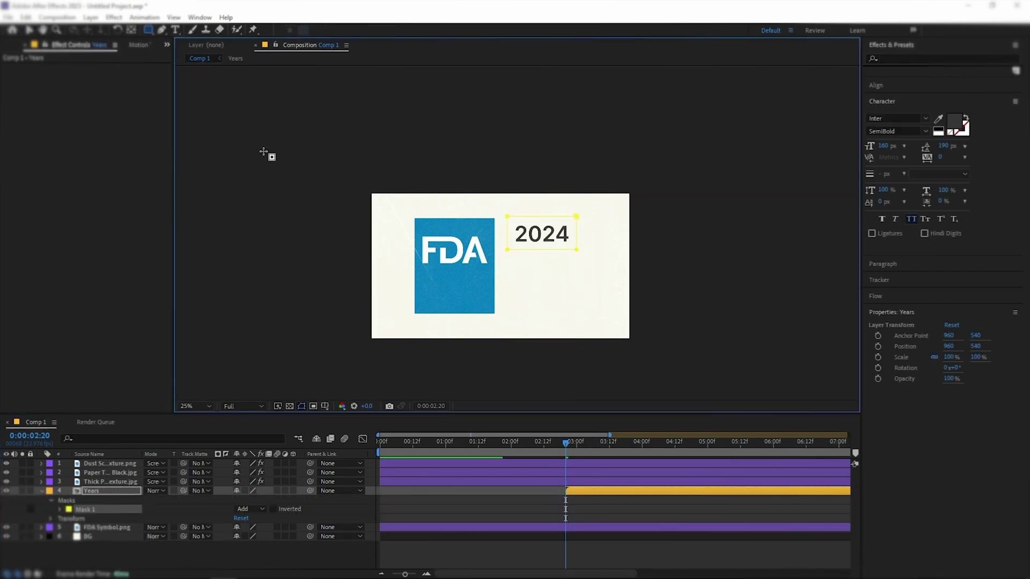
click(29, 30)
click(738, 310)
With no layer selected, draw a straight horizontal line just below 2024 across the full frame width with the Pen tool.
click(162, 31)
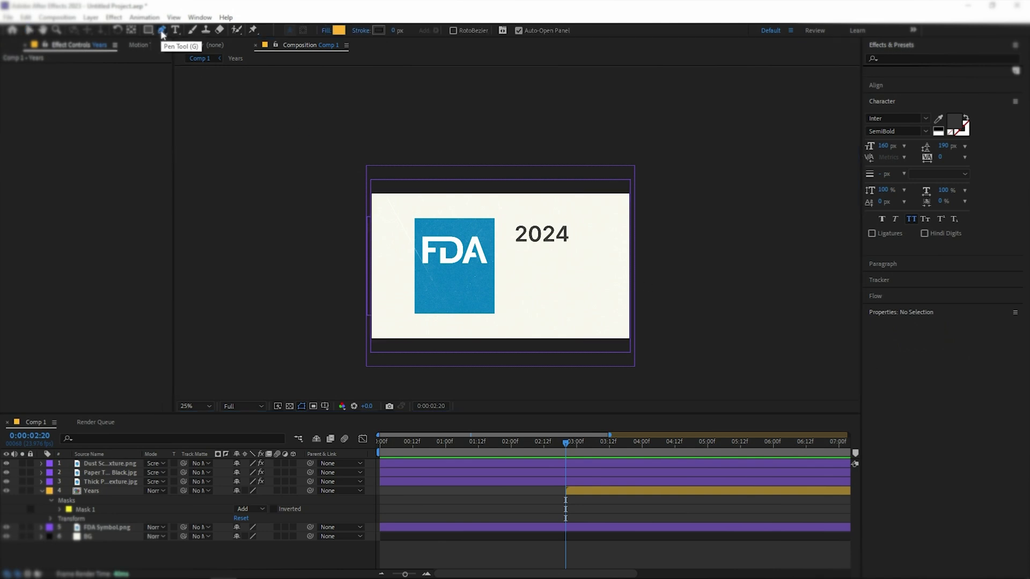
scroll(373, 257, up, 2)
drag(373, 257, 325, 254)
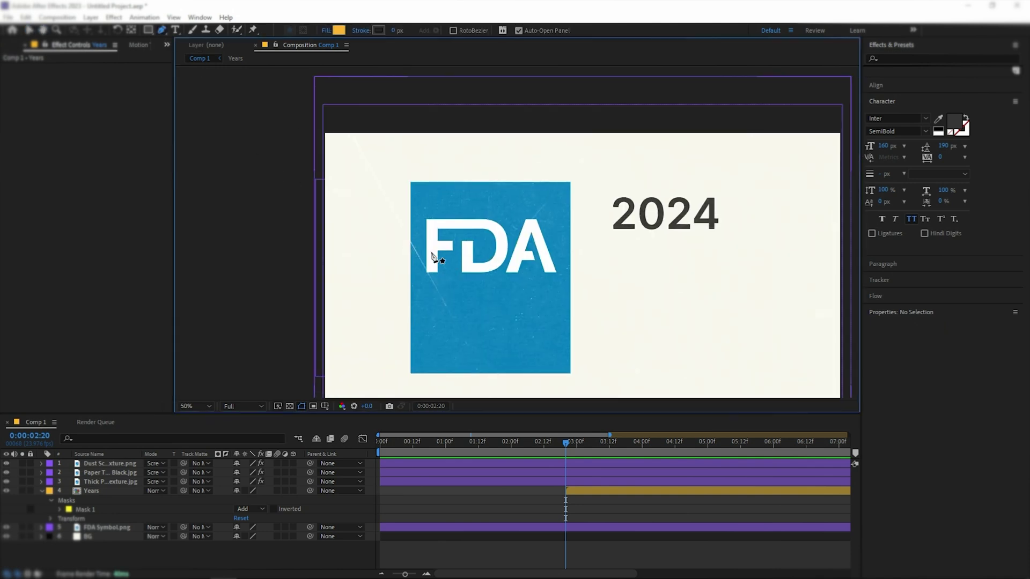
click(321, 239)
scroll(648, 283, right, 4)
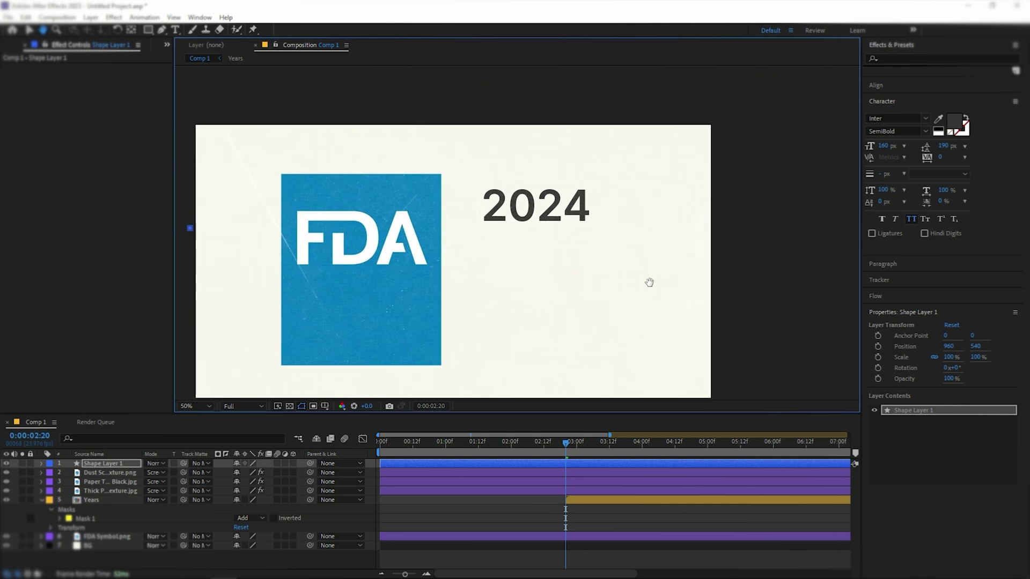
click(737, 234)
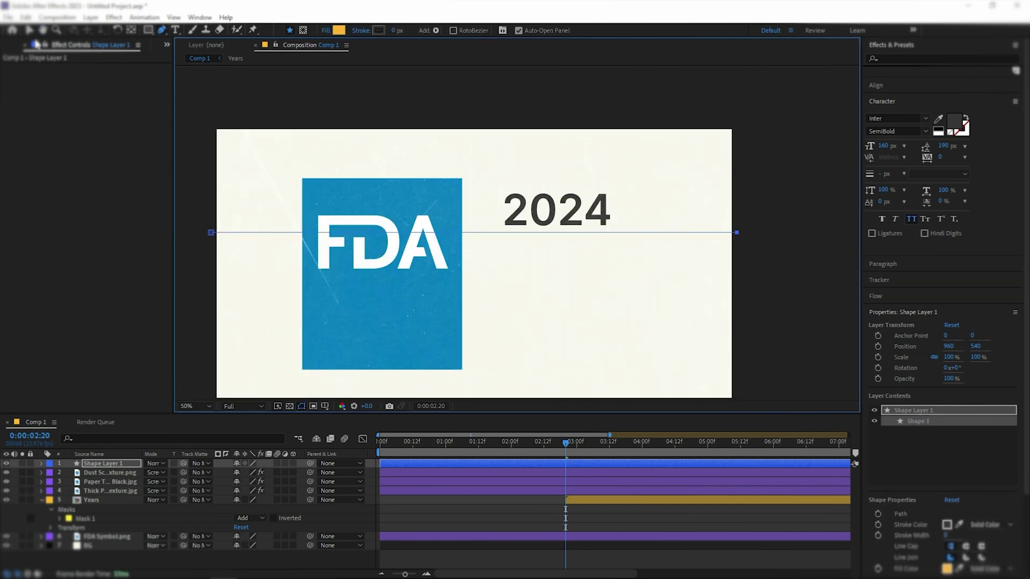
Set the line shape's fill to None.
click(29, 30)
click(409, 31)
click(460, 264)
click(497, 327)
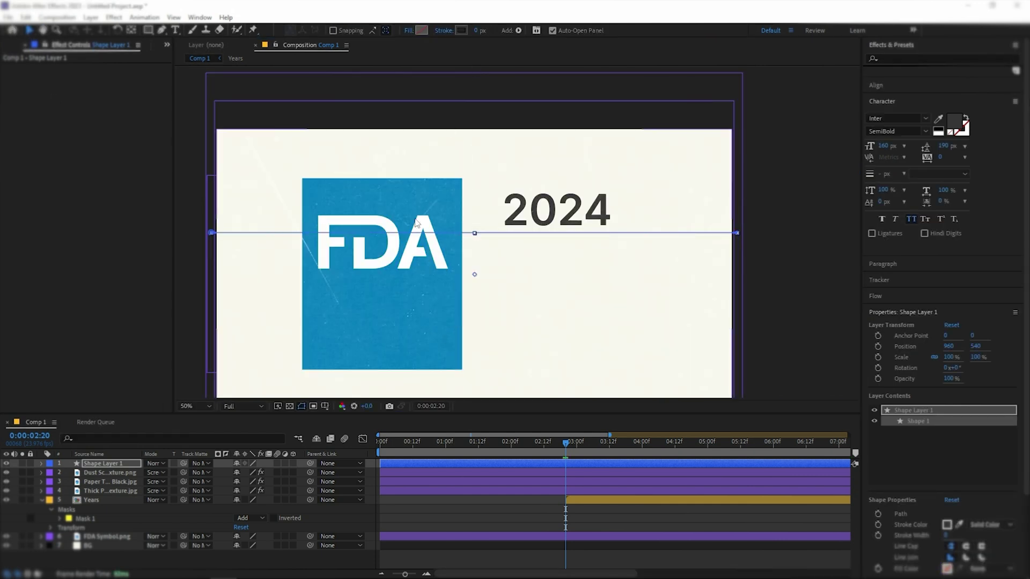
Move the line's shape layer between FDA Symbol and BG and rename it Line.
drag(104, 463, 37, 506)
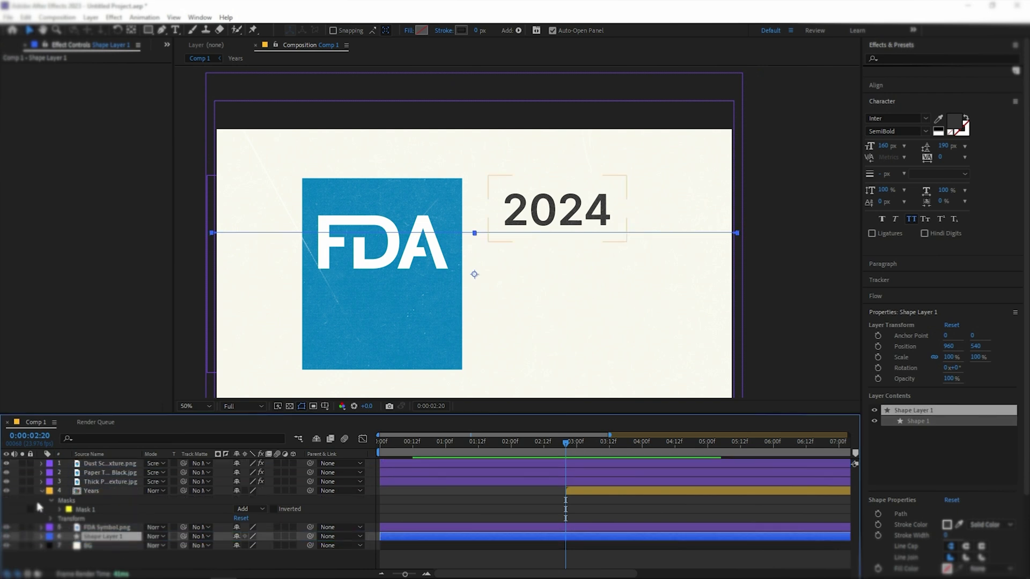
click(42, 491)
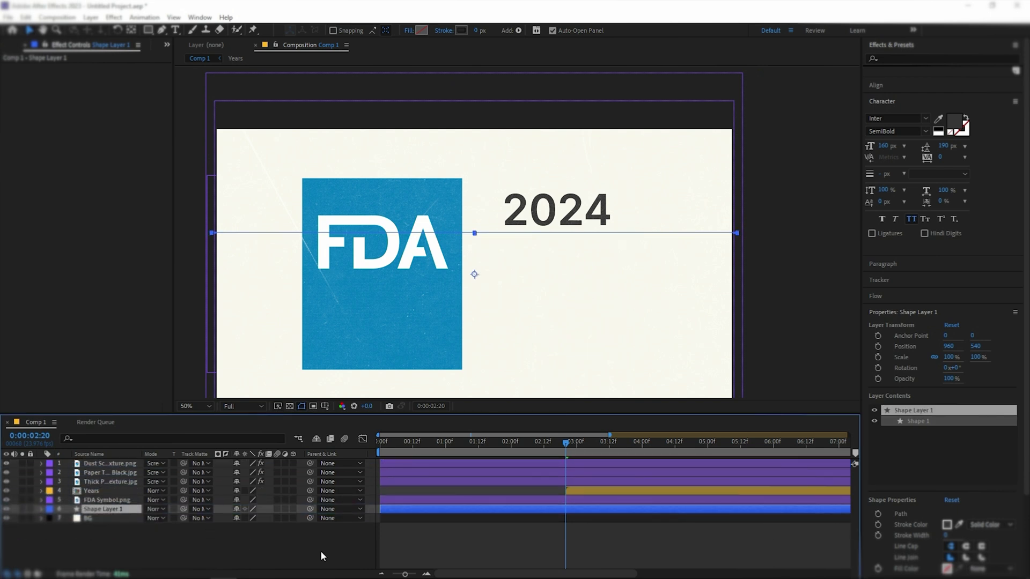
key(Return)
text(Line)
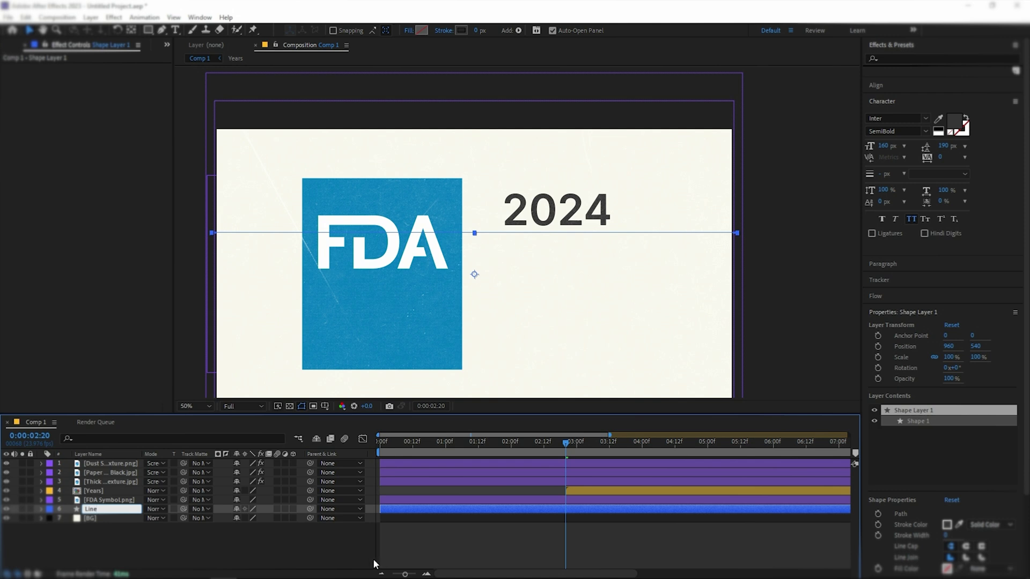
key(Return)
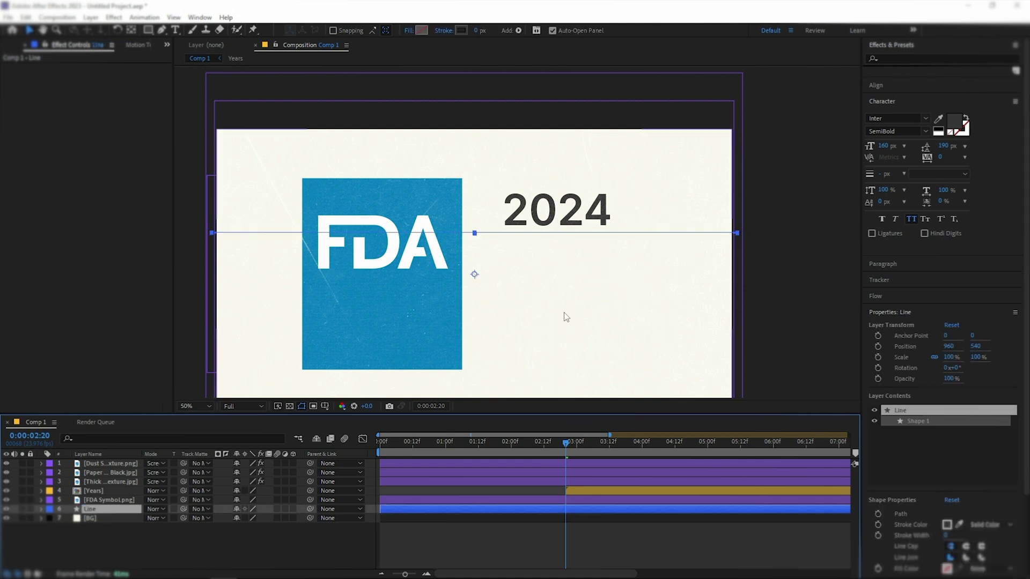
Give the Line layer a dark grey stroke 3 px wide.
click(461, 31)
click(906, 157)
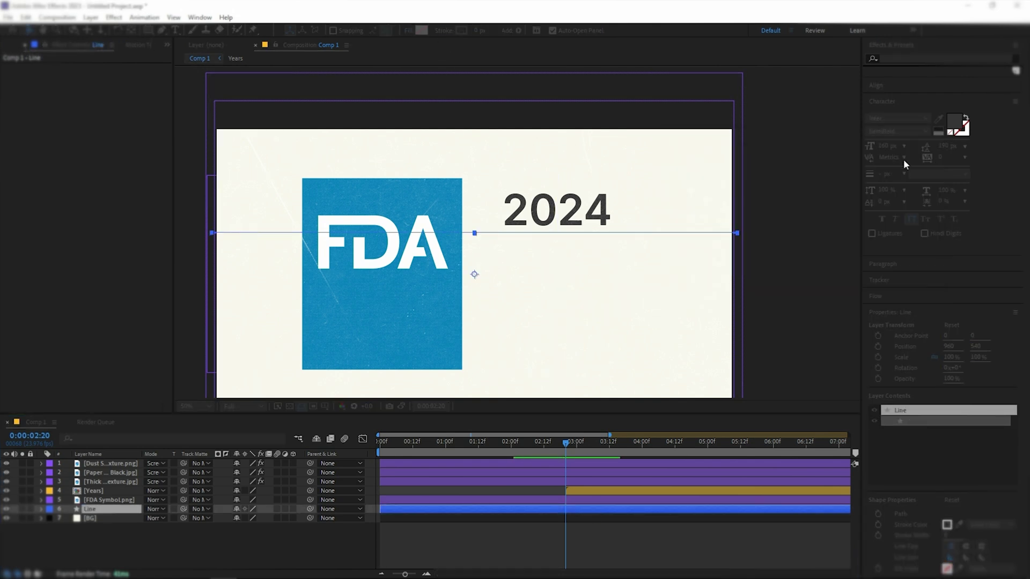
click(799, 183)
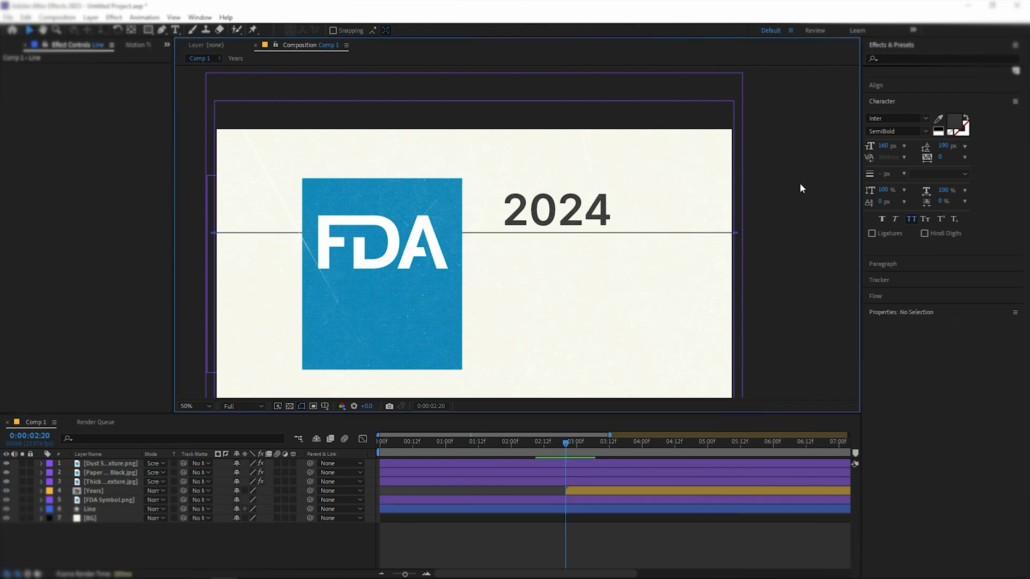
Add dashes to Stroke 1 of the Line layer's shape to turn it into a dashed line.
click(40, 510)
click(40, 509)
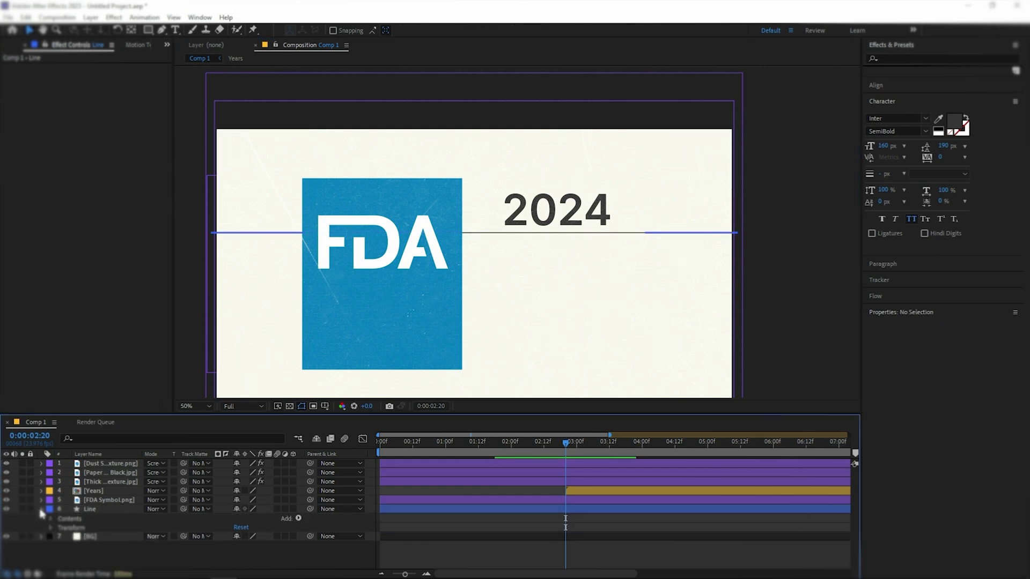
click(51, 518)
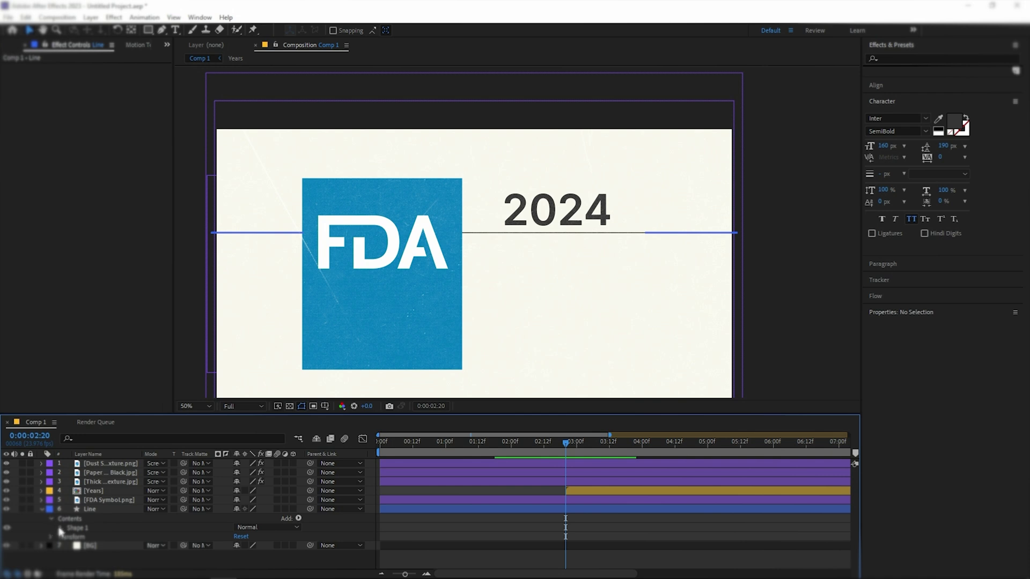
click(60, 529)
scroll(99, 541, down, 1)
click(70, 529)
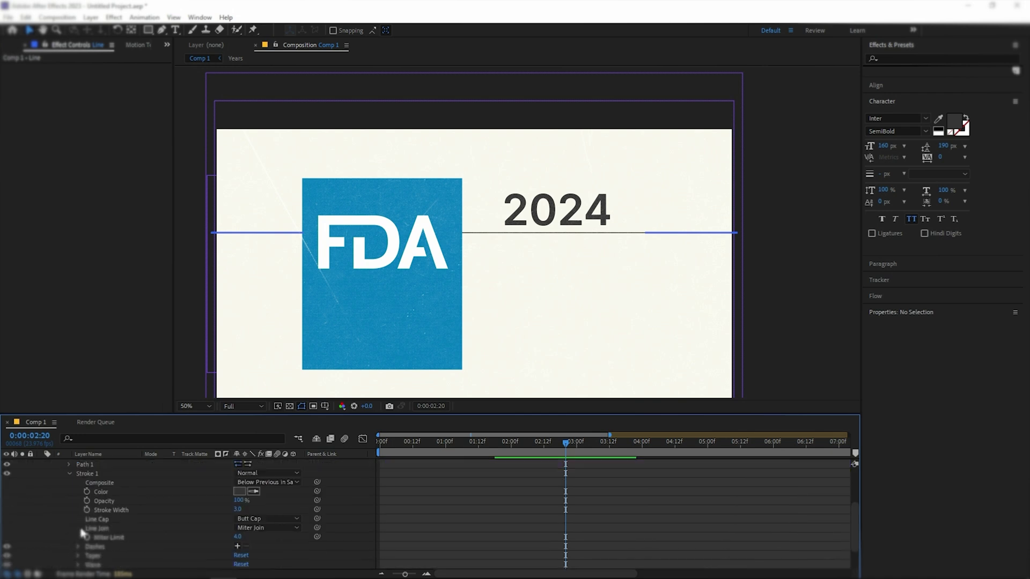
scroll(160, 519, down, 2)
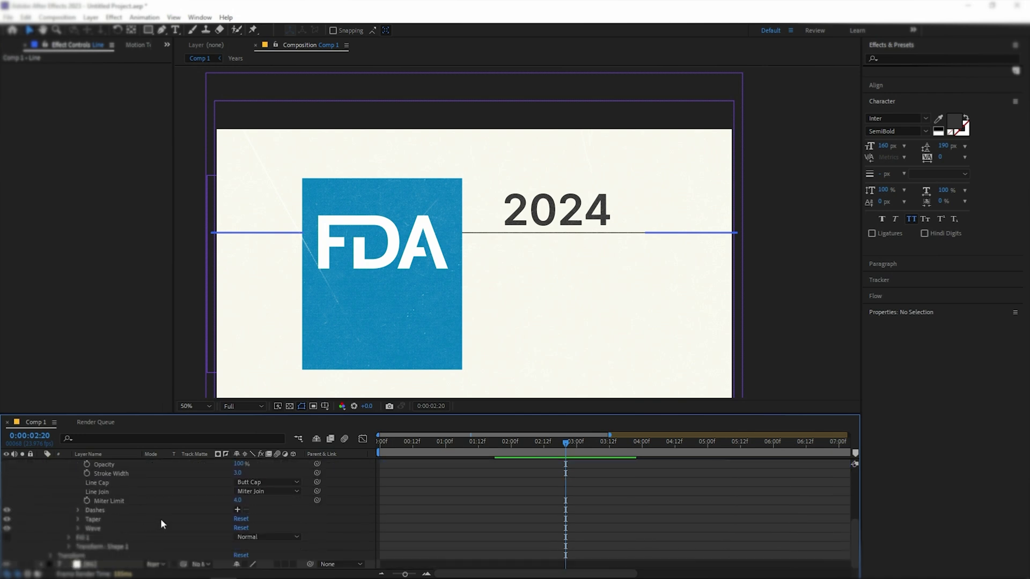
click(238, 510)
scroll(80, 499, up, 3)
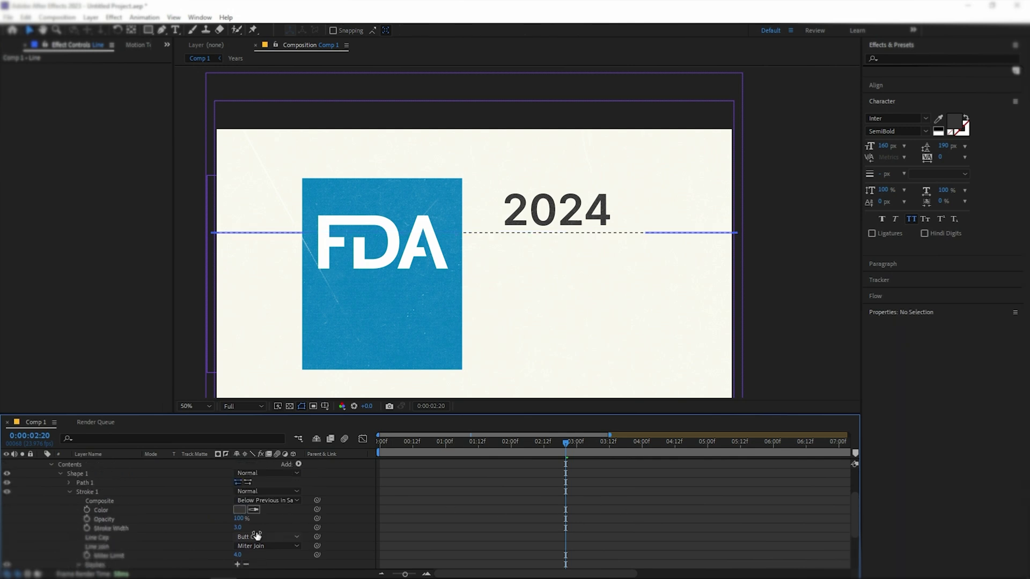
click(59, 472)
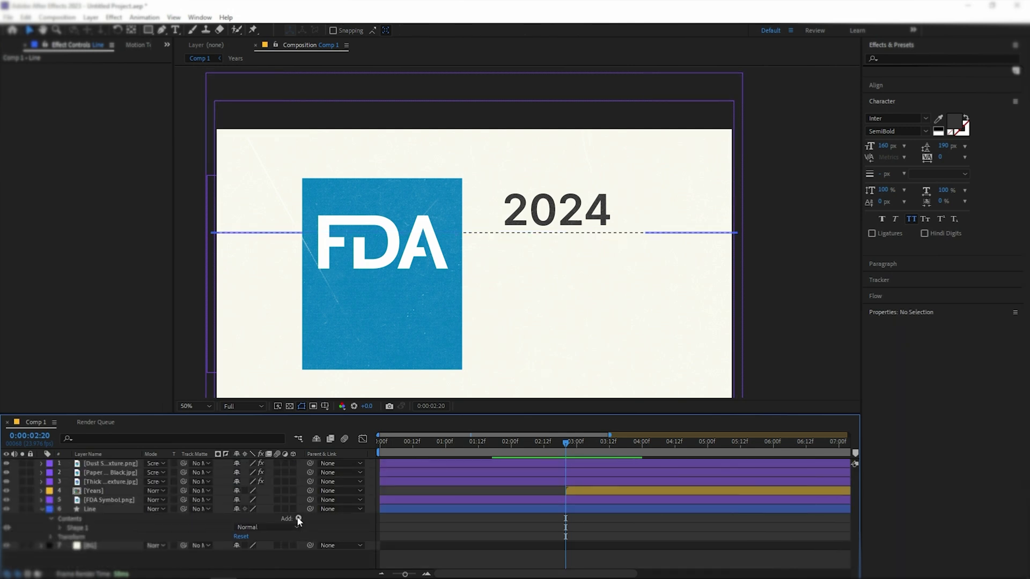
Add Trim Paths to the Line layer and expand its properties.
click(298, 520)
key(Escape)
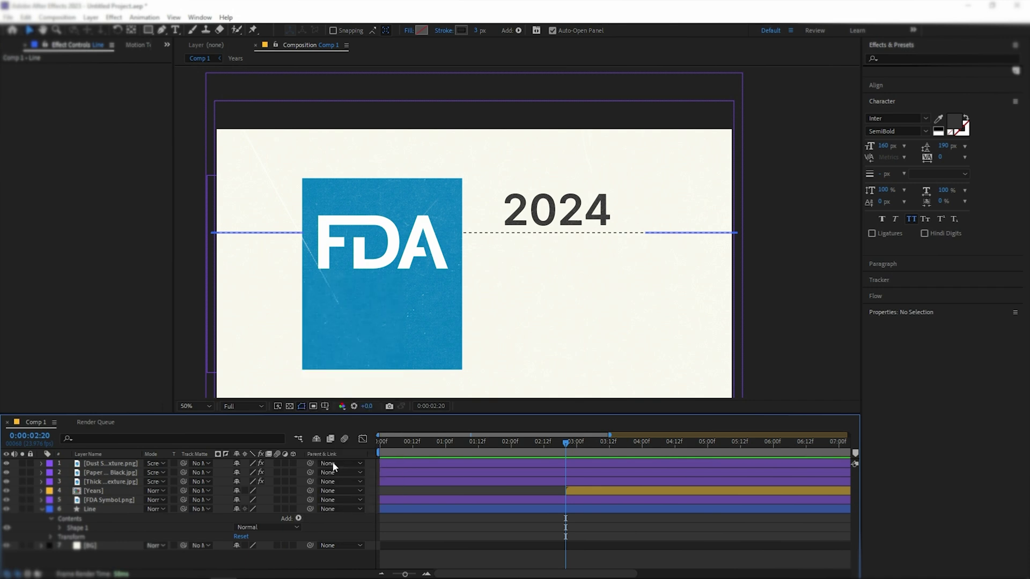
click(60, 537)
scroll(62, 541, down, 2)
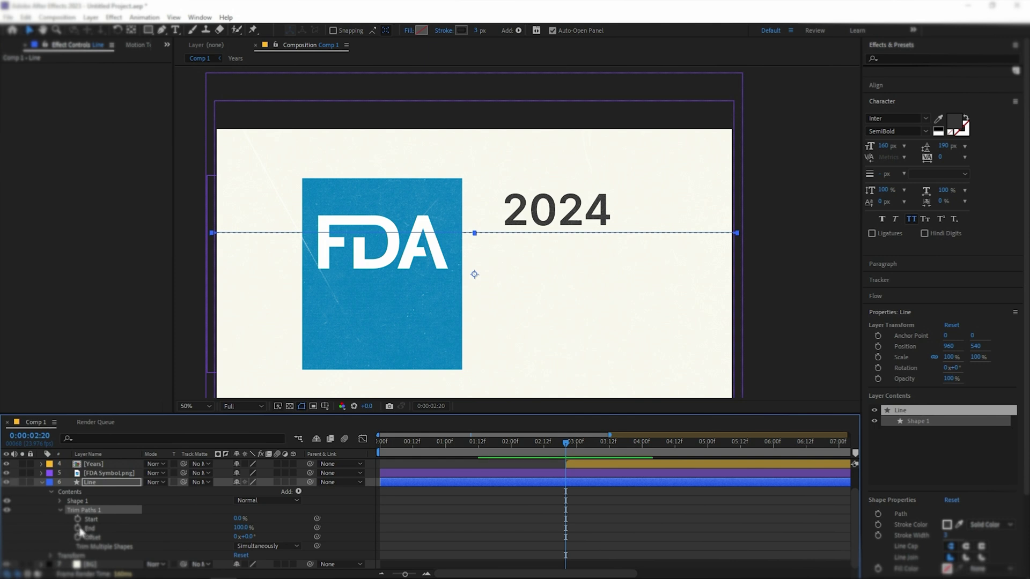
Keyframe the End of the line's Trim Paths at 0% and preview the animation.
click(78, 528)
click(244, 528)
text(0)
click(268, 521)
key(space)
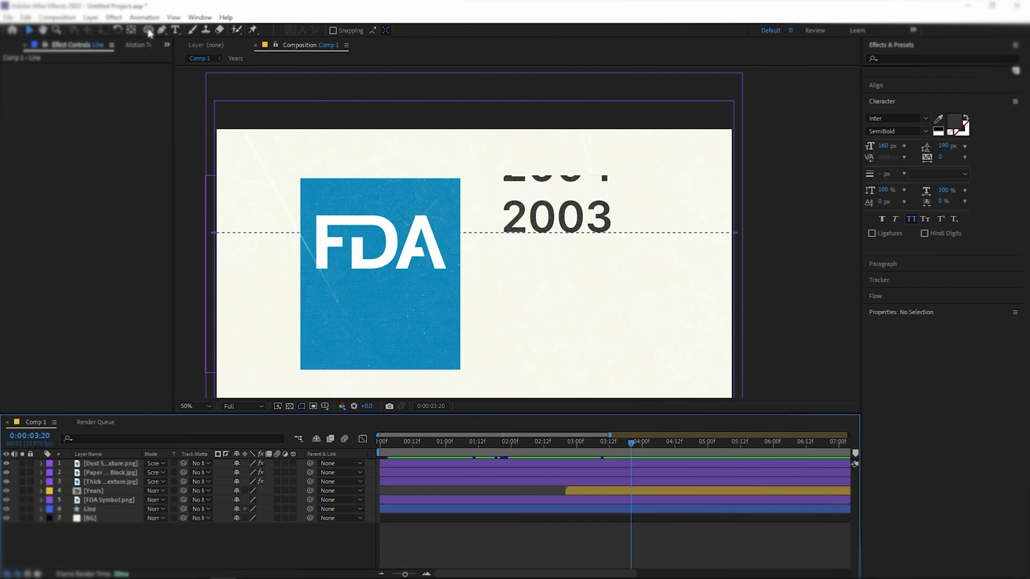
Draw a circle about 580 px wide below the year text and keep its yellow fill at ECE61B.
click(149, 31)
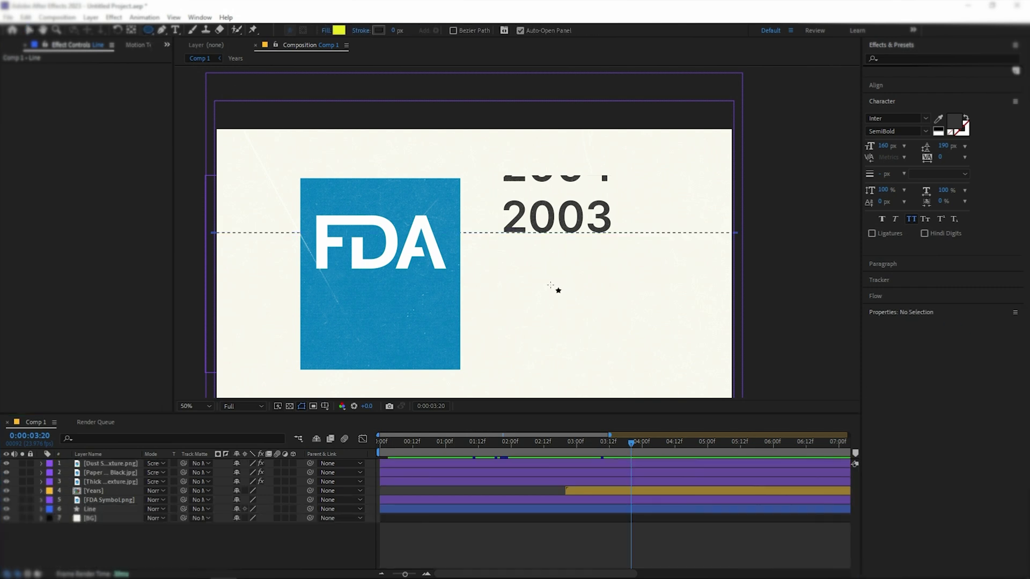
mouse_move(550, 288)
mouse_down()
mouse_move(625, 362)
mouse_move(628, 351)
mouse_up()
key(v)
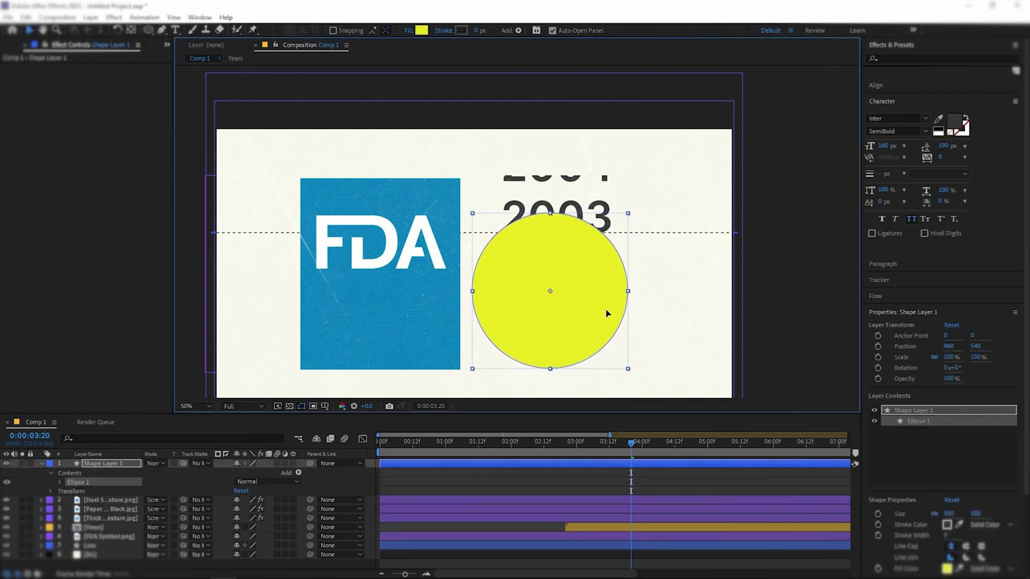
drag(606, 311, 612, 314)
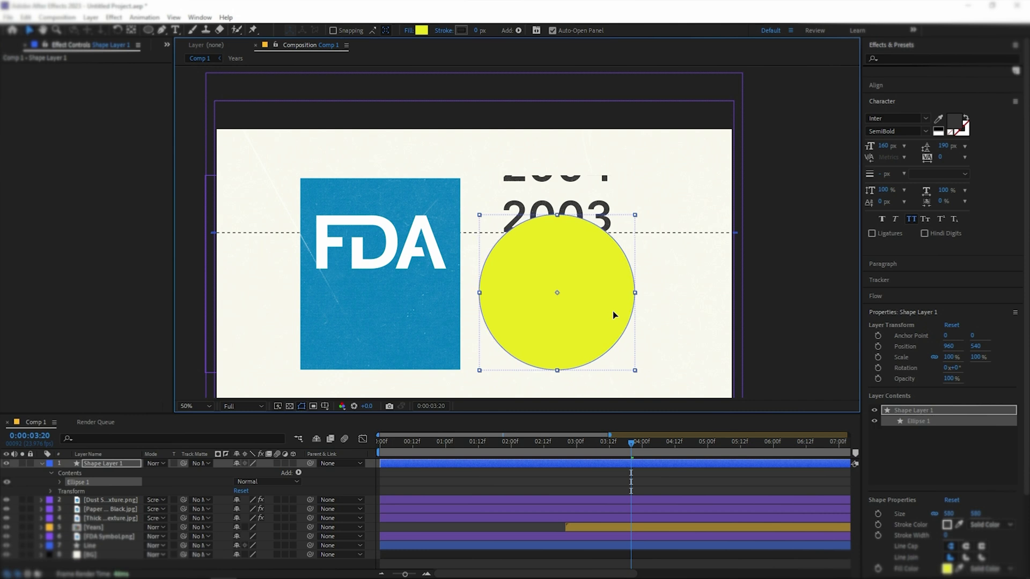
click(422, 31)
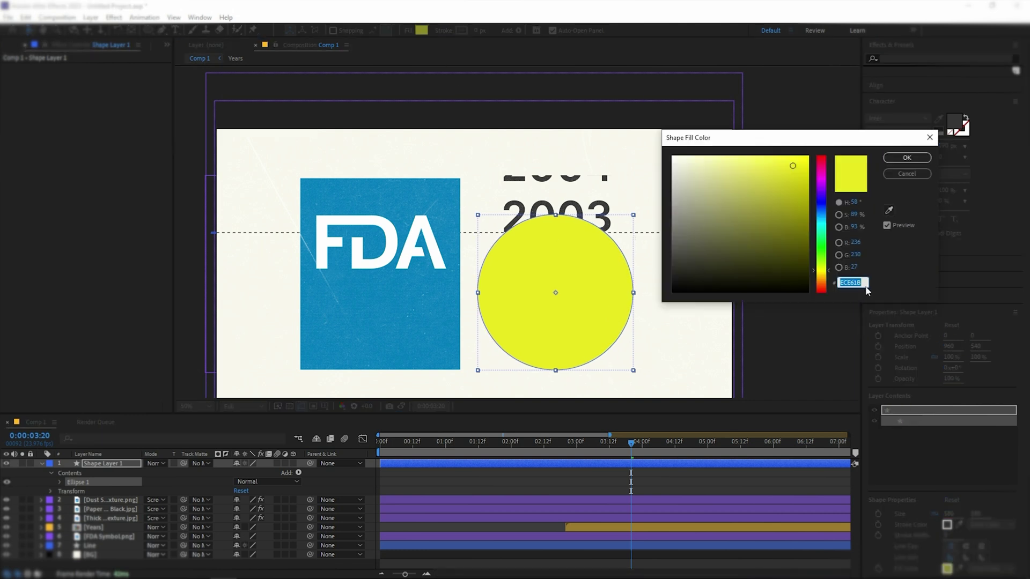
click(907, 158)
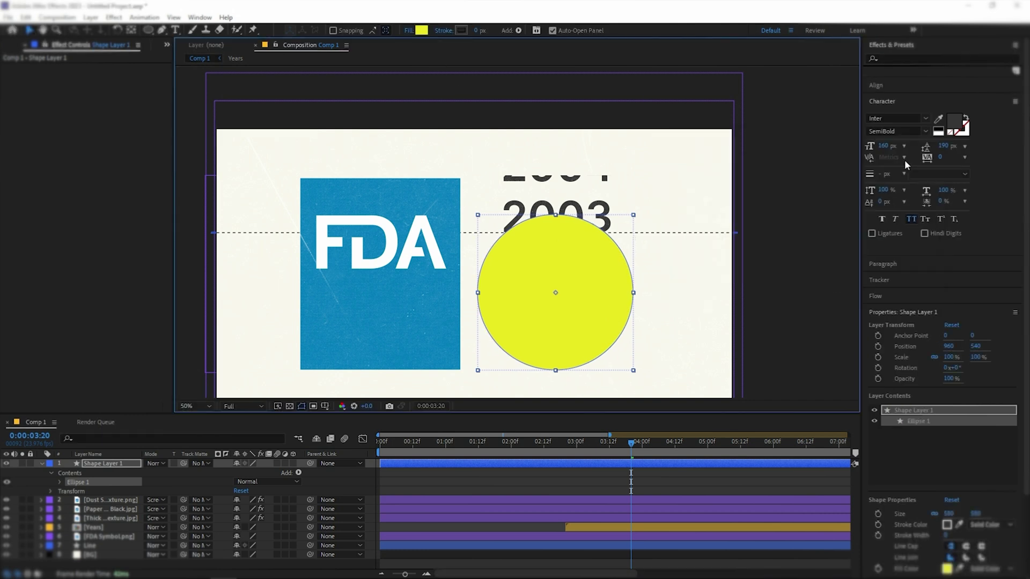
Go to 0:00:04:05 and trim the start of the circle's layer to that time.
click(435, 406)
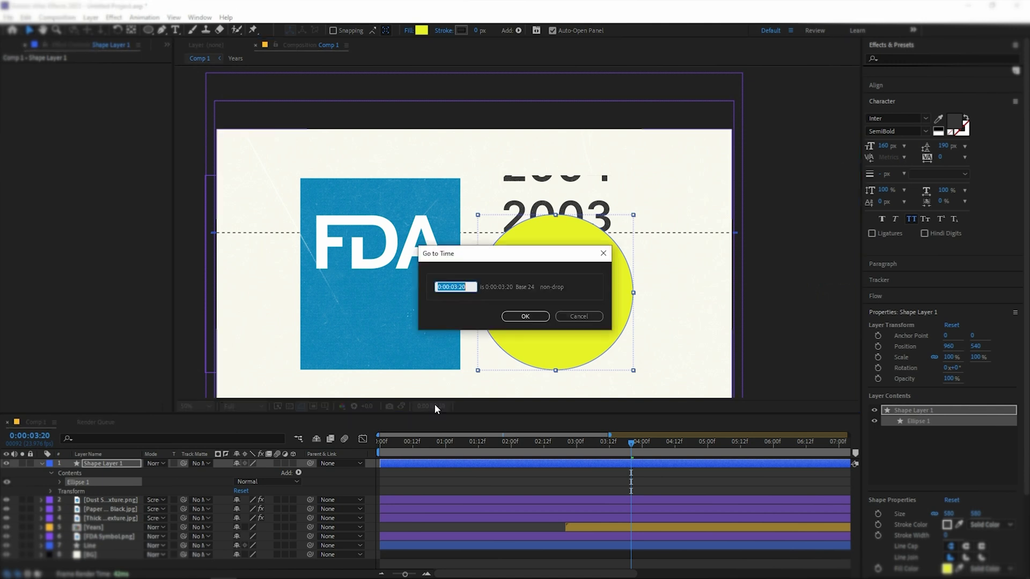
click(456, 288)
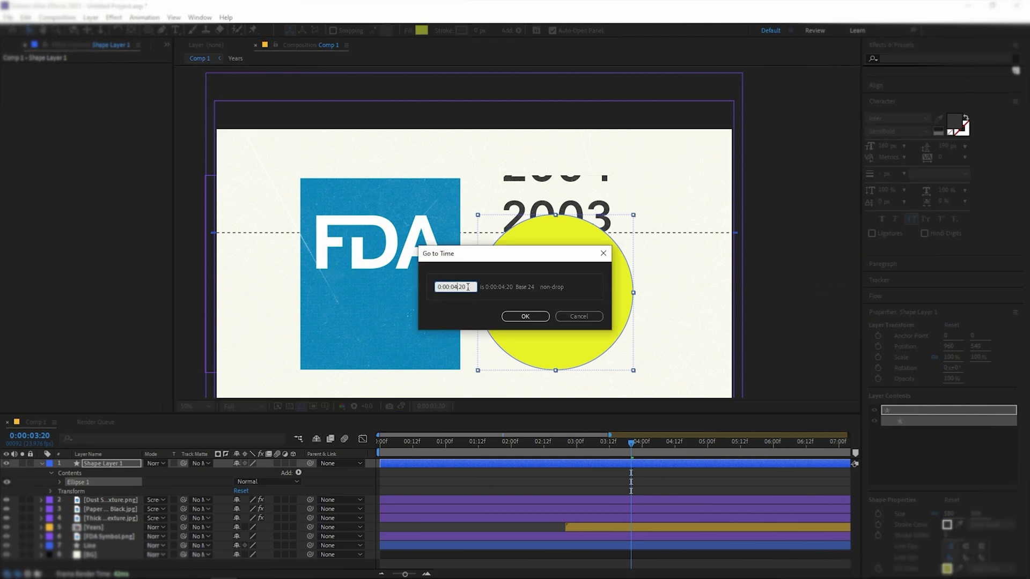
text(05)
click(524, 317)
key(alt+[)
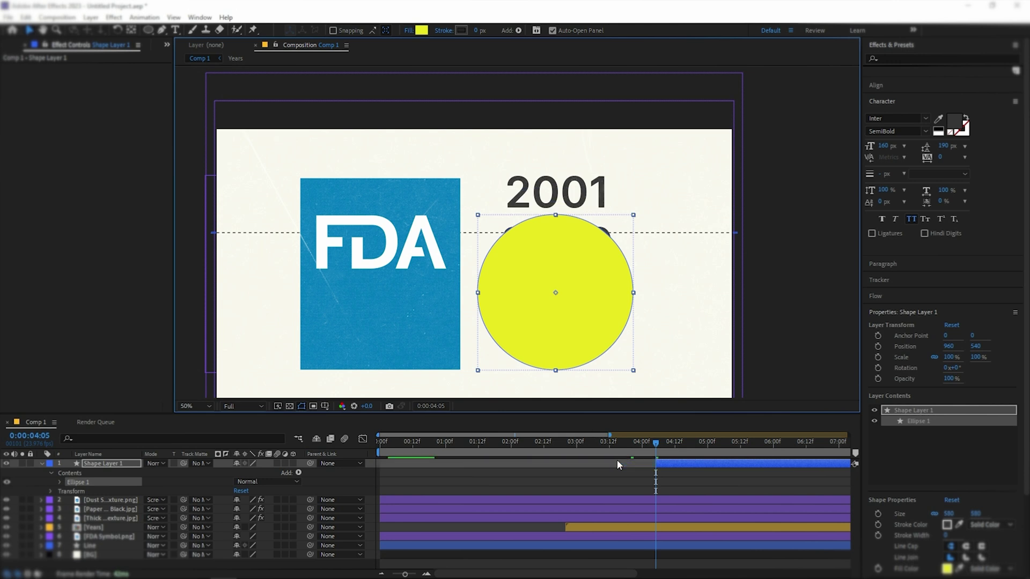
Nudge the yellow circle's layer up by 4 px.
click(646, 465)
click(568, 304)
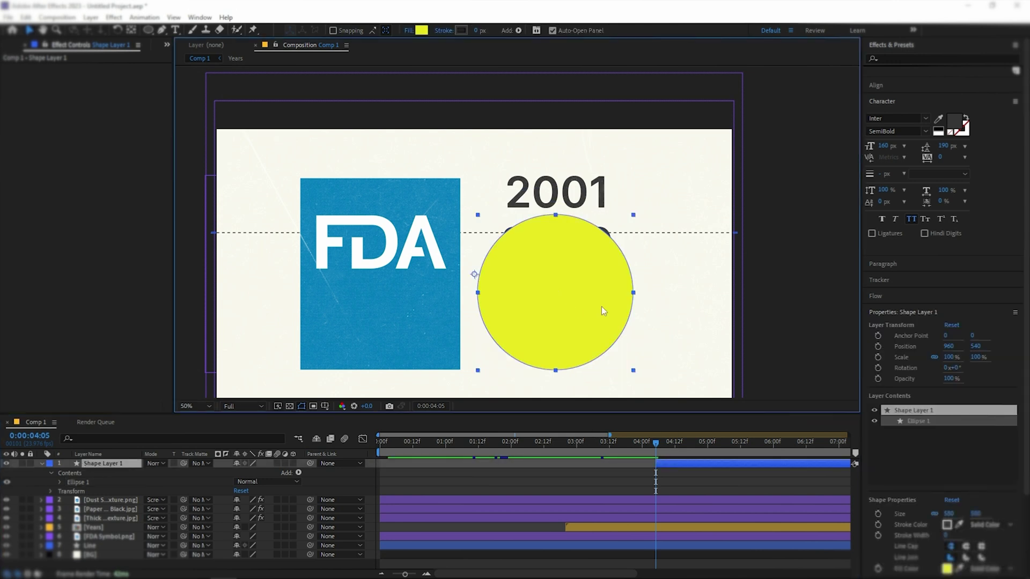
key(Up)
key(Up)
key(Up)
key(Up)
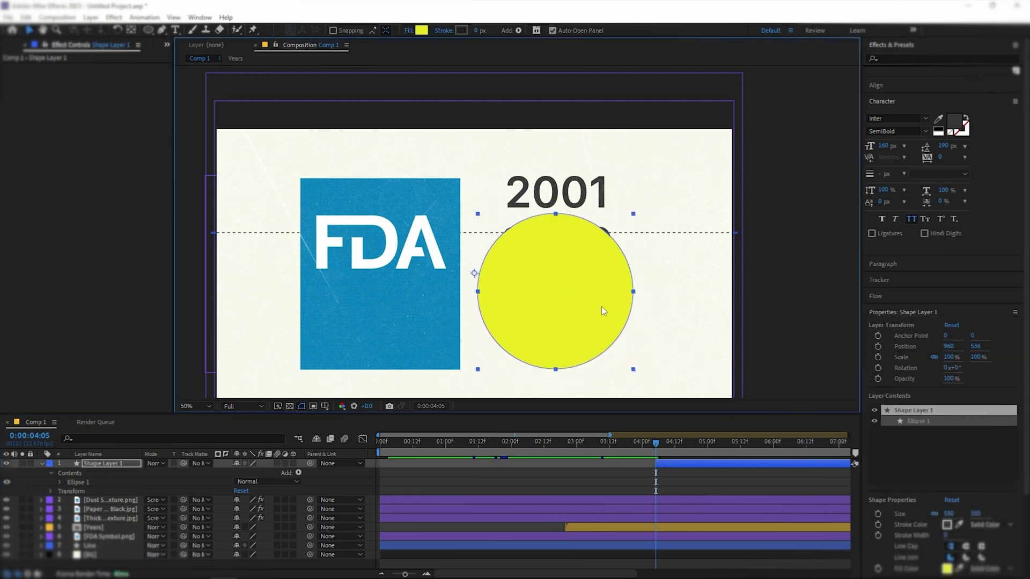
Go to 0:00:05:00 and move Shape Layer 1 directly below the FDA Symbol layer.
click(801, 311)
drag(686, 443, 708, 448)
click(558, 185)
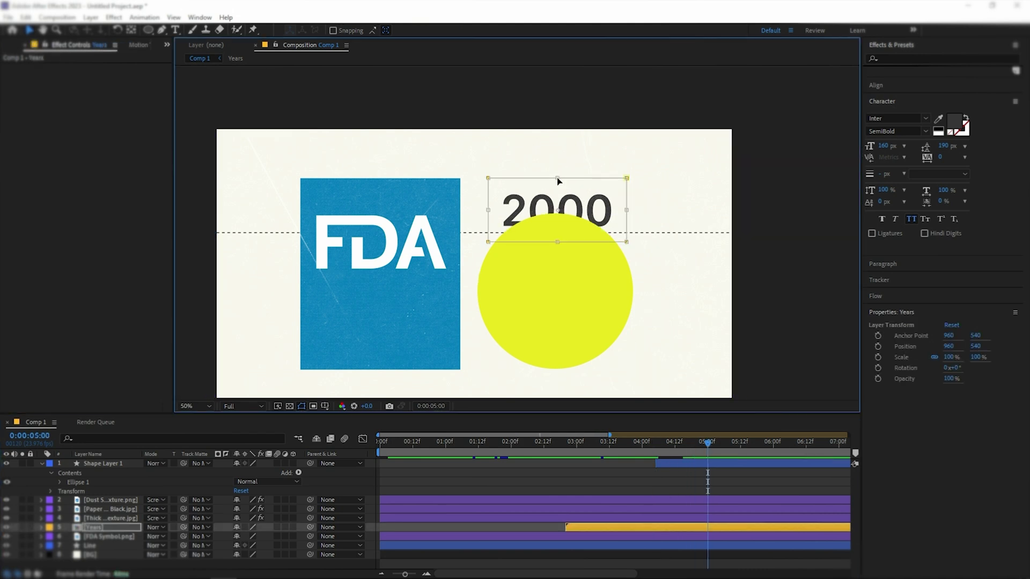
click(745, 486)
drag(106, 465, 111, 547)
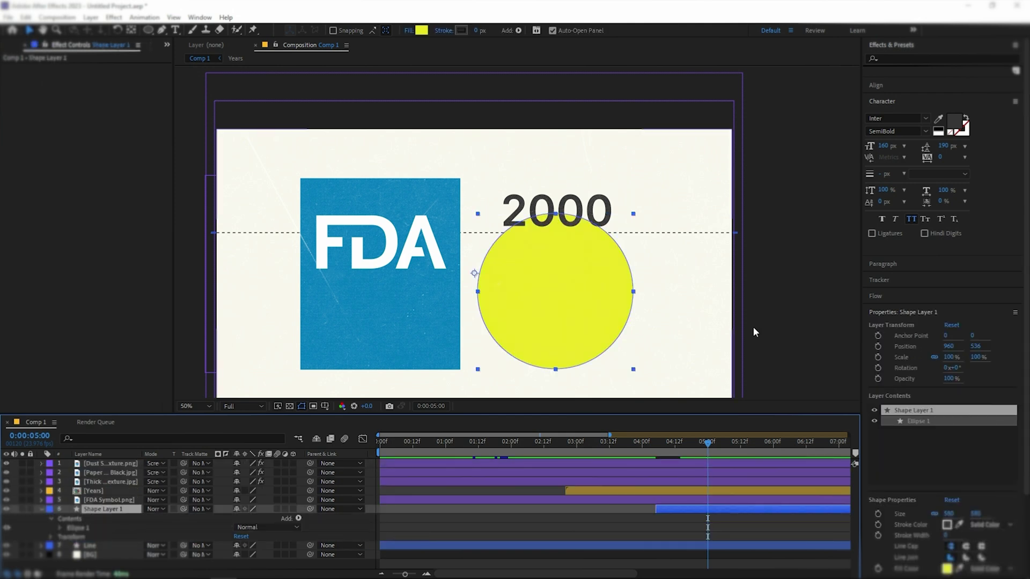
Draw a flat ellipse about 444 by 66 px across the yellow circle, centre its anchor point and raise it slightly.
click(781, 331)
click(149, 31)
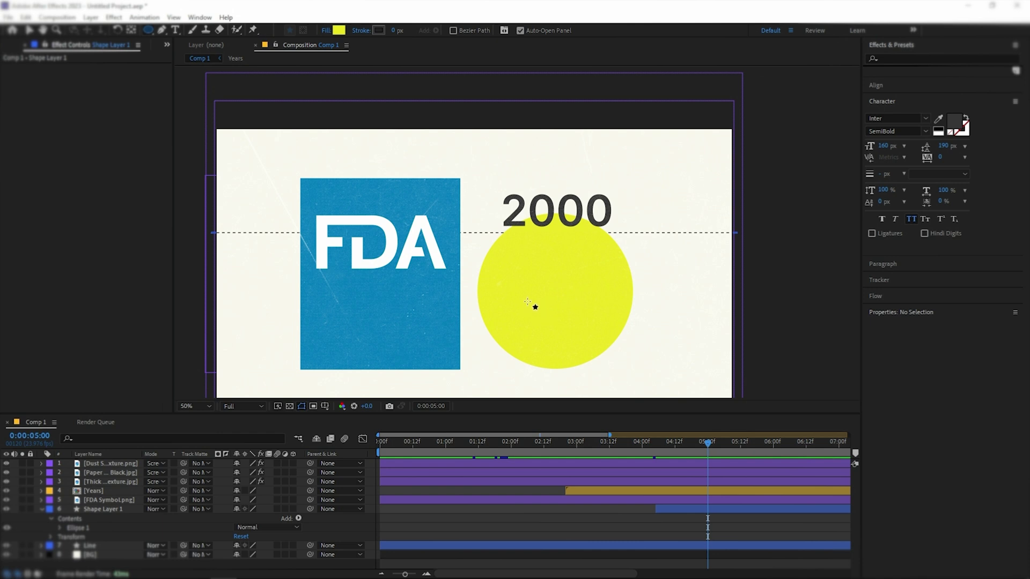
drag(526, 300, 594, 311)
key(v)
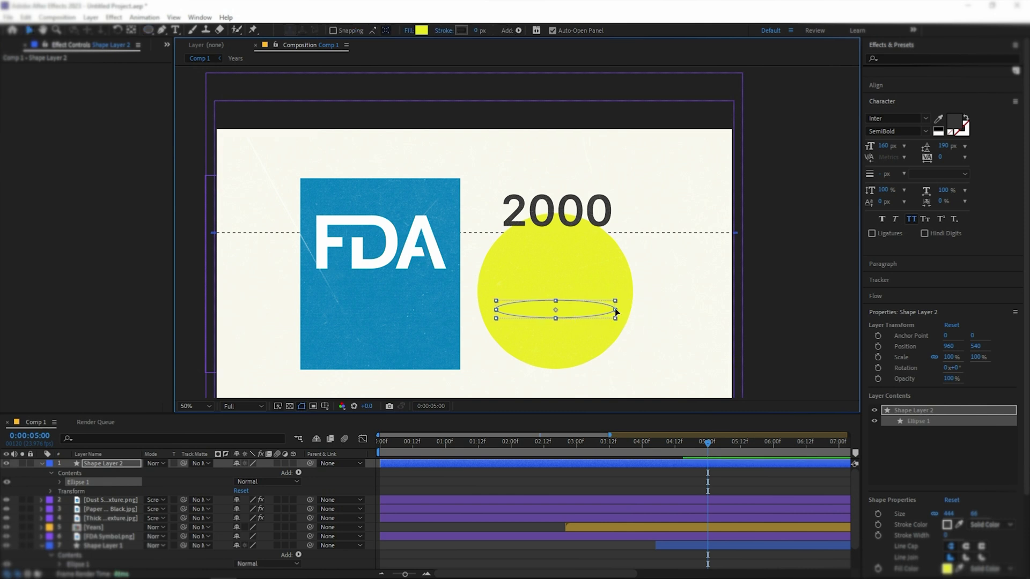
click(690, 463)
key(ctrl+alt+Home)
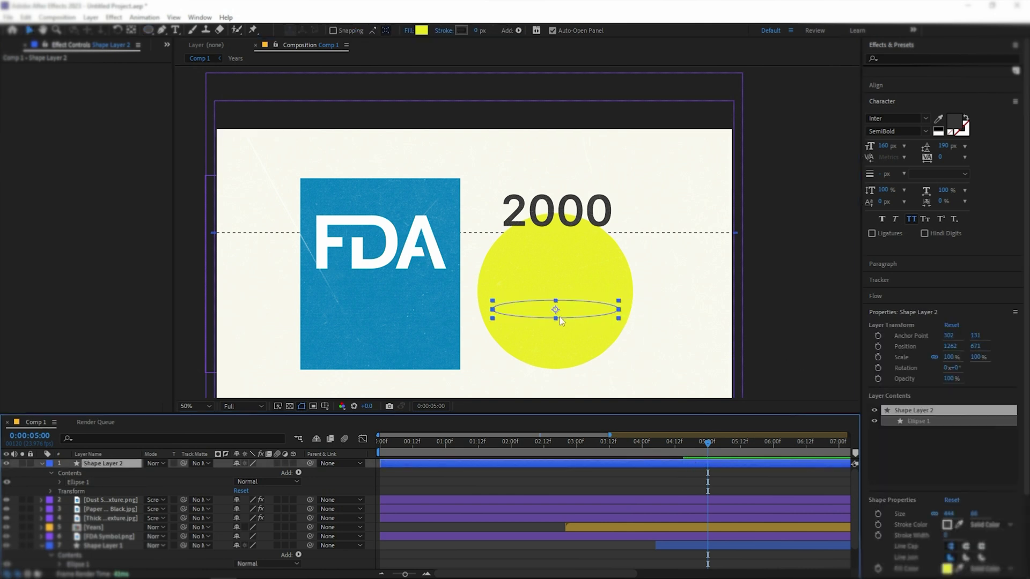
drag(578, 316, 577, 315)
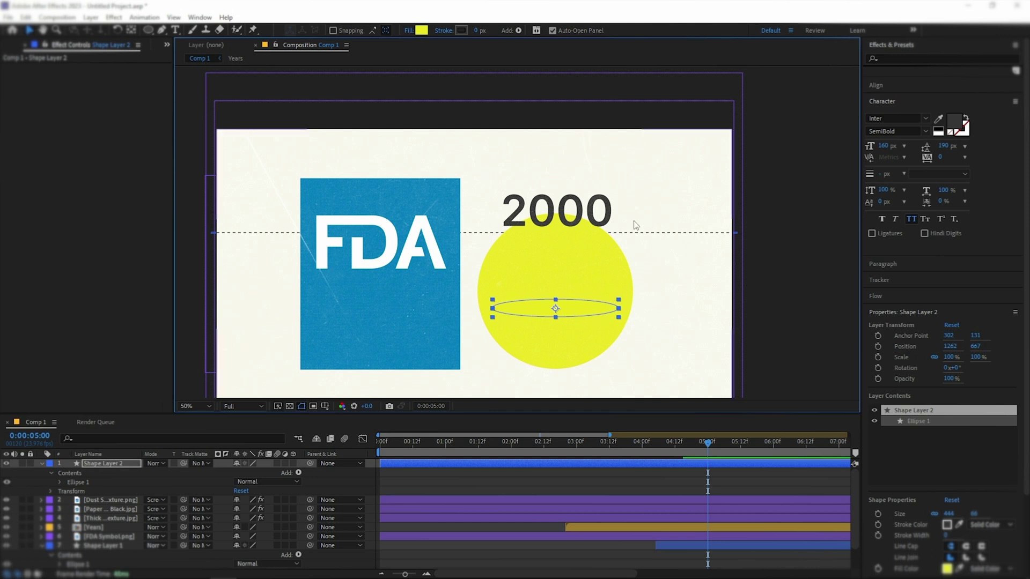
Fill the flat ellipse with black and set its layer opacity to 60%.
click(421, 30)
drag(723, 270, 725, 300)
click(920, 159)
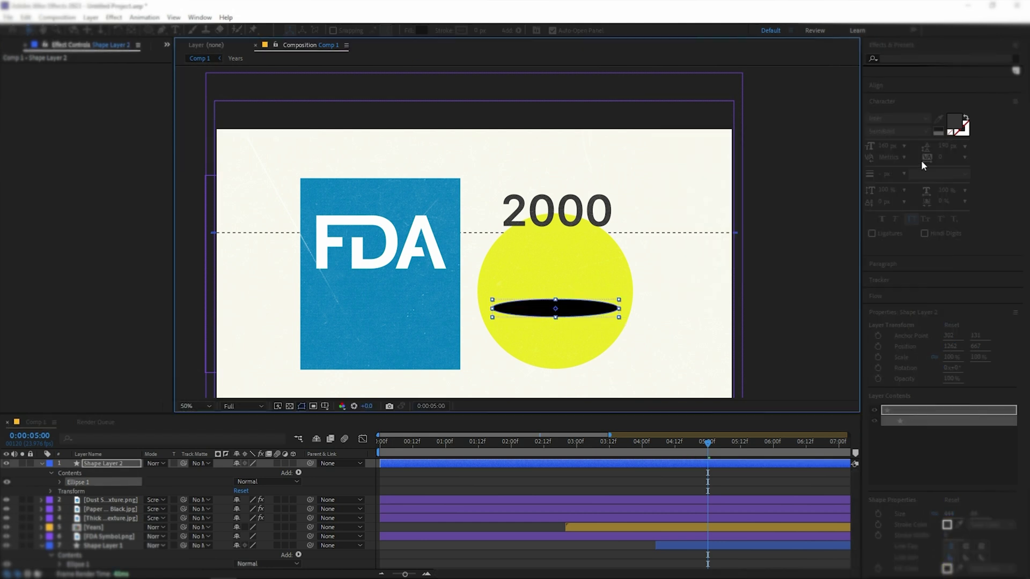
key(t)
click(238, 473)
text(60)
click(275, 477)
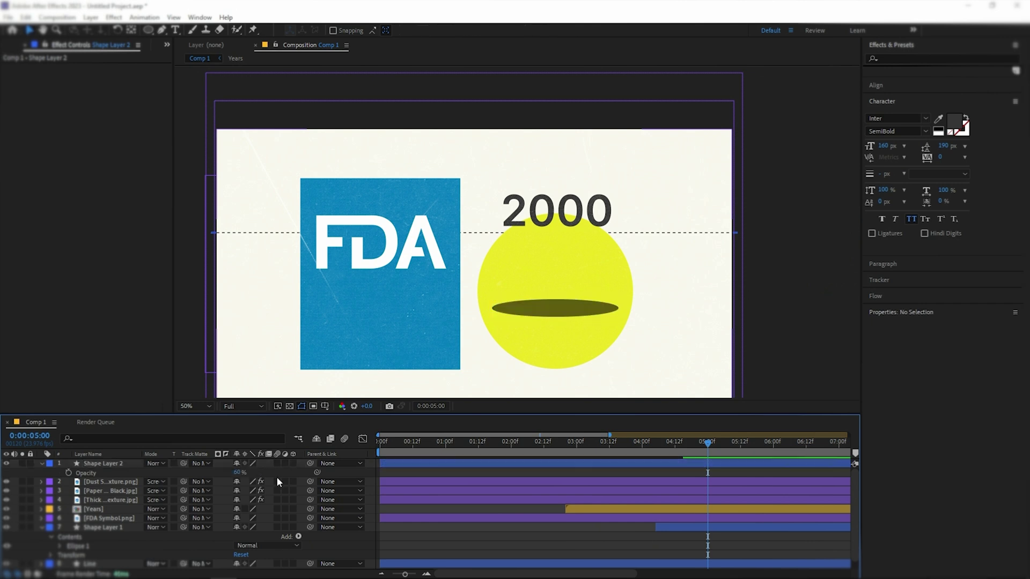
Apply Gaussian Blur to Shape Layer 2 with a Blurriness of 60.
click(581, 464)
key(ctrl+space)
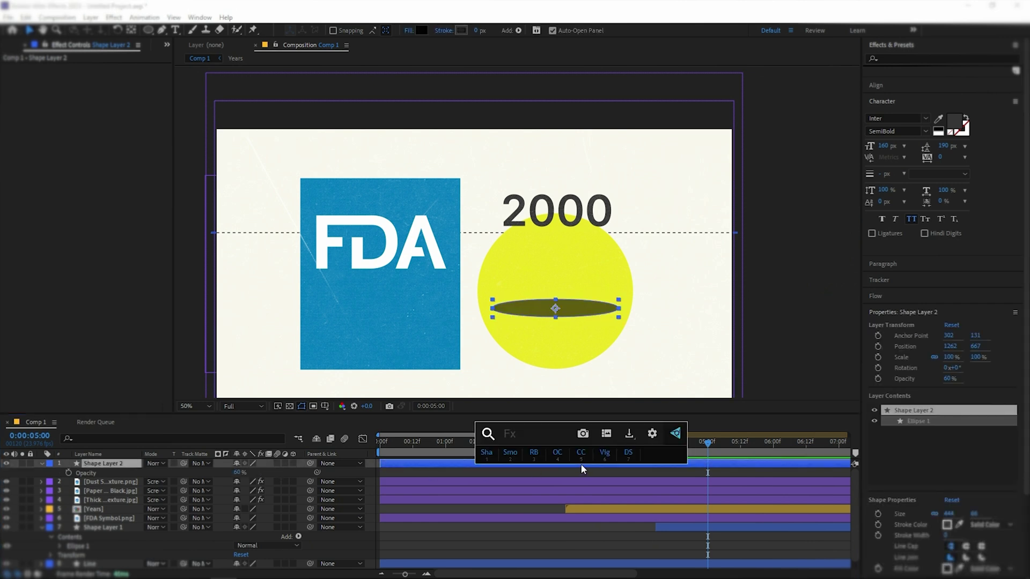
text(gaussia)
click(582, 468)
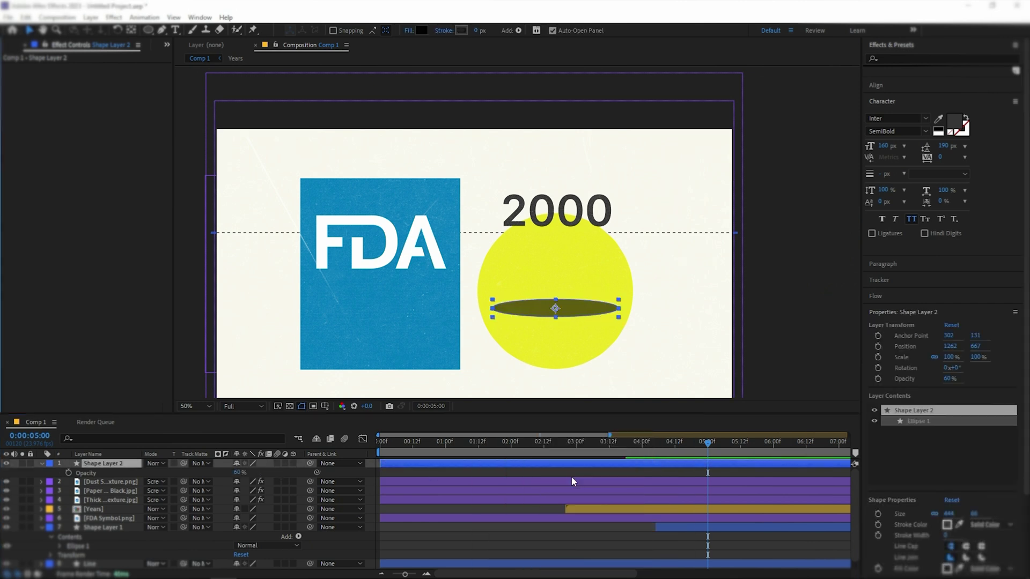
click(98, 96)
text(60)
key(Return)
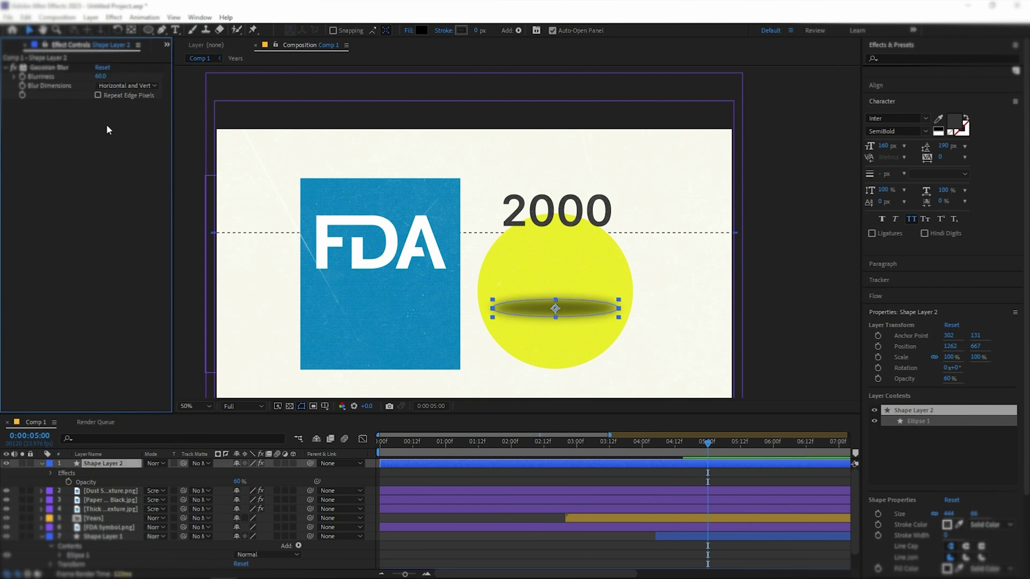
Trim the start of Shape Layer 2 to 0:00:04:05 and move it directly above Shape Layer 1.
click(657, 456)
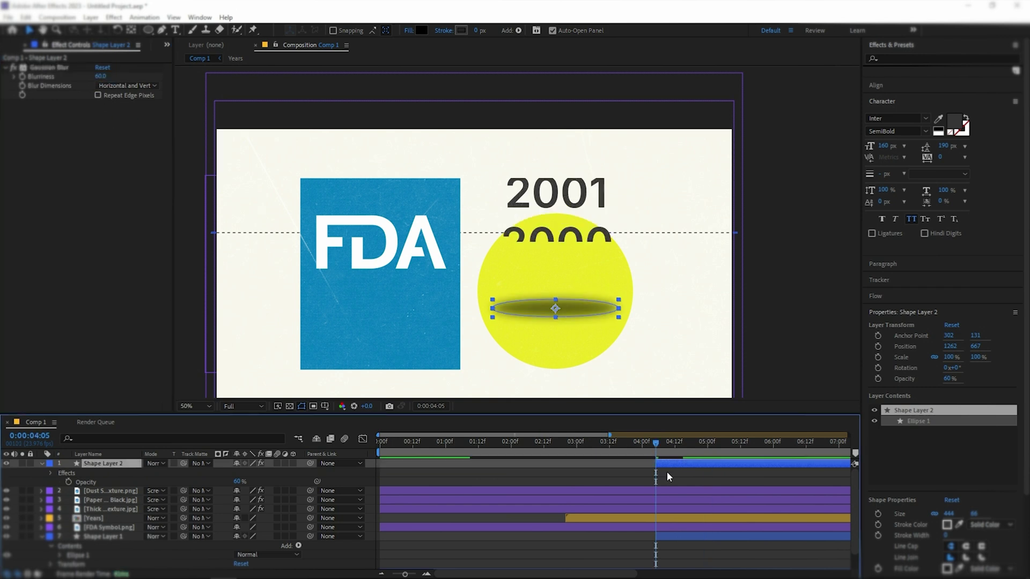
drag(94, 465, 104, 532)
click(821, 337)
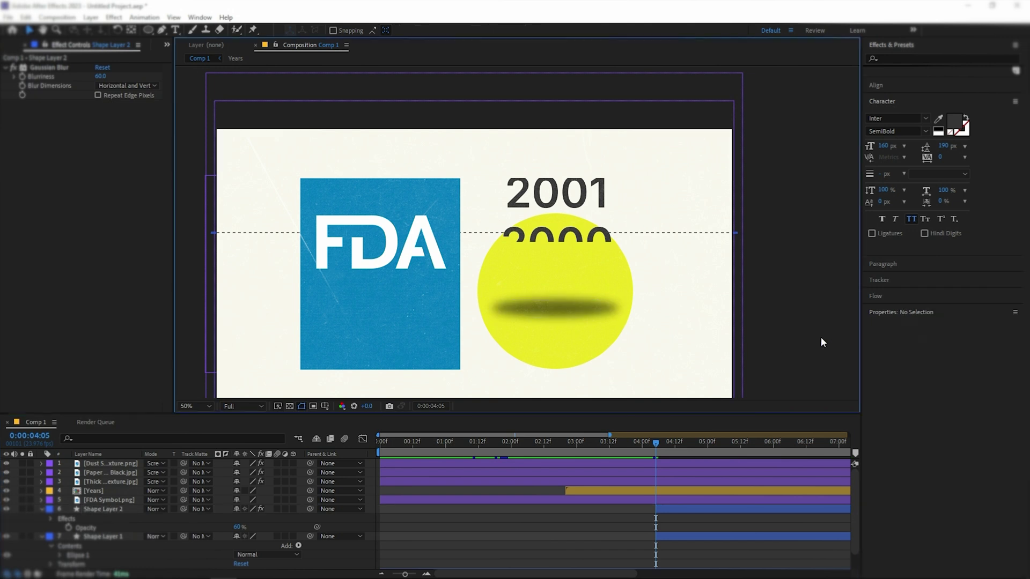
Pre-compose Shape Layer 2 under the name Shadow.
click(122, 538)
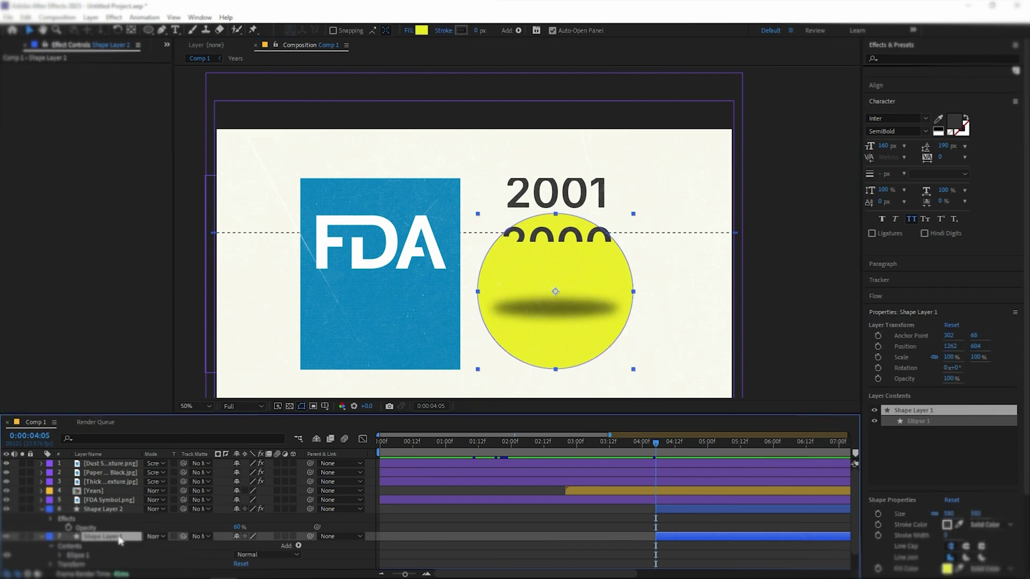
click(120, 511)
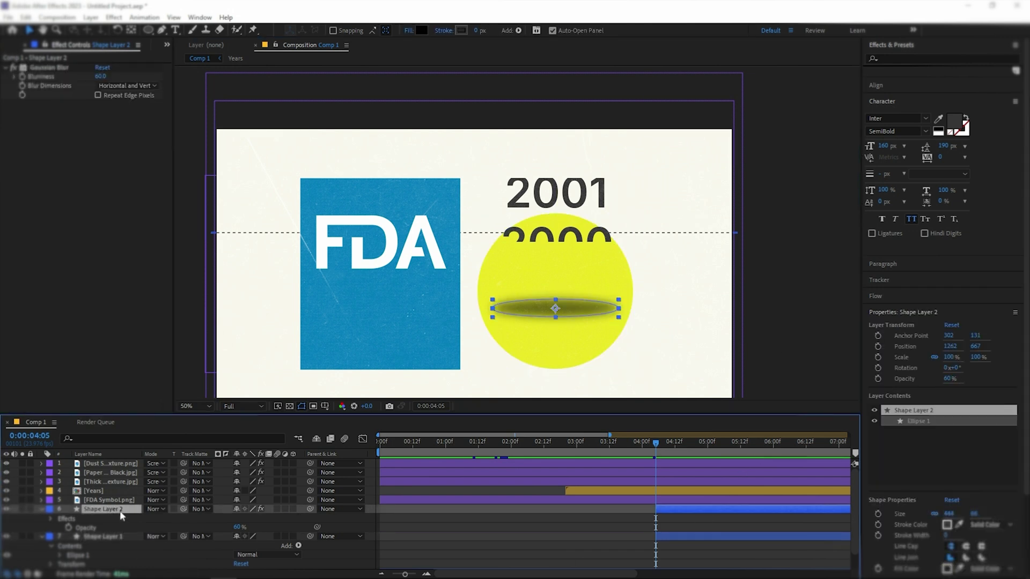
key(ctrl+shift+c)
text(Shadow)
click(526, 364)
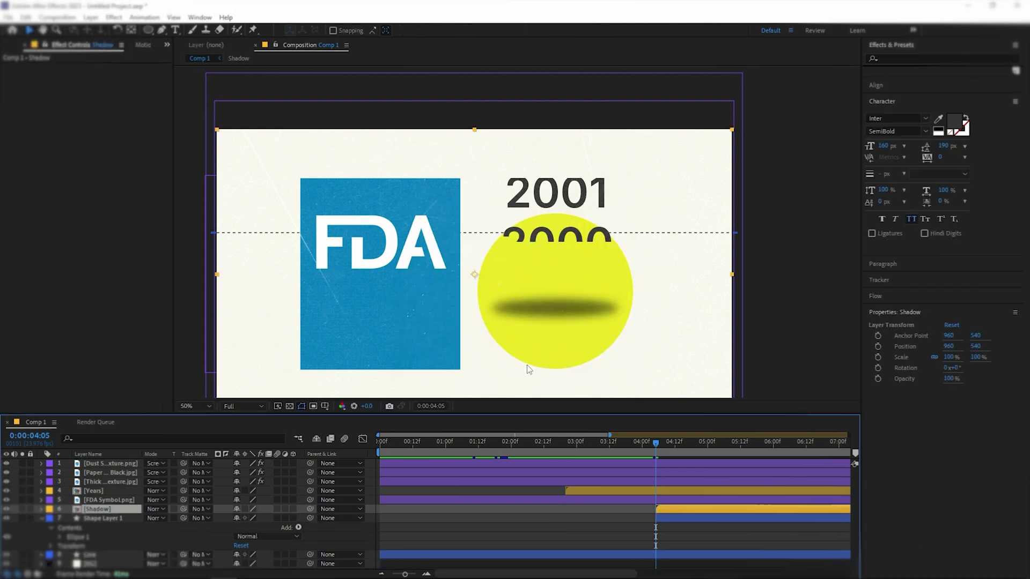
Draw a rectangular mask on the Shadow layer that hides the upper half of the blurred ellipse, then lower its upper edge slightly.
click(148, 30)
scroll(585, 258, up, 2)
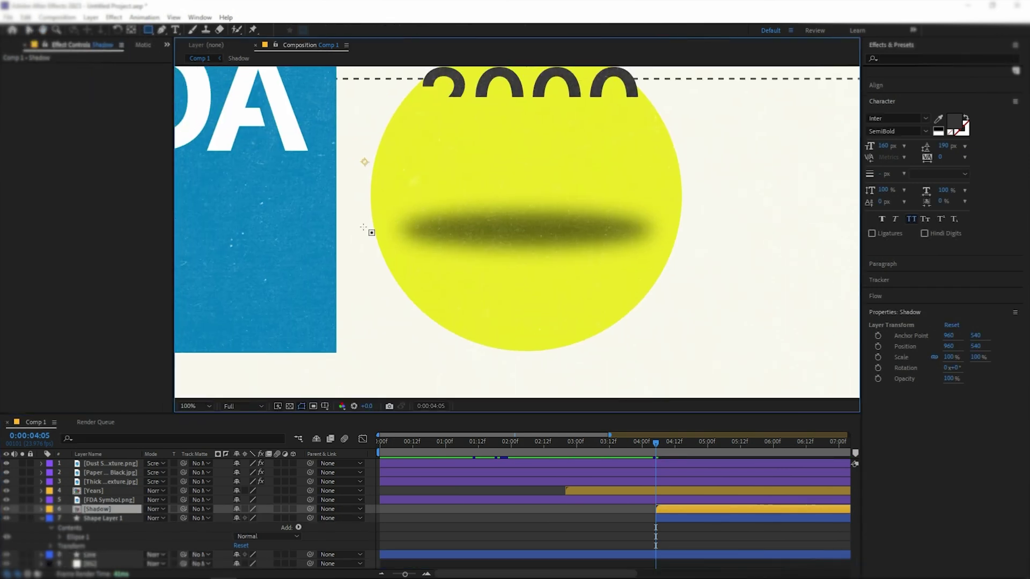
drag(350, 224, 698, 357)
key(v)
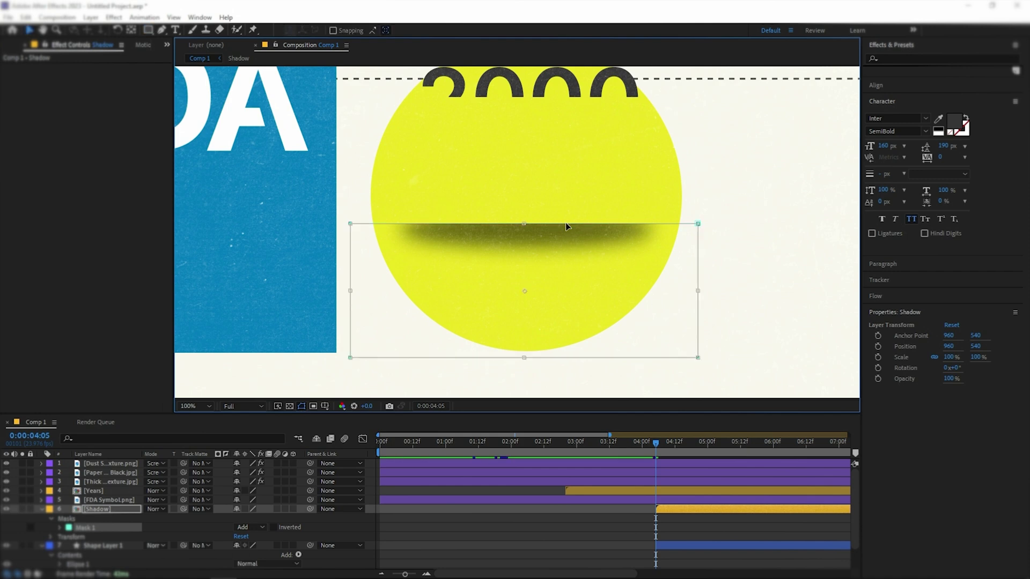
drag(521, 223, 522, 229)
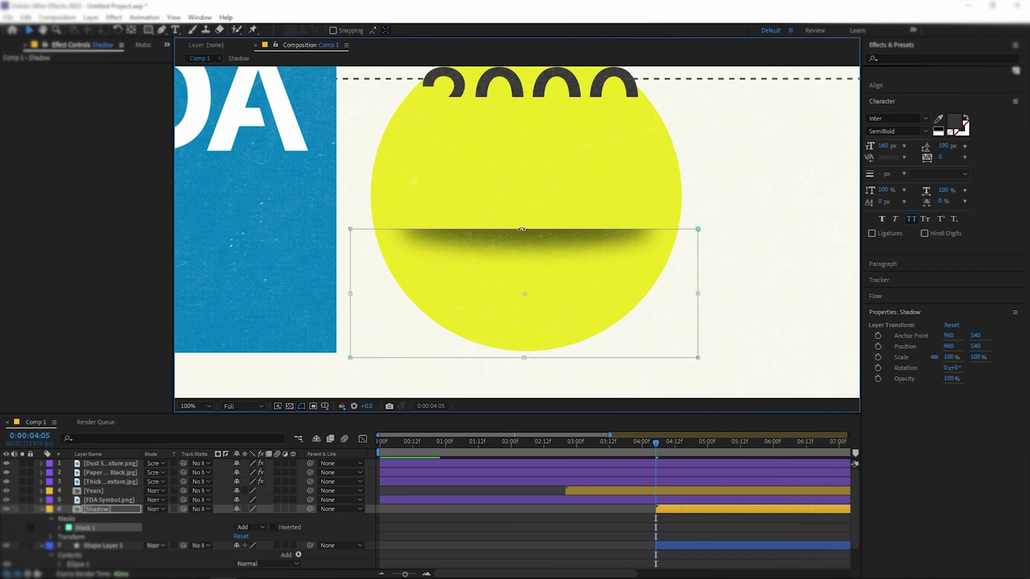
click(767, 306)
Inside the Shadow precomp, narrow the ellipse to 91.1% horizontal scale and raise it to a Y position of 660, then return to Comp 1.
scroll(610, 314, down, 2)
scroll(609, 314, up, 2)
click(689, 509)
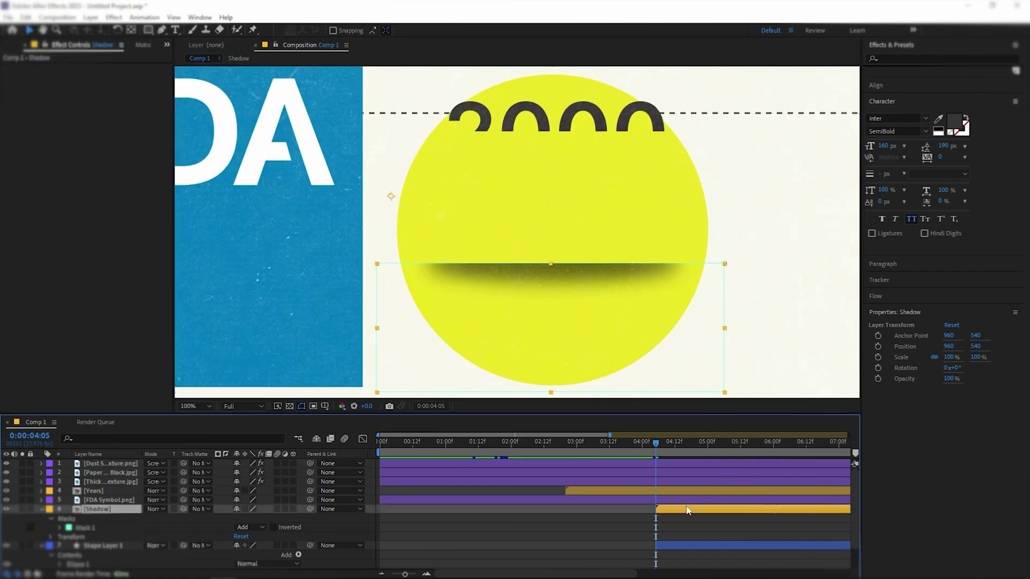
double_click(688, 510)
click(38, 423)
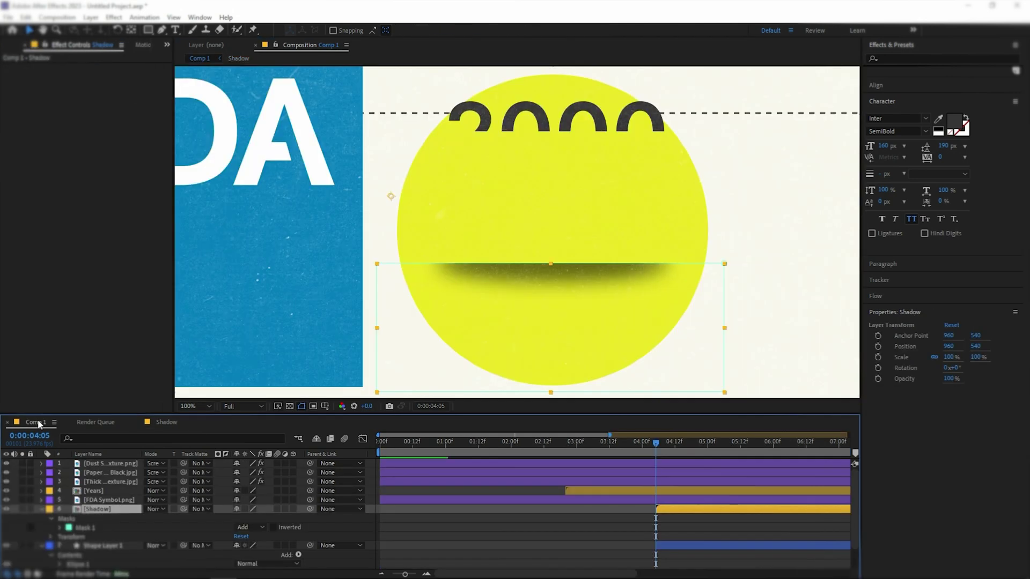
double_click(672, 511)
click(702, 299)
key(shift+Up)
click(33, 425)
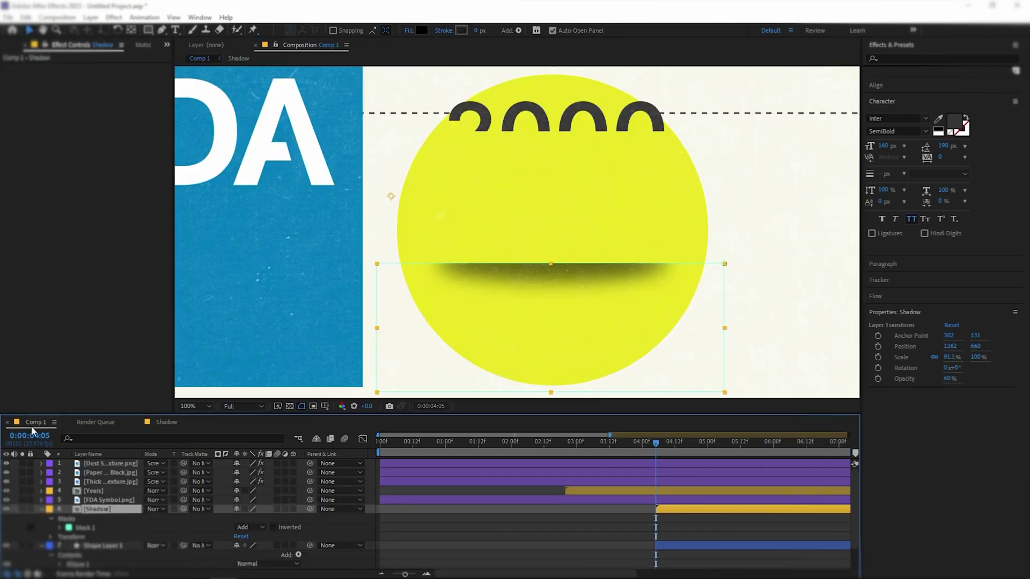
Check the masked shadow on the circle and collapse the properties of the Shadow and Shape Layer 1 layers.
click(699, 530)
scroll(587, 333, down, 1)
scroll(569, 286, down, 2)
scroll(569, 286, up, 4)
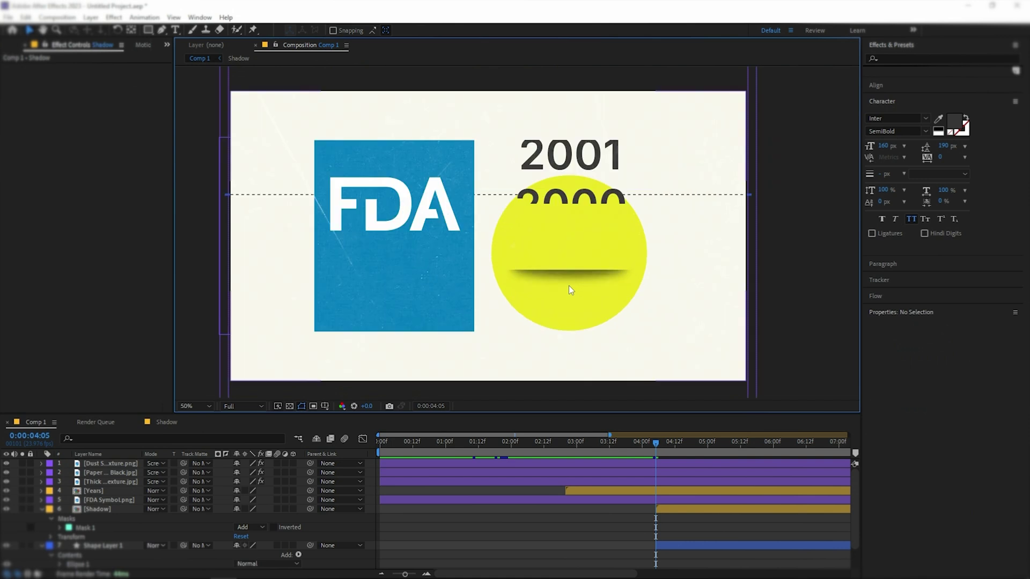
scroll(569, 286, down, 2)
click(42, 509)
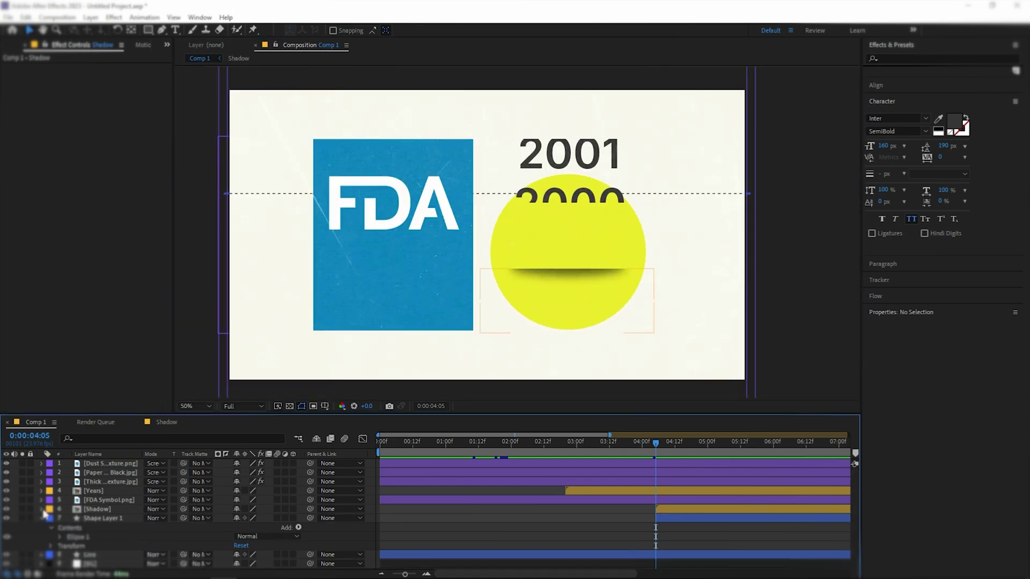
click(42, 519)
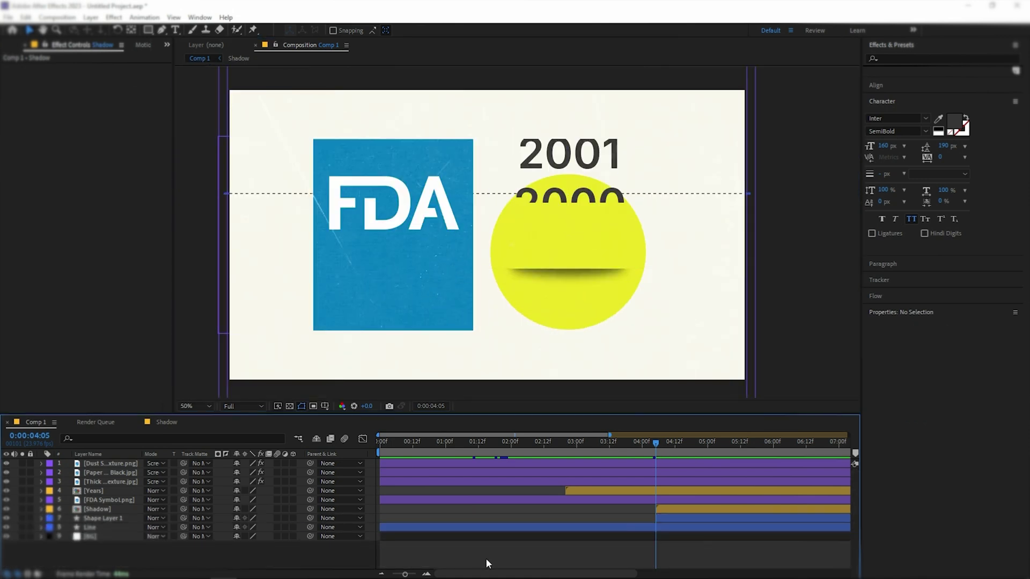
key(ctrl+y)
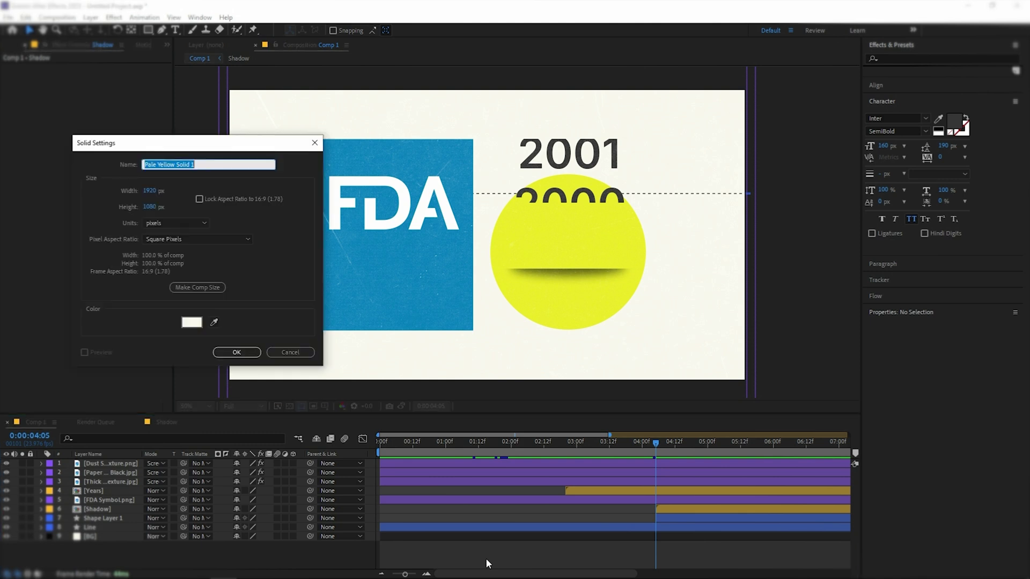
click(192, 323)
text(000000)
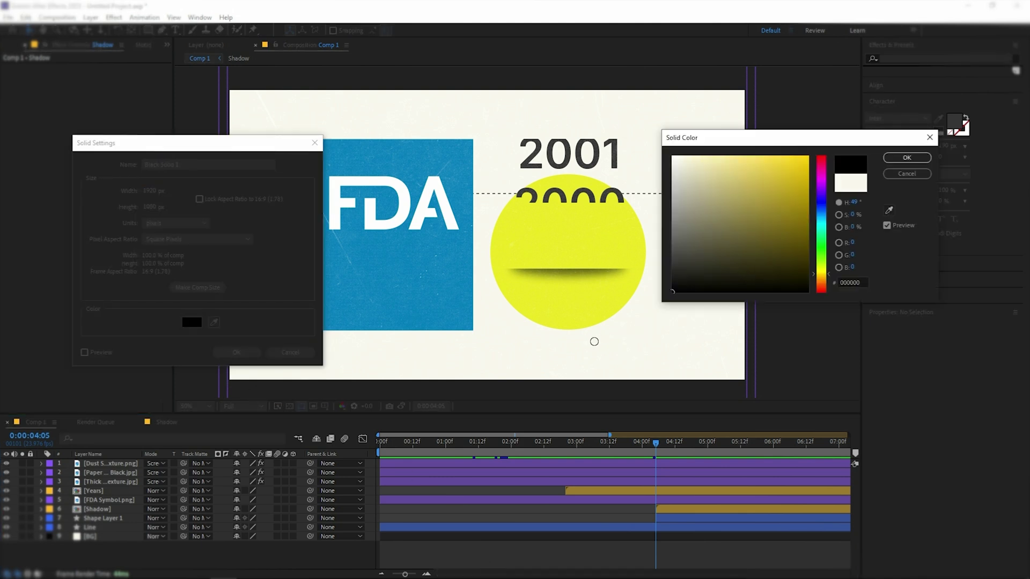
key(Return)
drag(207, 165, 59, 165)
text(3D Coins)
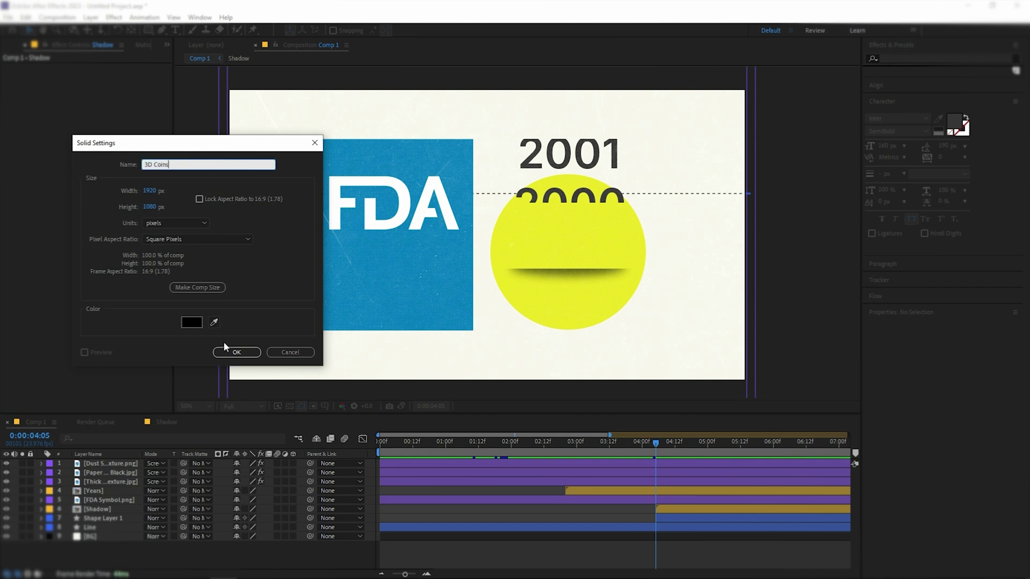
click(229, 352)
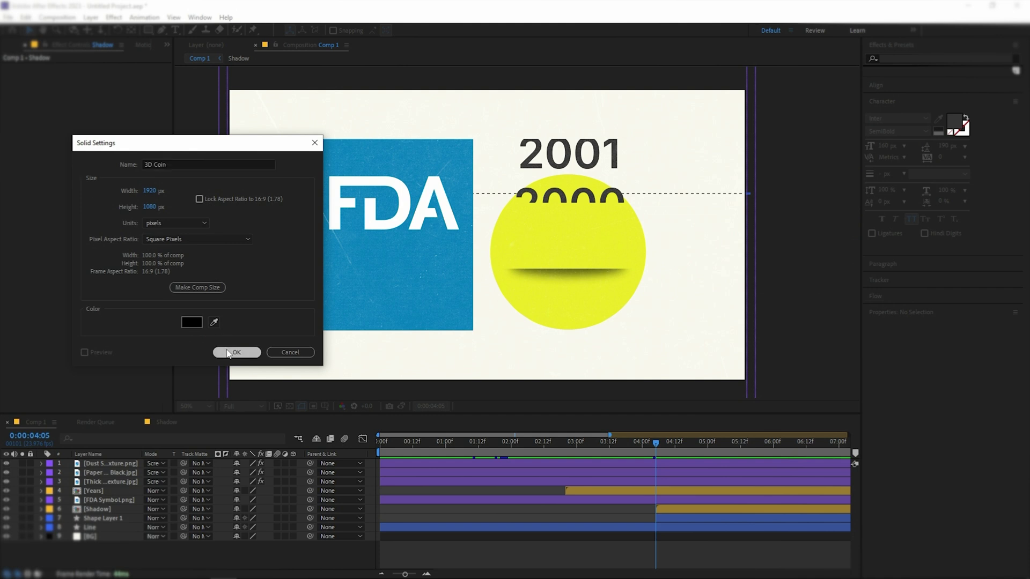
Apply the Element effect to the 3D Coin solid.
key(ctrl+space)
text(element)
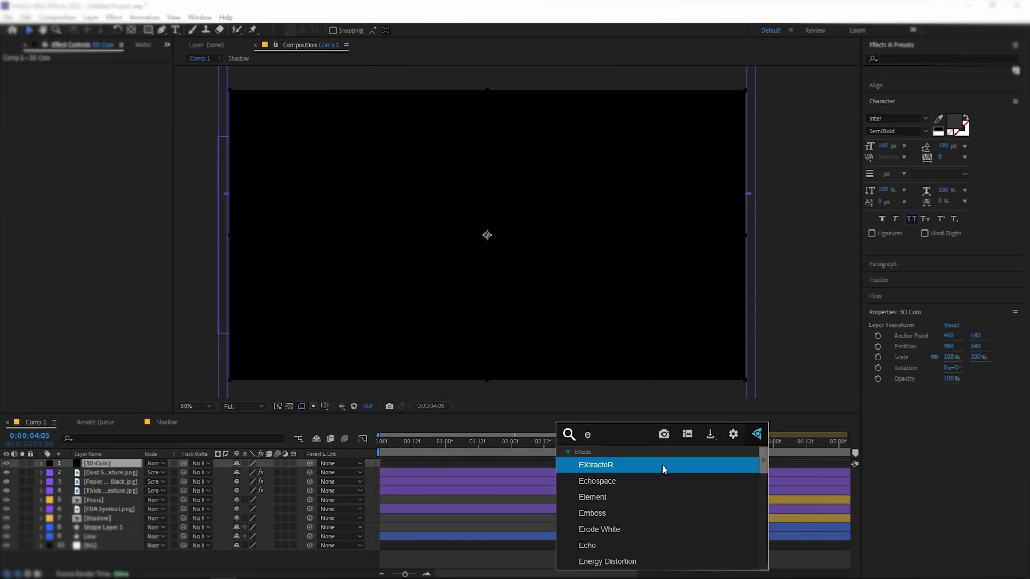
key(Return)
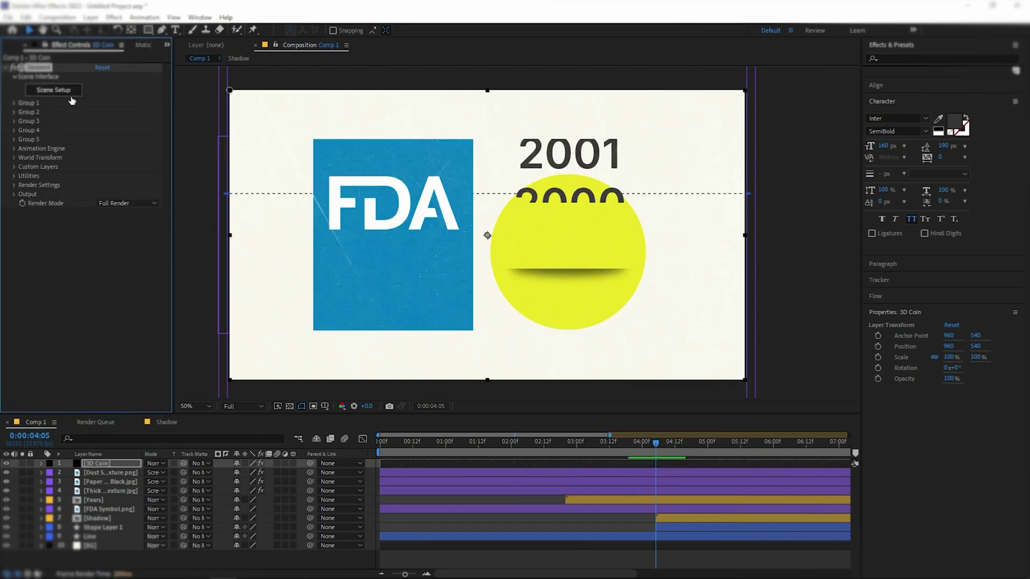
Import the MF Coin 3D model into Element's scene with the default import preferences and normalize its size.
click(67, 93)
click(41, 47)
click(307, 132)
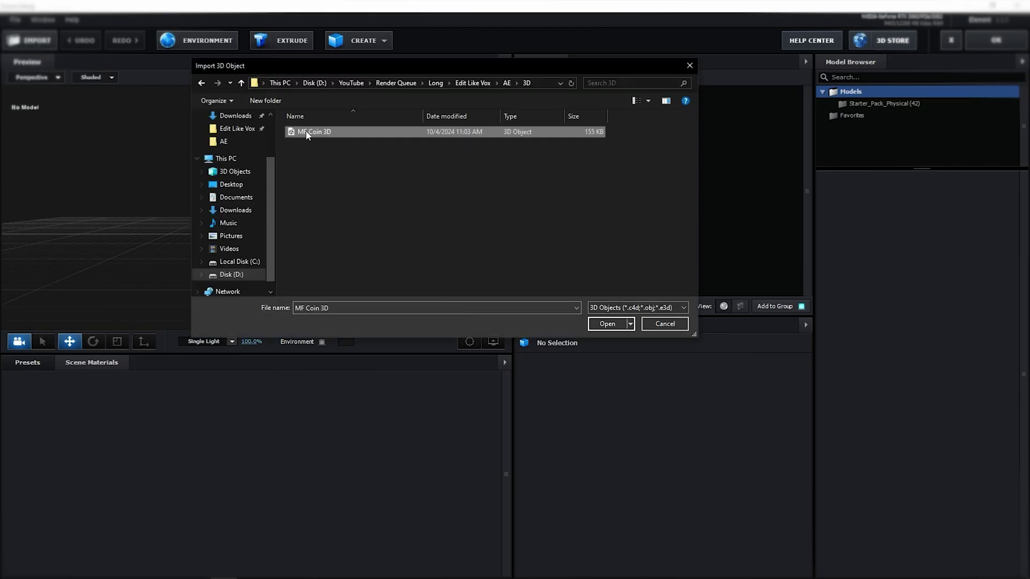
click(620, 327)
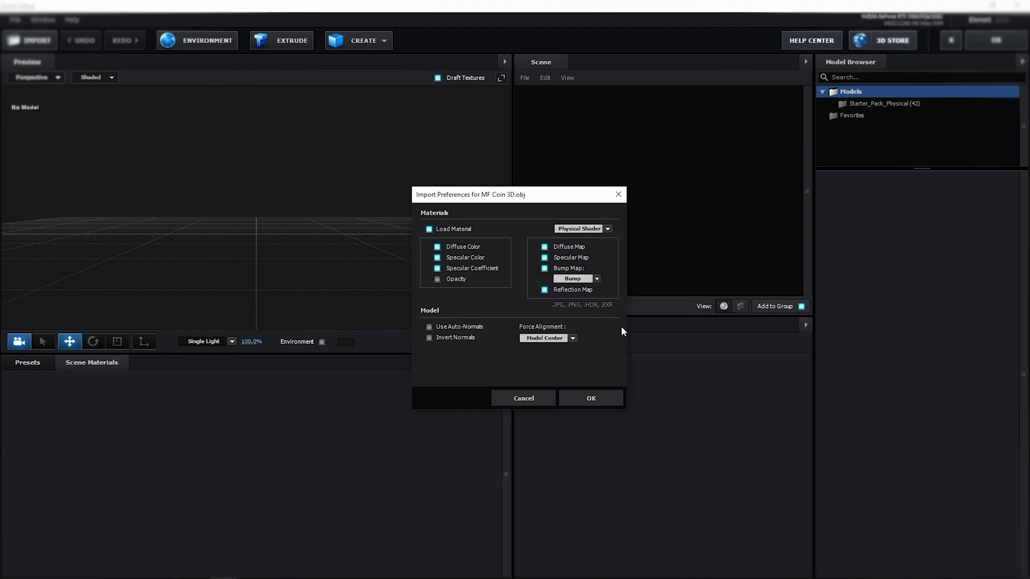
click(602, 396)
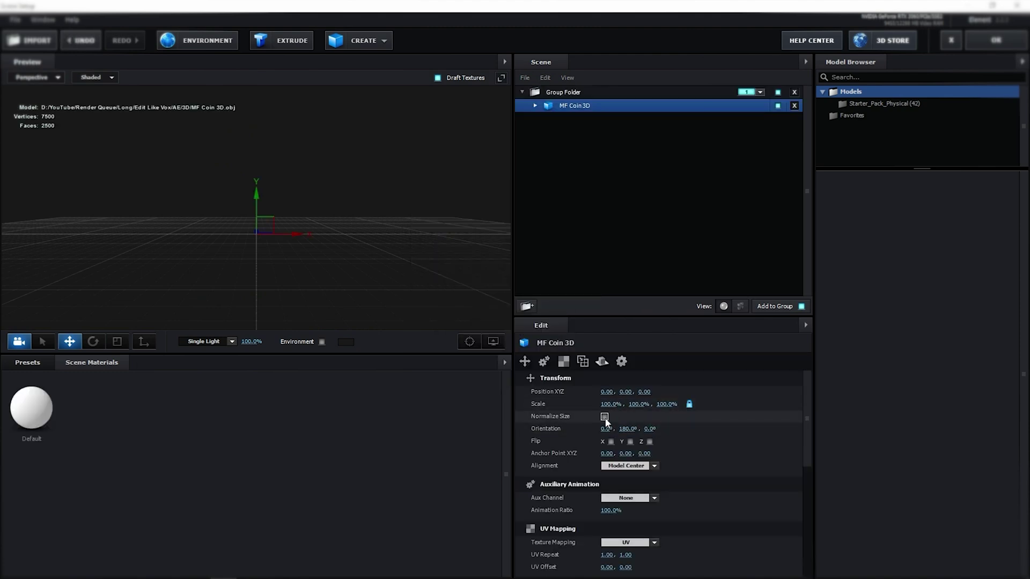
click(605, 417)
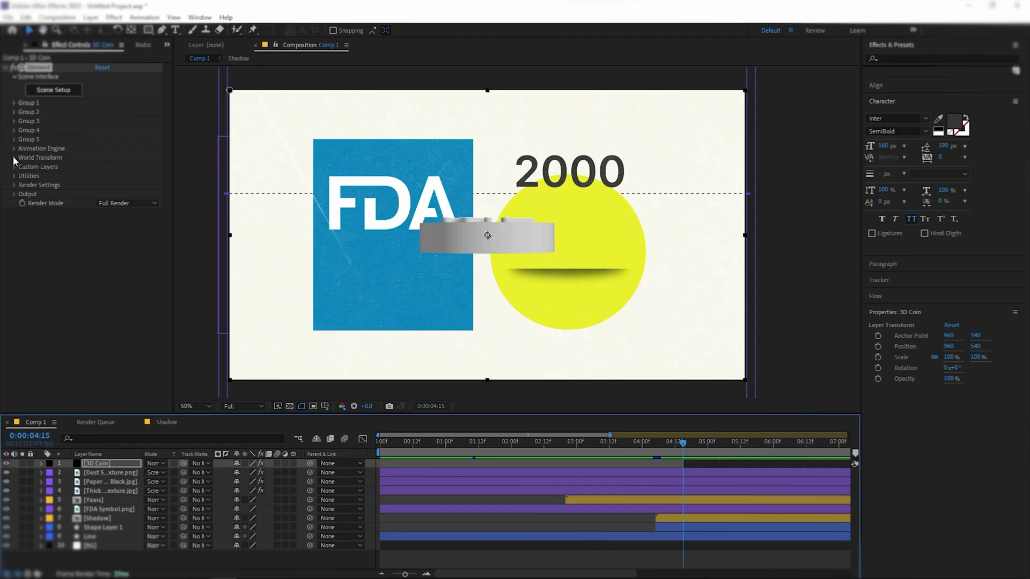
At 0:00:04:15, start keyframes for the coin's World Position XY and its X, Y and Z world rotations.
click(14, 158)
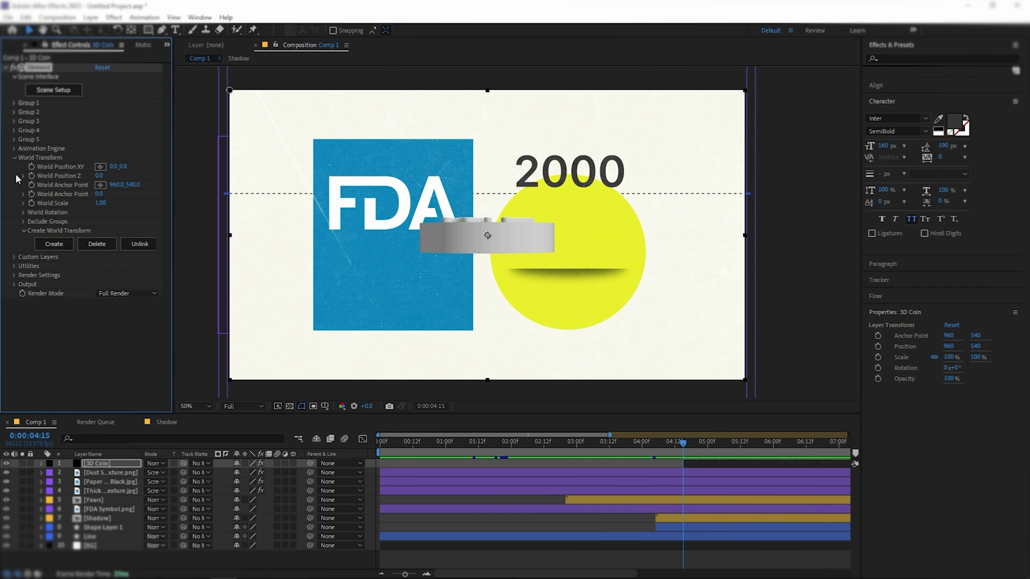
click(24, 212)
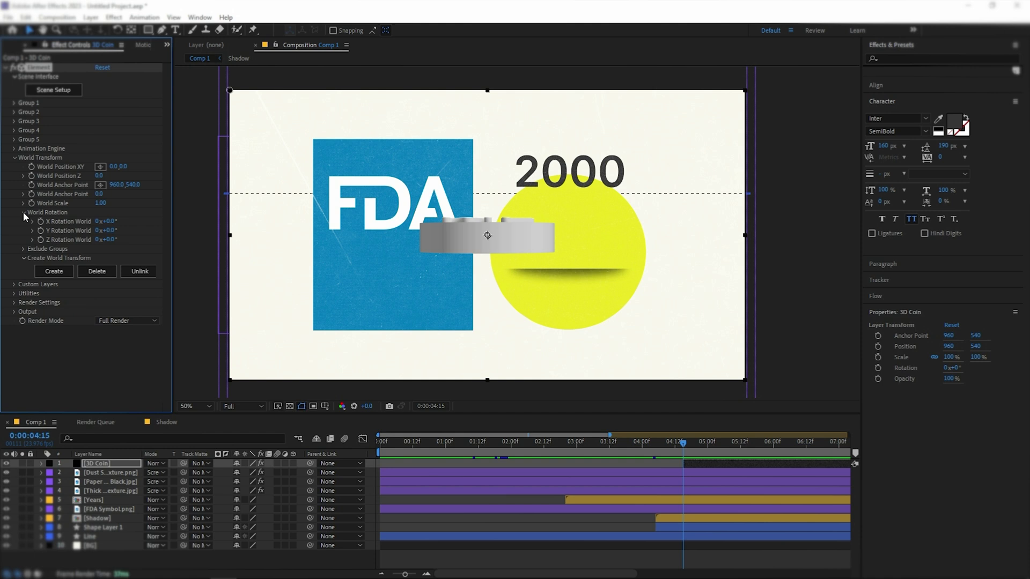
click(31, 167)
click(40, 221)
click(41, 231)
click(41, 240)
Tilt the coin to a 50° X world rotation and reduce its World Scale to 0.30.
click(101, 203)
text(0)
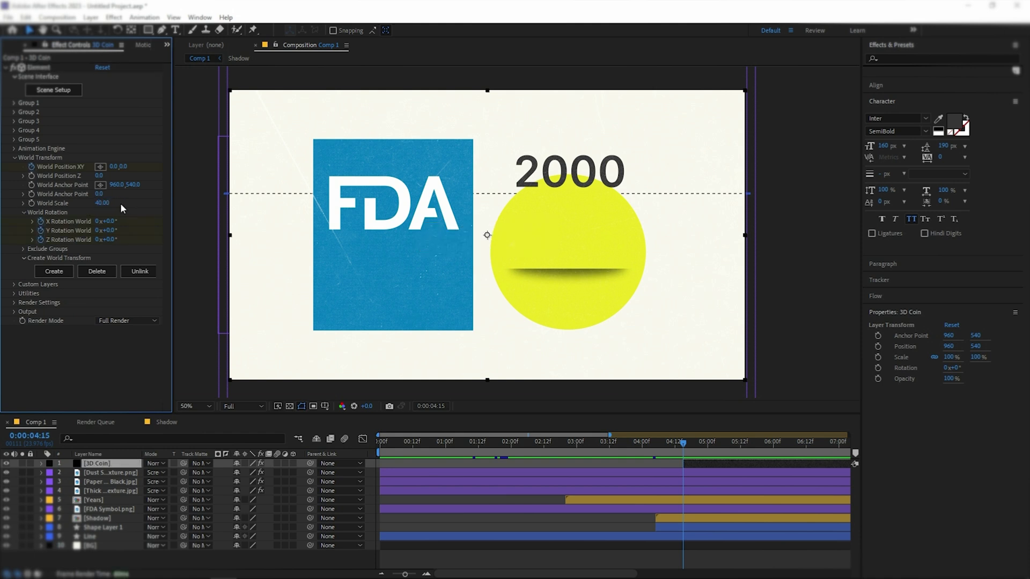
text(.4)
key(Return)
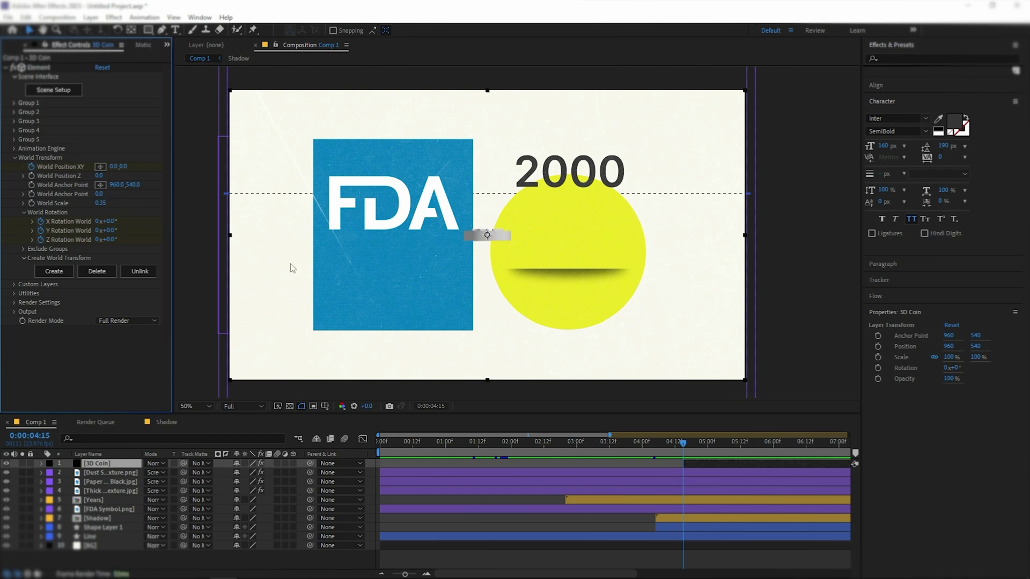
drag(113, 226, 143, 226)
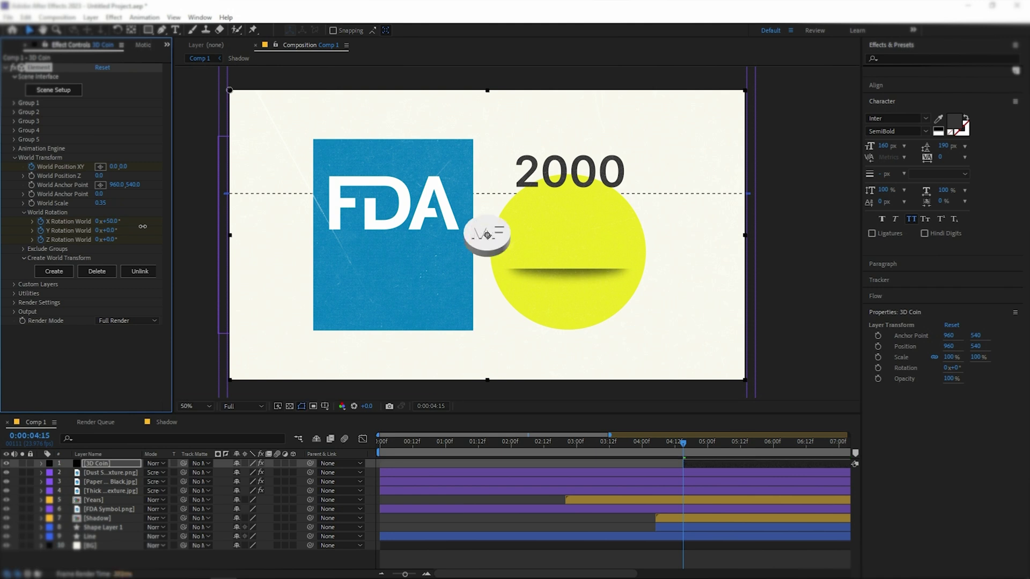
click(99, 204)
text(.3)
click(120, 204)
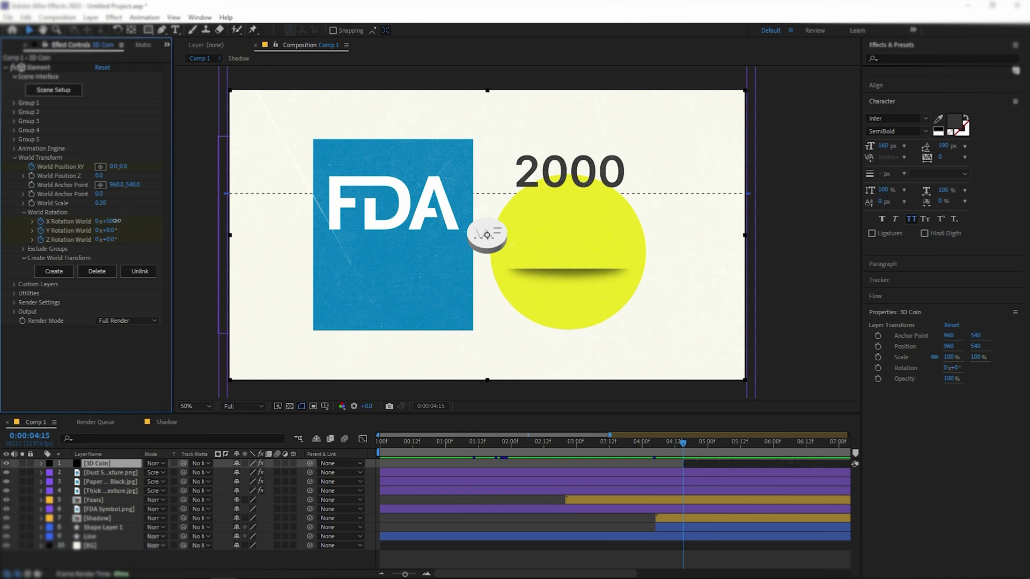
Set the coin's X world rotation to 90° and its World Position XY to 168, -159 beside the year 2000.
click(111, 221)
text(90)
key(Return)
drag(111, 168, 136, 166)
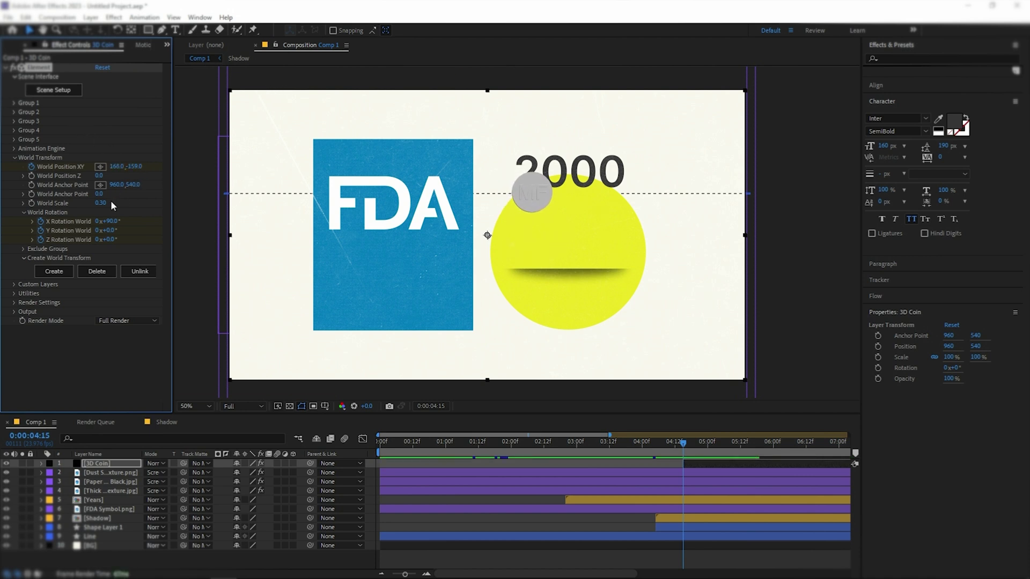
Reduce the coin's World Scale to 0.25.
click(102, 204)
text(25)
key(Return)
text(0.25)
key(Return)
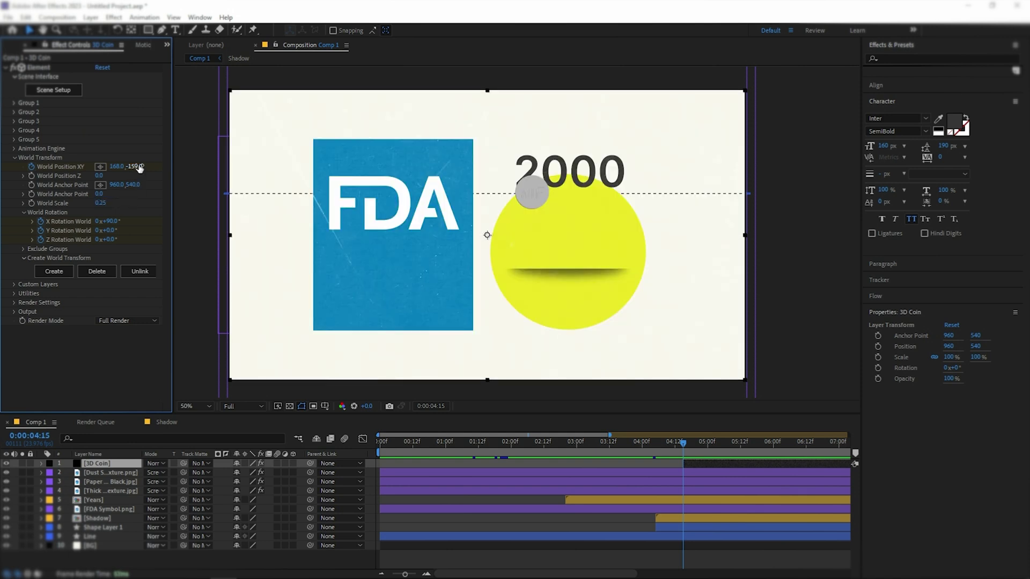
Reveal the coin's keyframed properties and add an X world rotation keyframe of 0° at 0:00:05:15.
key(u)
drag(683, 485, 602, 507)
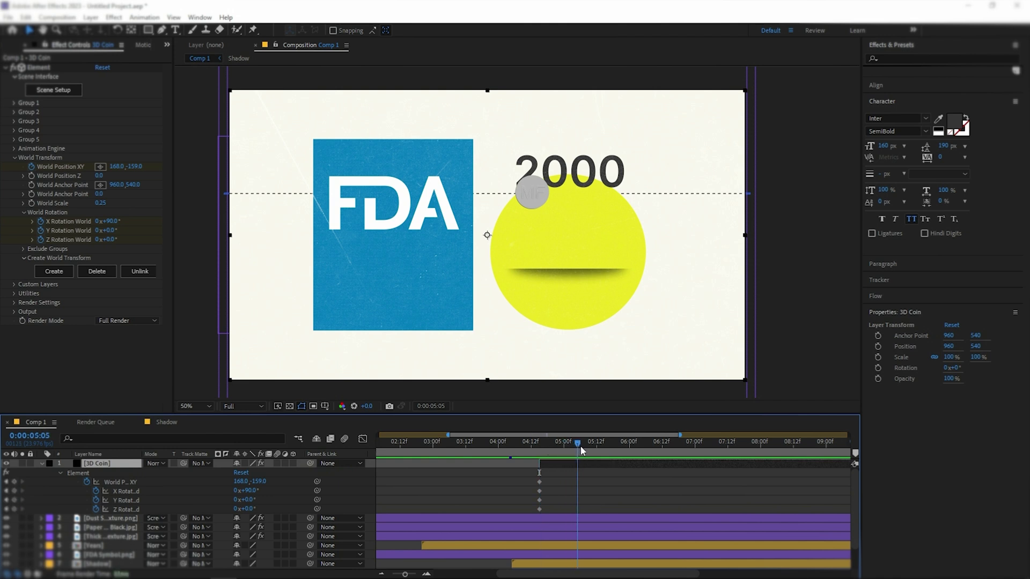
drag(580, 450, 602, 446)
click(252, 492)
text(0)
click(281, 493)
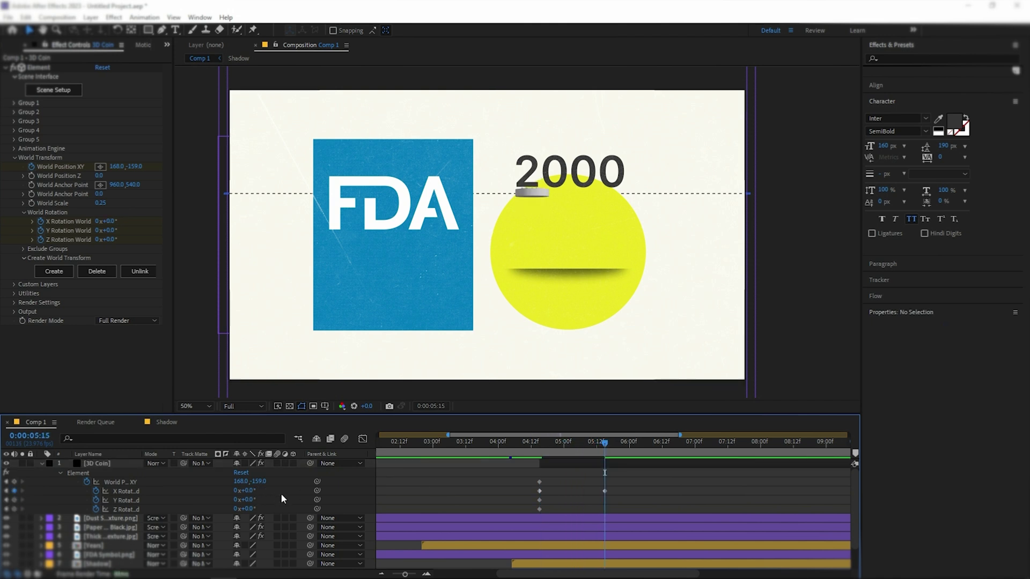
Set the coin's ending X world rotation to 12° and World Position XY to 176, 203, with World Scale at 0.30.
drag(250, 491, 426, 504)
drag(100, 203, 122, 206)
mouse_move(240, 481)
mouse_down()
mouse_move(262, 481)
mouse_move(249, 491)
mouse_up()
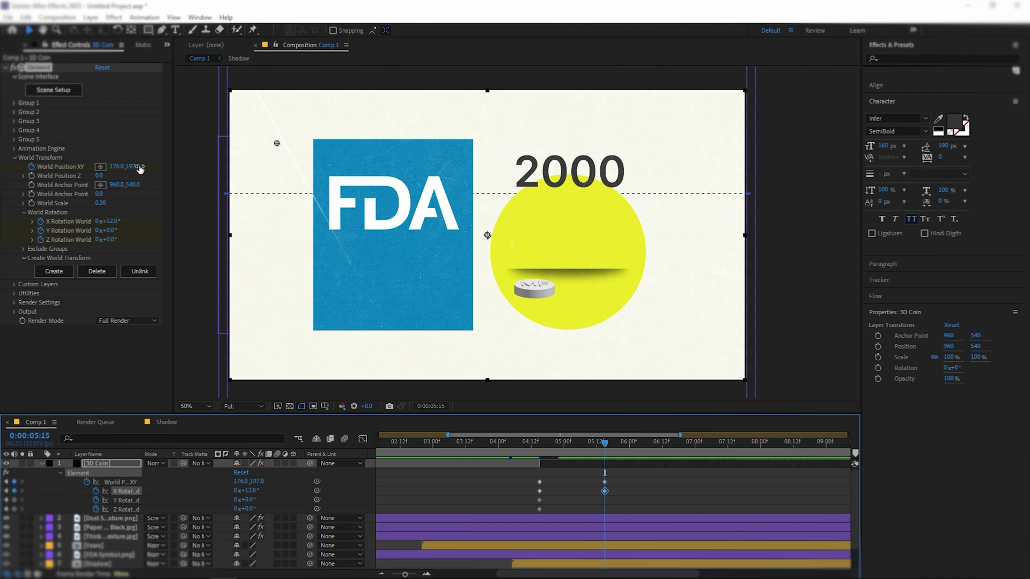
drag(140, 169, 148, 168)
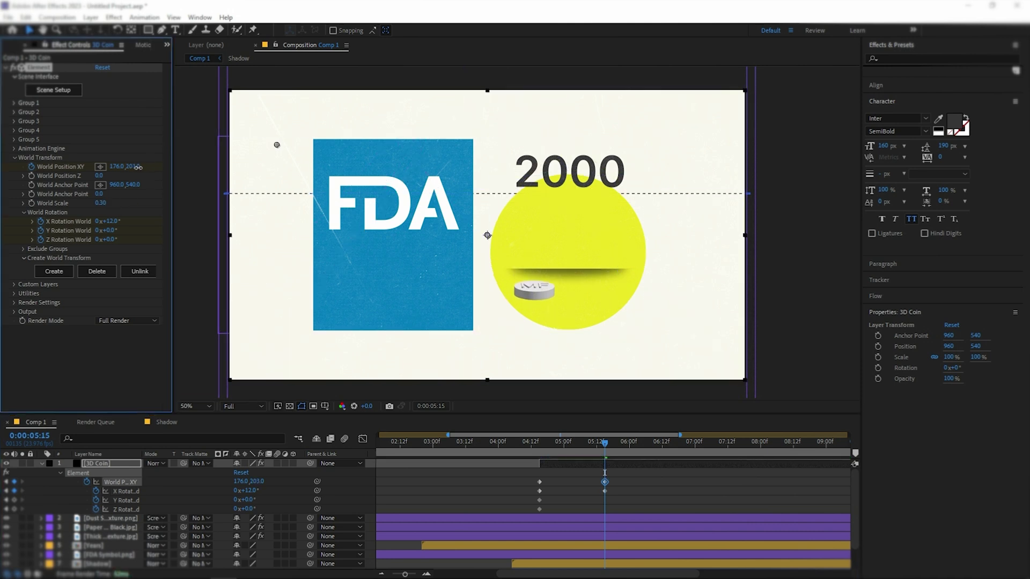
click(626, 487)
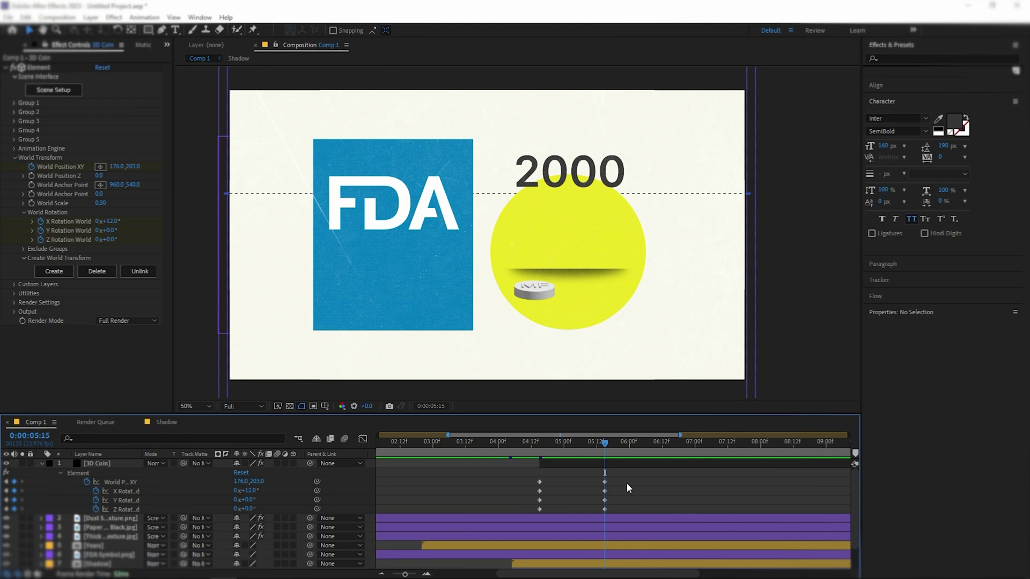
Easy-ease all the coin's keyframes, skew the speed curves so the motion peaks near the end, and preview the drop.
mouse_move(549, 446)
mouse_down()
mouse_move(539, 454)
mouse_move(621, 518)
mouse_up()
click(550, 464)
key(F9)
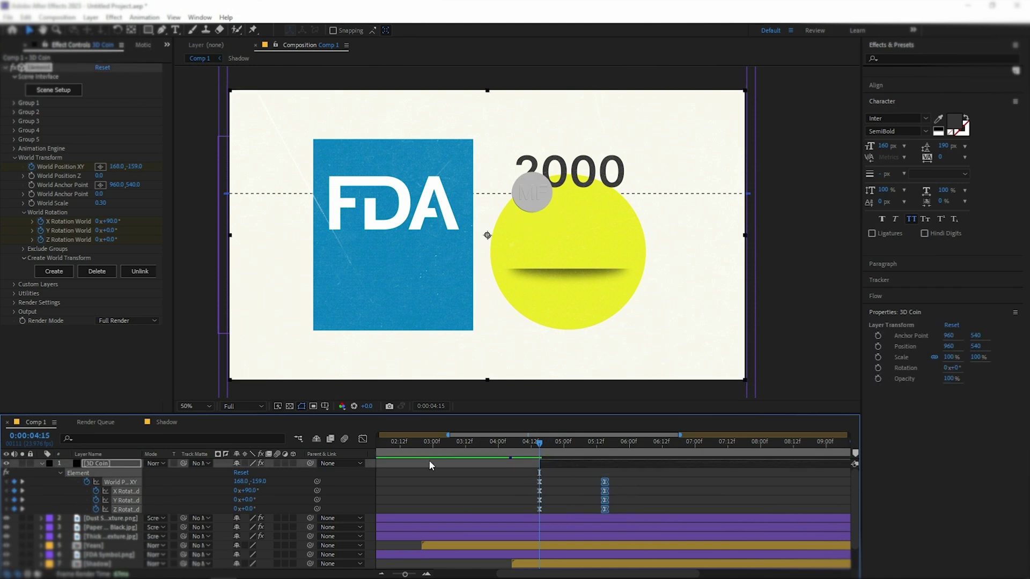
click(363, 439)
mouse_move(524, 508)
mouse_down()
mouse_move(568, 541)
mouse_move(622, 532)
mouse_up()
mouse_move(591, 523)
mouse_down()
mouse_move(627, 544)
mouse_move(646, 533)
mouse_up()
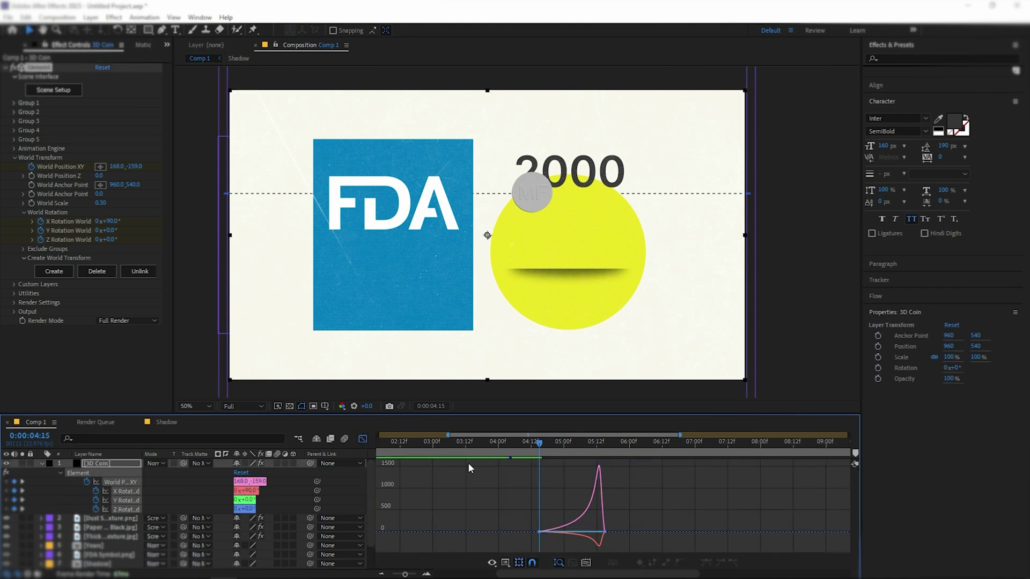
click(363, 439)
click(507, 483)
key(space)
key(space)
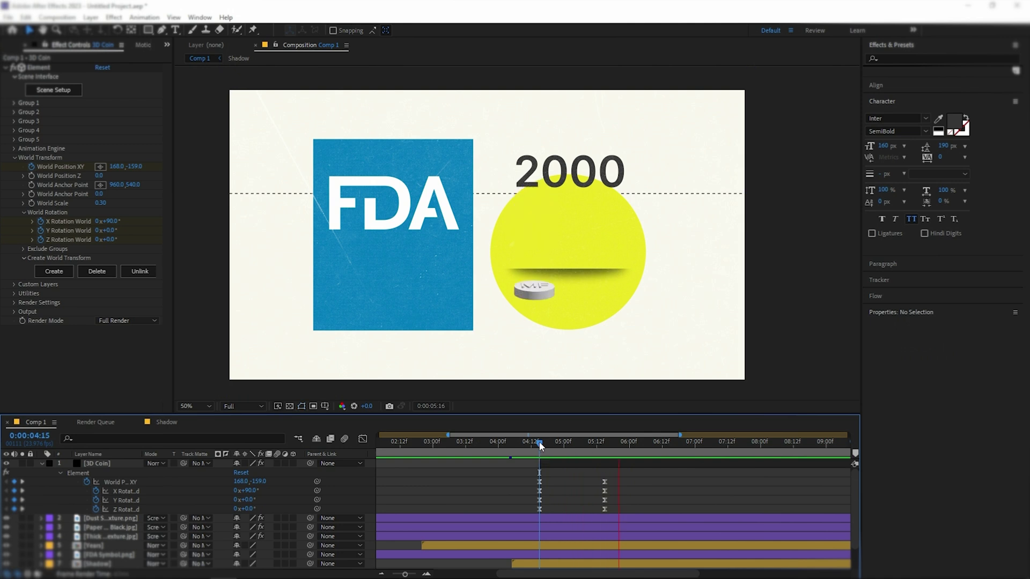
Move the coin's ending keyframes earlier to 0:00:05:05 and preview the faster drop.
drag(541, 445, 617, 514)
drag(605, 509, 577, 508)
click(597, 494)
drag(590, 447, 539, 446)
key(space)
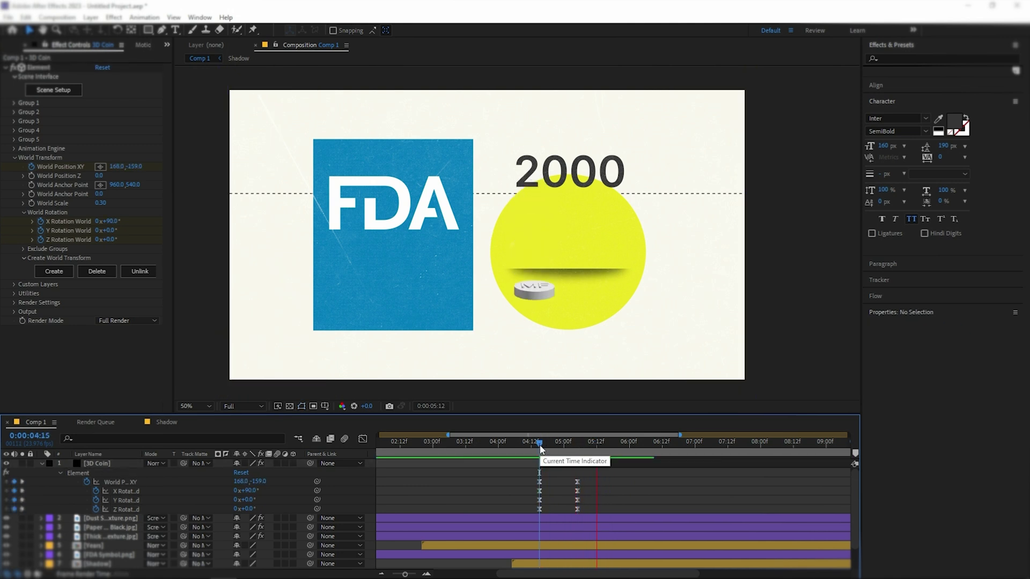
key(space)
Examine the coin's speed curves in the graph editor and replay the drop from 0:00:04:15.
drag(530, 477, 607, 533)
click(364, 439)
scroll(572, 532, up, 1)
scroll(577, 532, up, 2)
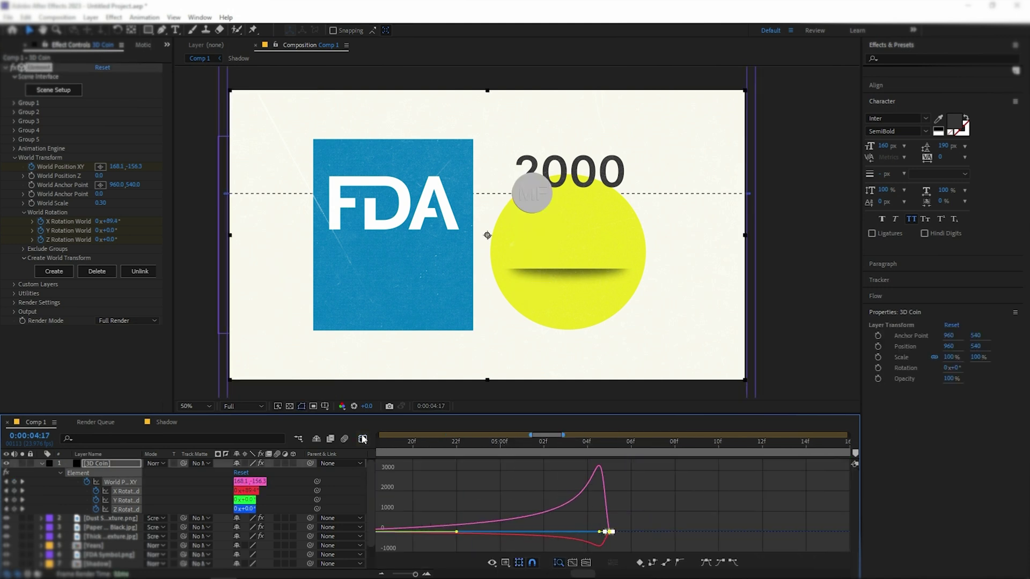
scroll(463, 494, down, 2)
click(363, 439)
click(426, 444)
click(442, 484)
key(space)
click(426, 444)
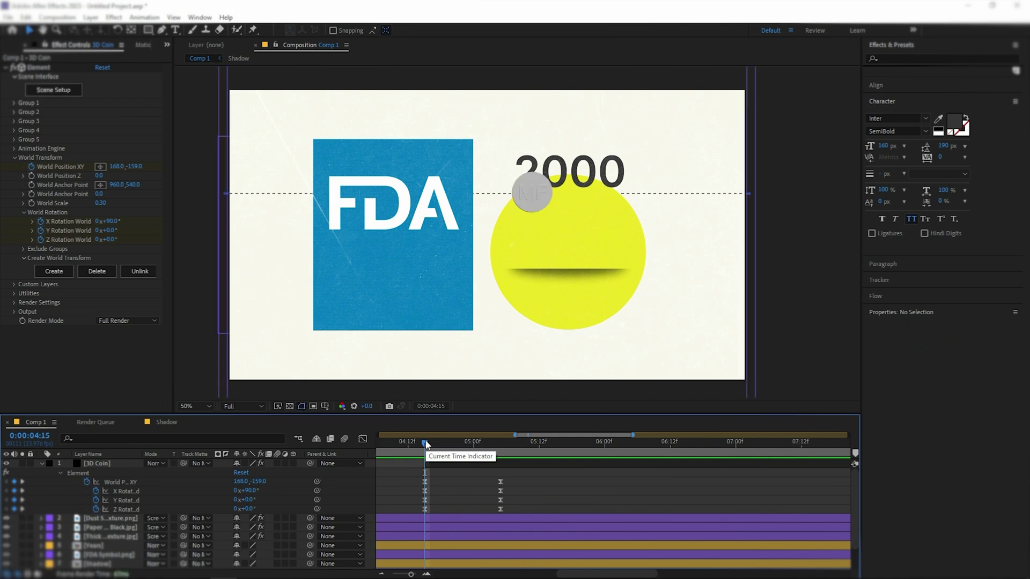
mouse_move(426, 440)
mouse_down()
mouse_move(501, 440)
mouse_move(425, 441)
mouse_up()
Duplicate the 3D Coin layer and set the copy's starting World Position XY to 479, -191.
click(430, 462)
key(ctrl+d)
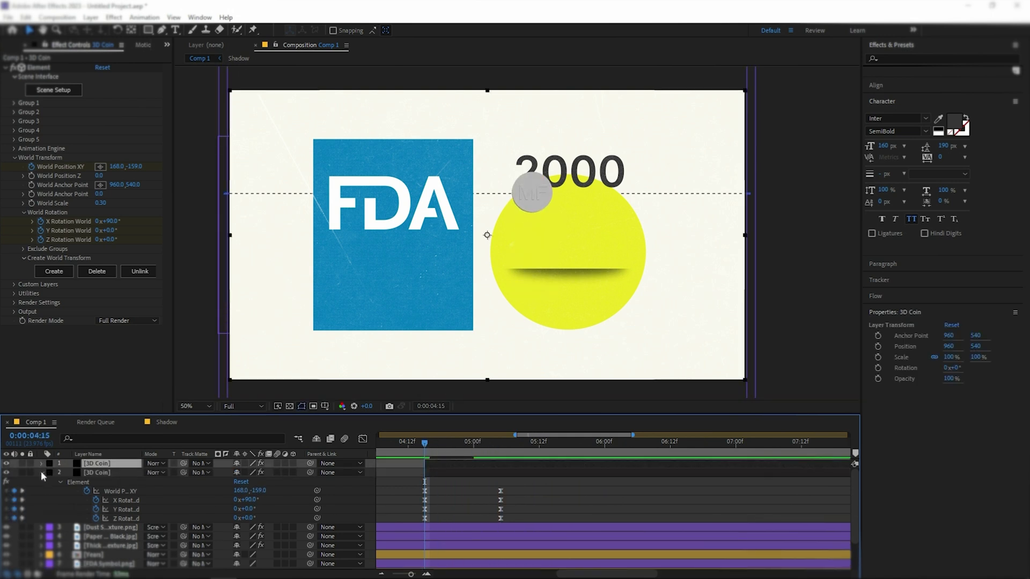
click(42, 472)
key(u)
drag(240, 482, 422, 495)
drag(266, 482, 249, 478)
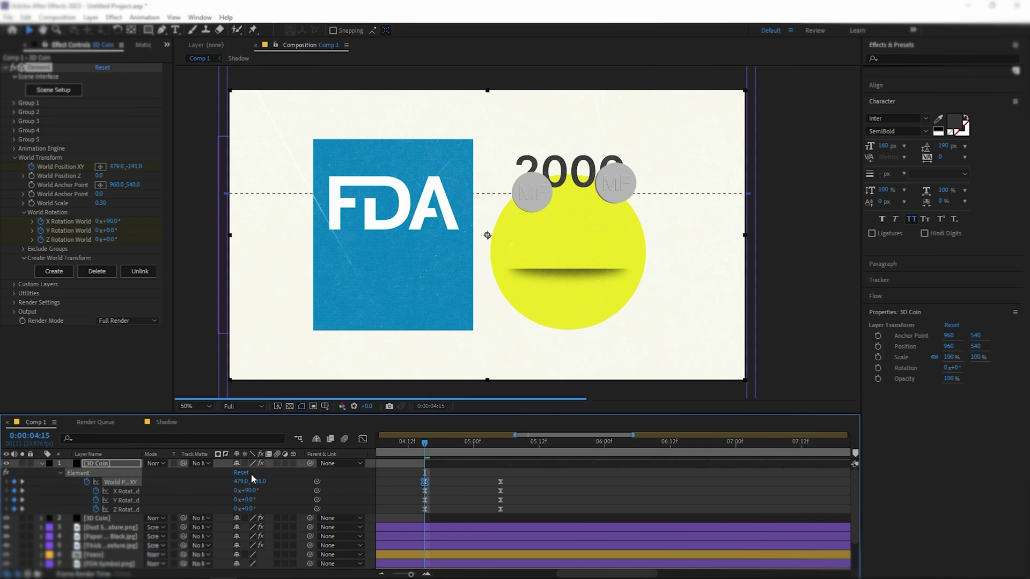
Move the duplicated 3D Coin layer below the Years layer so the second coin sits behind the year.
scroll(108, 470, down, 2)
scroll(138, 495, up, 2)
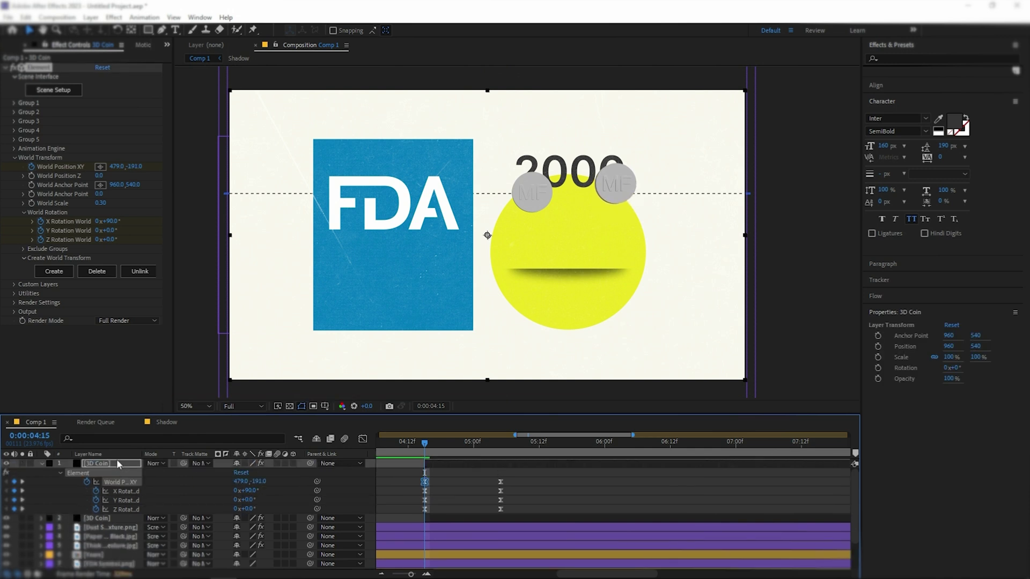
drag(117, 463, 122, 558)
scroll(526, 539, down, 2)
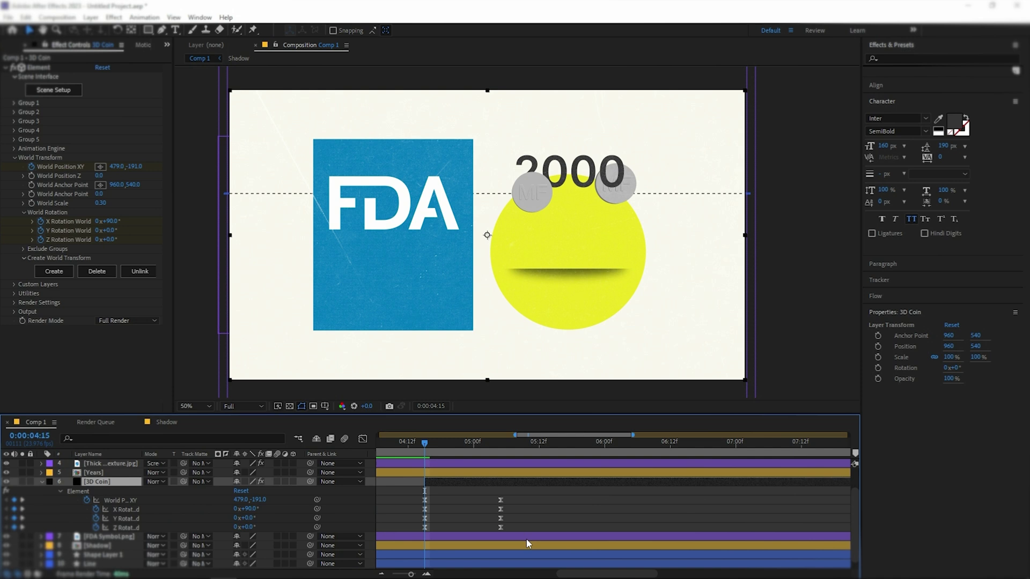
At 0:00:05:05, set the second coin's World Position XY to 435, 203, X world rotation to 10° and Y world rotation to 1°.
click(500, 451)
click(500, 500)
drag(384, 511, 391, 511)
drag(248, 519, 252, 519)
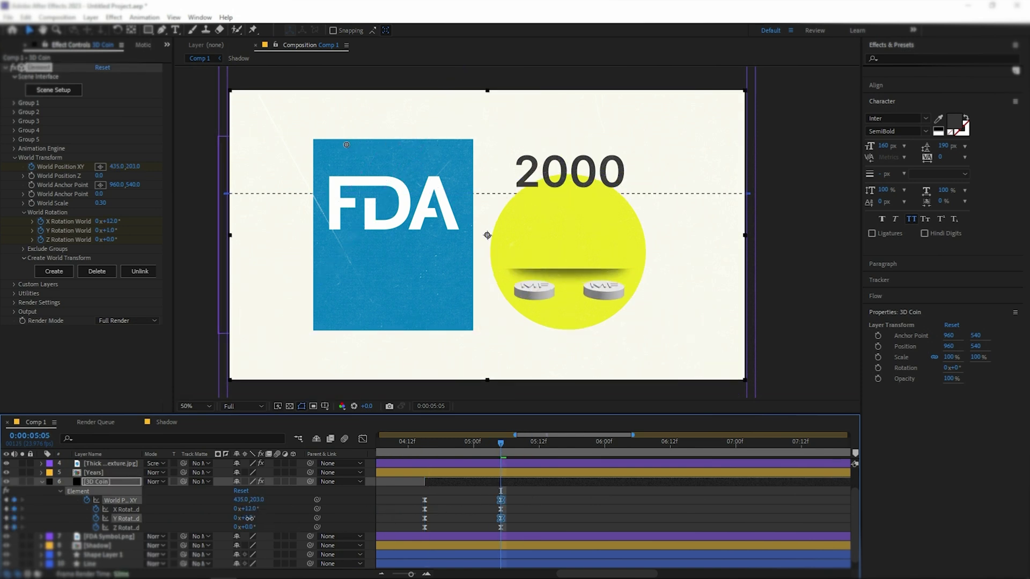
text(10)
click(274, 518)
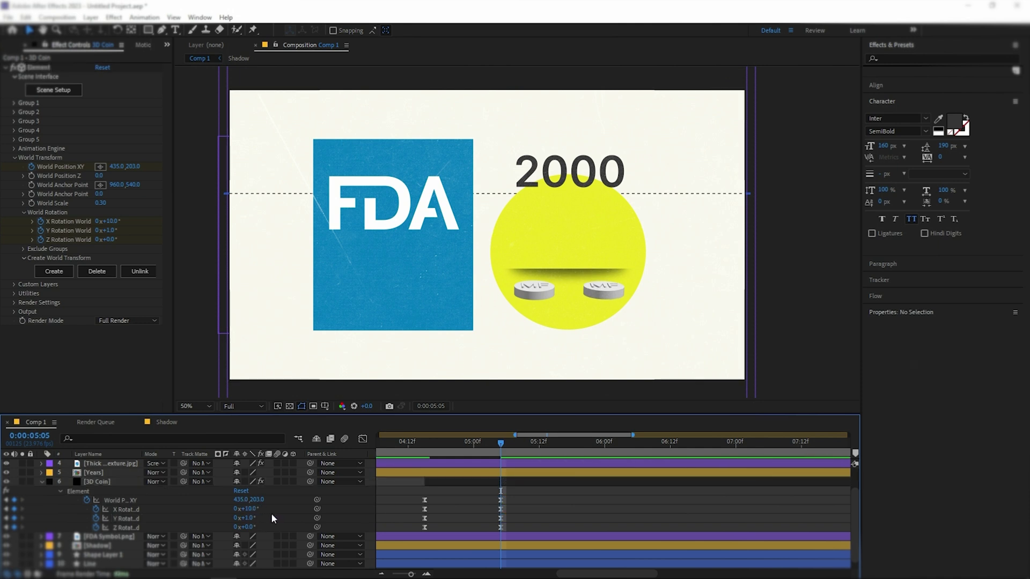
Adjust the second coin's landing at 0:00:05:05 to X world rotation 12°, Y world rotation -2° and a World Position X of 431.
key(ctrl+z)
key(ctrl+z)
key(ctrl+z)
click(249, 519)
text(-2)
click(269, 516)
mouse_move(255, 499)
mouse_down()
mouse_move(264, 500)
mouse_move(238, 500)
mouse_up()
Delay the second coin's layer to start at 0:00:04:19, and duplicate it as a topmost third coin starting at 0:00:04:23.
click(423, 445)
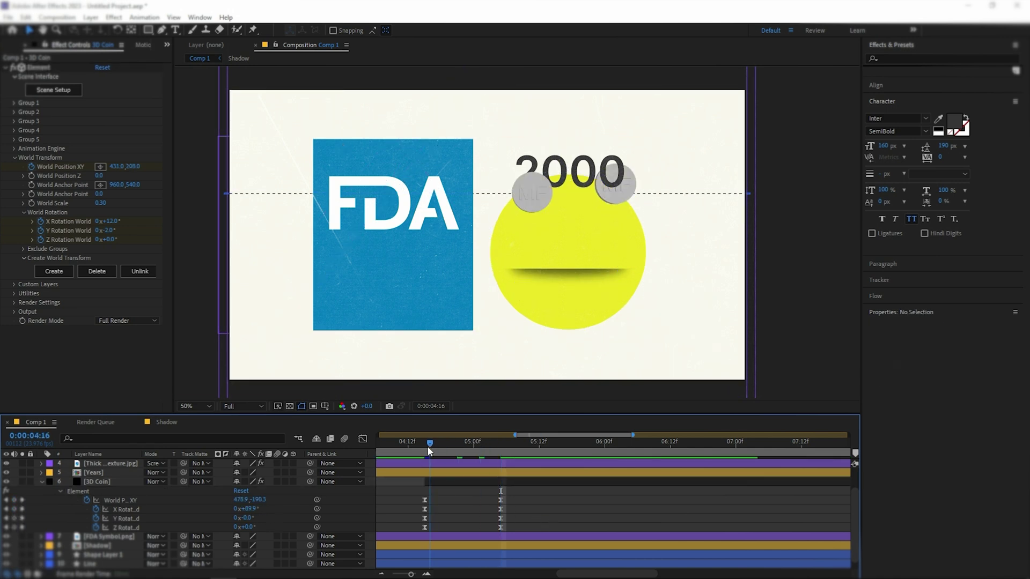
drag(436, 484, 459, 481)
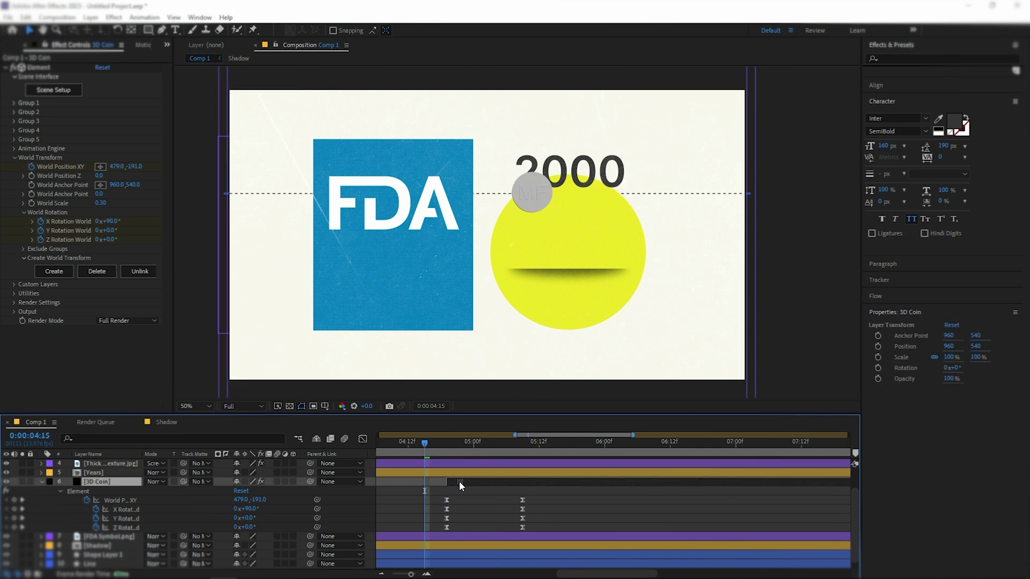
drag(425, 449, 464, 459)
key(ctrl+d)
click(42, 492)
drag(98, 509, 105, 463)
drag(473, 462, 495, 463)
key(u)
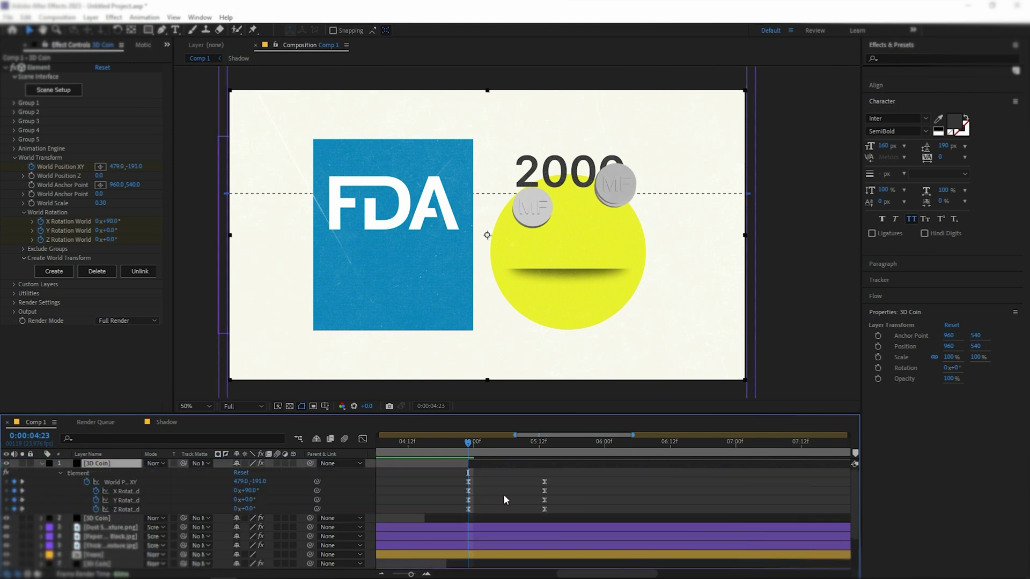
Set the third coin's starting World Position XY to 313, -210, and at 0:00:05:13 about 289, 187 with Y rotation 13° and Z rotation 14°.
drag(240, 481, 150, 482)
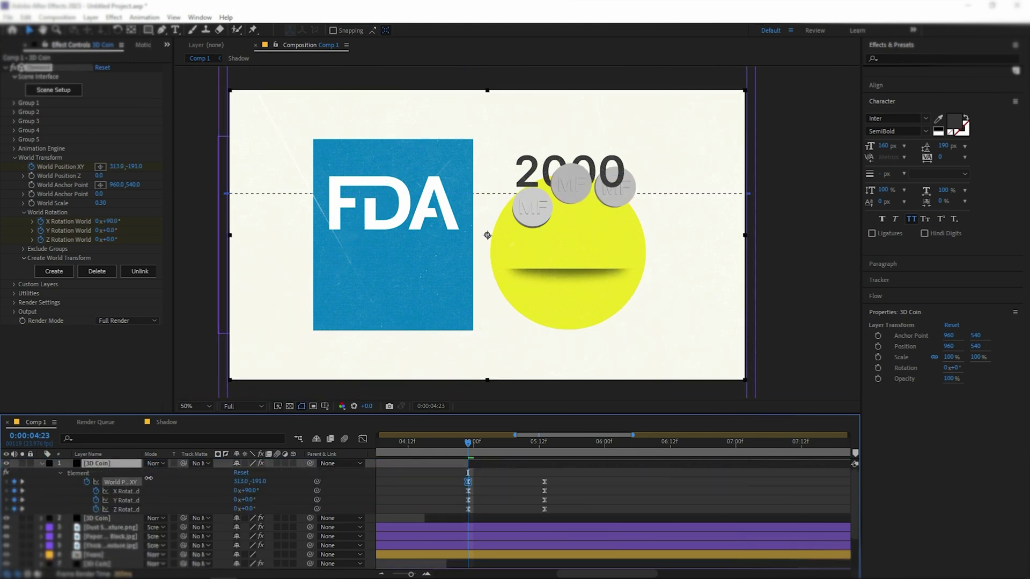
click(624, 488)
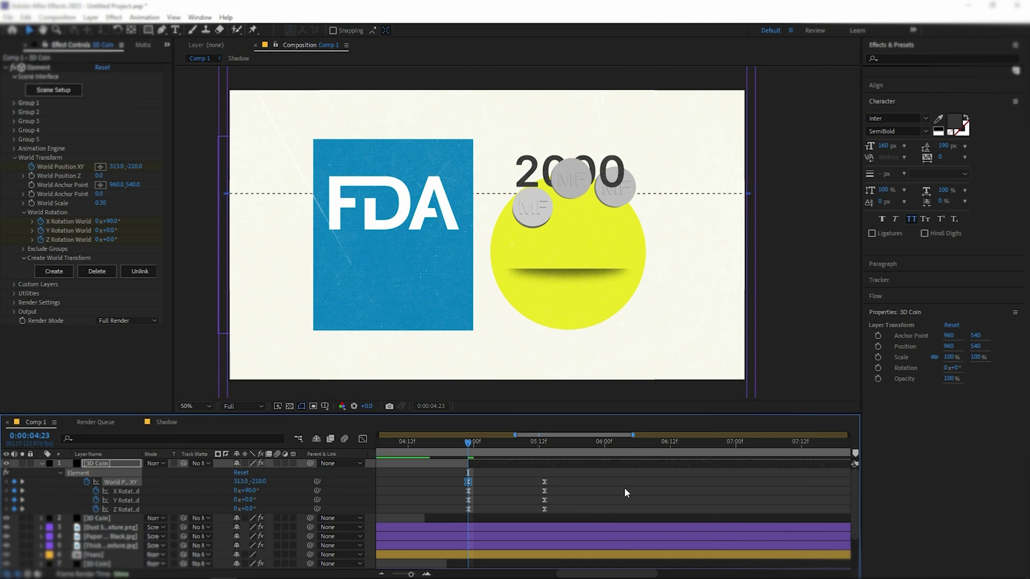
click(545, 445)
click(269, 501)
drag(249, 481, 167, 484)
mouse_move(247, 508)
mouse_down()
mouse_move(256, 482)
mouse_move(240, 490)
mouse_up()
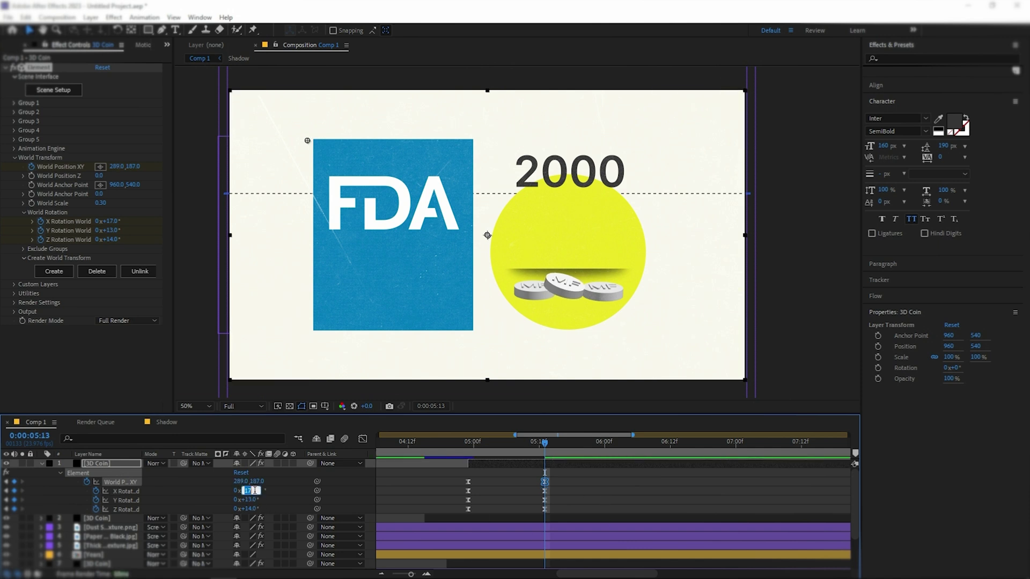
click(277, 500)
drag(247, 481, 244, 481)
click(614, 496)
Preview the three-coin drop from 0:00:04:13 and review the staggered timing around 0:00:04:19.
click(412, 449)
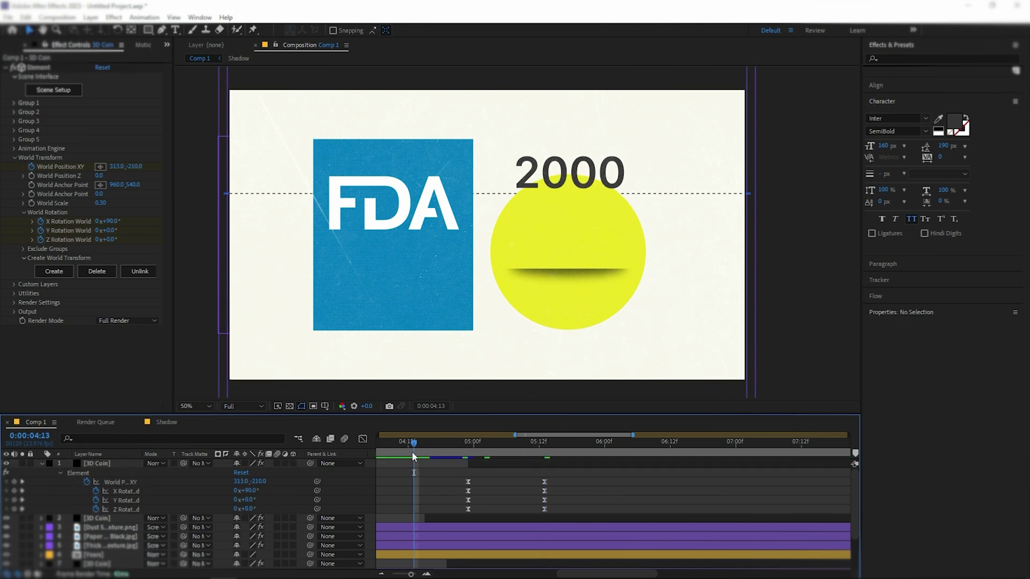
key(space)
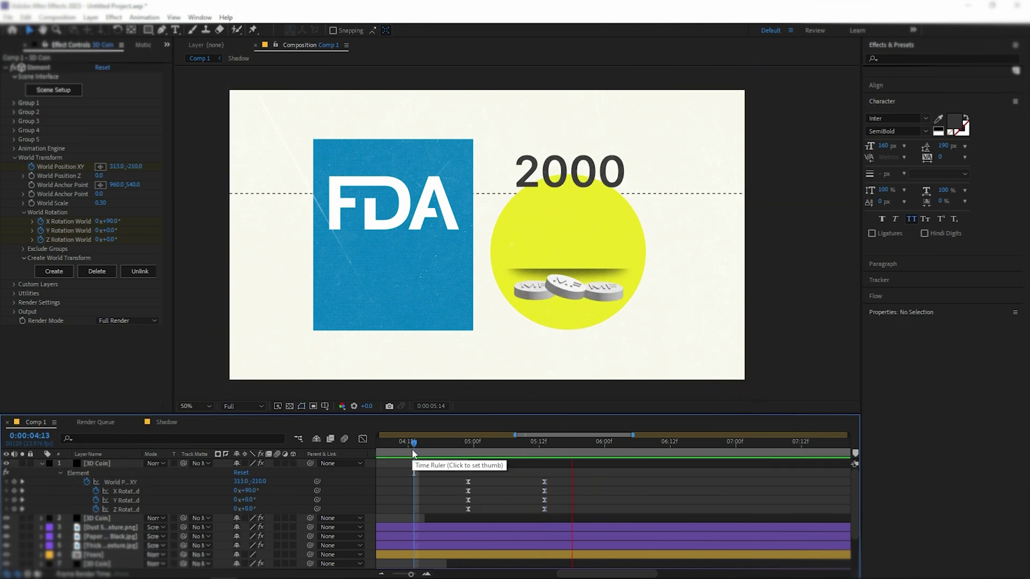
click(42, 463)
click(424, 454)
drag(424, 455, 450, 455)
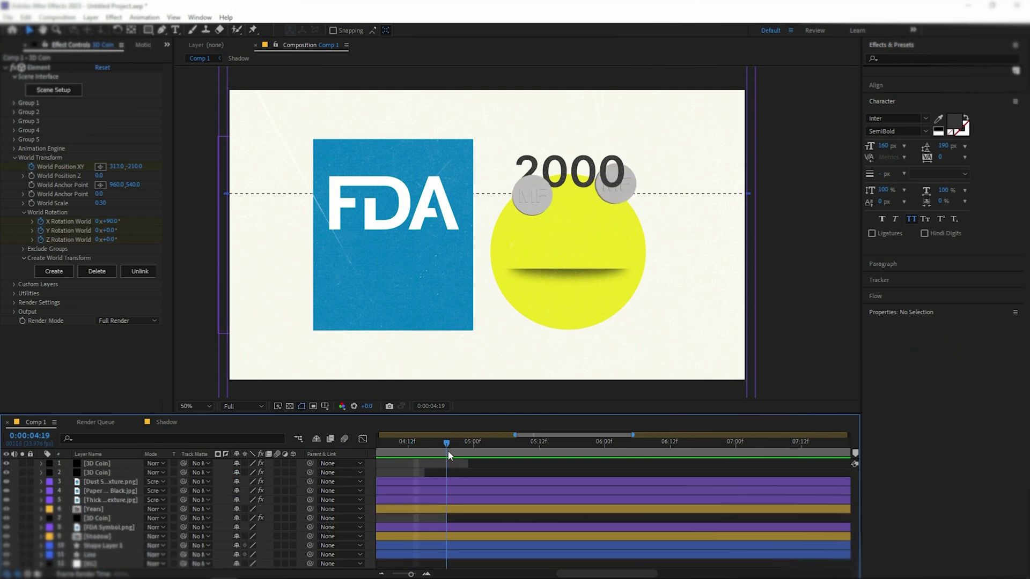
Add a spot light named Light with 100% intensity, a 90° cone angle and 50% cone feather, without shadow casting.
right_click(369, 466)
mouse_move(393, 335)
click(535, 377)
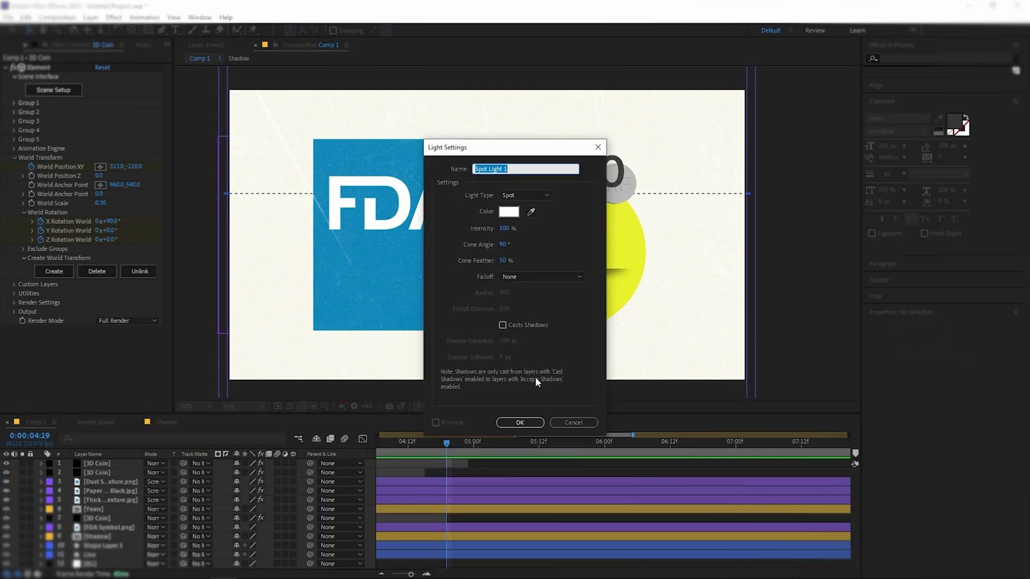
click(520, 423)
Set the light's color to warm white FFFAE3 and its intensity to 80%.
click(51, 481)
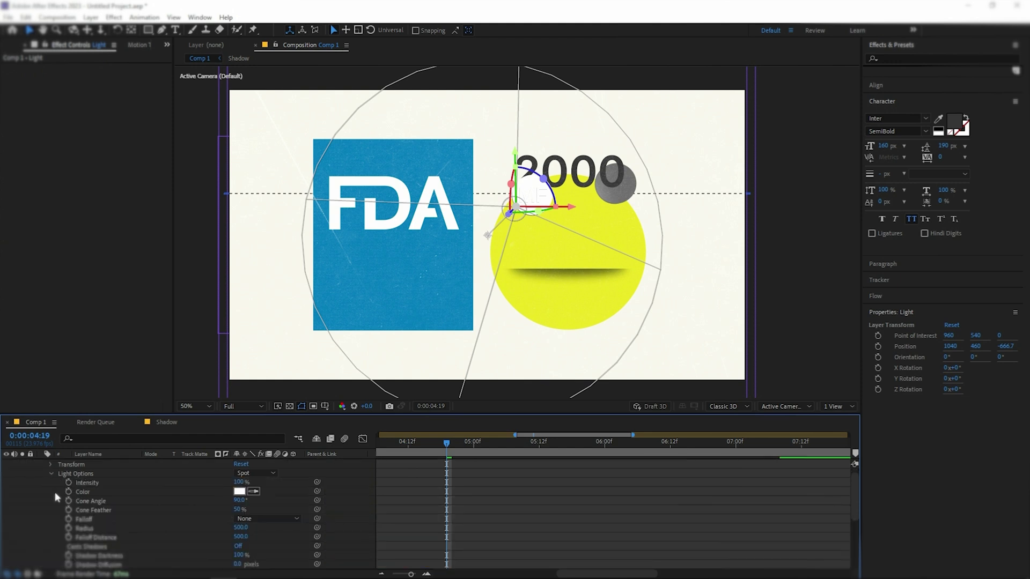
click(245, 490)
click(245, 492)
click(826, 276)
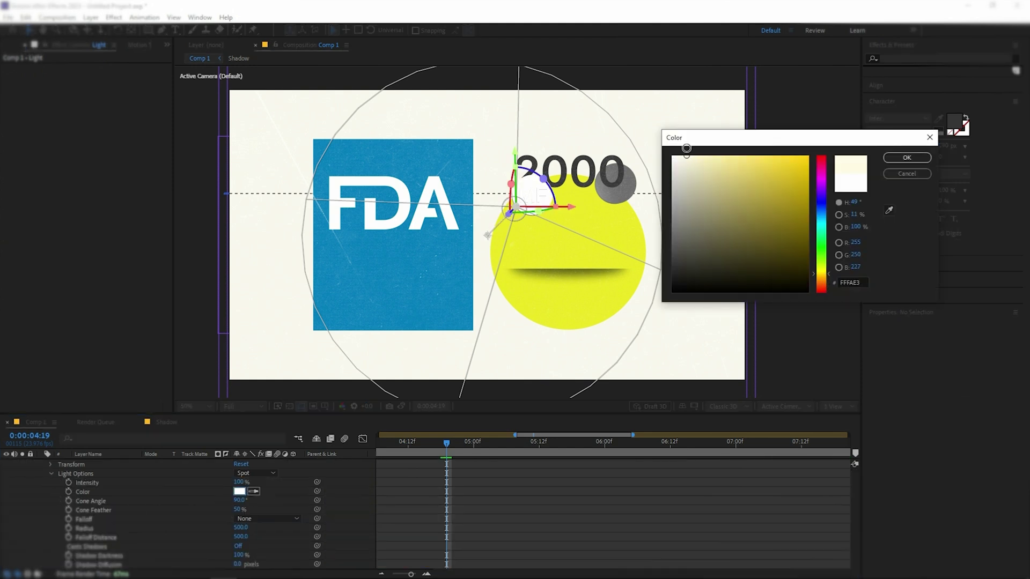
click(914, 157)
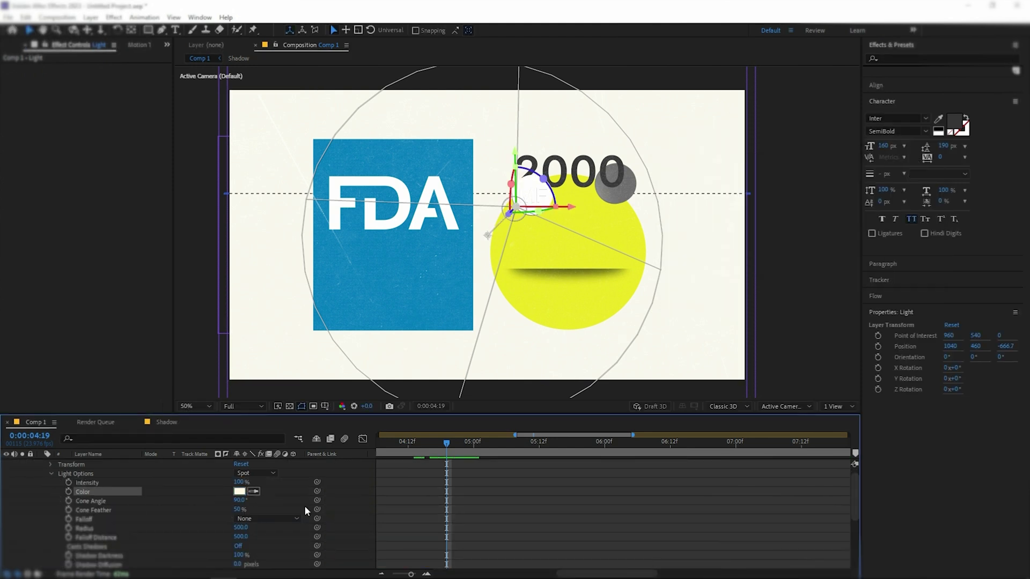
click(279, 487)
click(238, 482)
text(80)
click(261, 484)
Move and rotate the light above the coins, to position about 1371, 246, -881 and orientation about 327°, 356°, 359°.
click(516, 207)
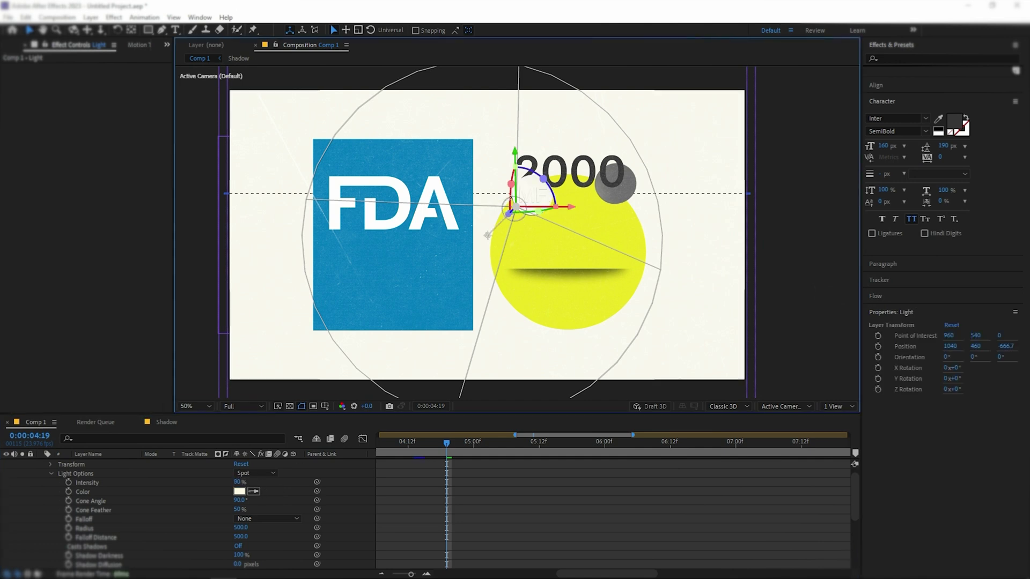
drag(510, 185, 512, 133)
drag(508, 204, 520, 116)
drag(586, 103, 711, 110)
drag(650, 139, 647, 147)
drag(620, 153, 646, 109)
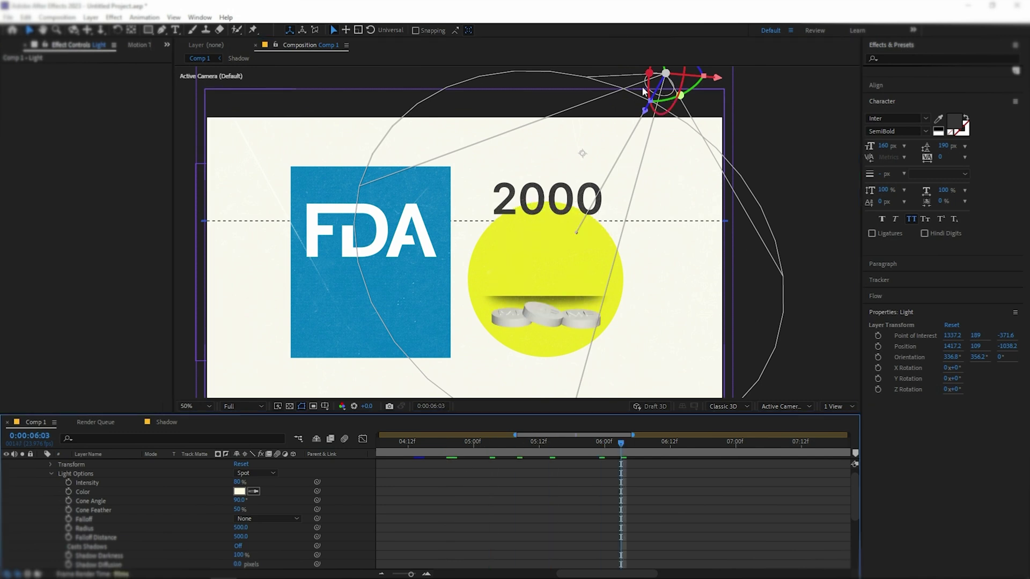
drag(657, 110, 636, 78)
drag(713, 79, 706, 81)
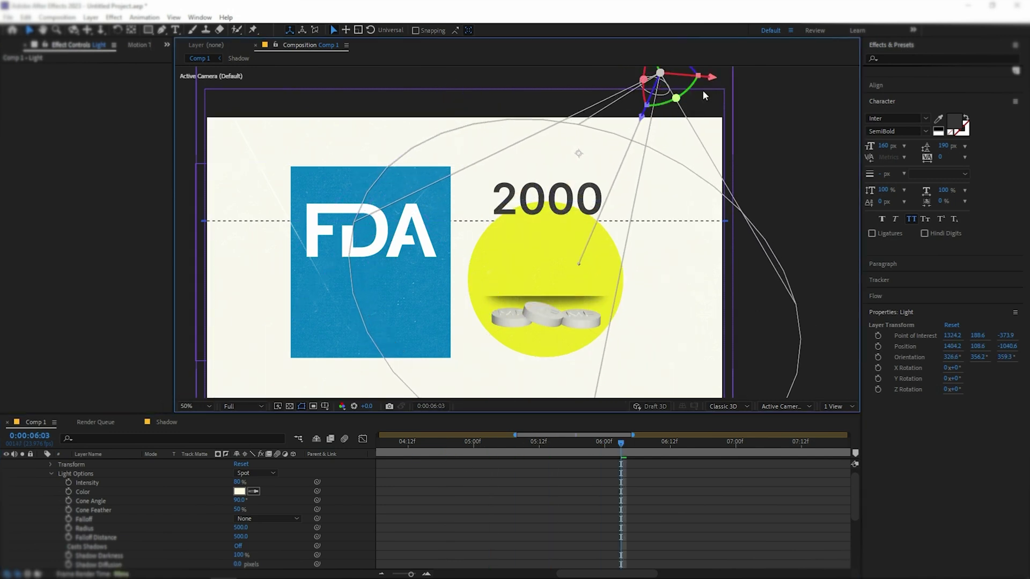
drag(640, 114, 609, 187)
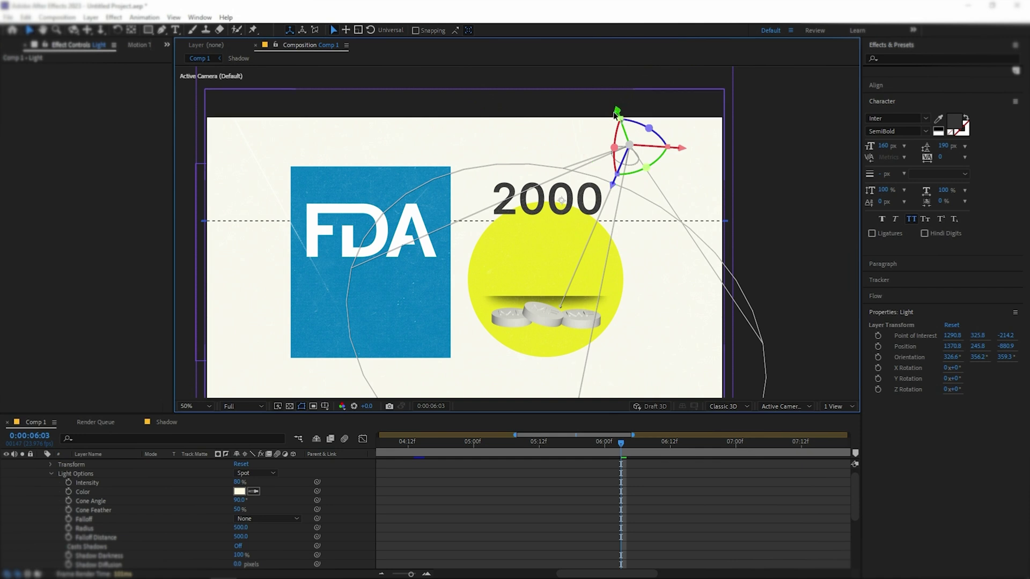
mouse_move(615, 107)
mouse_down()
mouse_move(623, 129)
mouse_move(617, 109)
mouse_up()
Set the light's intensity to 100% and reposition it to about 1356, 99, -770 with an X orientation of about 317°.
click(238, 482)
text(100)
click(271, 490)
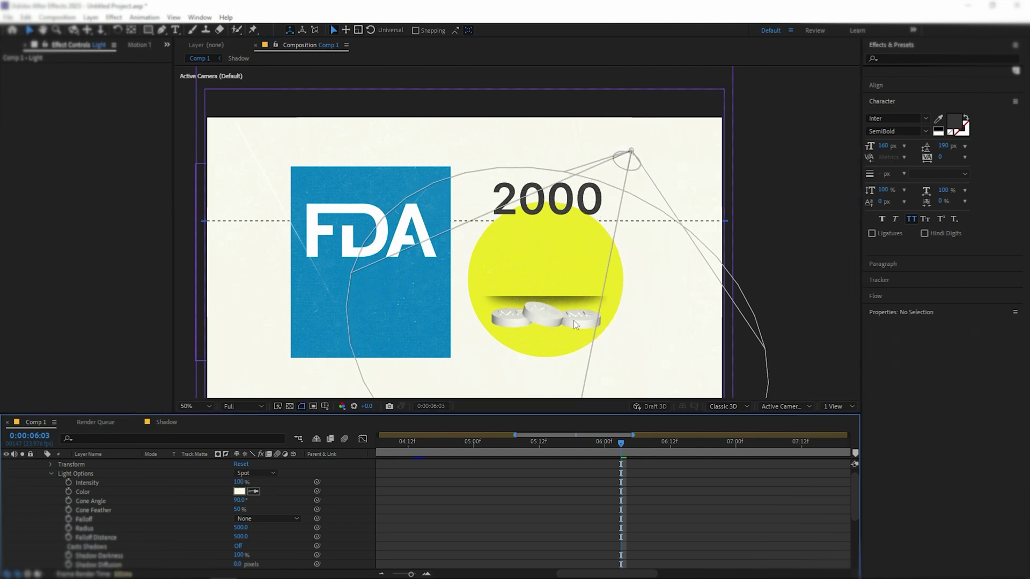
click(630, 152)
drag(616, 153, 617, 155)
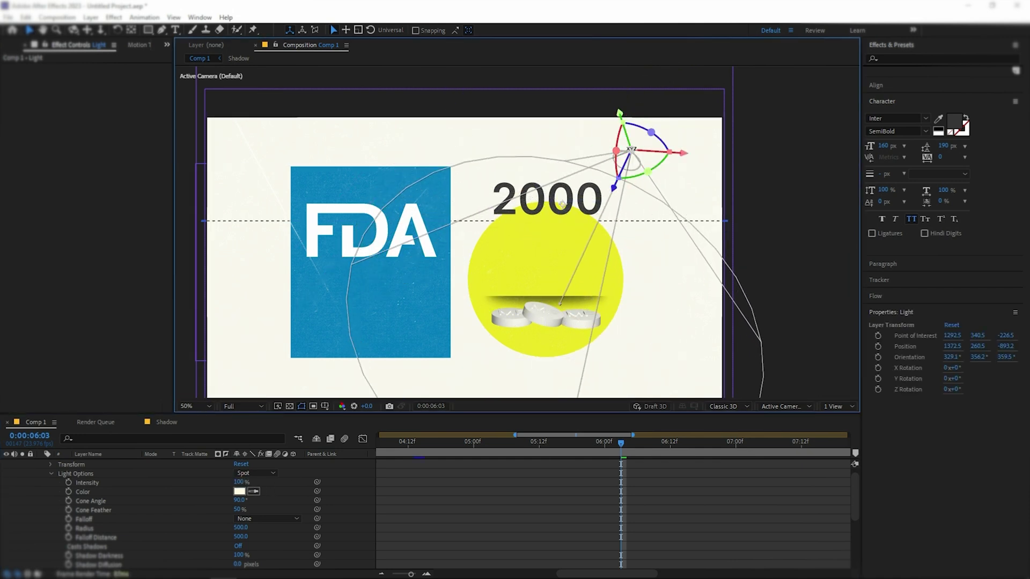
drag(617, 118, 586, 130)
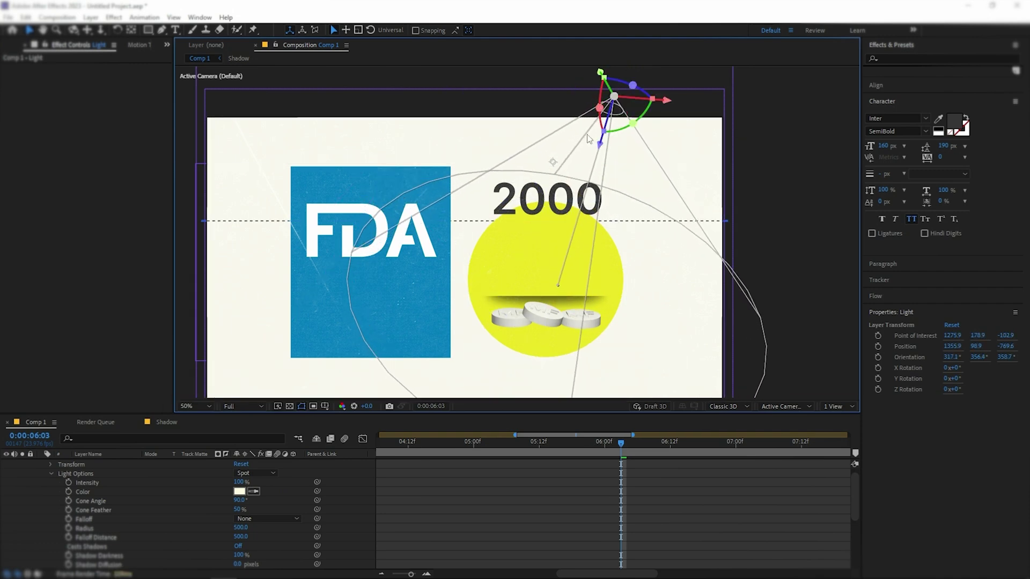
Raise the light above the frame to position about 1384, -171, -875 and check the coins' lighting up to 0:00:05:15.
drag(618, 444, 453, 443)
scroll(611, 239, down, 2)
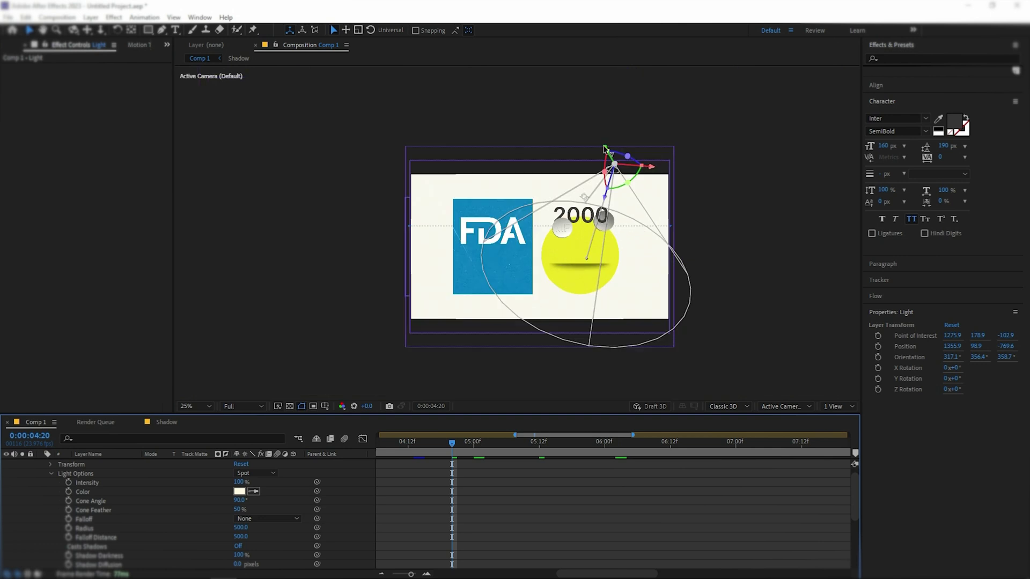
drag(600, 187, 616, 139)
scroll(609, 245, up, 2)
drag(453, 444, 556, 445)
Review the light's color and replay the lit coin drop.
click(239, 492)
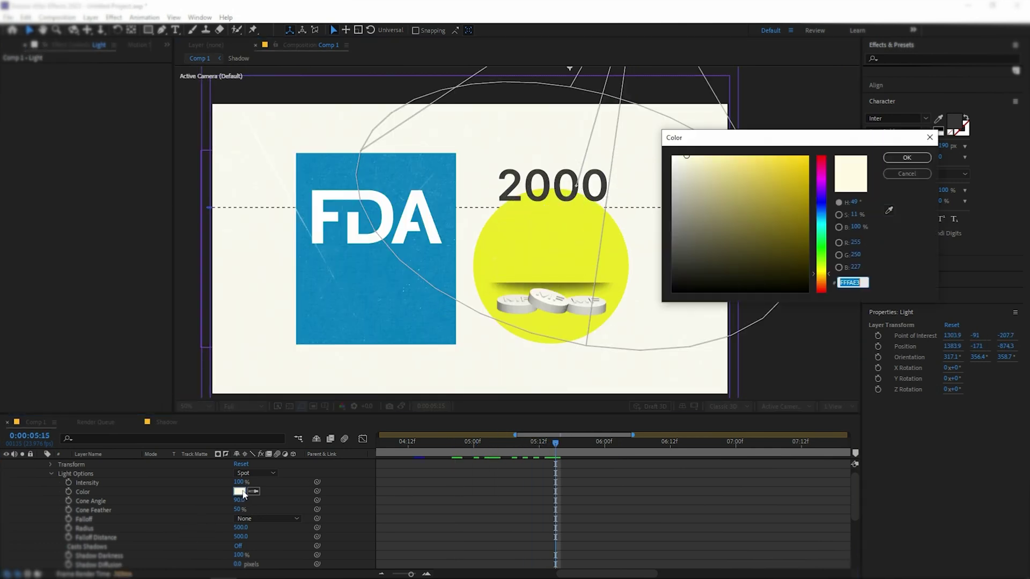
click(896, 158)
mouse_move(552, 444)
mouse_down()
mouse_move(437, 450)
mouse_move(410, 461)
mouse_move(547, 449)
mouse_up()
key(space)
click(419, 448)
scroll(73, 495, down, 2)
scroll(73, 494, up, 3)
click(42, 463)
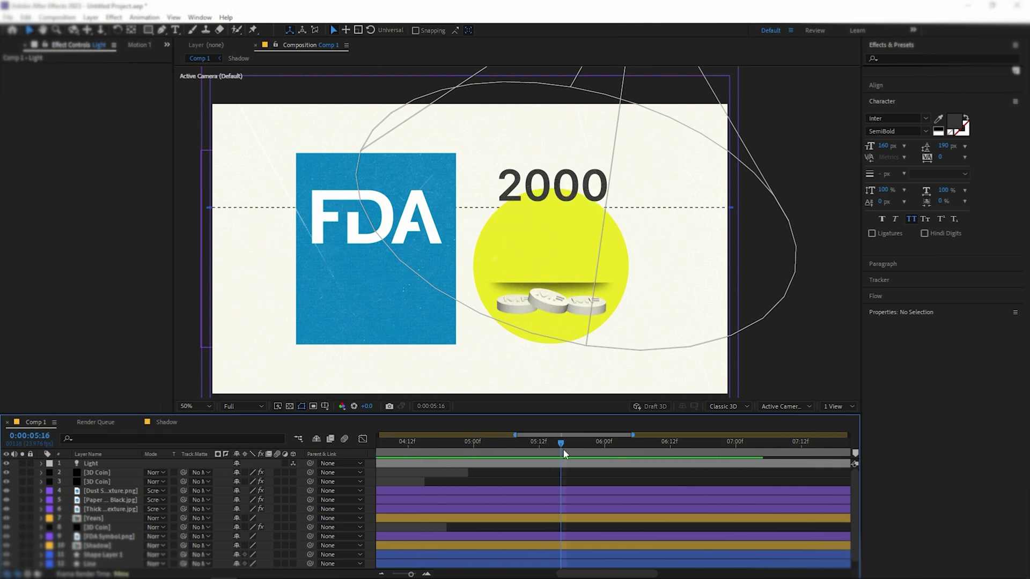
Pre-compose Shape Layer 1 and the Shadow layer into a new composition named Circle, moving all attributes.
scroll(509, 506, down, 1)
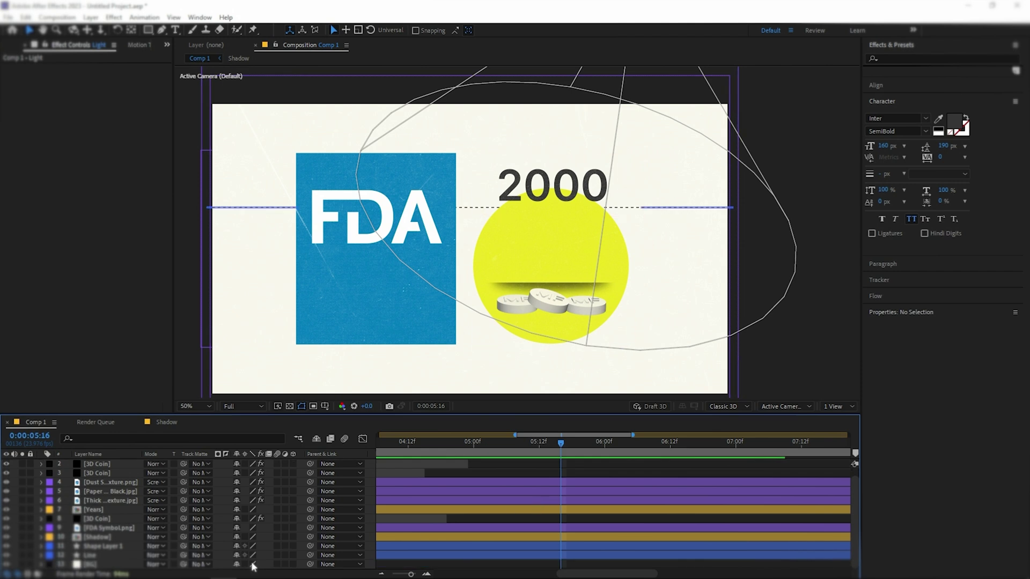
click(113, 546)
ctrl+click(114, 539)
key(ctrl+shift+c)
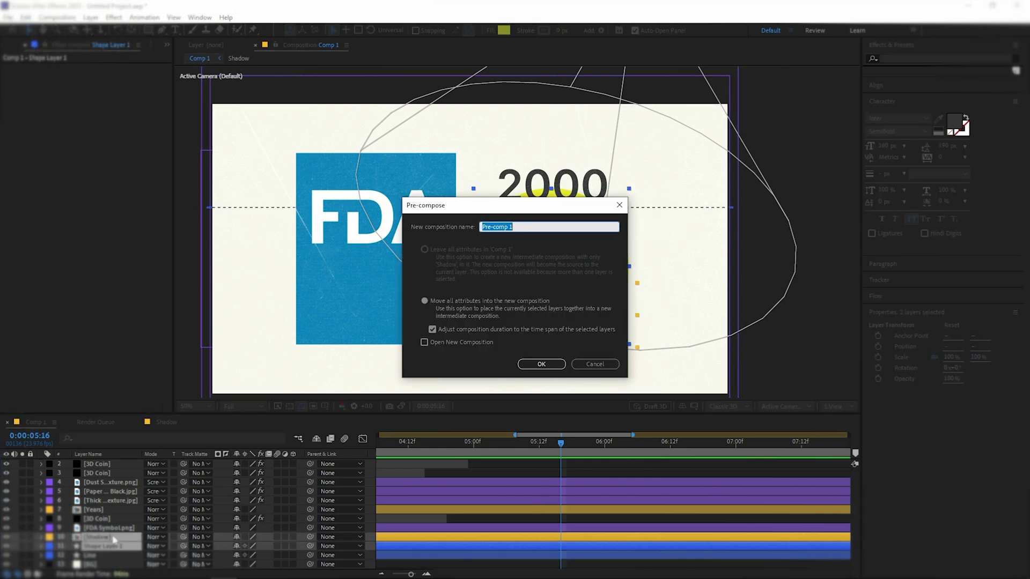
click(542, 365)
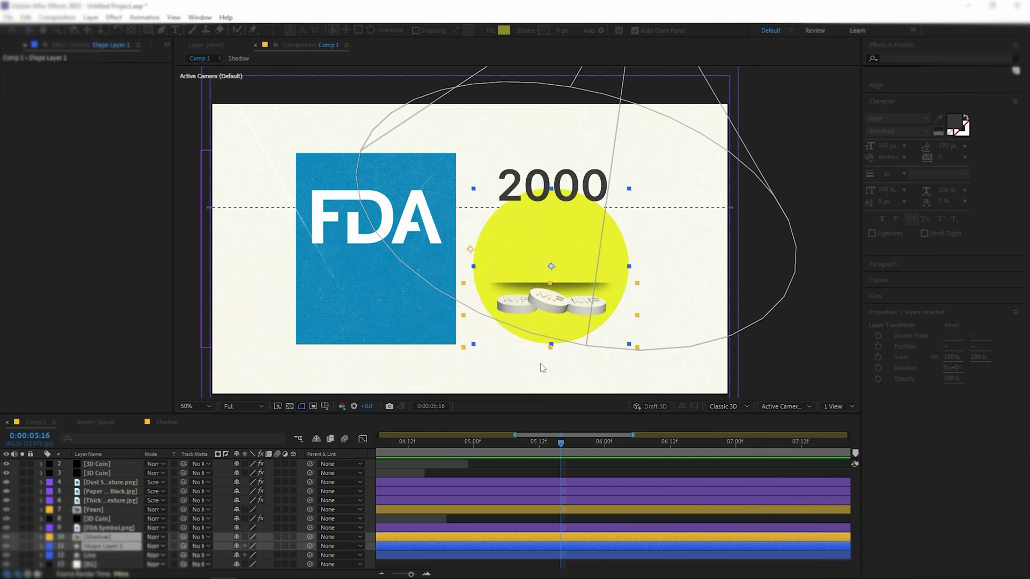
At the Circle layer's start, 0:00:04:05, draw a circular mask on it and center it slightly outside the yellow circle's edge.
scroll(545, 503, down, 1)
drag(547, 504, 568, 505)
scroll(569, 506, up, 2)
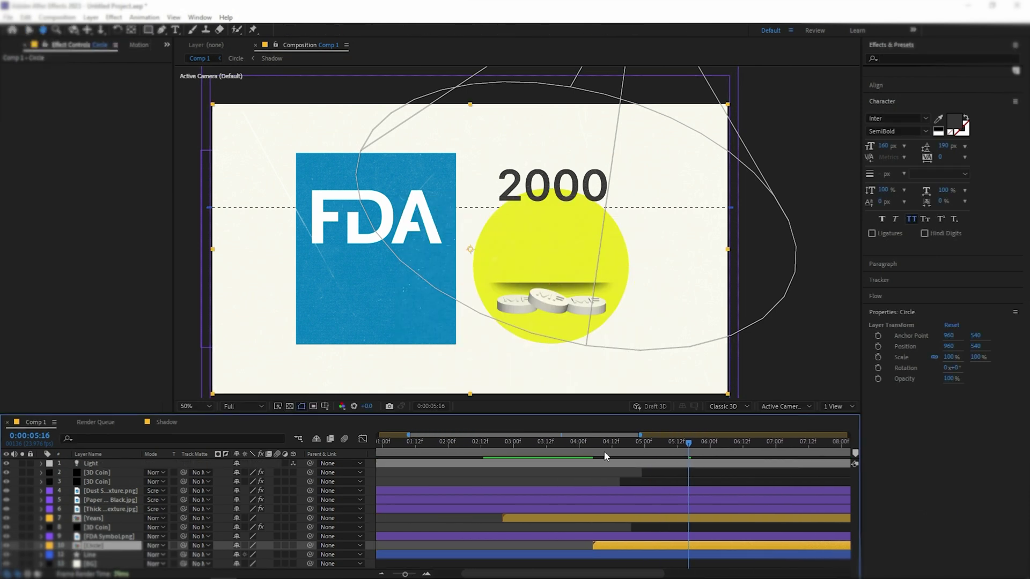
key(i)
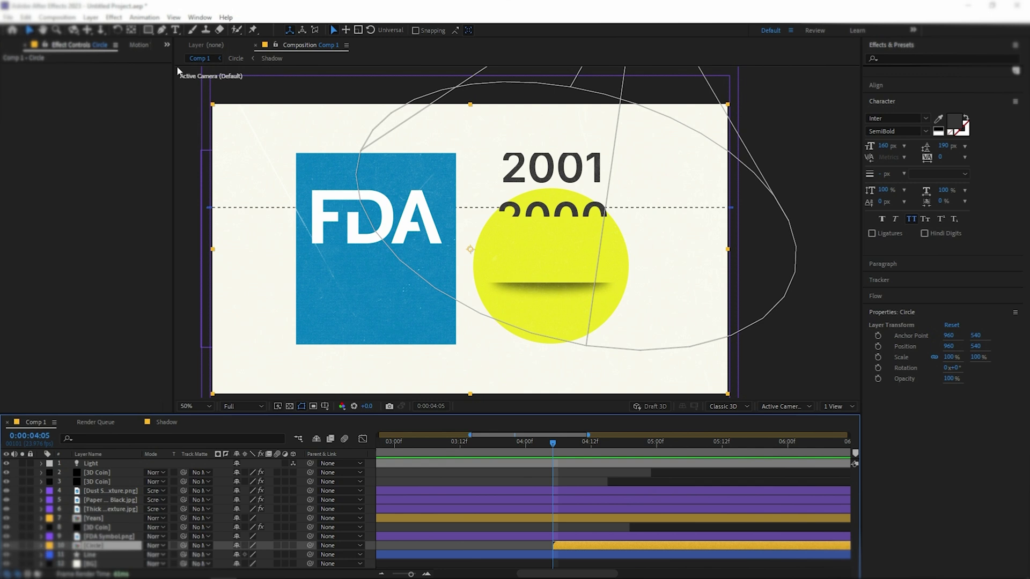
key(q)
key(q)
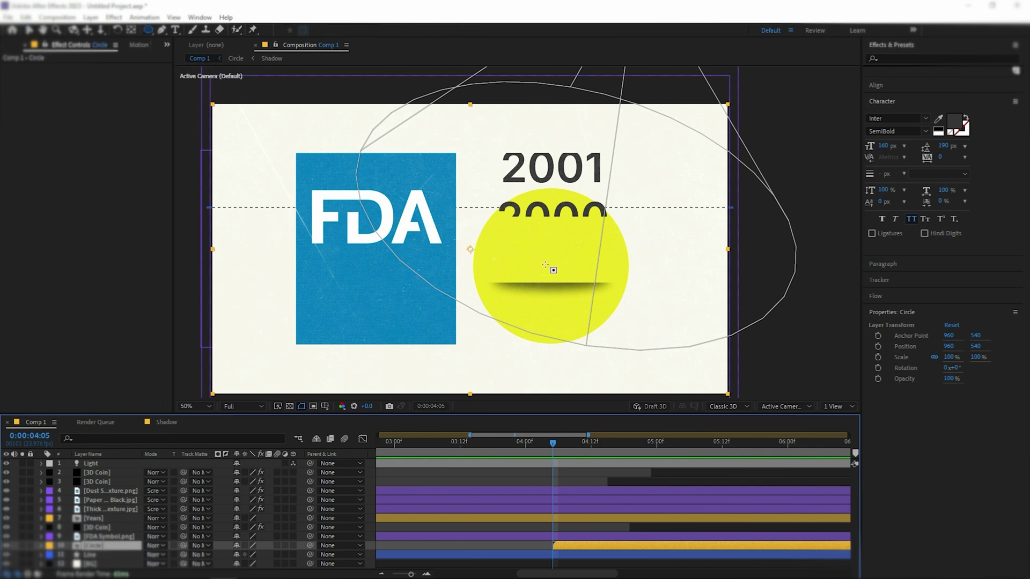
drag(545, 265, 626, 336)
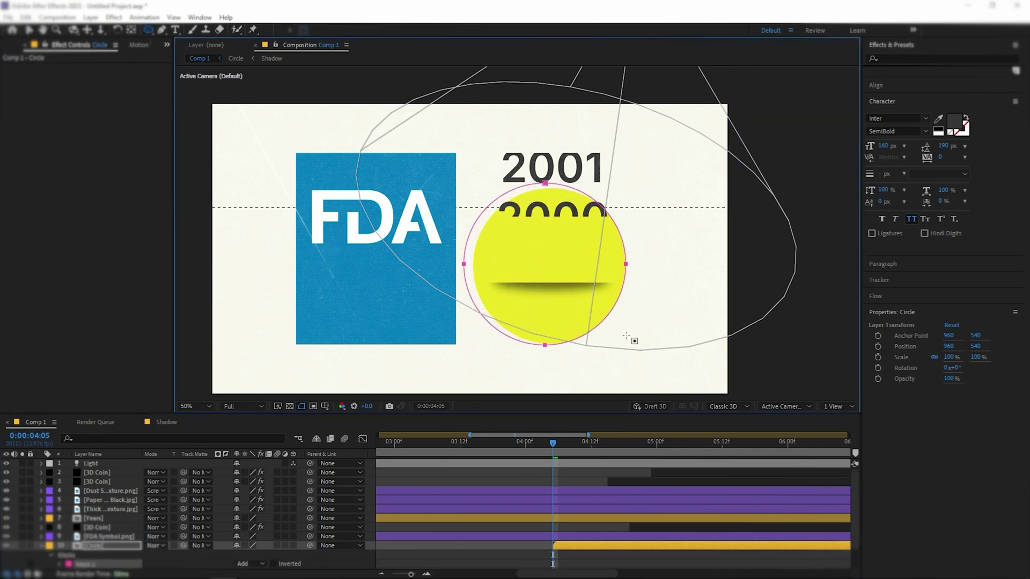
key(v)
key(ctrl+t)
drag(605, 275, 612, 278)
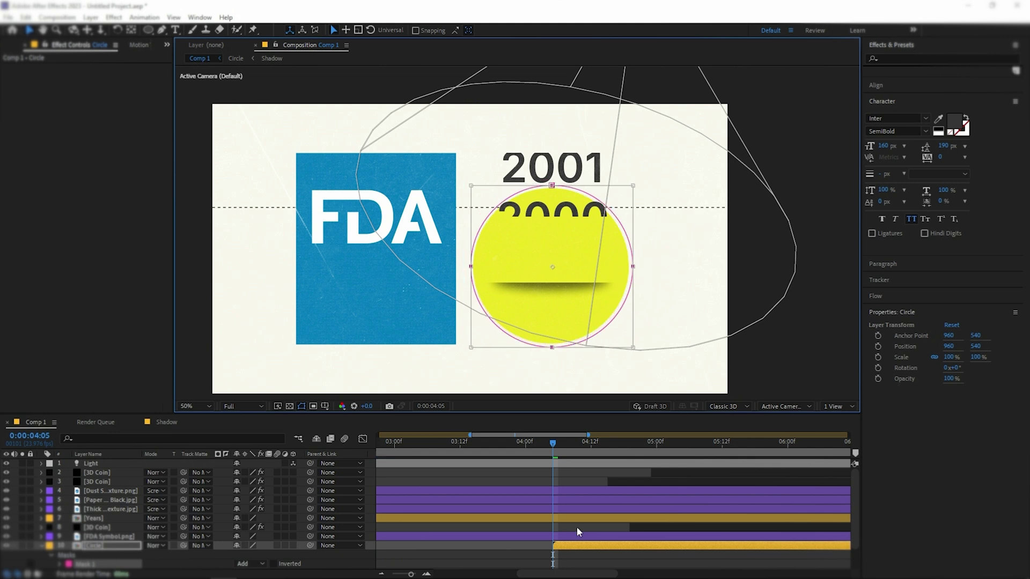
Turn on Mask Path keyframing for the circle's mask at 0:00:04:05.
scroll(578, 532, down, 1)
click(60, 537)
click(77, 537)
click(608, 537)
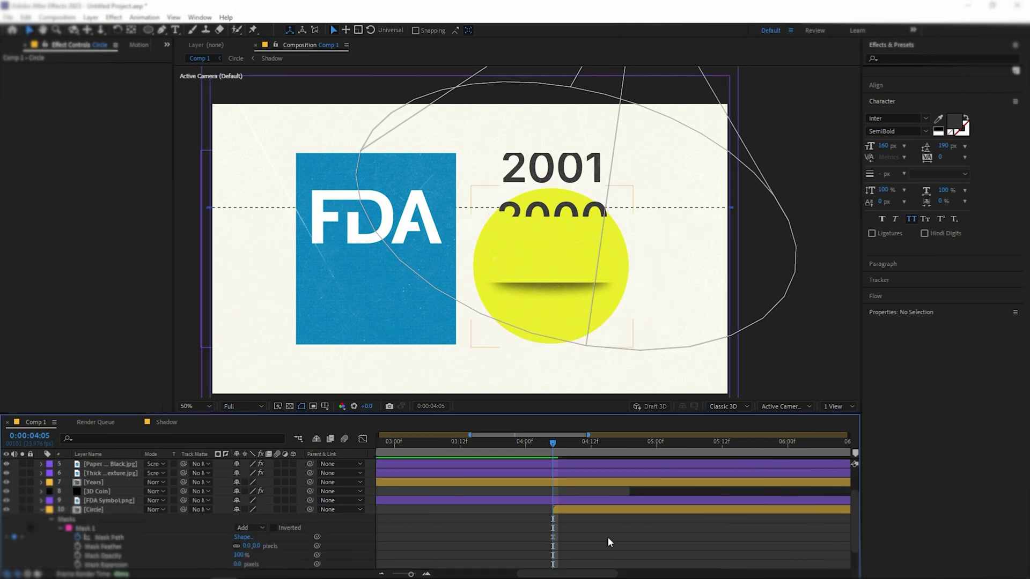
Add a Mask Path keyframe with the full circle at 0:00:05:20, and return to the first keyframe at 0:00:04:05.
click(440, 408)
text(520)
key(Return)
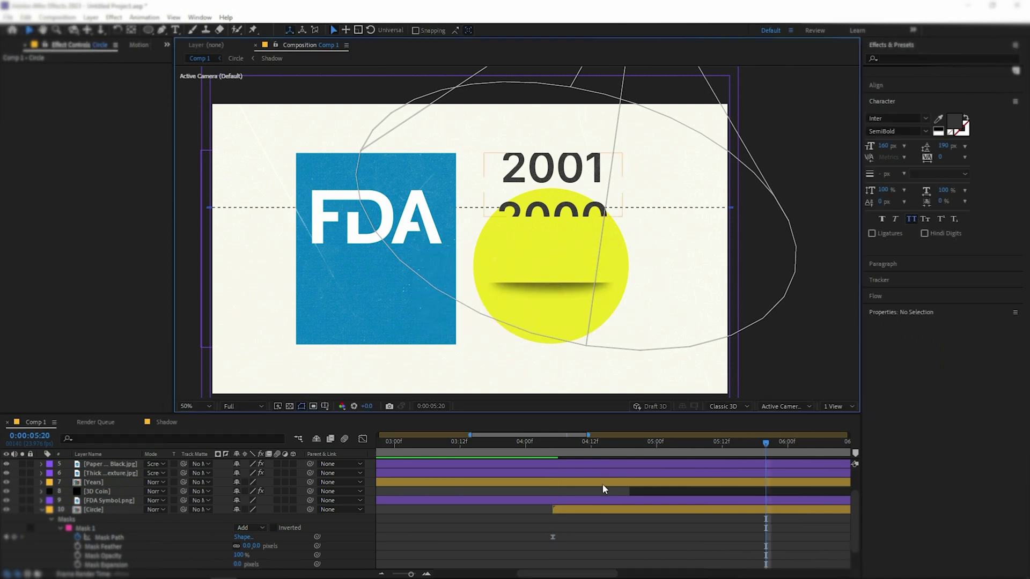
scroll(177, 540, down, 2)
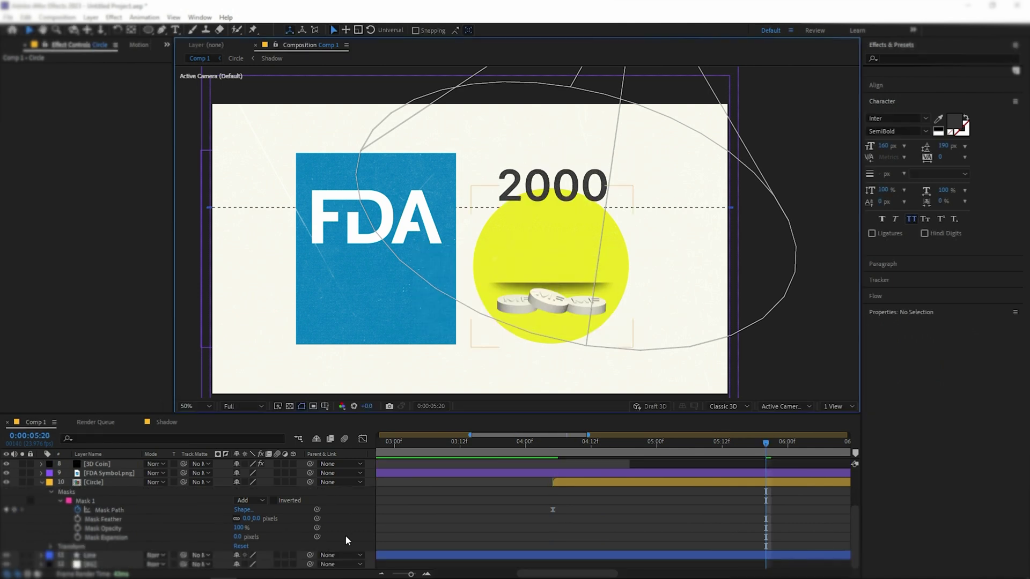
click(15, 510)
click(553, 443)
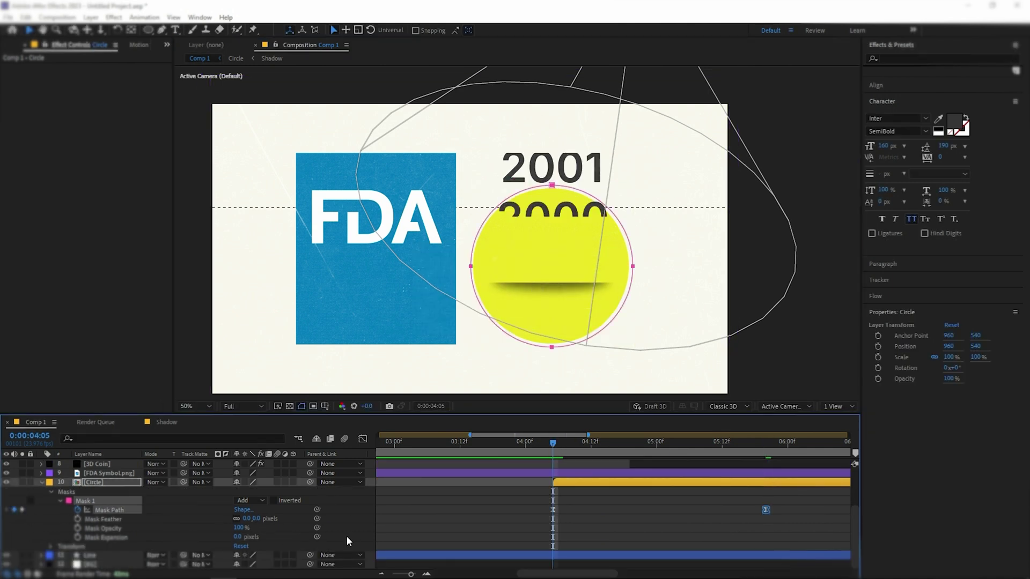
Shrink the circular mask to a tiny point at the yellow circle's center on the first Mask Path keyframe at 0:00:04:05.
click(347, 541)
double_click(633, 267)
drag(633, 267, 552, 294)
scroll(552, 264, up, 3)
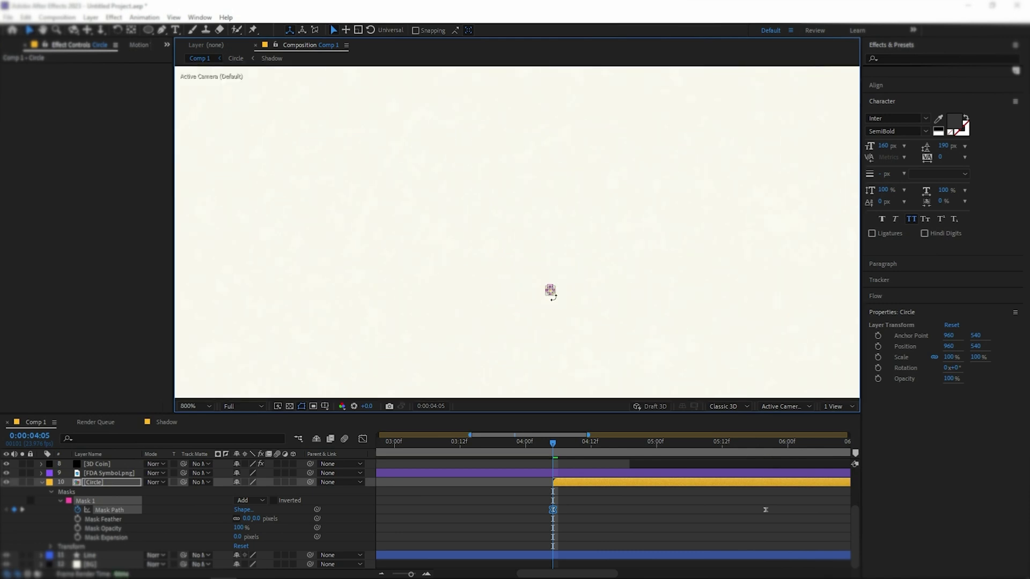
click(594, 504)
scroll(553, 332, down, 2)
scroll(553, 332, down, 4)
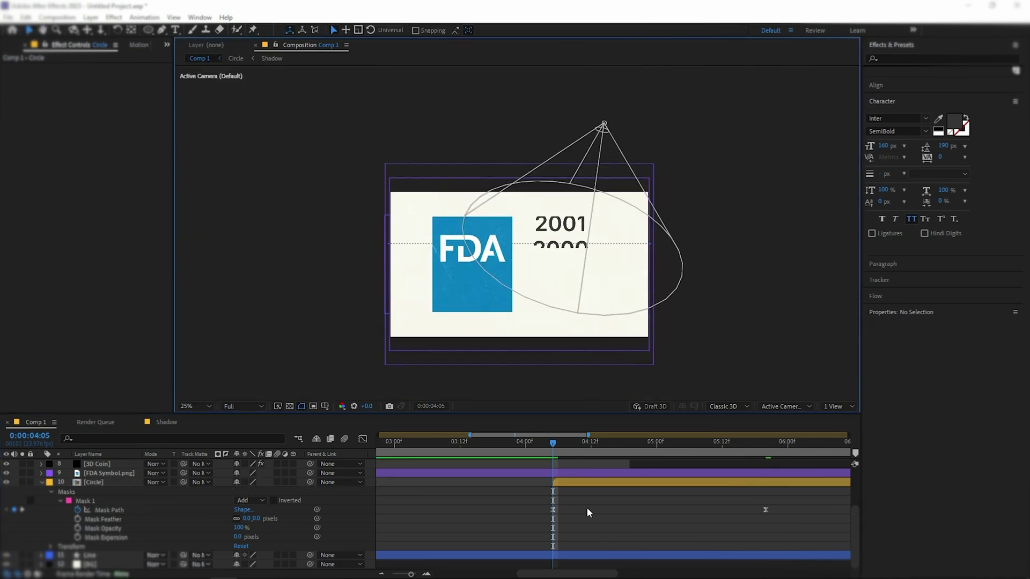
Lengthen the ease into the last Mask Path keyframe in the graph editor, and preview the circle's reveal.
click(766, 510)
key(shift+F3)
drag(634, 546, 564, 547)
key(shift+F3)
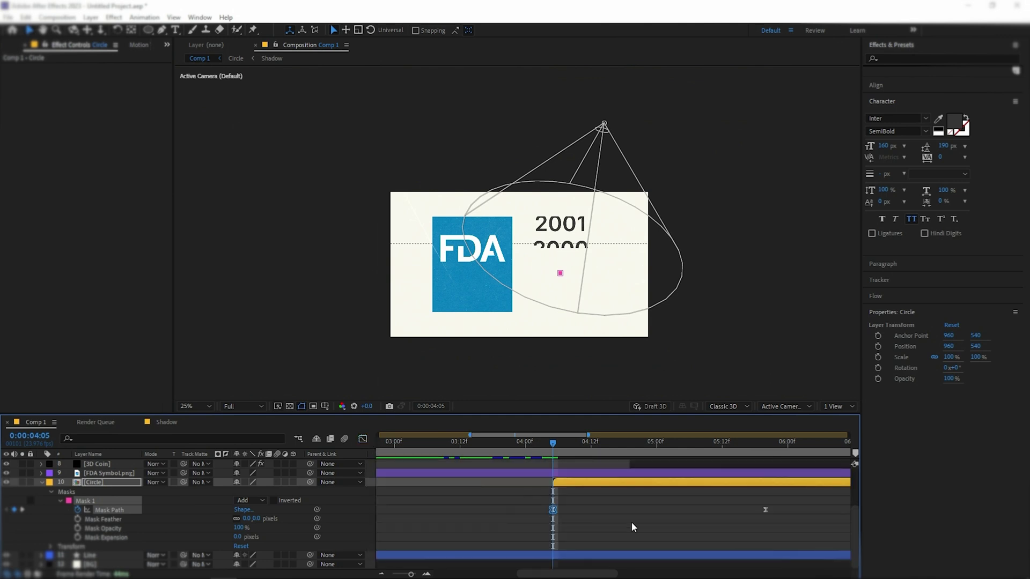
click(634, 524)
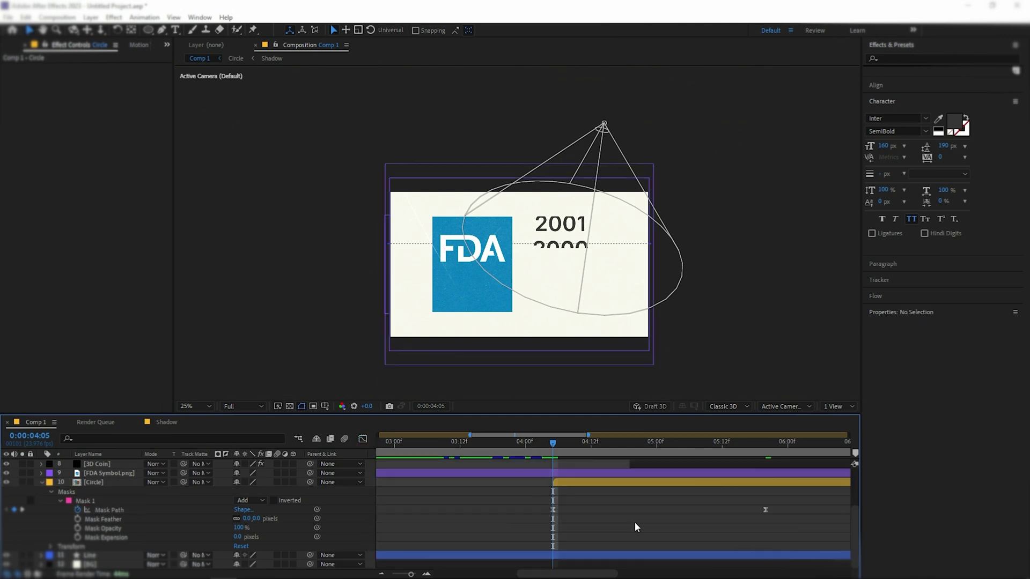
key(space)
key(space)
Apply Easy Ease to the first Mask Path keyframe at 0:00:04:05, and play back the animation.
drag(511, 498, 565, 514)
key(F9)
click(649, 530)
key(space)
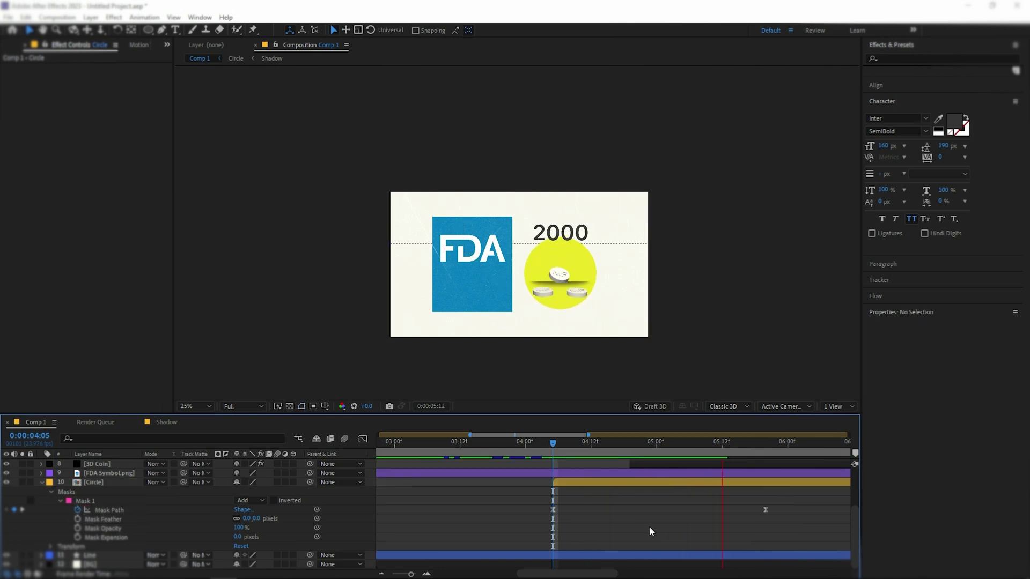
key(space)
key(space)
key(space)
Reshape the Mask Path speed curve, shortening the ease out of the first keyframe and lengthening the ease into the last.
click(553, 510)
click(365, 441)
drag(588, 546, 552, 547)
drag(726, 546, 517, 531)
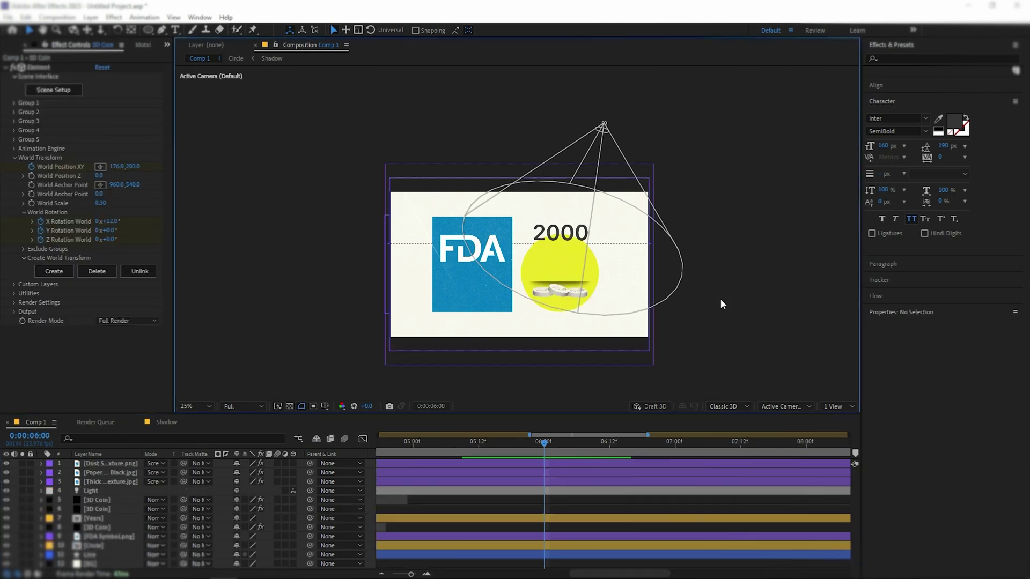
At 0:00:06:00, add a text layer reading "Mifepristone" over the yellow circle.
click(175, 29)
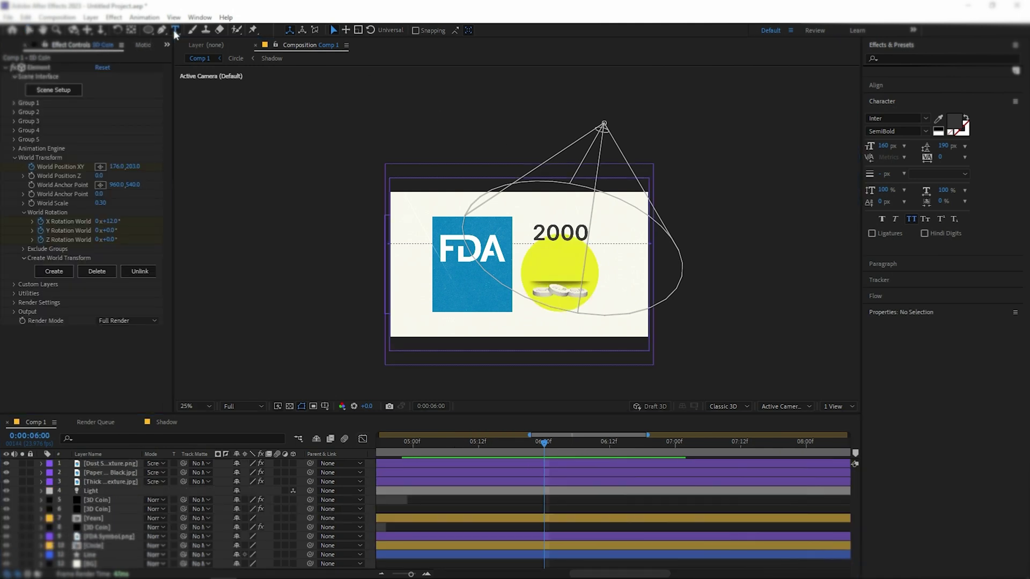
click(548, 267)
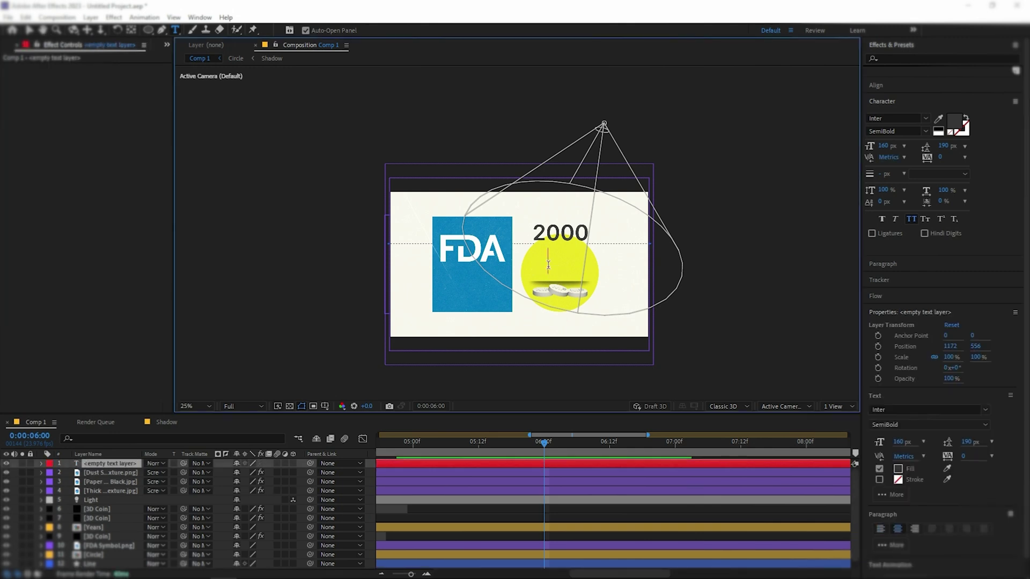
text(M)
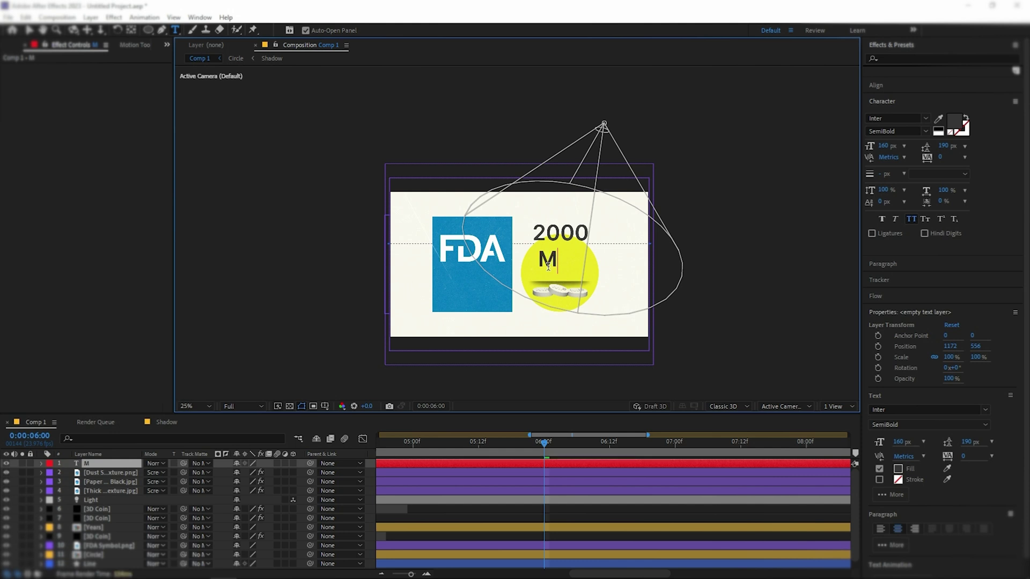
text(ifepristone)
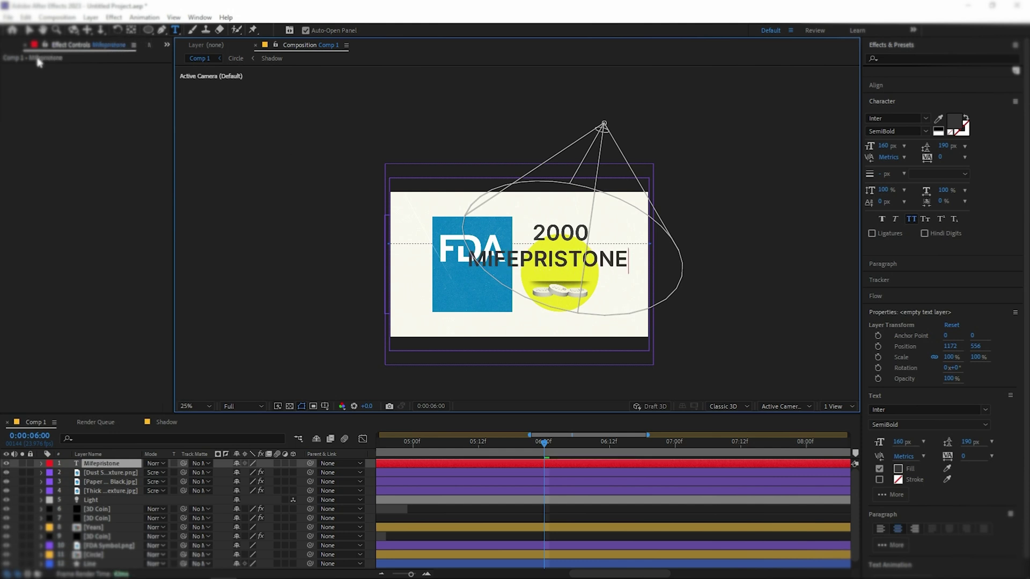
click(29, 31)
Turn off All Caps for the Mifepristone text and set its font to Playfair Display Bold with faux italic.
click(912, 220)
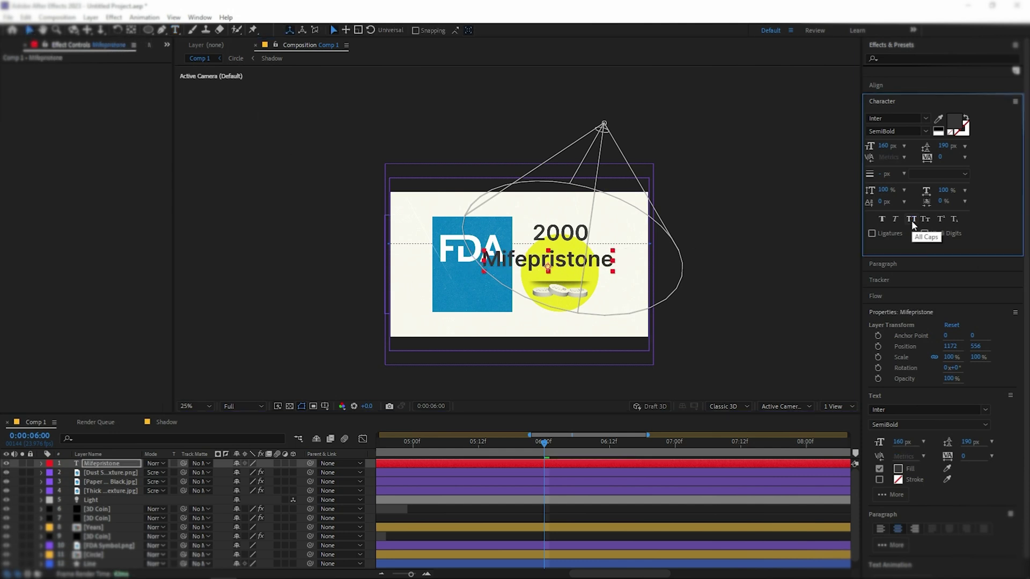
click(895, 118)
text(playfair)
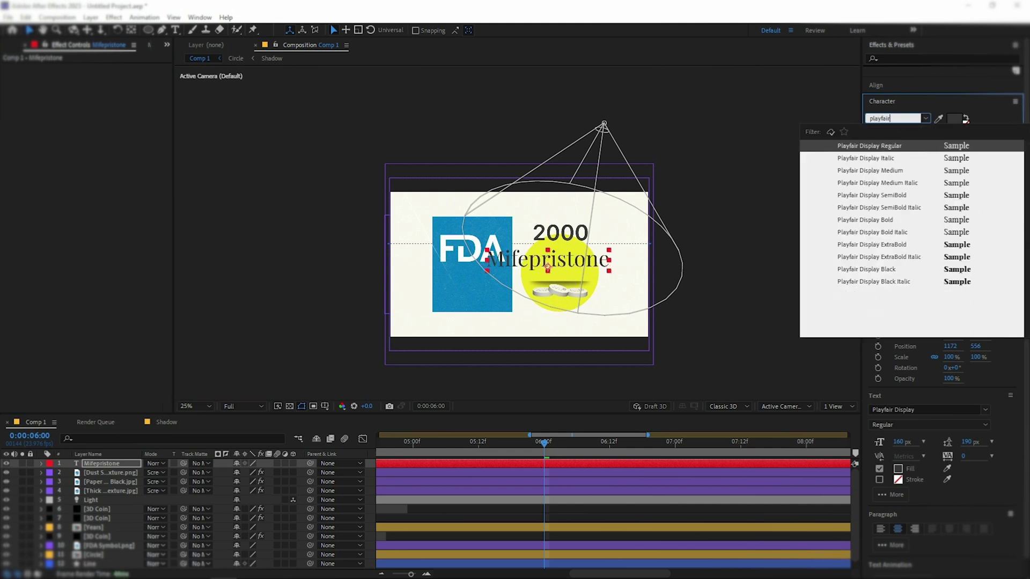
click(891, 220)
click(895, 219)
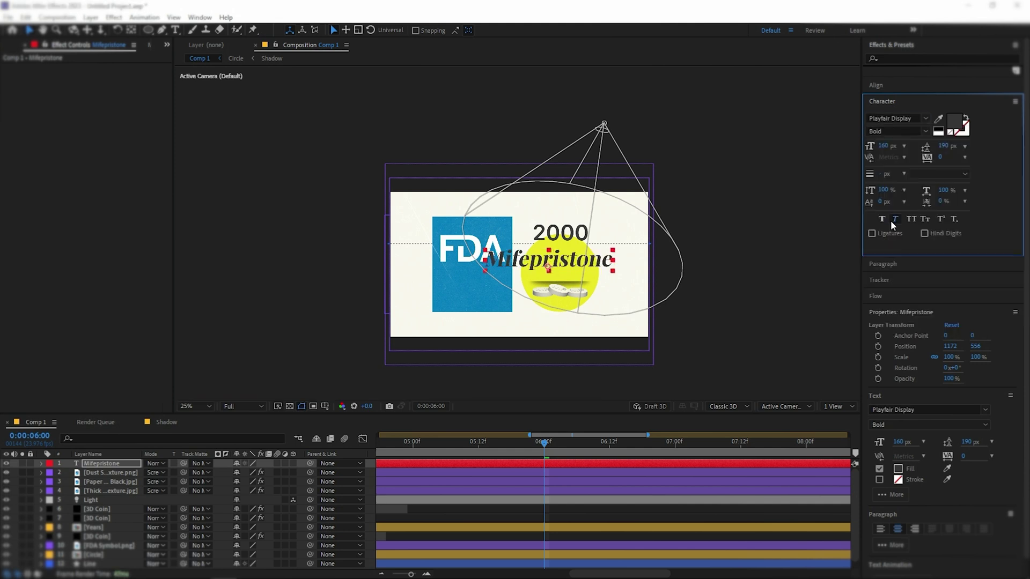
Set the Mifepristone text to 70 px with 105% horizontal scale, and trim its layer to start at 0:00:06:00.
click(884, 147)
text(70)
click(996, 185)
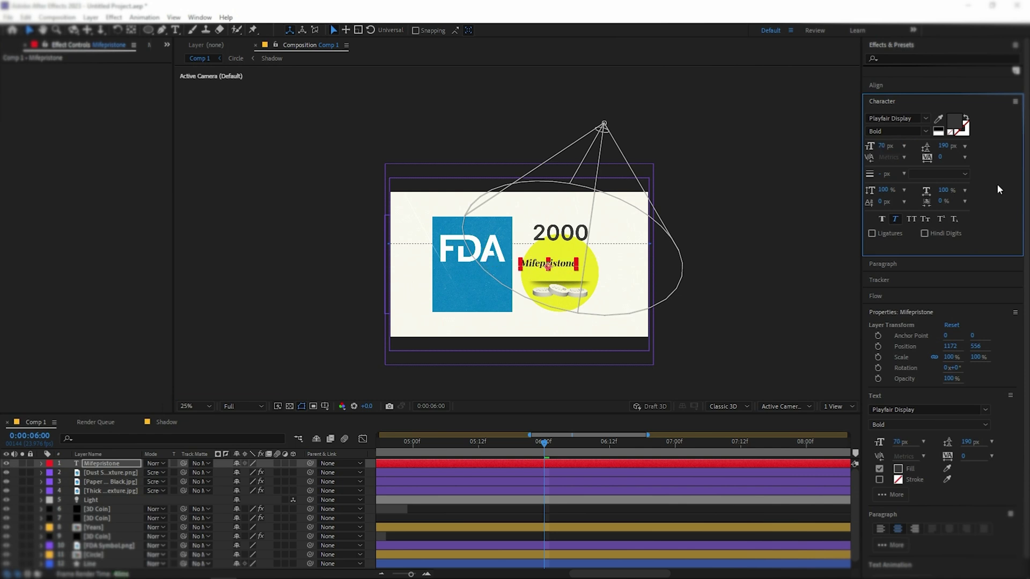
click(943, 189)
text(105)
key(Return)
key(alt+bracketleft)
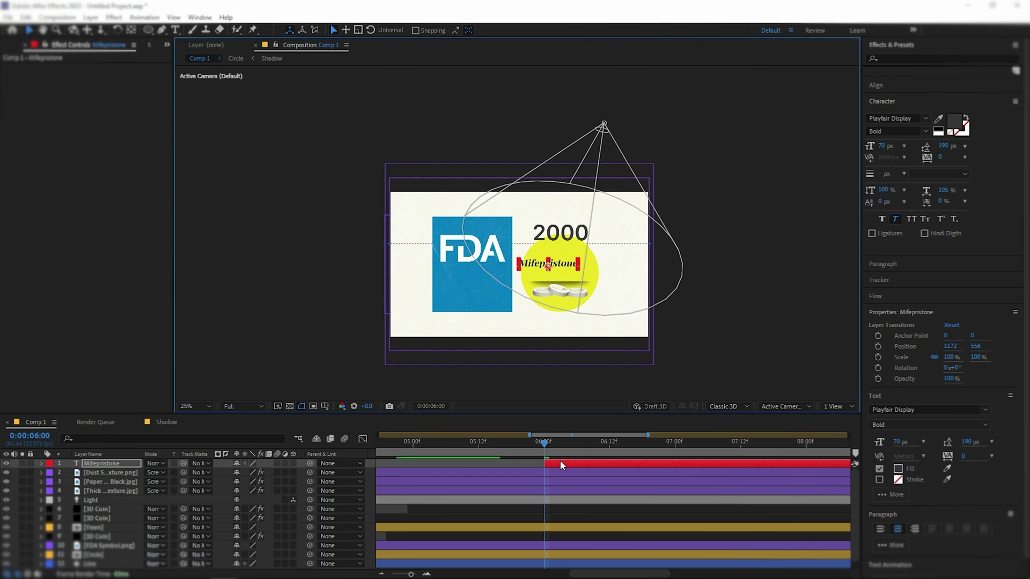
Place the Mifepristone text, with its anchor point centered, in the upper half of the yellow circle and remove its faux italic.
scroll(564, 272, up, 4)
key(ctrl+alt+Home)
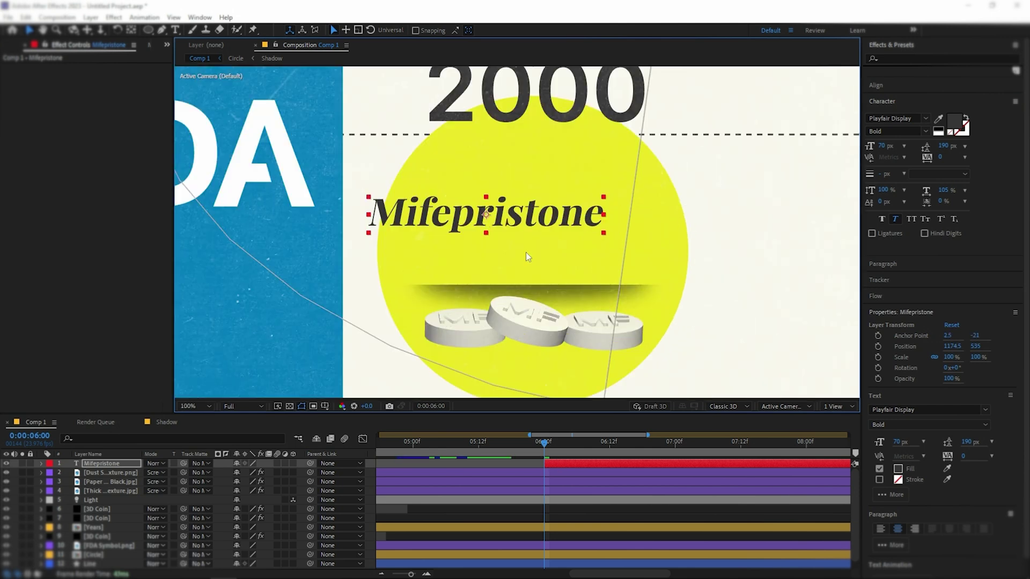
drag(520, 222, 567, 197)
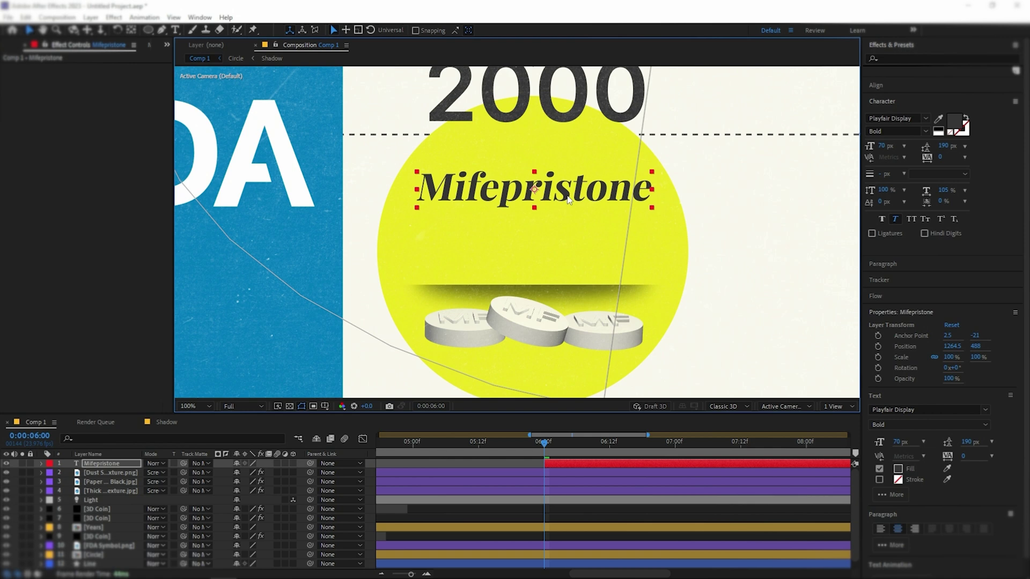
drag(568, 199, 569, 199)
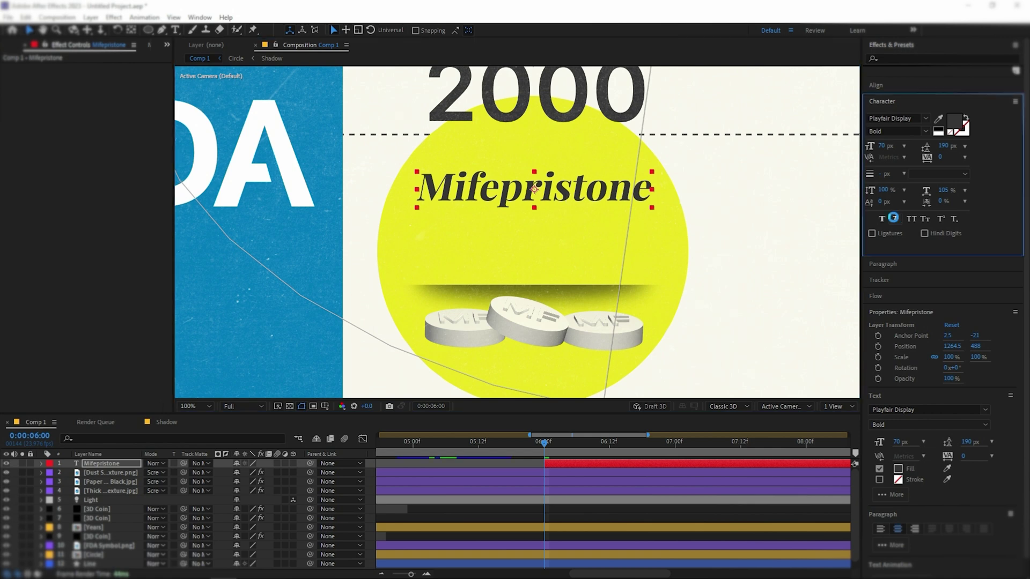
key(ctrl+shift+i)
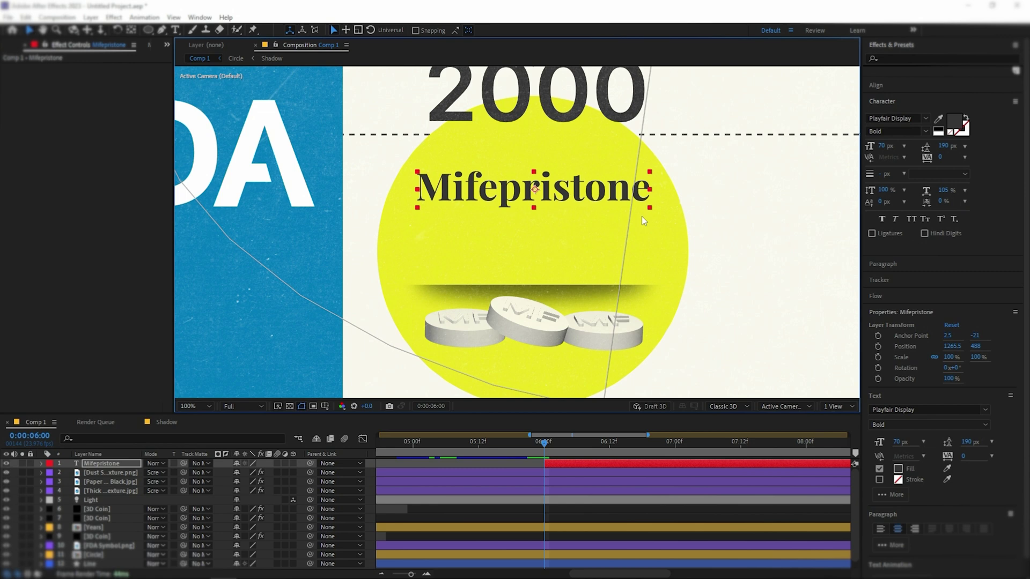
Apply the Typewriter preset to the Mifepristone text layer.
key(ctrl+space)
text(typ)
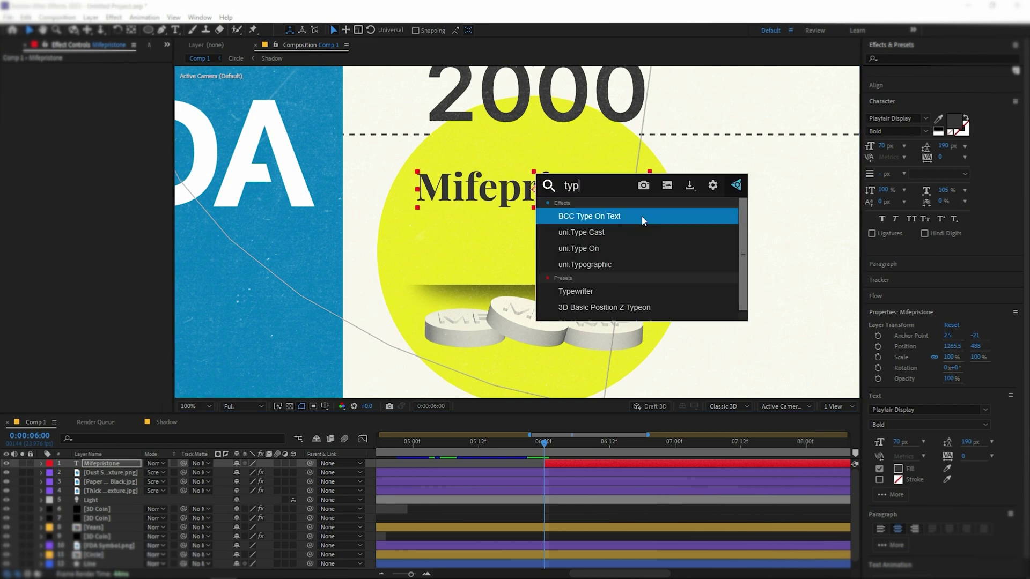
text(ew)
click(634, 222)
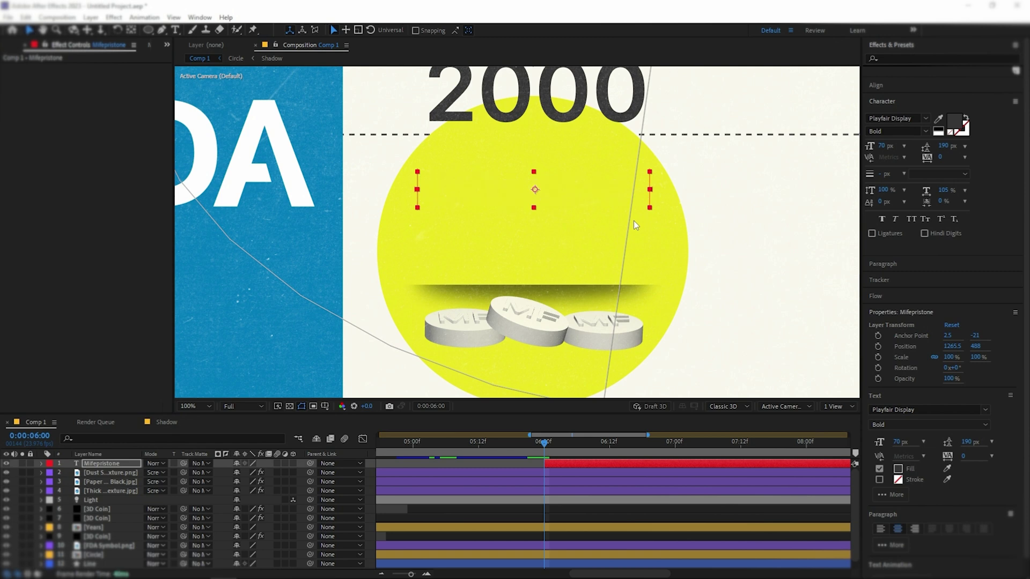
Move the end keyframe of the text's Range Selector Start to 0:00:07:00, and preview the typing animation from 0:00:06:01.
key(u)
key(minus)
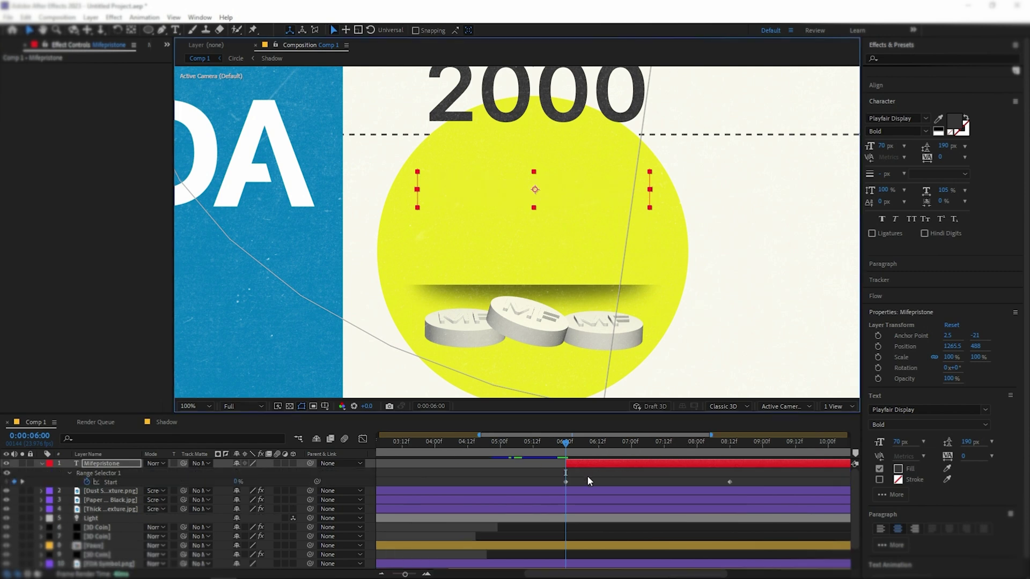
click(631, 446)
drag(729, 482, 632, 482)
click(568, 448)
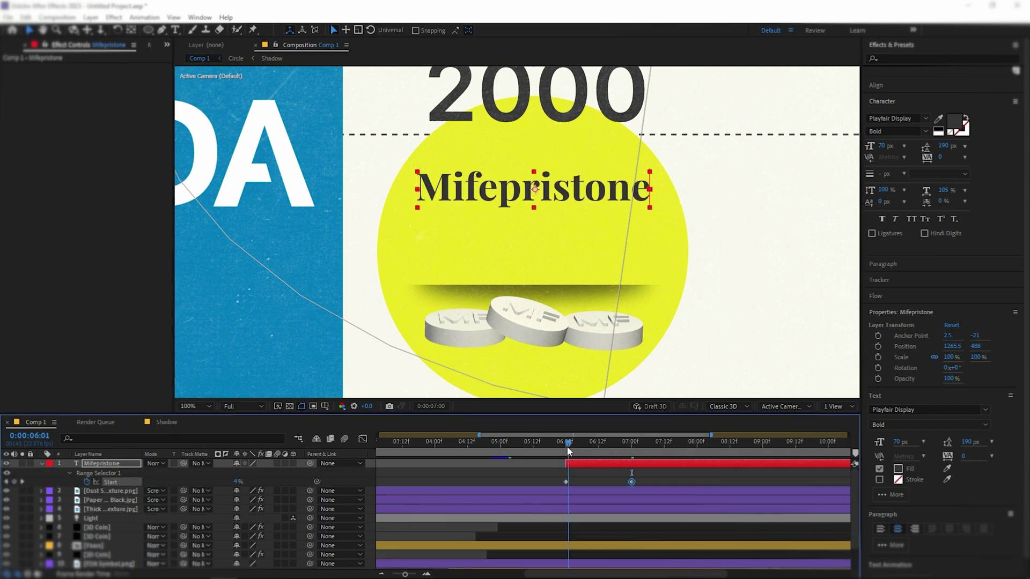
key(space)
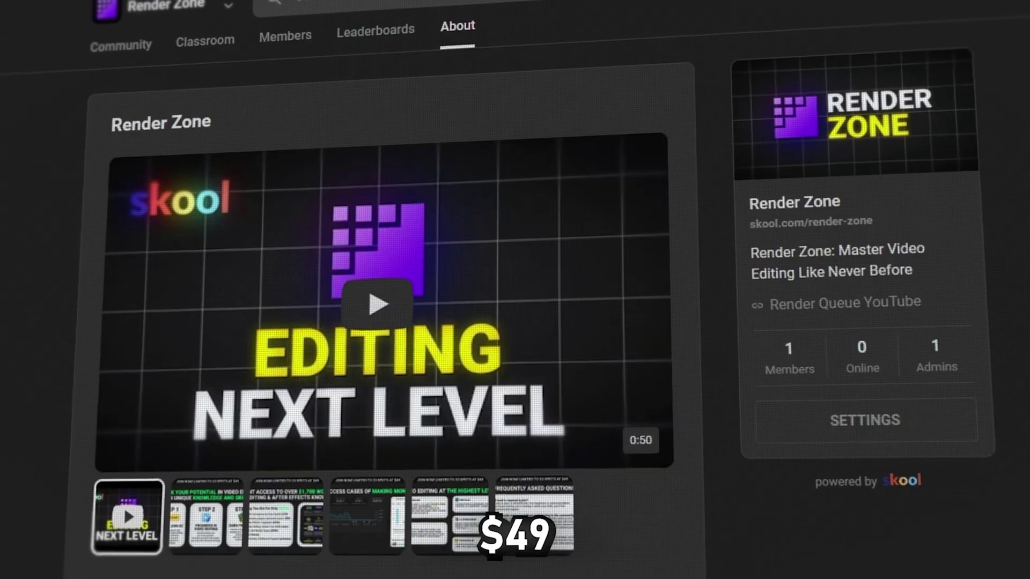
click(214, 54)
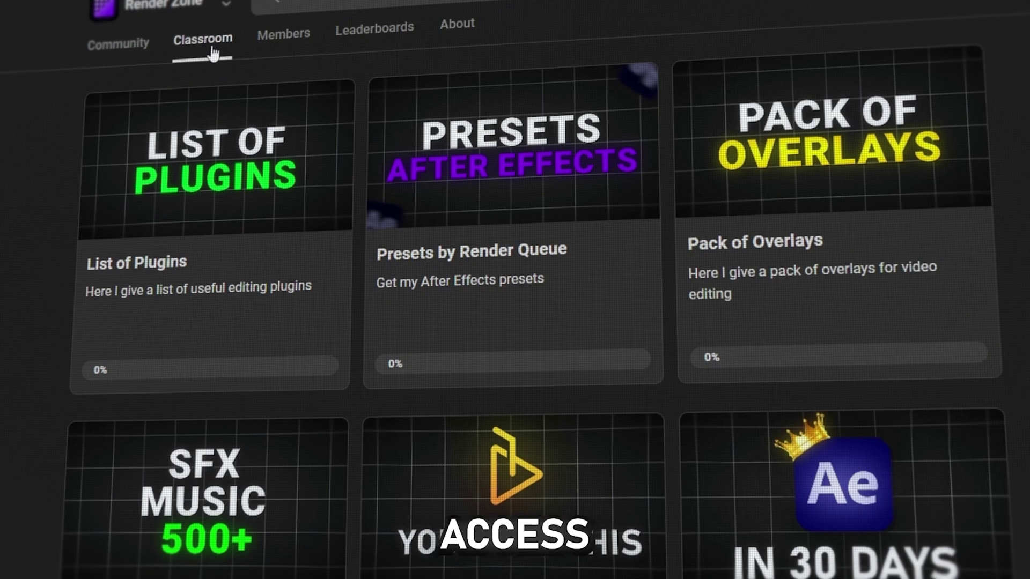
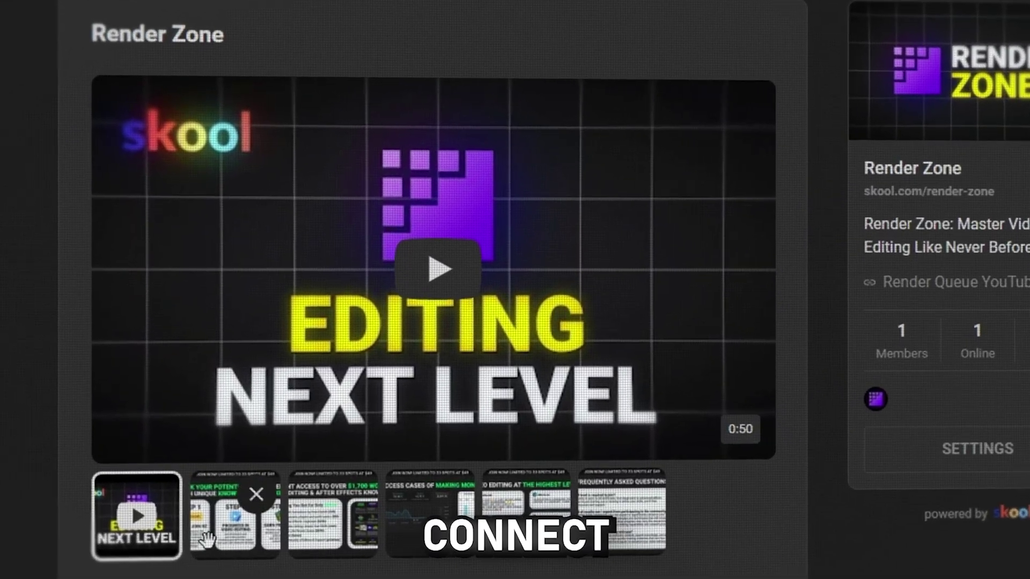
click(209, 566)
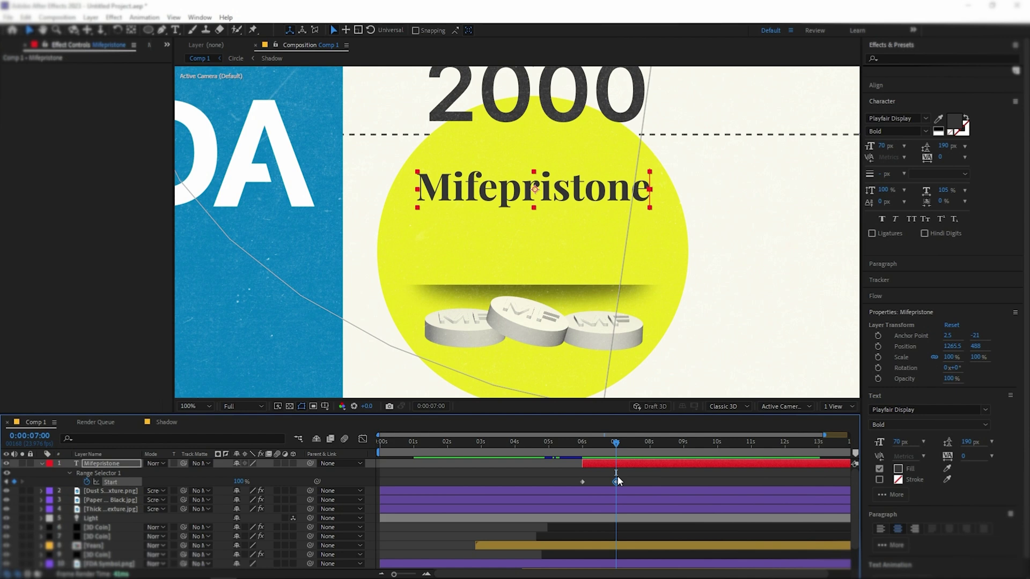
Go to 0:00:08:10 and move the Mifepristone layer below the three texture layers.
click(443, 406)
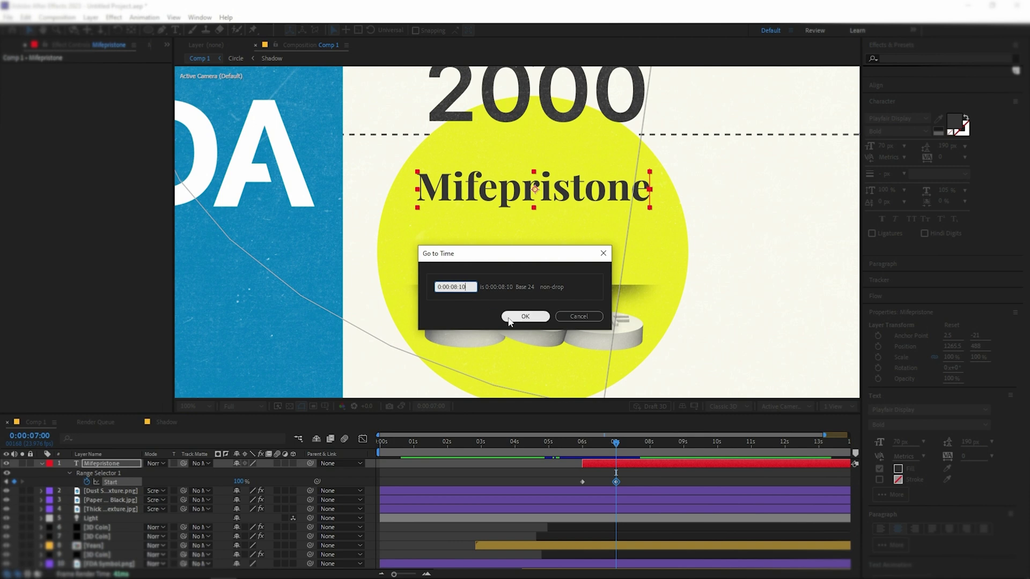
click(526, 317)
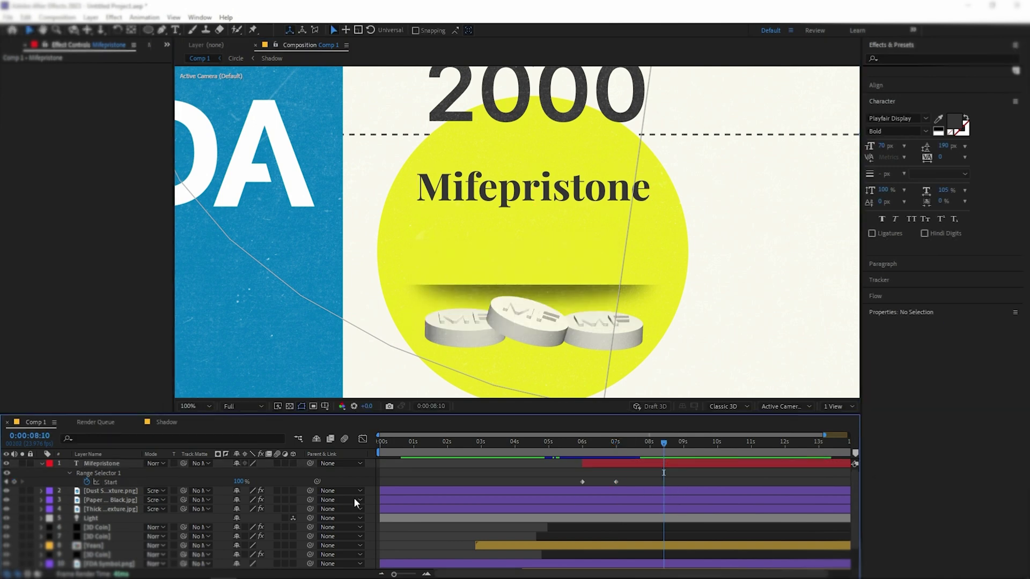
drag(102, 464, 56, 500)
click(42, 491)
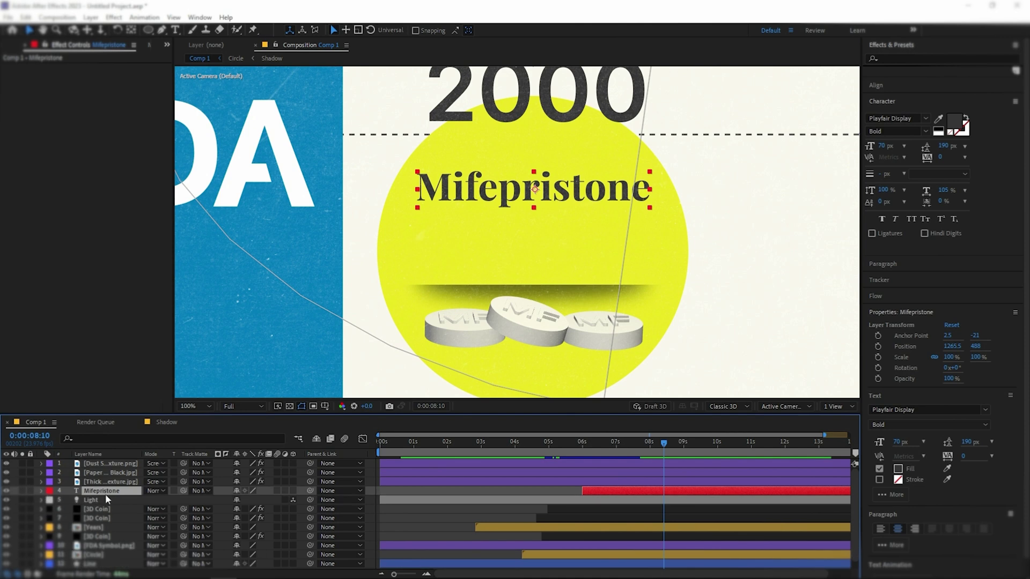
Split the layers from Mifepristone down to Line at 0:00:08:10, and delete the parts after that time.
scroll(113, 537, down, 1)
shift+click(119, 555)
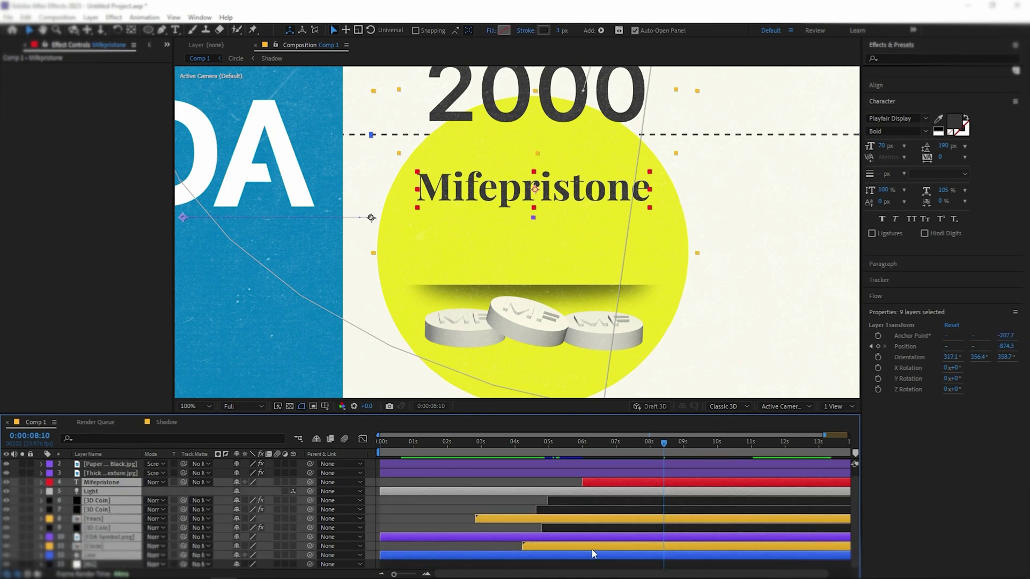
scroll(594, 554, up, 1)
key(ctrl+shift+d)
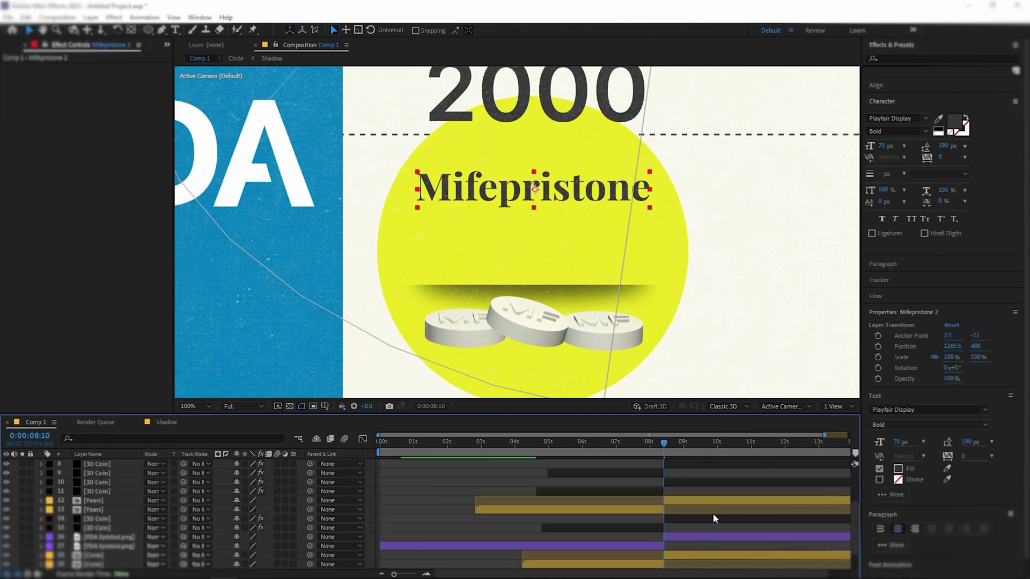
key(Delete)
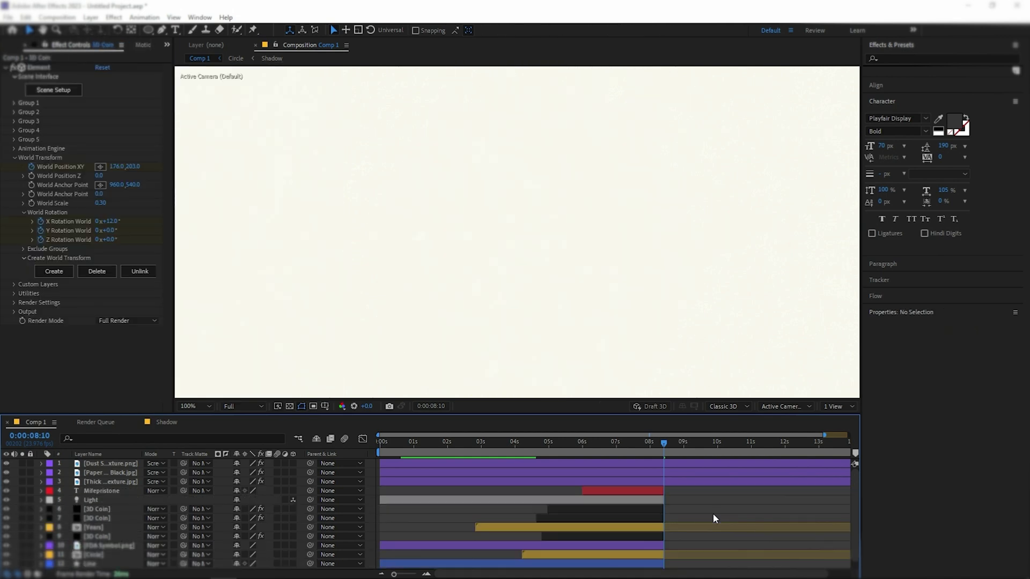
Add a text layer reading "Medication and procedural abortions in the US" over the empty background at 0:00:08:10.
drag(681, 310, 669, 257)
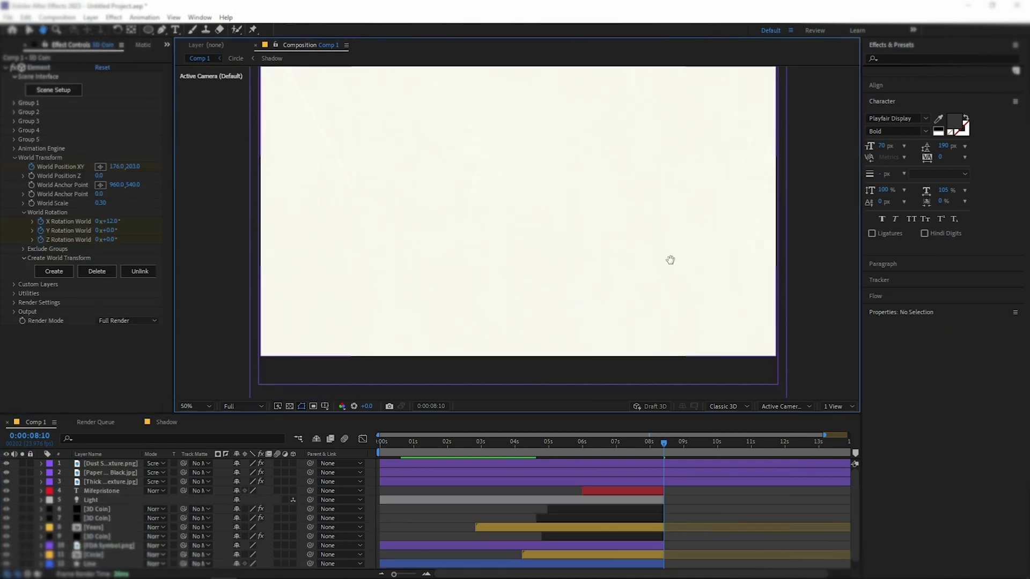
click(174, 31)
click(471, 200)
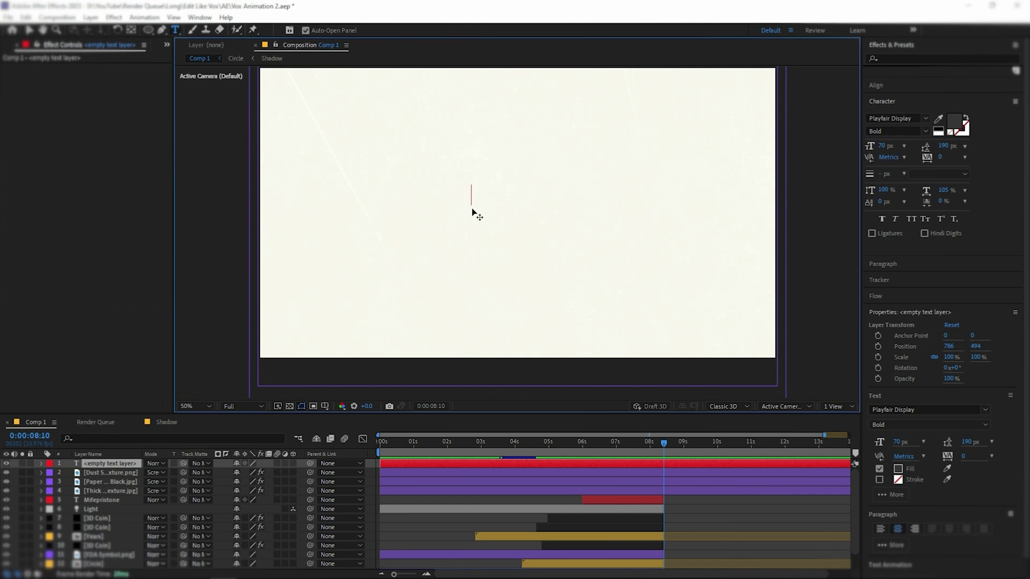
text(Medication and procedural abortions in the US)
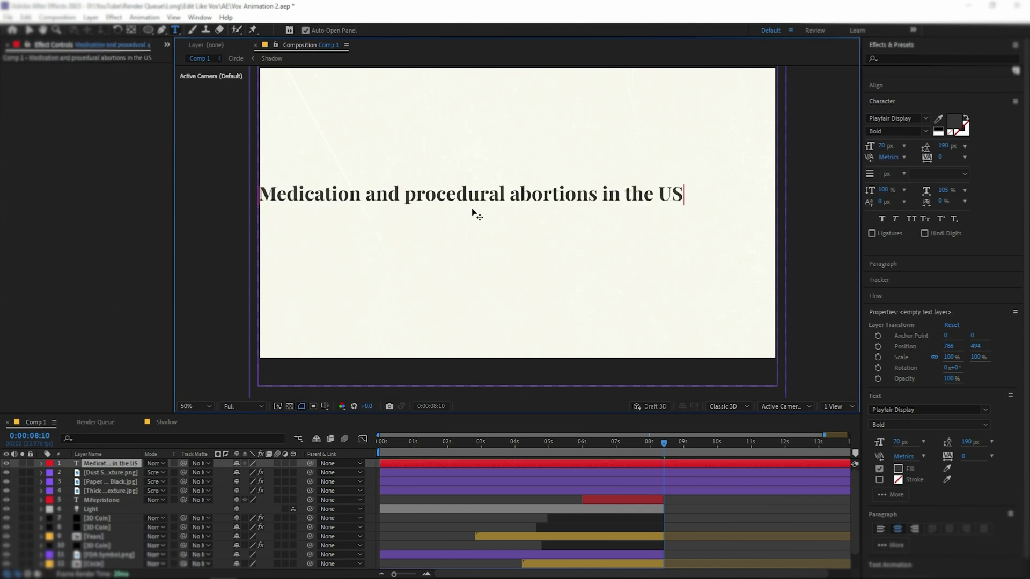
click(30, 31)
scroll(403, 250, down, 2)
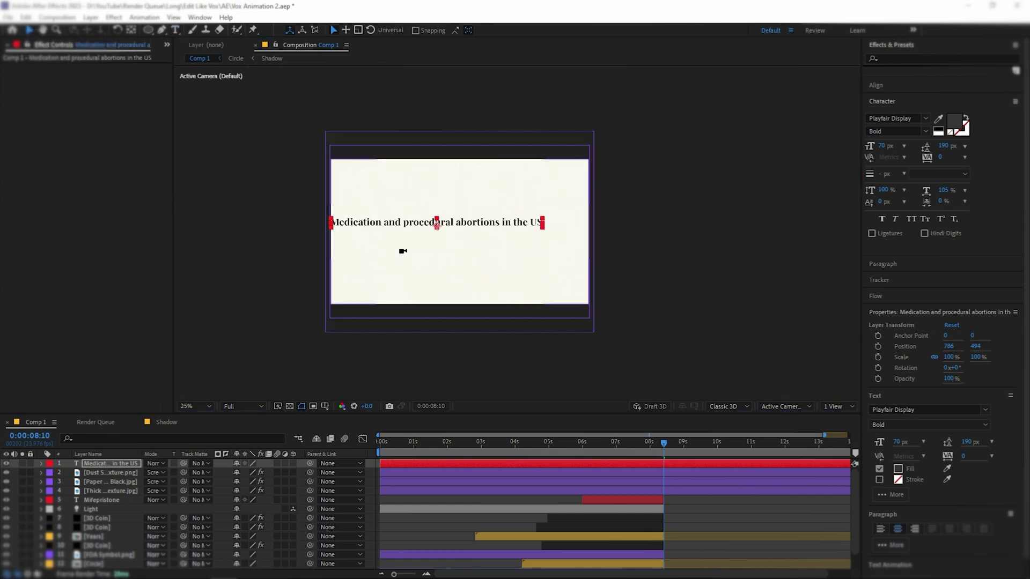
Move the title text horizontally toward the middle of the frame, to about X 984.
scroll(403, 250, up, 2)
key(space)
drag(406, 247, 417, 254)
key(v)
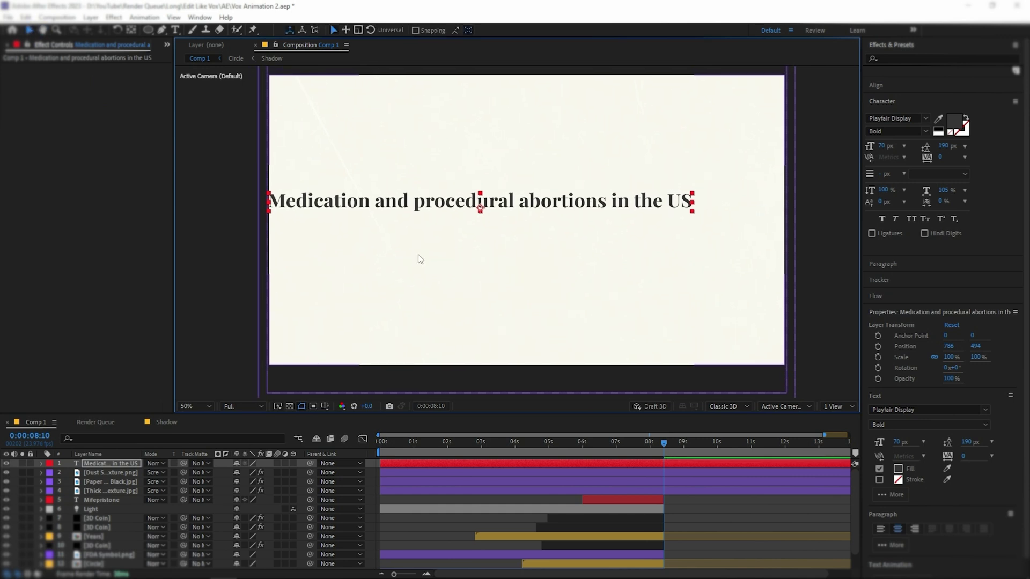
drag(574, 206, 626, 207)
key(space)
drag(644, 172, 655, 200)
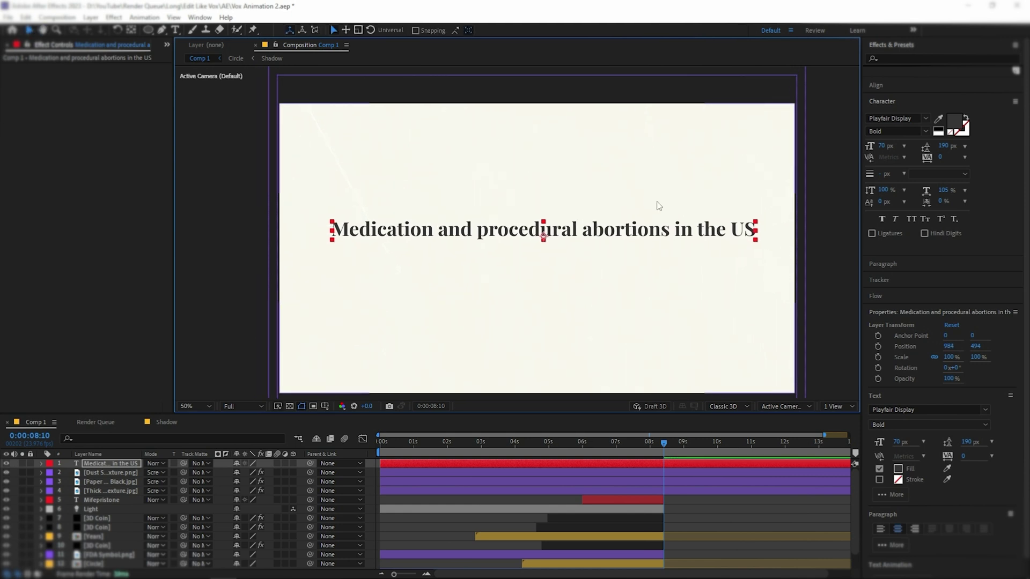
Set the title's font style to ExtraBold and its font size to 60 px, keeping the leading at 190 px.
click(926, 131)
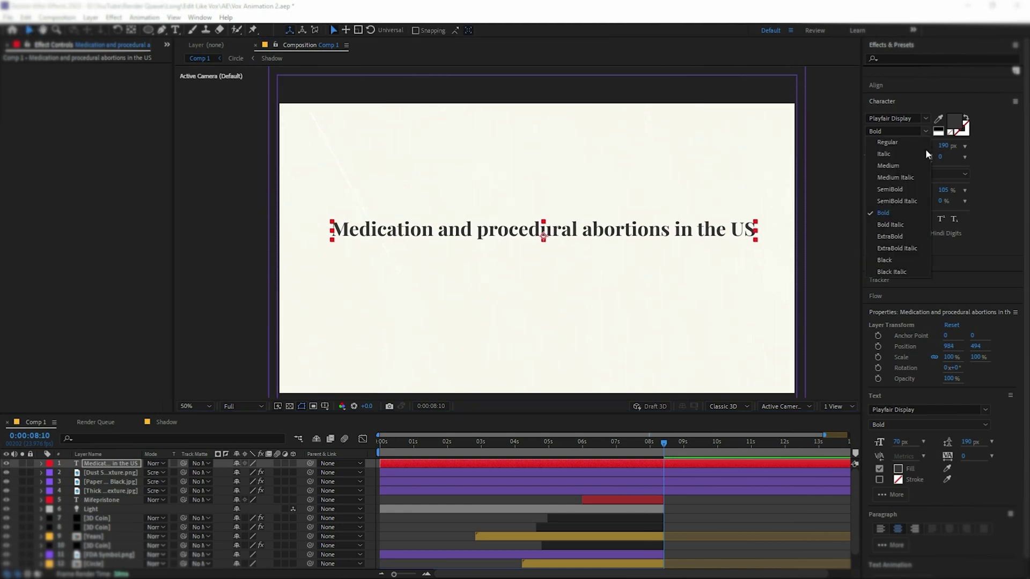
click(900, 236)
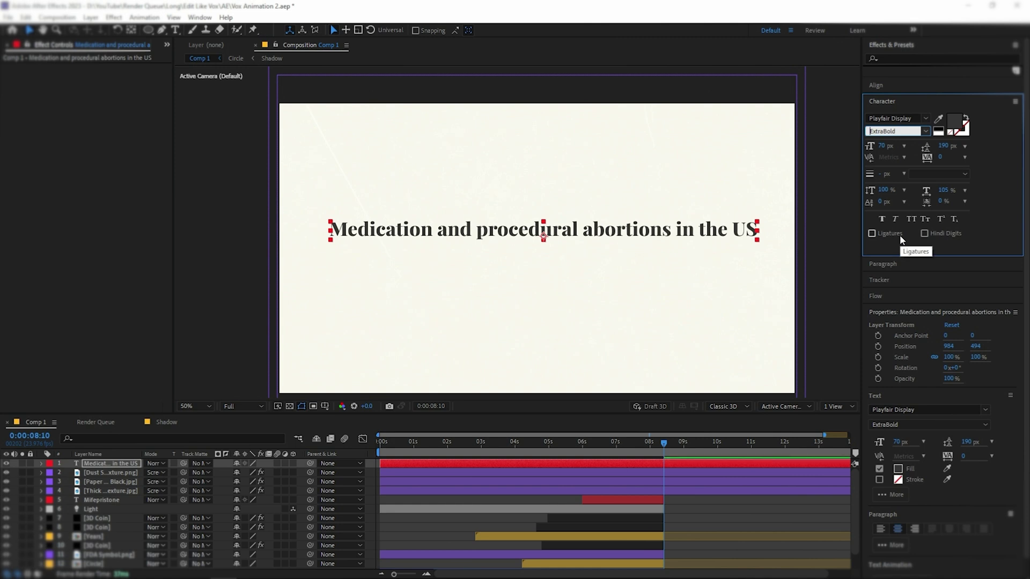
click(947, 145)
text(60)
key(Return)
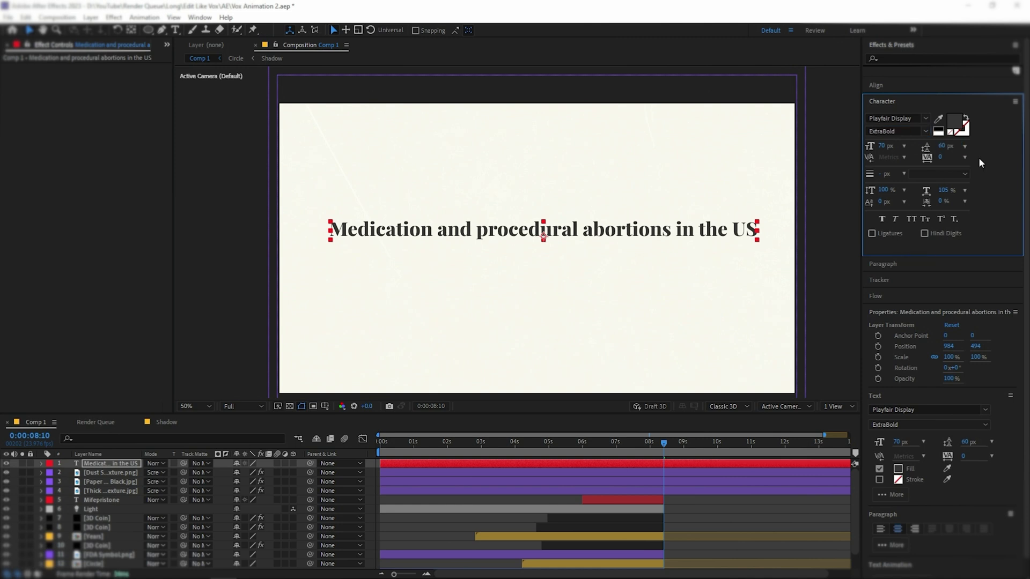
key(ctrl+z)
key(ctrl+z)
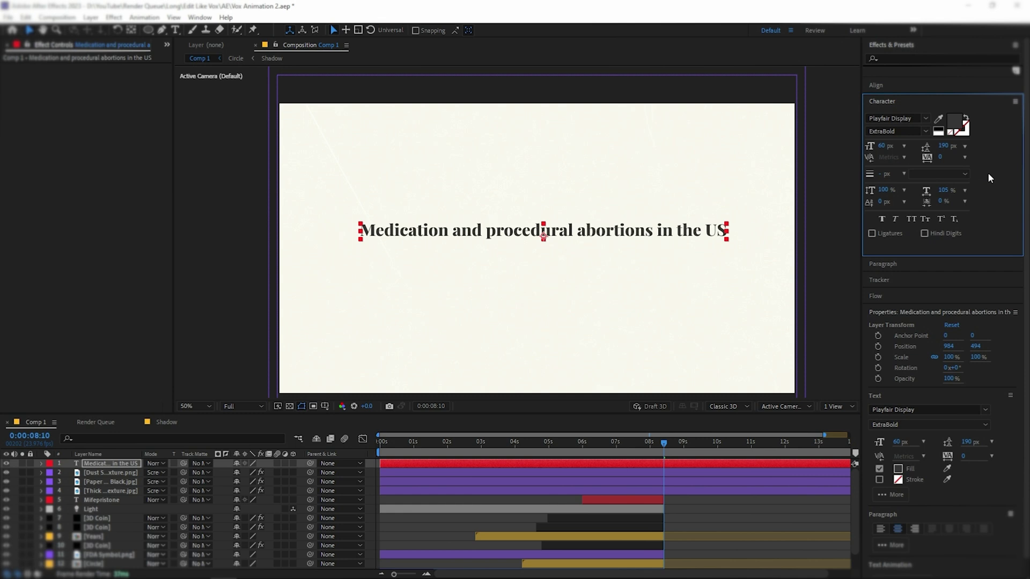
Move the title up near the frame's upper edge, to about 980, 190, and trim its layer start to 0:00:08:10.
key(p)
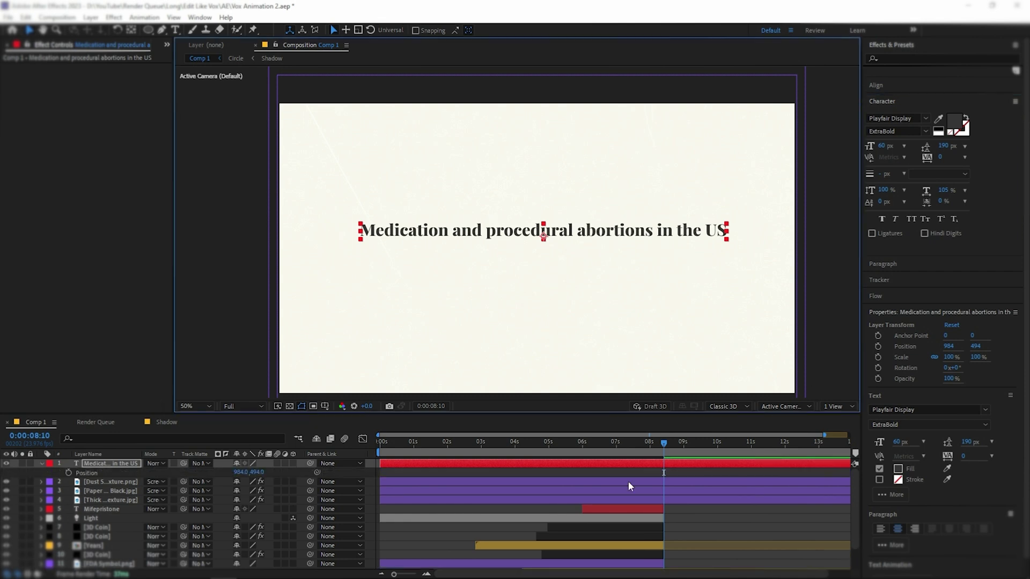
drag(544, 235, 542, 154)
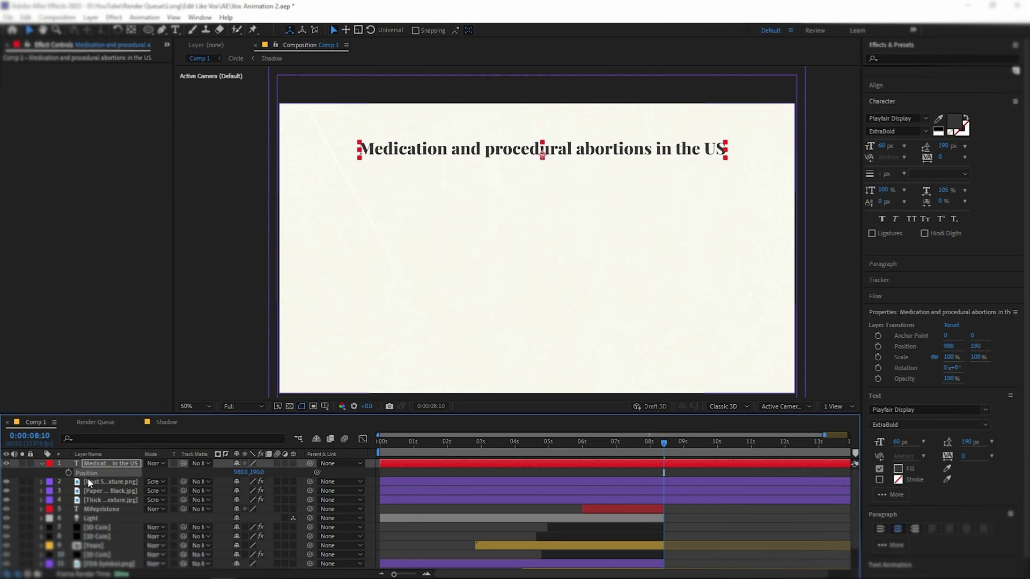
click(42, 463)
key(alt+bracketleft)
click(697, 524)
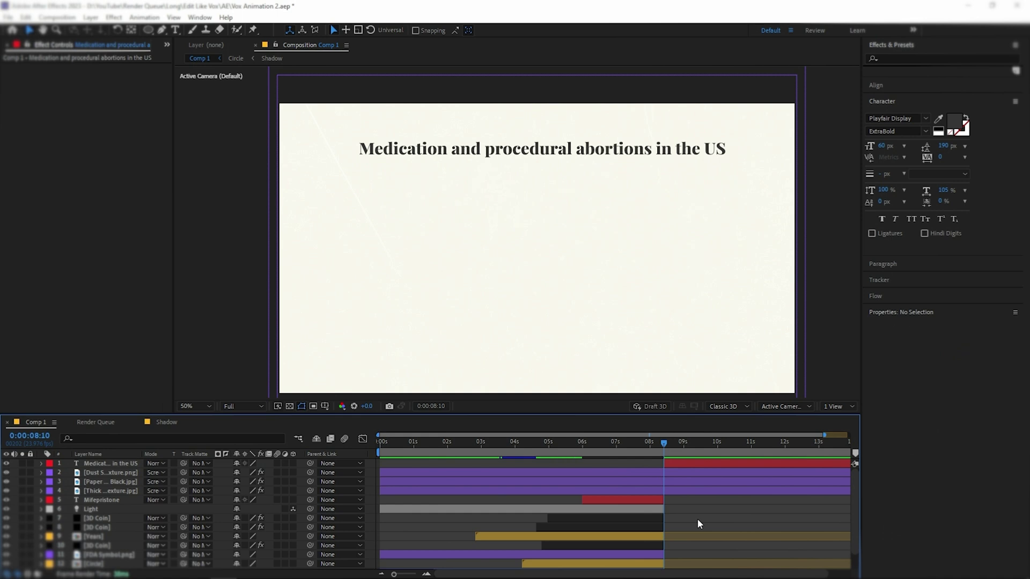
Duplicate the title layer, place the copy just below at about 980, 244, and set its font to Arial Bold Italic.
click(694, 465)
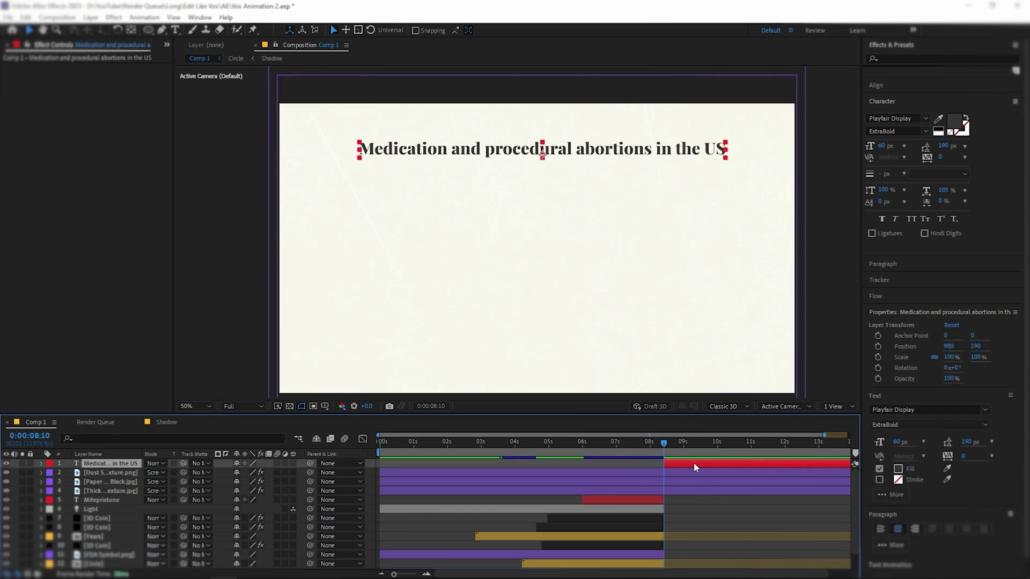
key(ctrl+d)
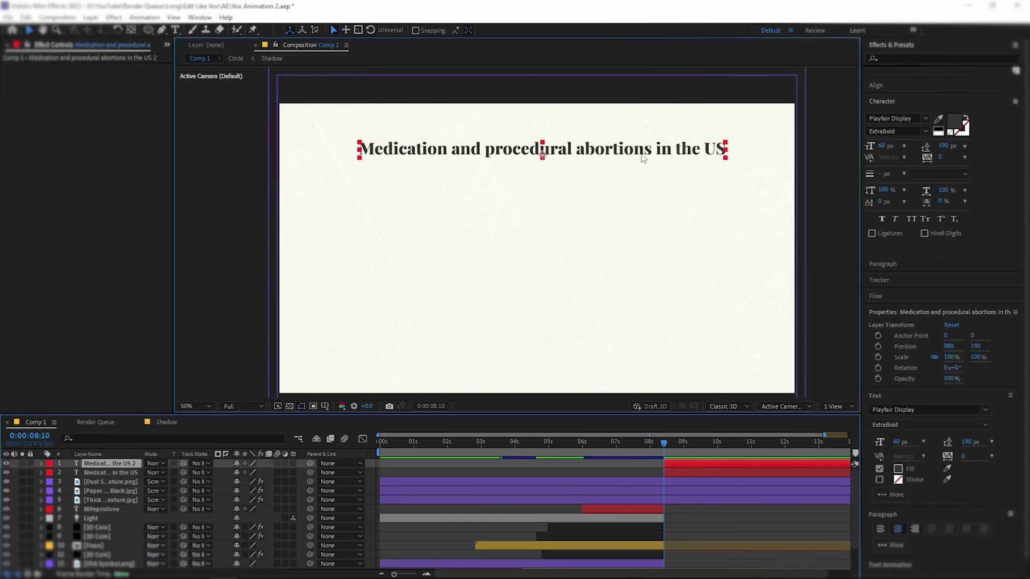
drag(642, 157, 641, 171)
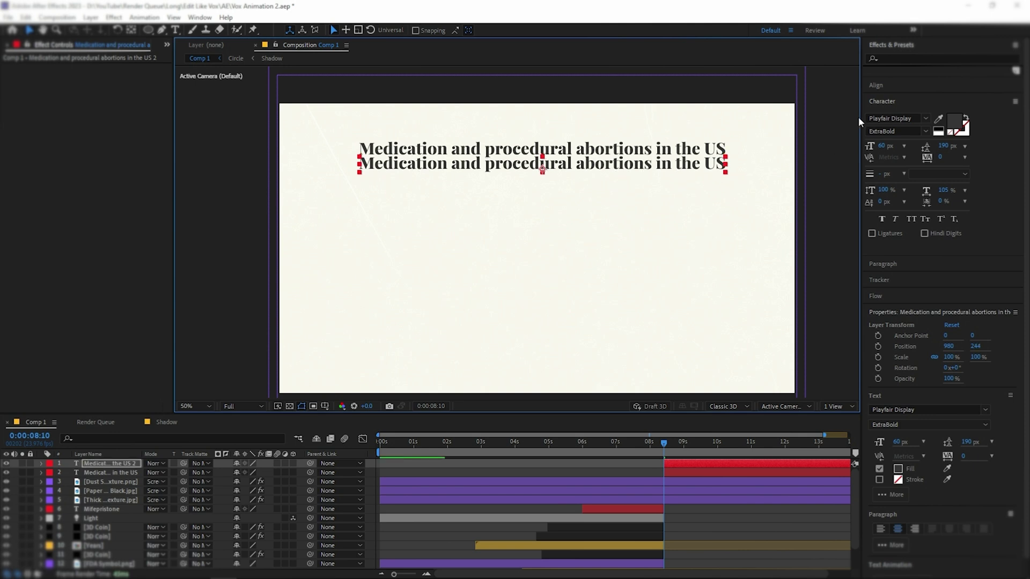
click(892, 119)
text(arial)
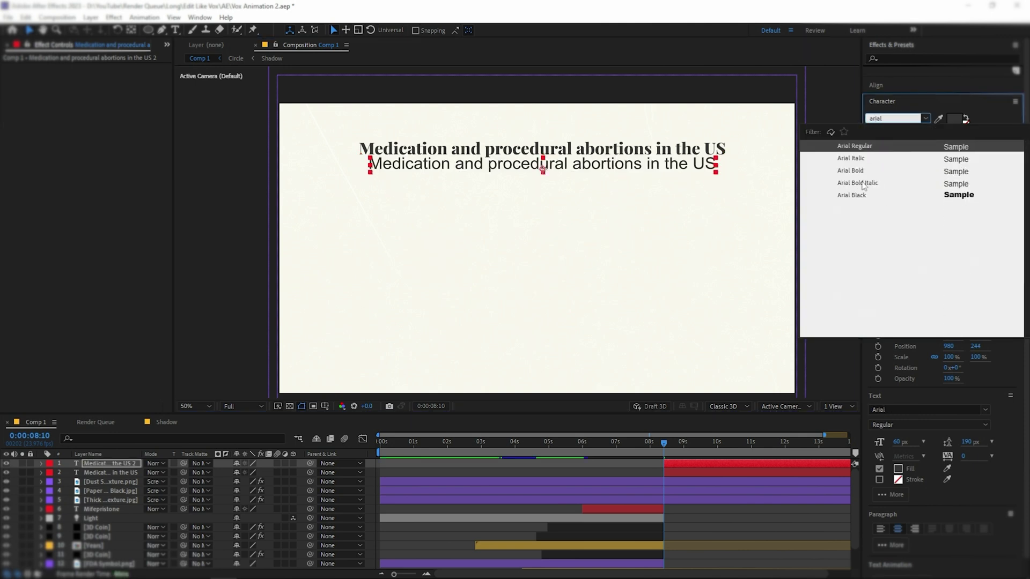
click(863, 186)
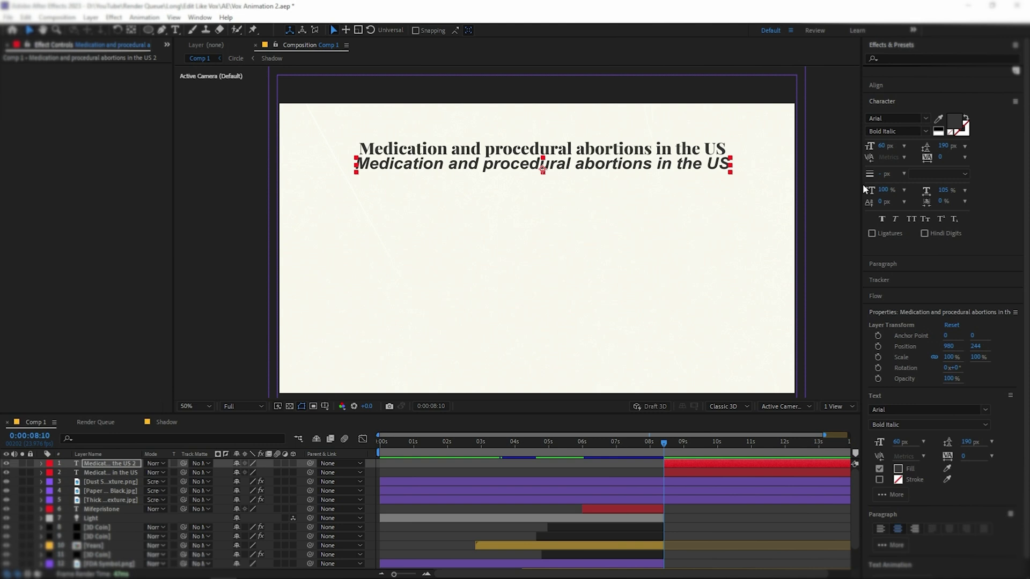
Replace the duplicate's text with "Guttmacher Institute" and center its anchor point.
double_click(494, 163)
text(Guttmacher Institute)
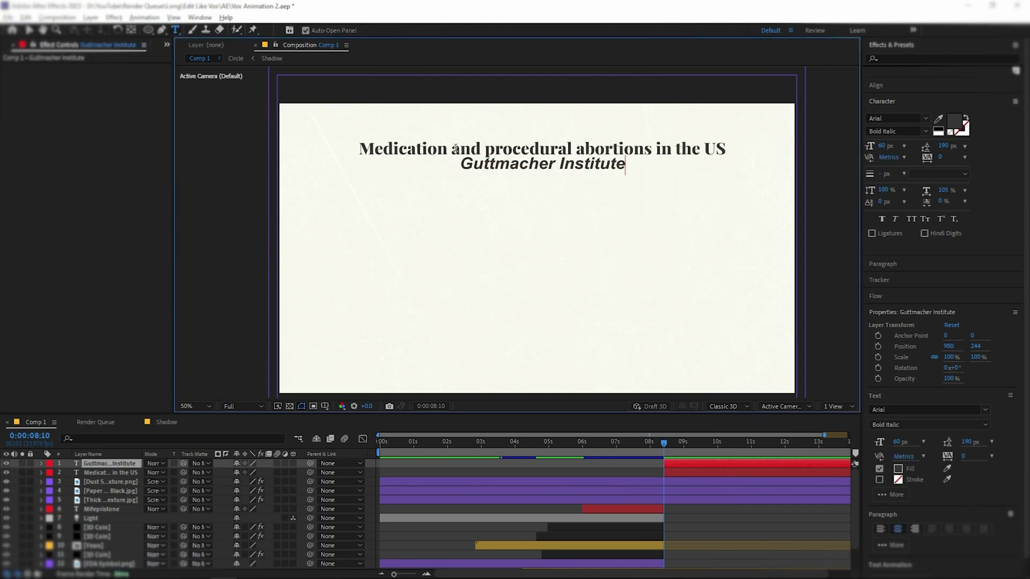
key(Escape)
key(ctrl+alt+Home)
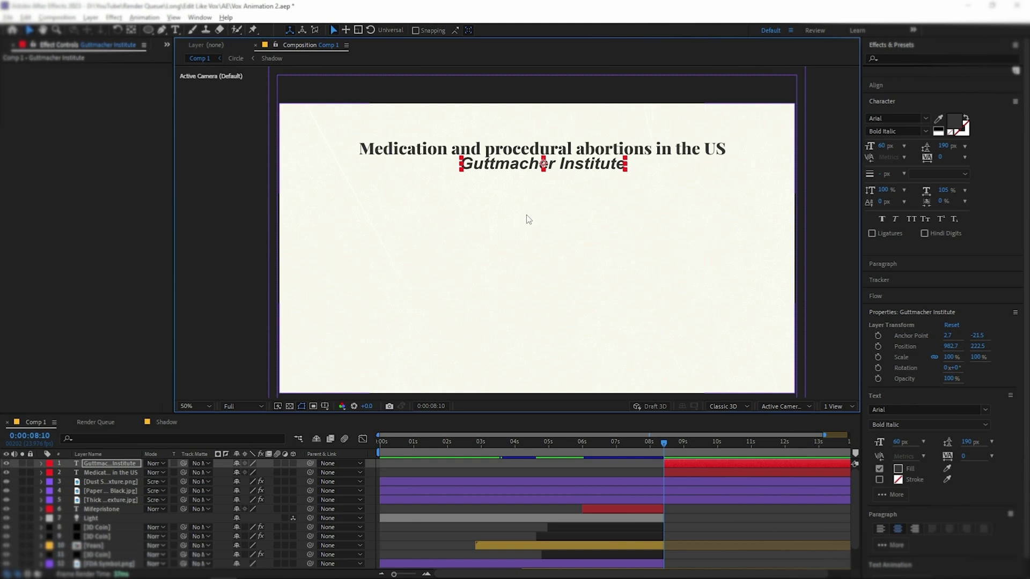
Set the Guttmacher Institute text to 25 px and align it beneath the start of the title.
click(882, 147)
text(25)
key(Return)
scroll(476, 166, up, 1)
drag(615, 169, 320, 171)
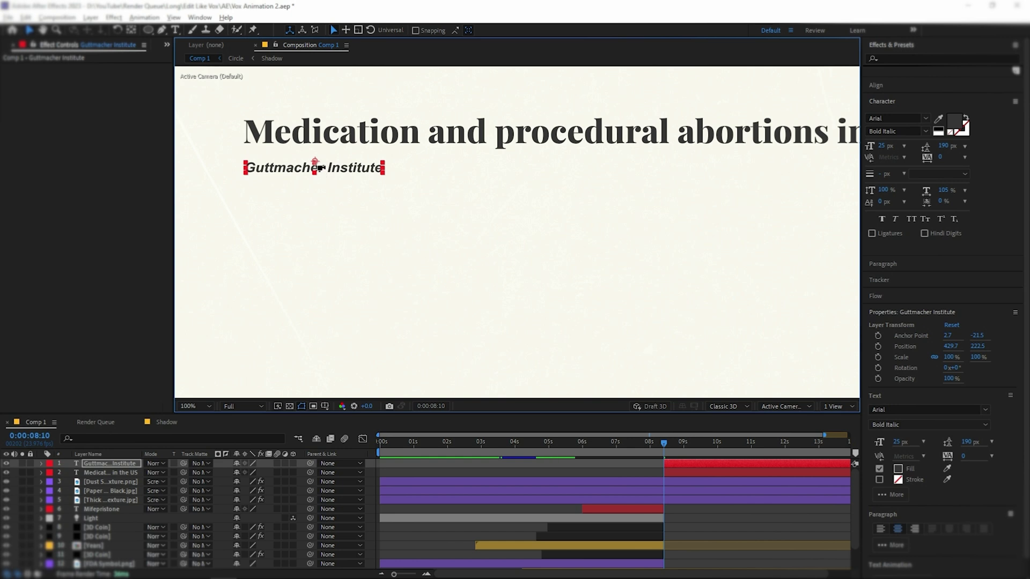
Set the Guttmacher Institute layer's opacity to 50%.
key(t)
click(237, 473)
text(50)
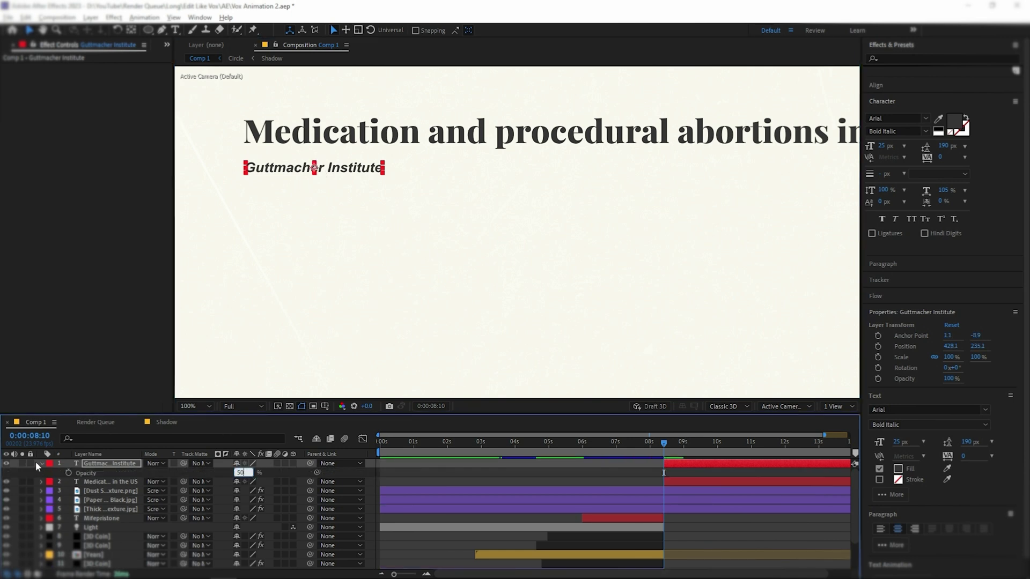
click(41, 463)
Set the Guttmacher Institute layer's position to 450, 250.
key(p)
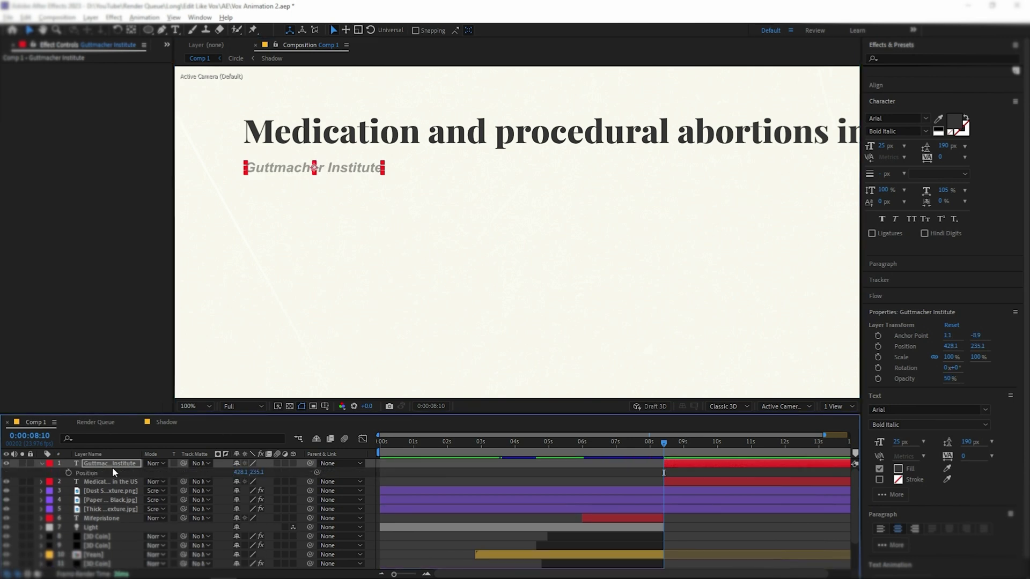
drag(240, 472, 241, 476)
text(0)
key(Return)
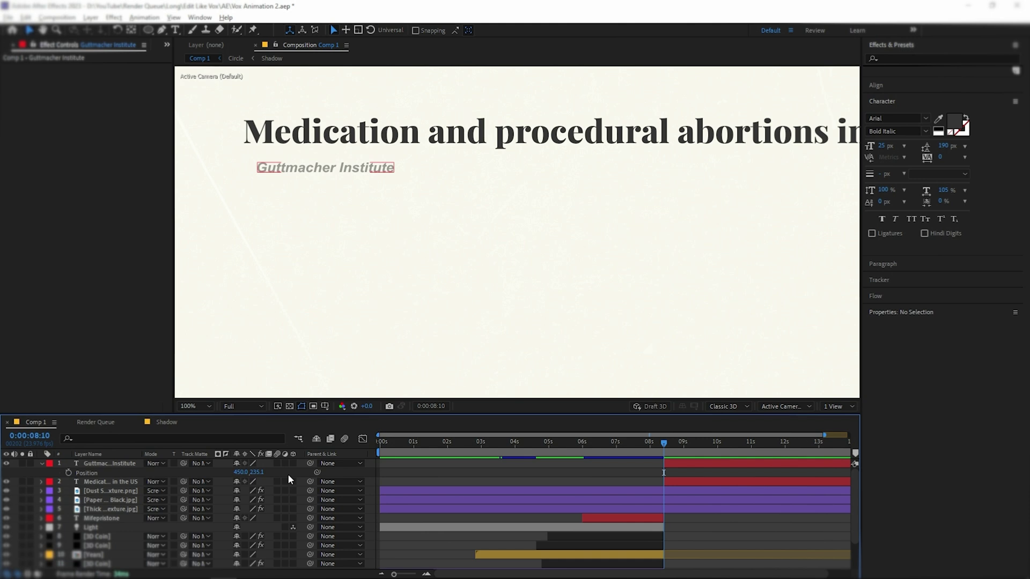
drag(257, 473, 265, 474)
click(258, 473)
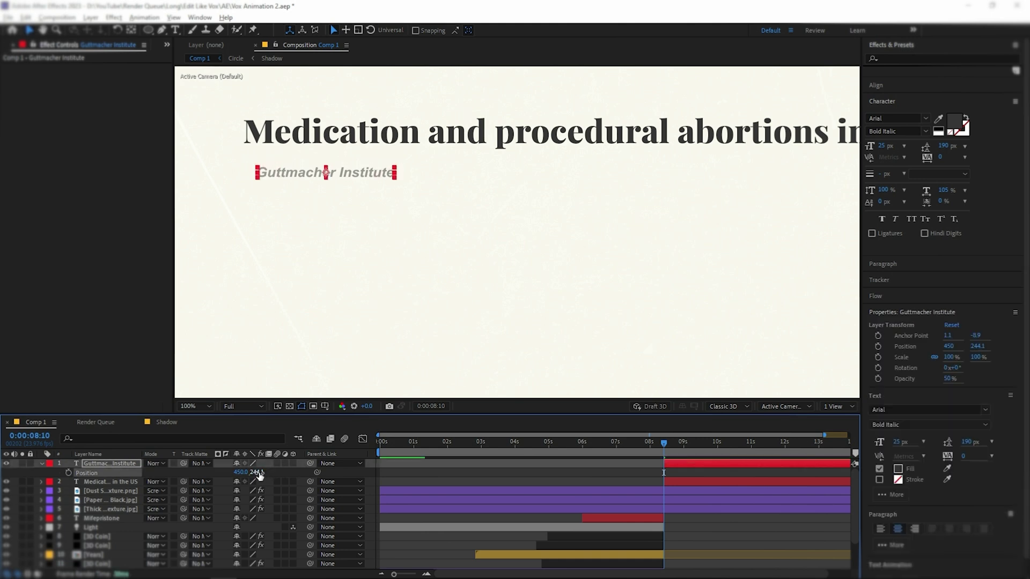
text(250)
click(281, 470)
scroll(444, 306, down, 2)
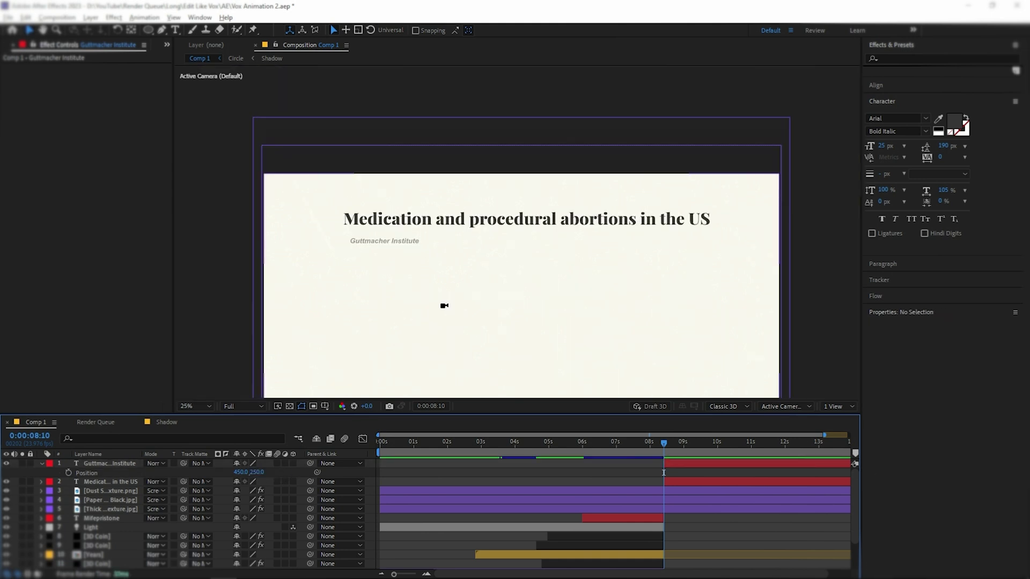
drag(445, 306, 445, 248)
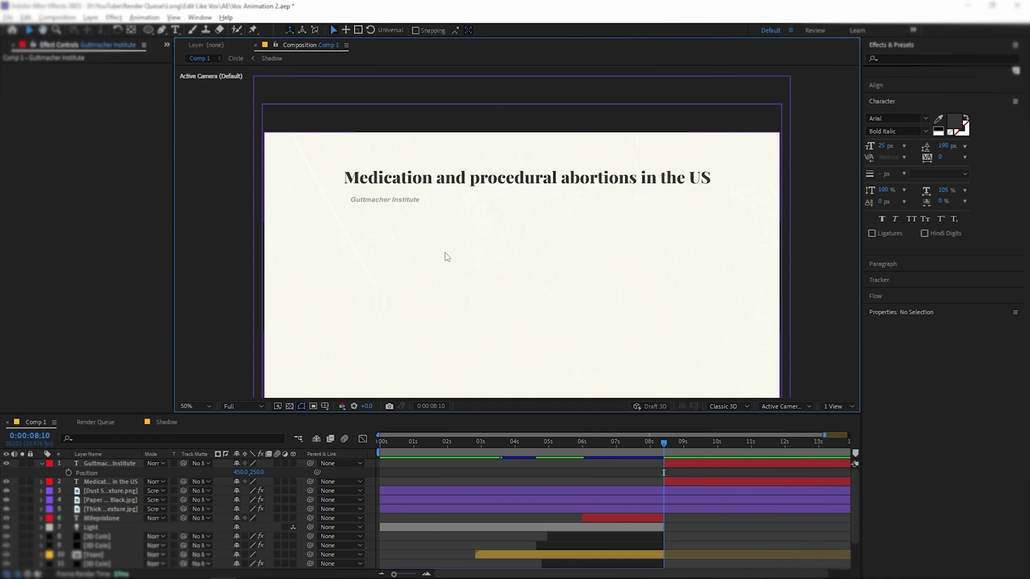
Duplicate the Guttmacher Institute layer, move the copy to about 1110, 330, and set its font to Inter Medium.
click(42, 464)
click(110, 464)
key(ctrl+d)
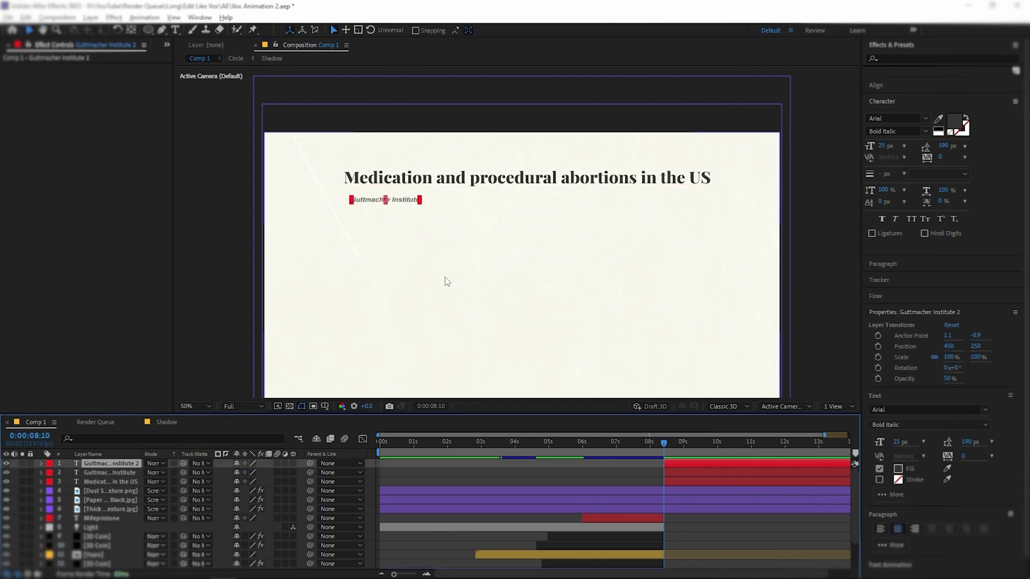
drag(406, 203, 579, 227)
click(889, 119)
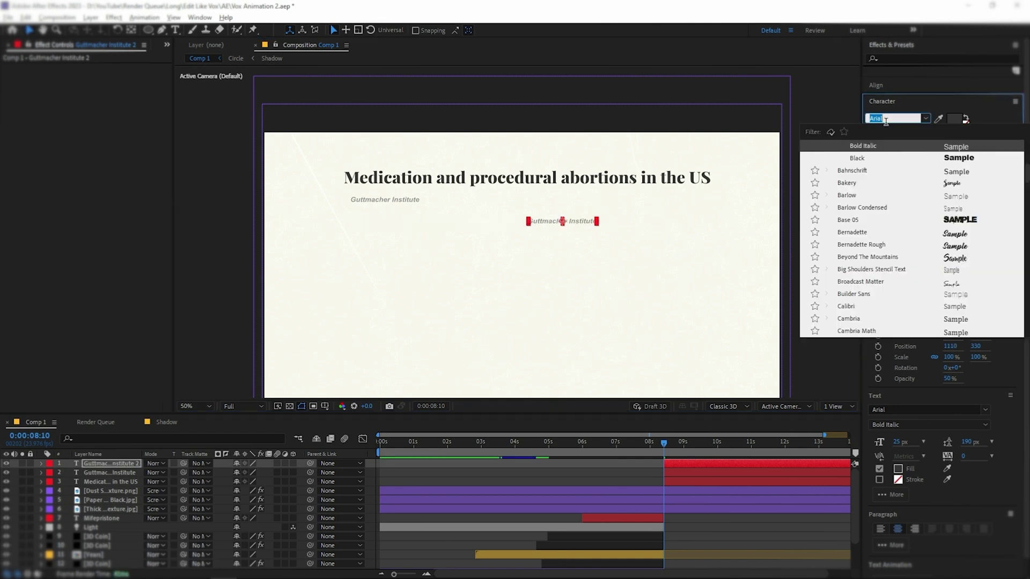
text(inter)
click(888, 160)
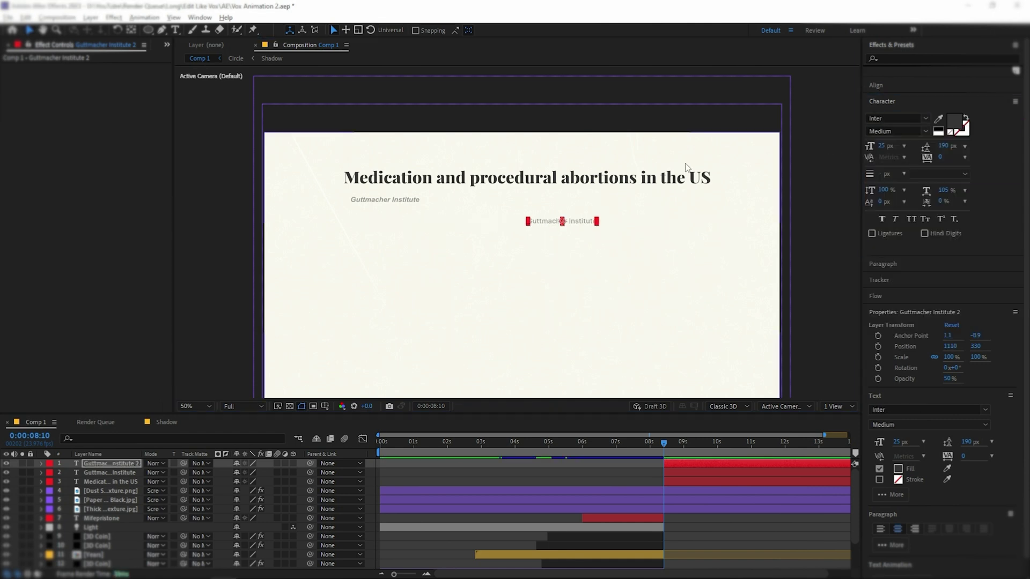
Replace the new copy's text with "Medication" and move it horizontally to about X 921.
double_click(585, 221)
text(Medication)
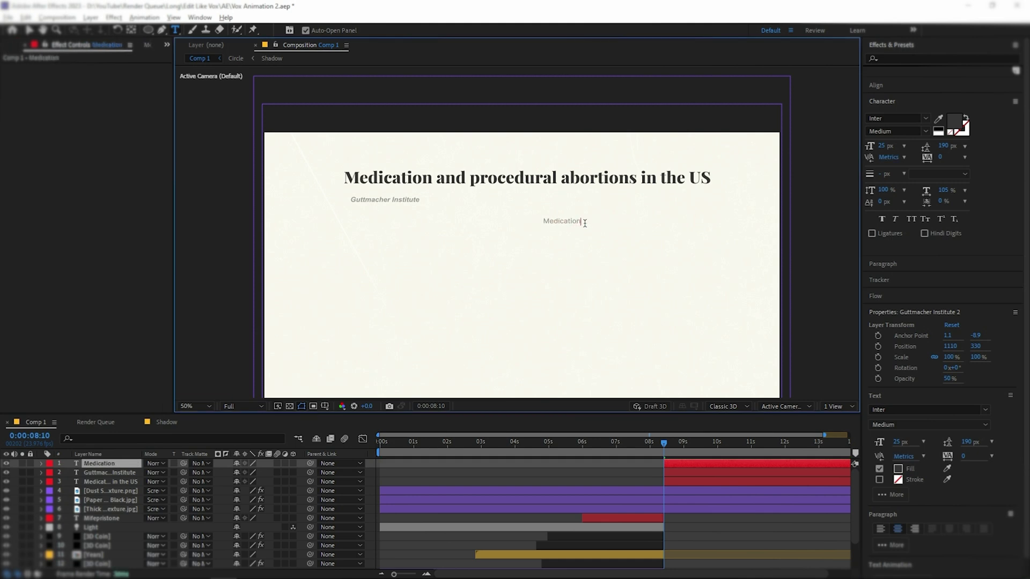
key(Escape)
scroll(569, 223, up, 2)
drag(554, 225, 453, 224)
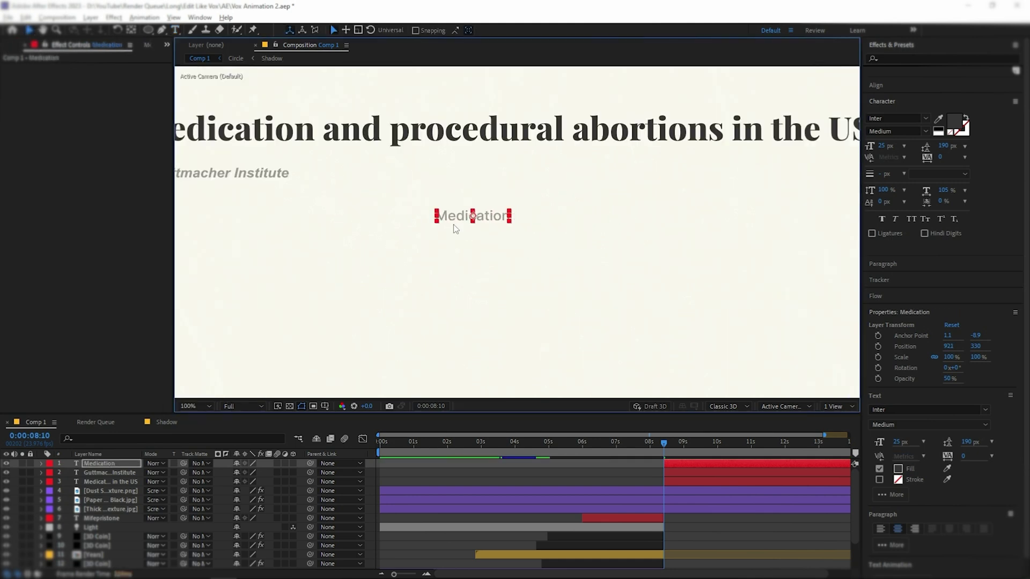
Set the Medication layer's opacity to 100%.
key(t)
click(240, 472)
text(100)
click(279, 473)
click(42, 464)
click(487, 217)
Set the Medication layer's position to 850, 310.
key(space)
drag(552, 246, 553, 240)
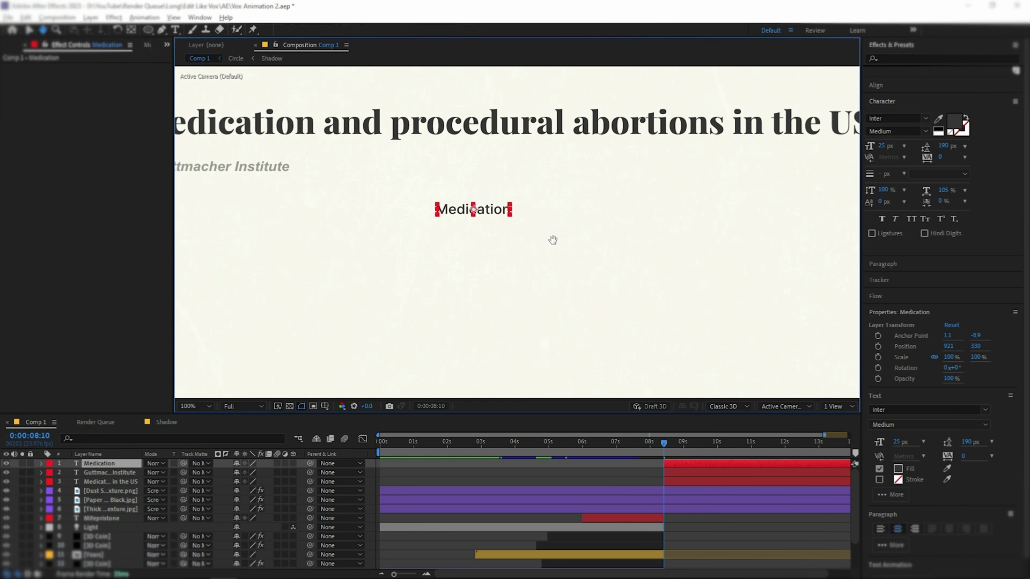
key(p)
key(Left)
key(Left)
key(Left)
key(Left)
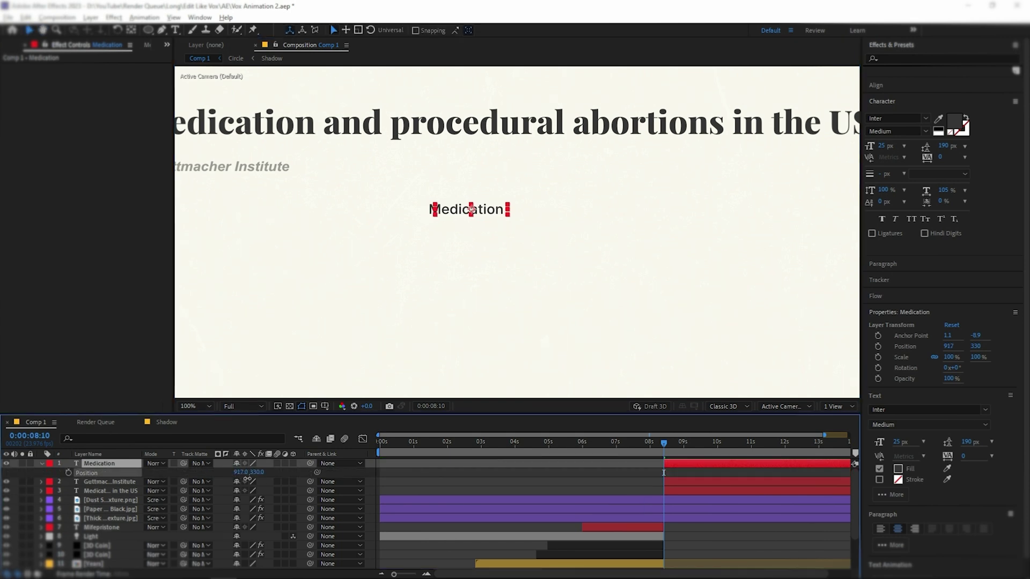
mouse_move(248, 472)
mouse_down()
mouse_move(263, 474)
mouse_move(214, 480)
mouse_move(259, 474)
mouse_up()
click(290, 475)
click(259, 473)
text(310)
click(277, 475)
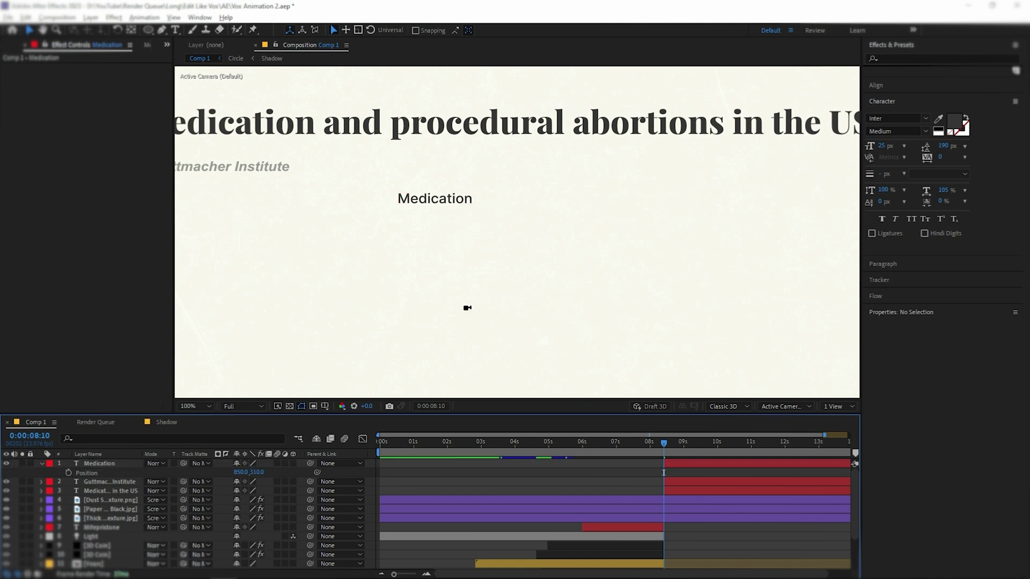
Duplicate the Medication layer and move the copy horizontally to about X 1219.
scroll(468, 308, down, 1)
drag(807, 268, 815, 205)
scroll(486, 191, up, 3)
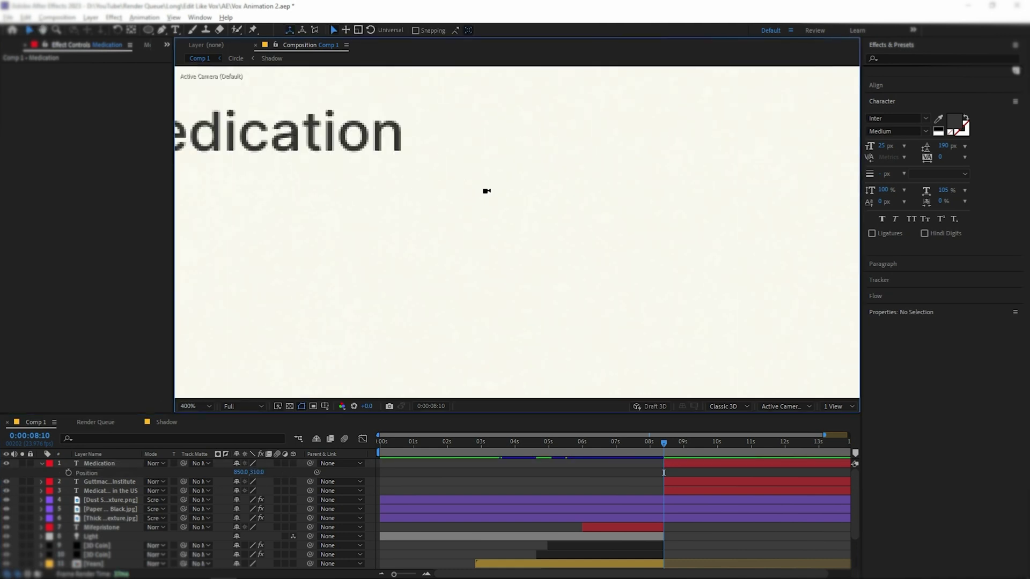
scroll(487, 191, down, 8)
scroll(486, 192, up, 1)
click(683, 464)
key(ctrl+d)
drag(454, 178, 651, 181)
Set the Medication copy's horizontal position to 1110, keeping Y at 310.
click(42, 474)
key(p)
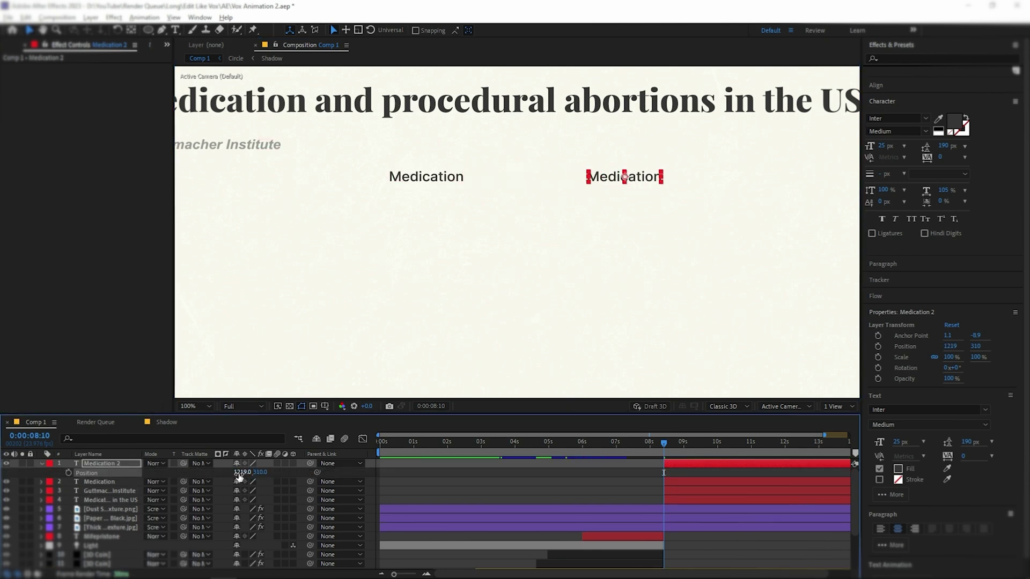
mouse_move(242, 473)
mouse_down()
mouse_move(228, 478)
mouse_move(254, 476)
mouse_up()
click(243, 472)
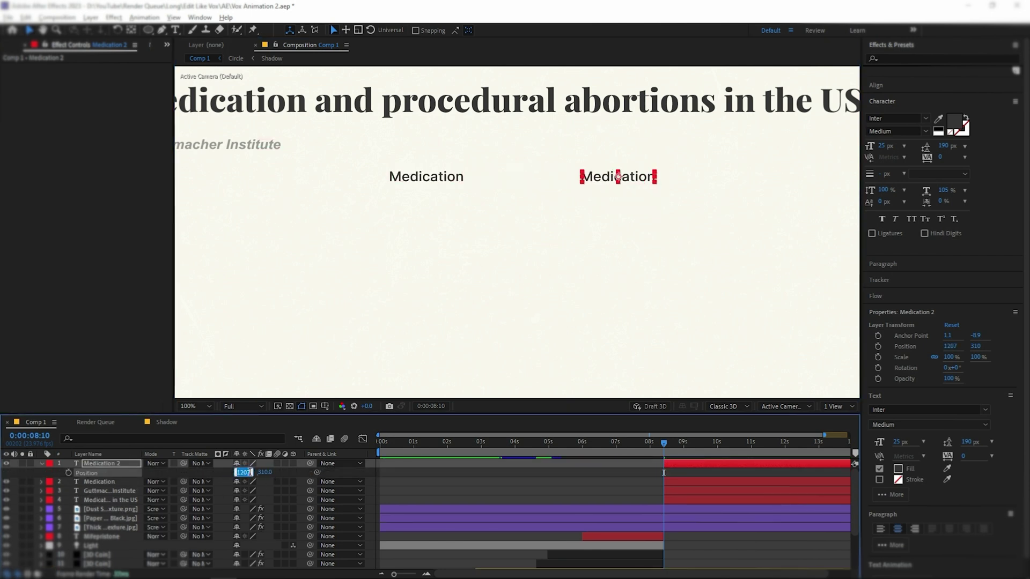
click(288, 469)
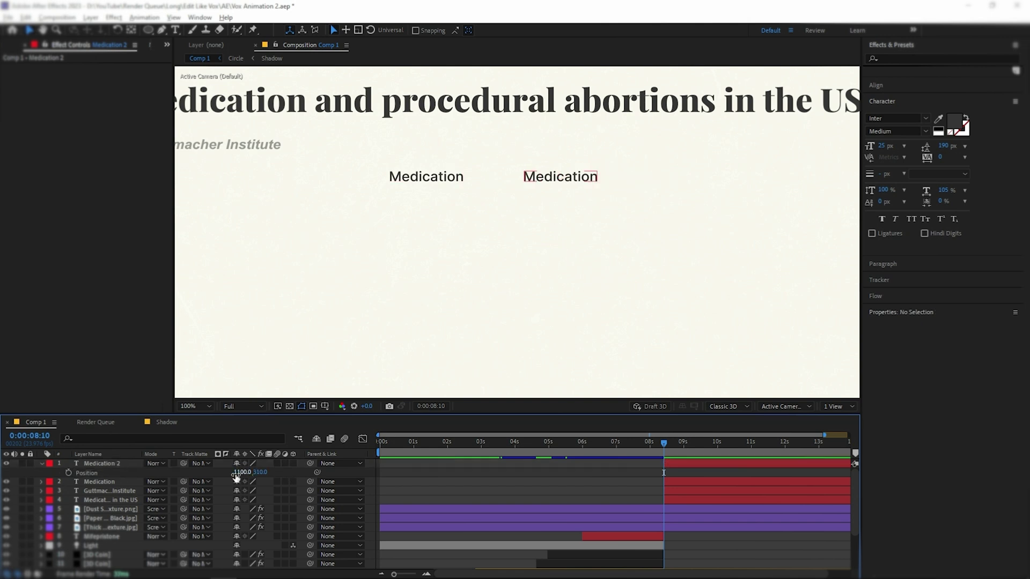
Replace the Medication copy's text with "Procedural".
double_click(565, 176)
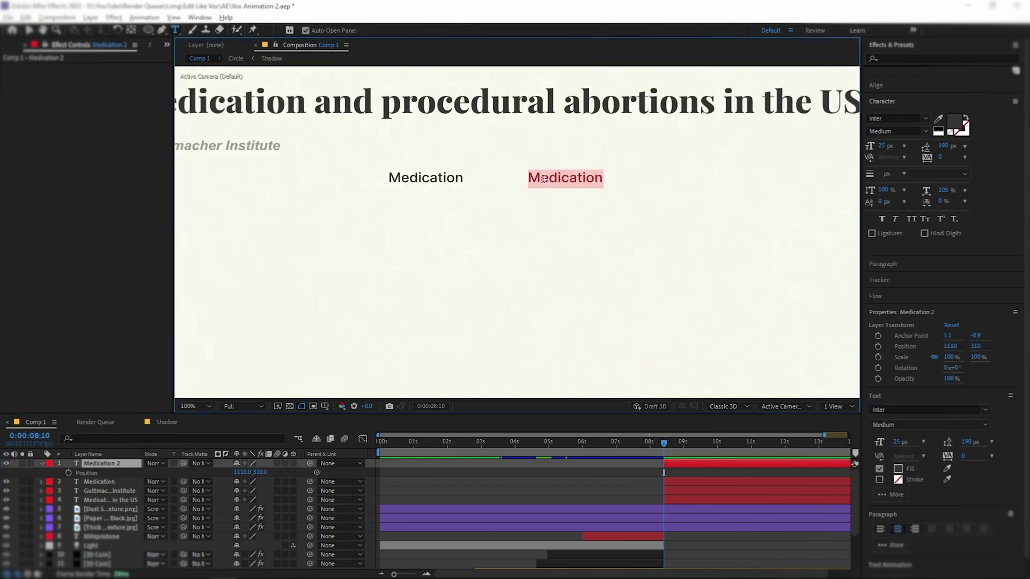
text(Procedural)
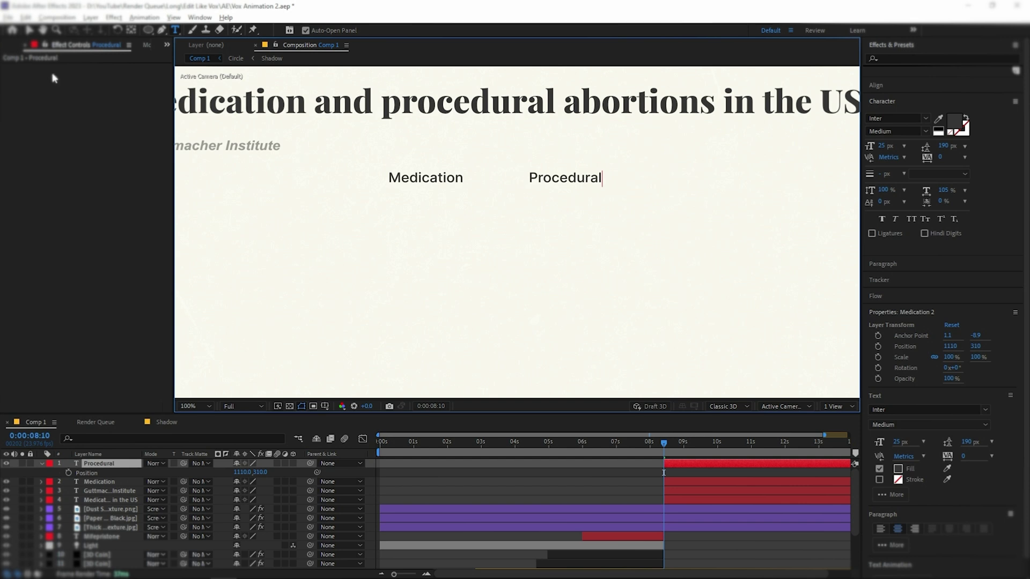
click(29, 31)
click(24, 469)
scroll(394, 315, down, 1)
click(747, 315)
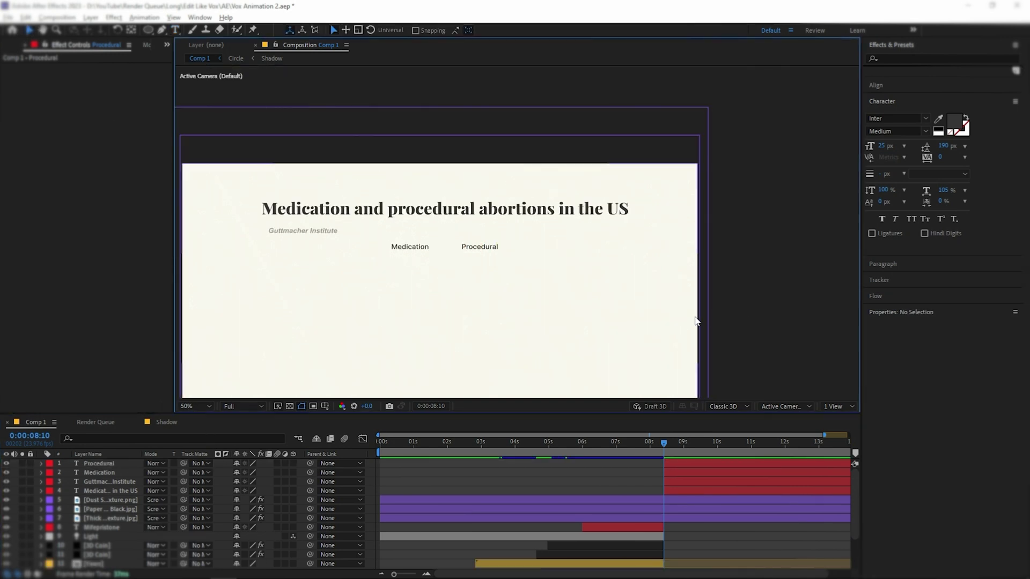
Apply All Caps to the Medication and Procedural labels.
scroll(442, 256, up, 1)
click(392, 238)
click(911, 219)
click(541, 239)
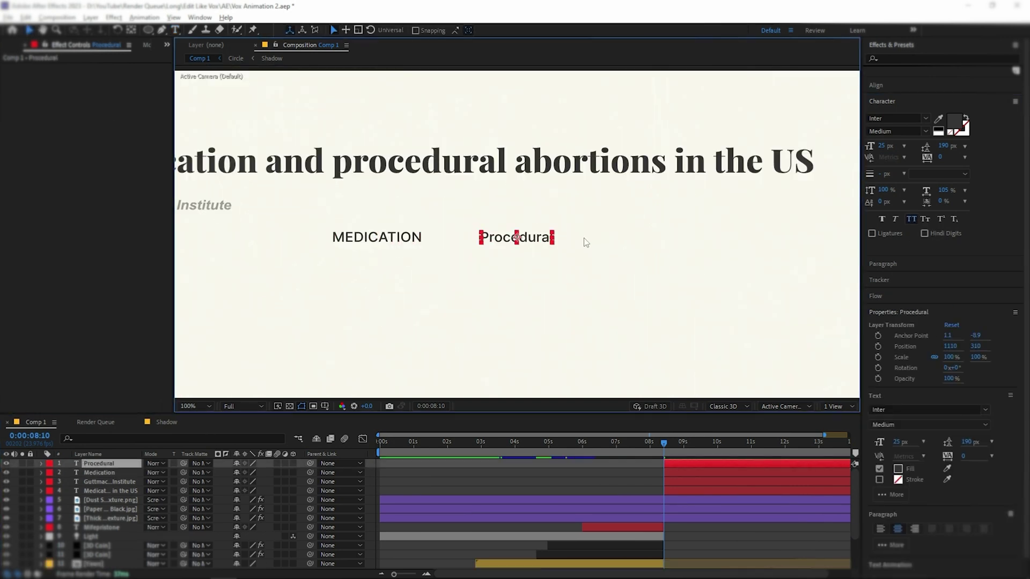
click(911, 219)
click(498, 280)
scroll(499, 280, down, 1)
click(751, 301)
drag(592, 299, 628, 294)
scroll(497, 260, up, 1)
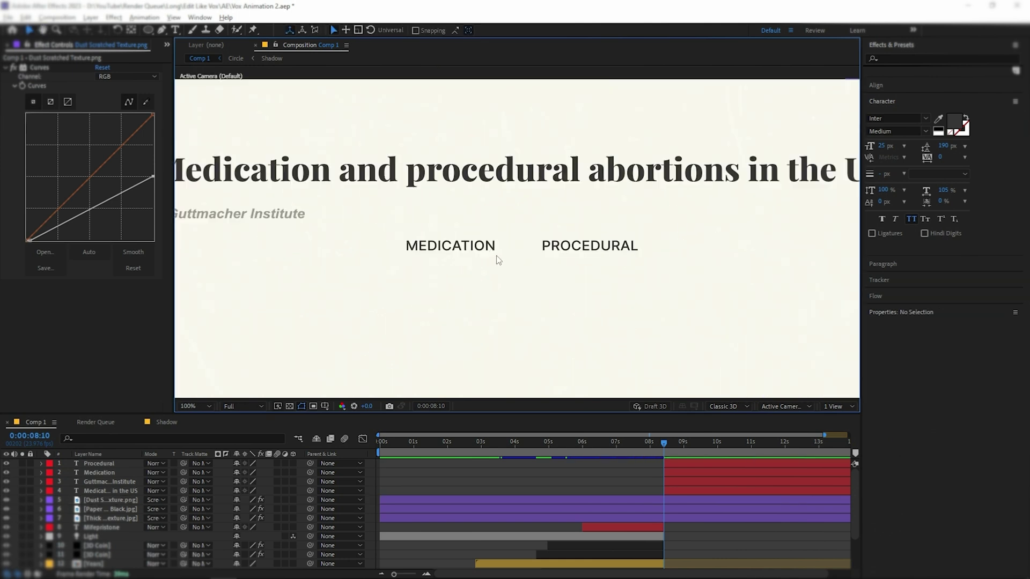
Draw a square of about 19 px just before the MEDICATION label as its legend marker.
click(148, 30)
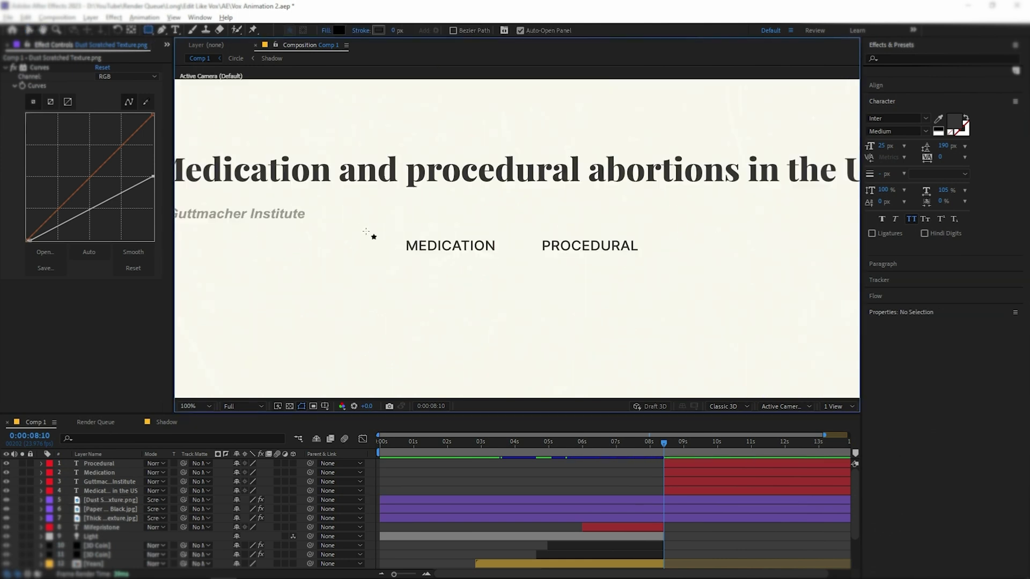
scroll(366, 232, up, 4)
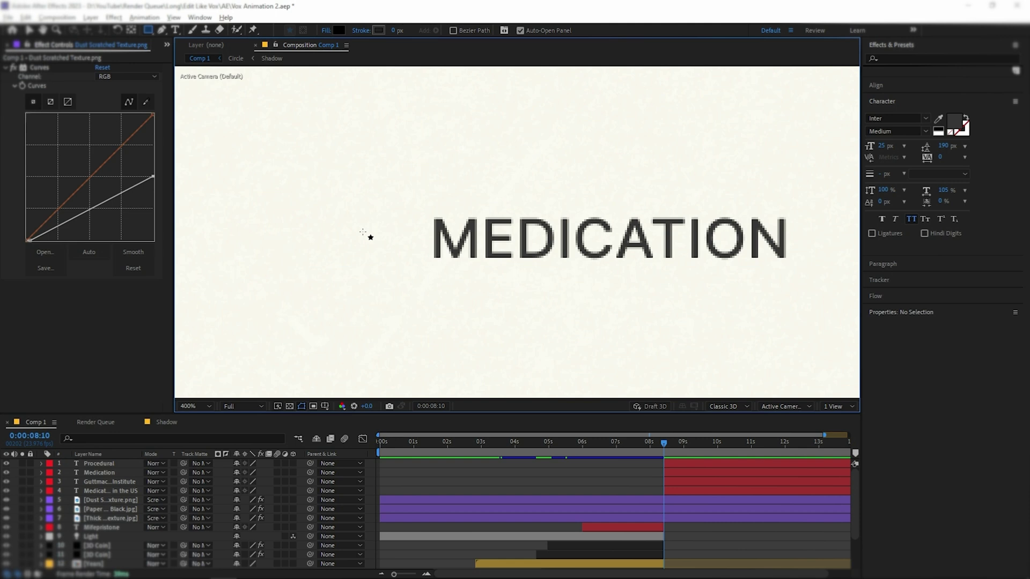
drag(363, 232, 380, 249)
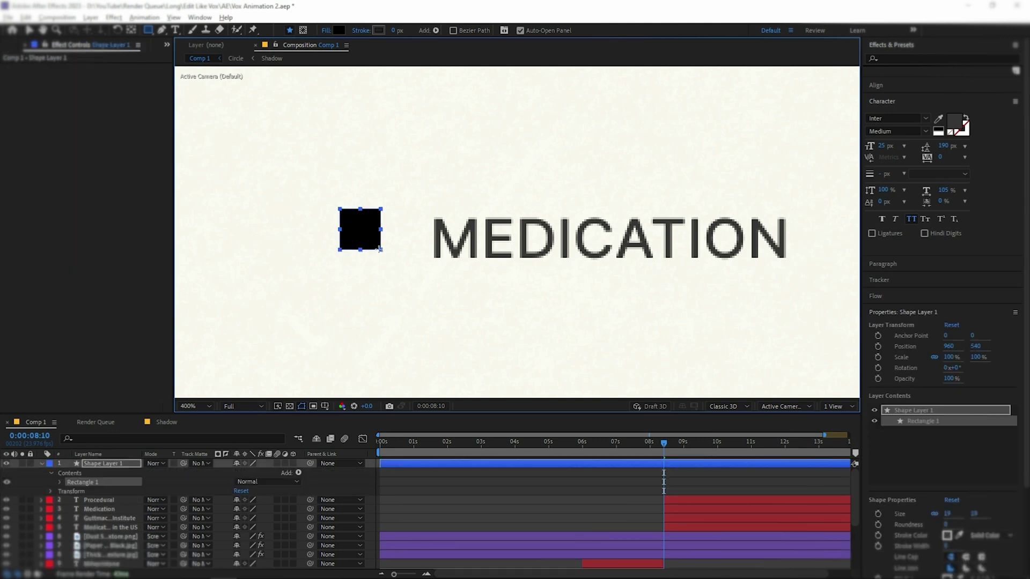
key(v)
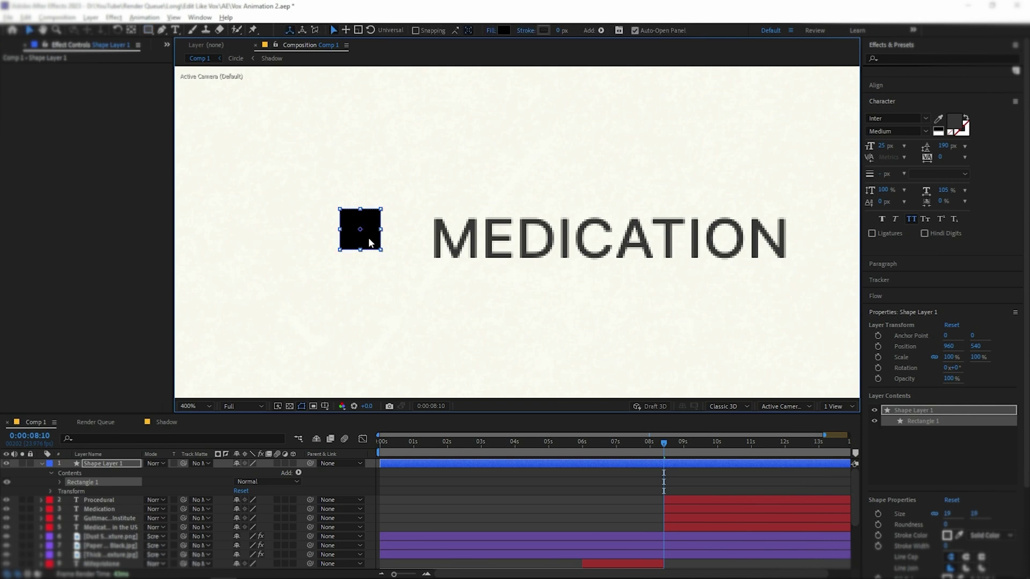
click(632, 463)
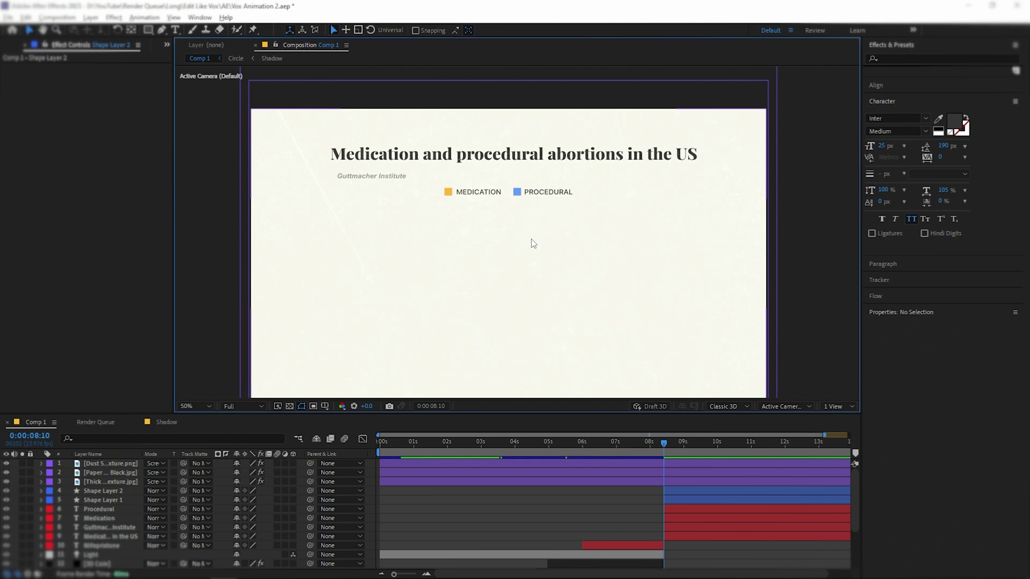
Add a text layer reading "2024" below the Guttmacher Institute source line, at about 296, 444.
click(175, 30)
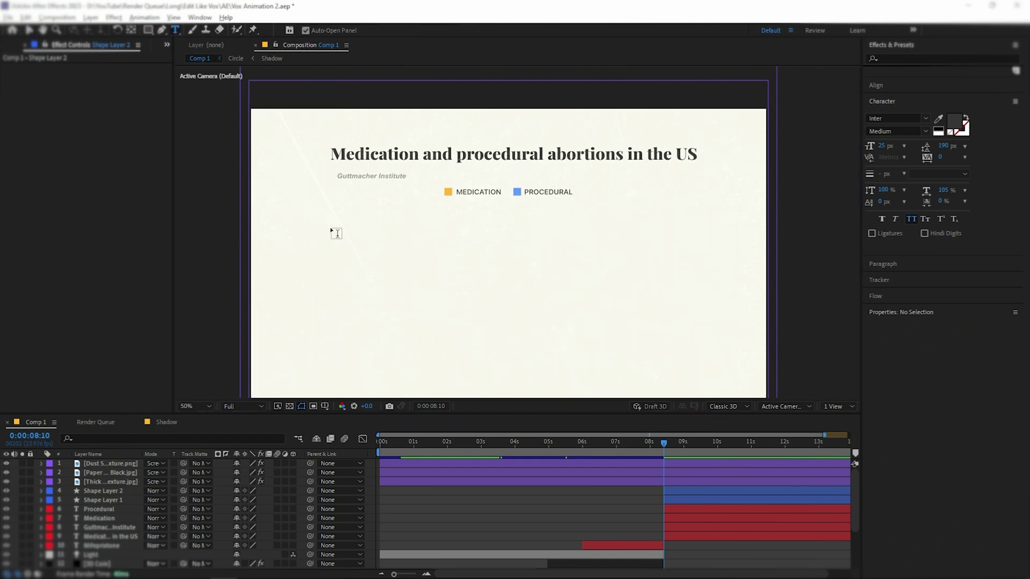
click(336, 233)
text(2024)
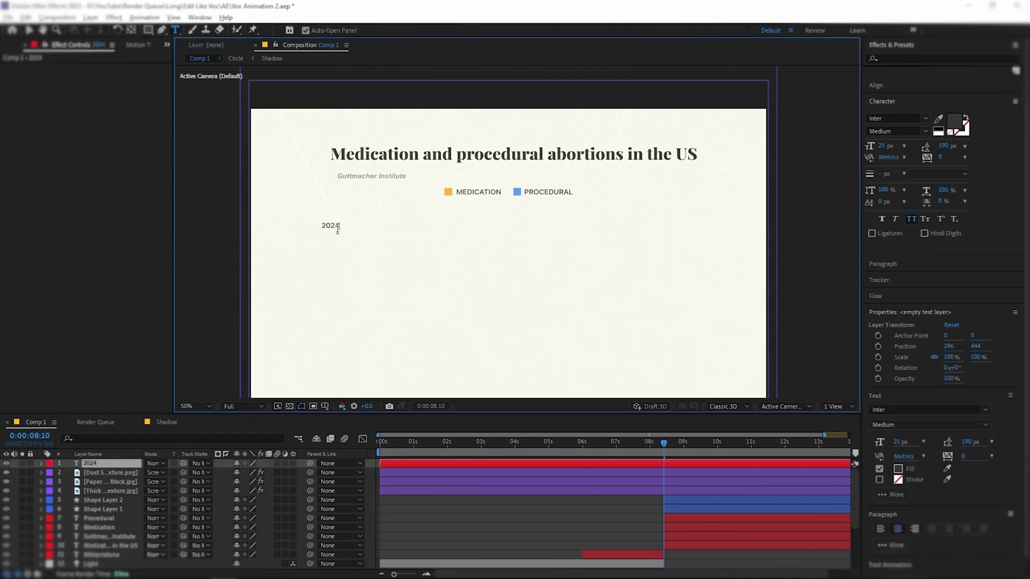
click(30, 31)
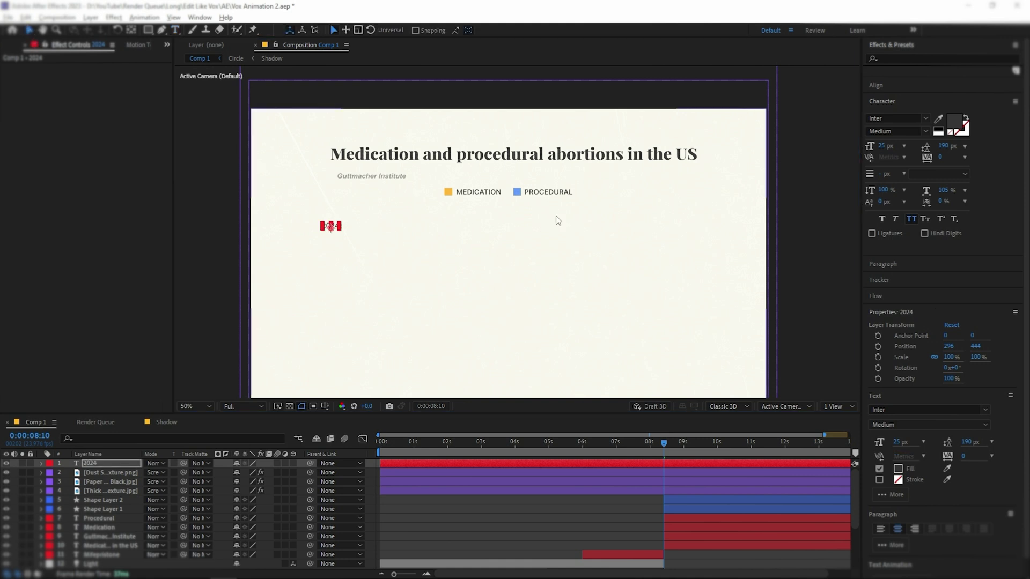
Set the 2024 text's font to Builder Sans Medium.
click(908, 117)
text(Builder)
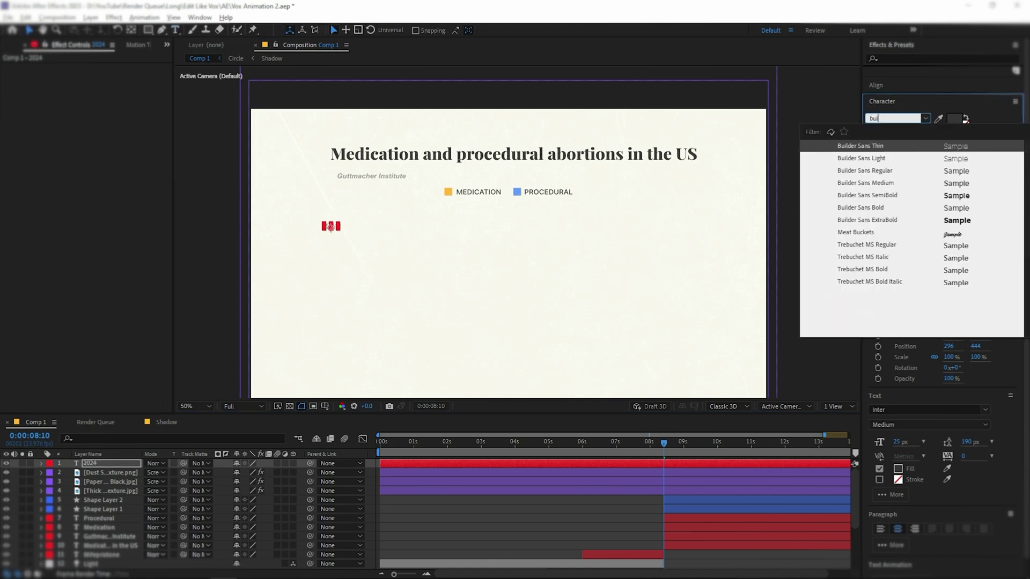
click(895, 189)
click(884, 148)
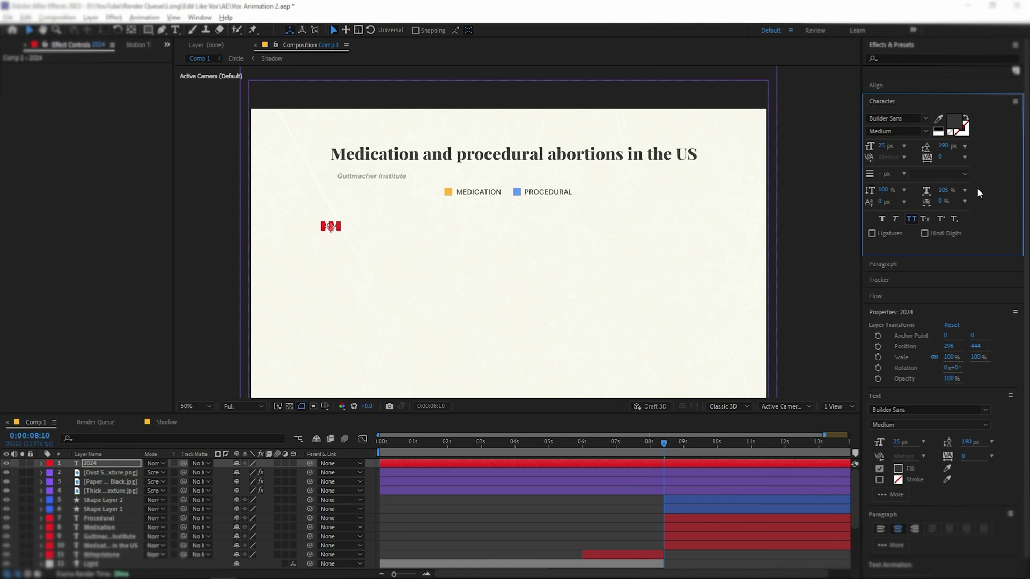
Set the 2024 text's size to 30 px and its horizontal scale to 100%.
text(30)
key(Return)
click(943, 190)
text(100)
key(Return)
Set the horizontal scale of the Procedural, Medication and Guttmacher Institute texts to 100%.
click(678, 518)
click(987, 224)
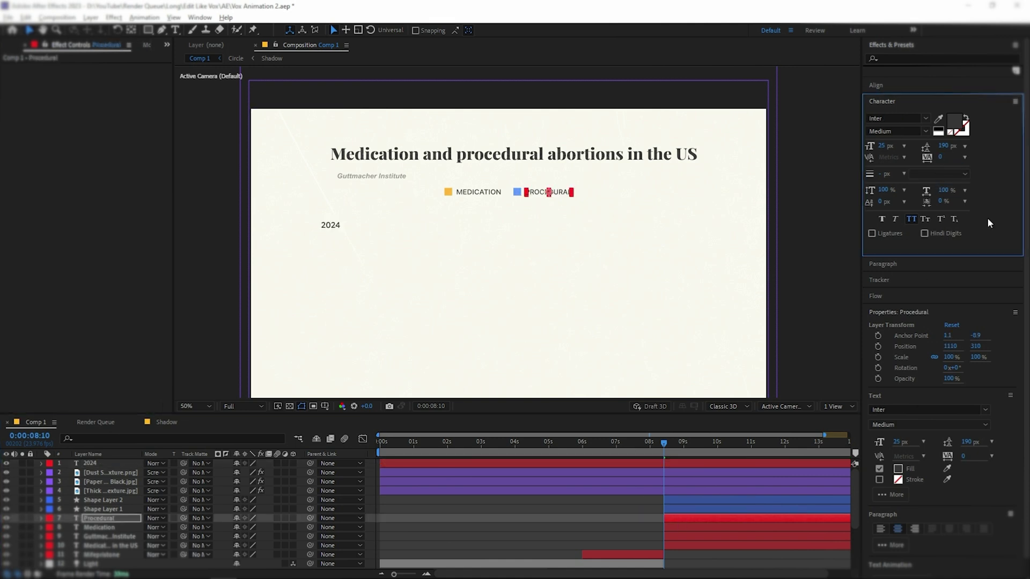
click(704, 528)
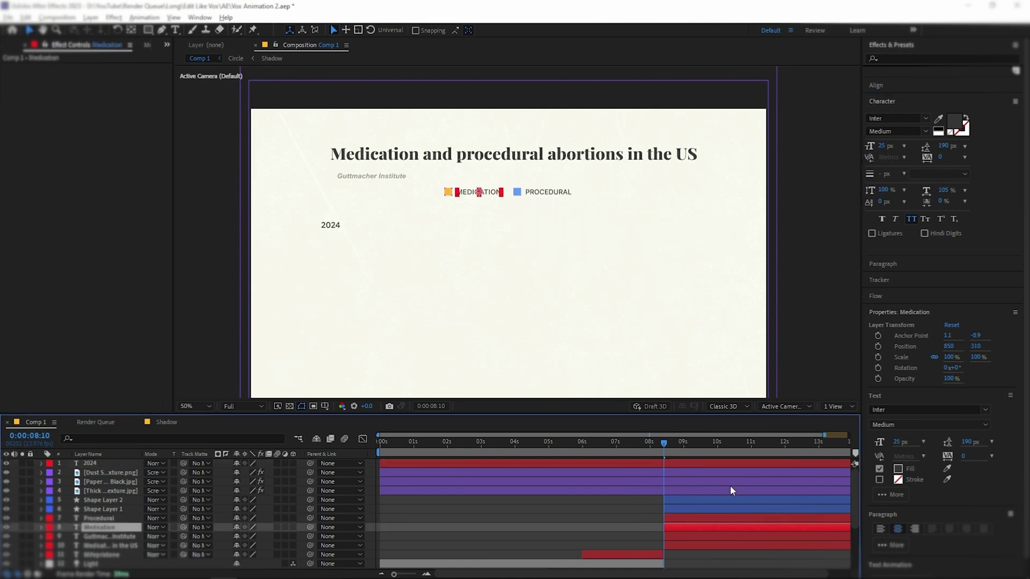
click(673, 536)
shift+click(692, 546)
click(805, 338)
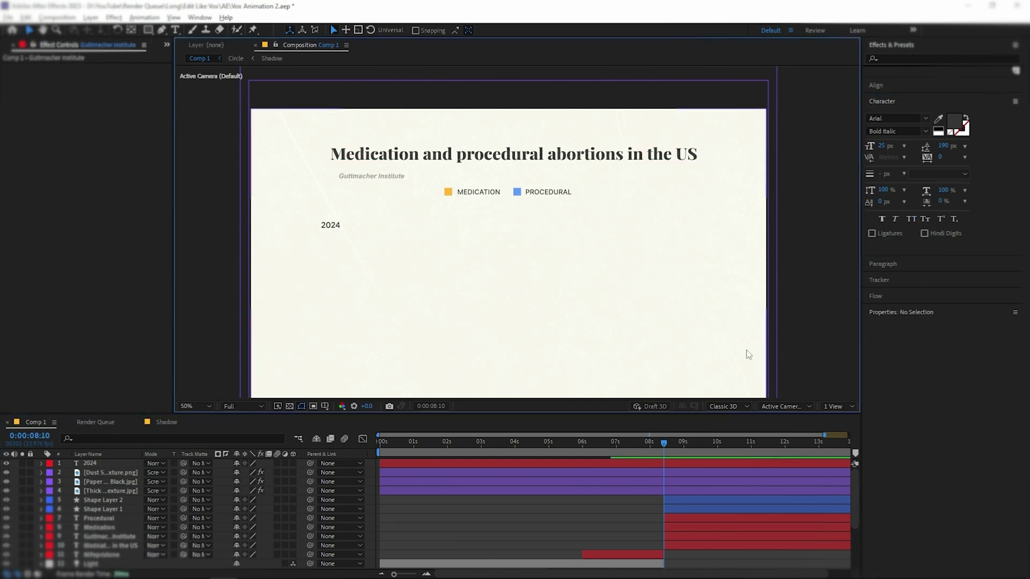
Trim the 2024 layer's start to 0:00:08:10 and move it beneath the three texture layers.
scroll(339, 236, up, 1)
click(536, 463)
key(alt+[)
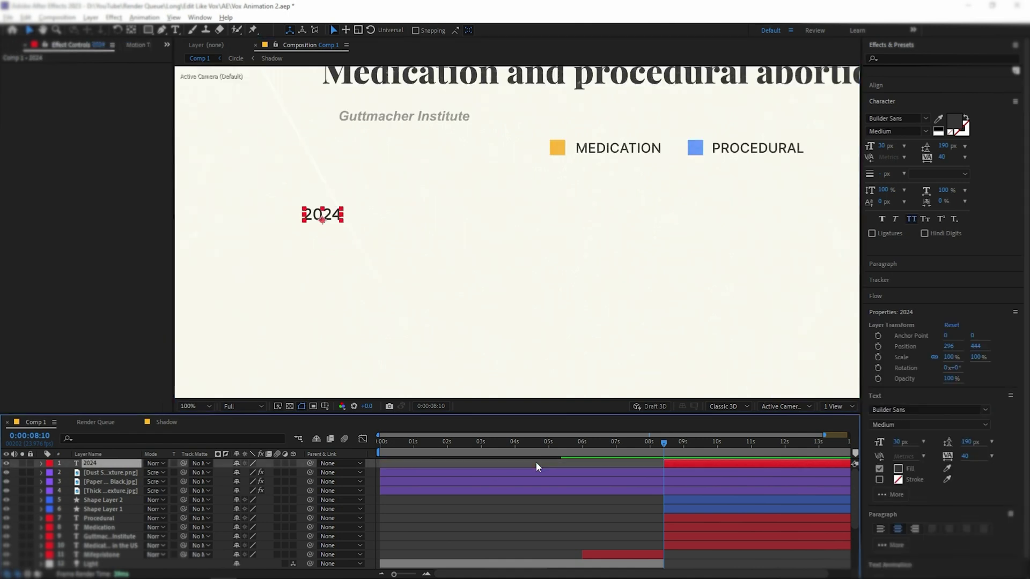
drag(100, 463, 102, 494)
Set the 2024 layer's horizontal position to 315.
key(p)
drag(239, 500, 271, 501)
click(242, 500)
text(315)
click(283, 501)
click(86, 500)
click(317, 311)
Move the 2024 label up and set its position to 315, 385.
scroll(317, 310, down, 2)
scroll(455, 320, down, 1)
click(680, 491)
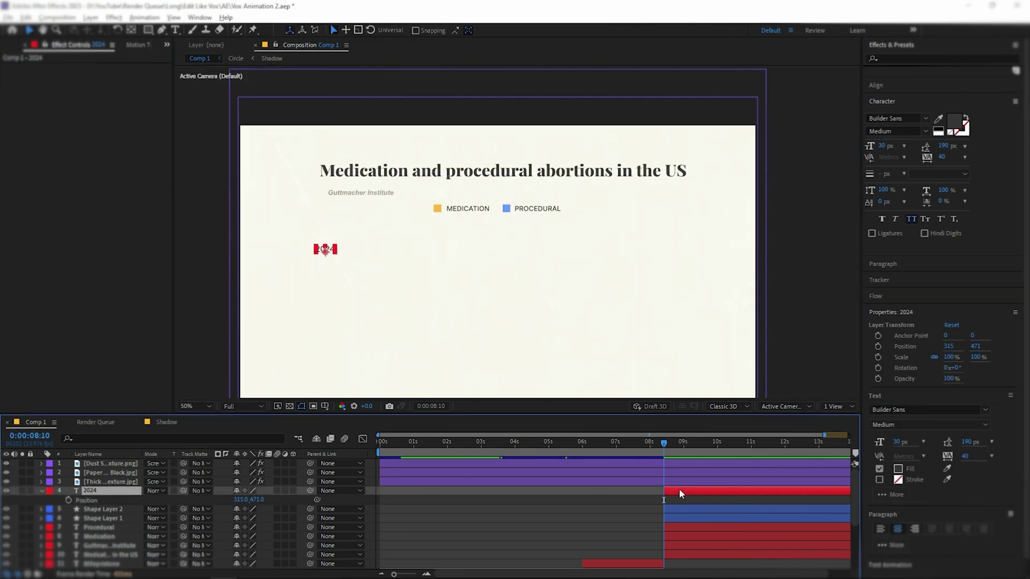
scroll(322, 273, up, 2)
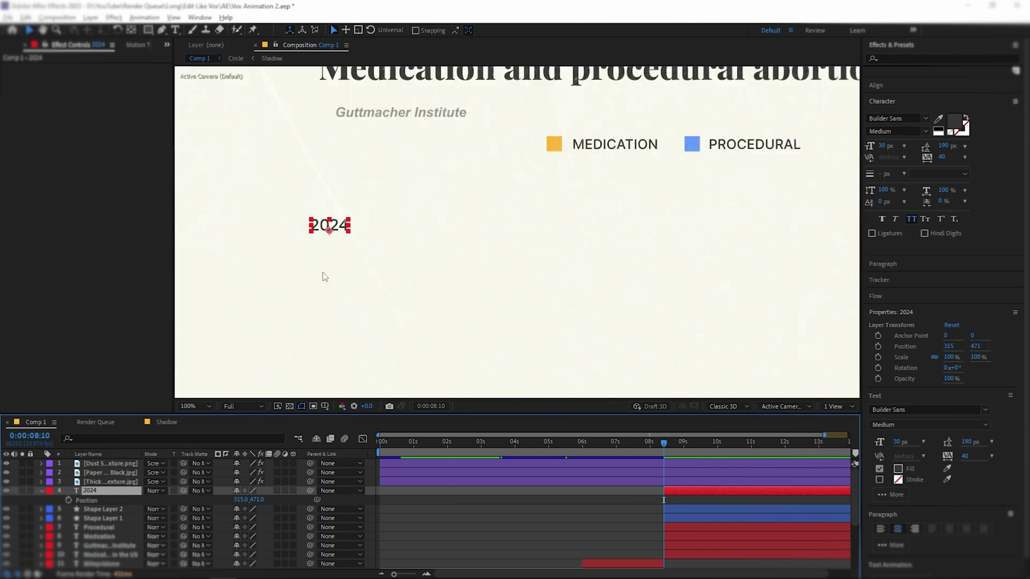
drag(337, 227, 335, 194)
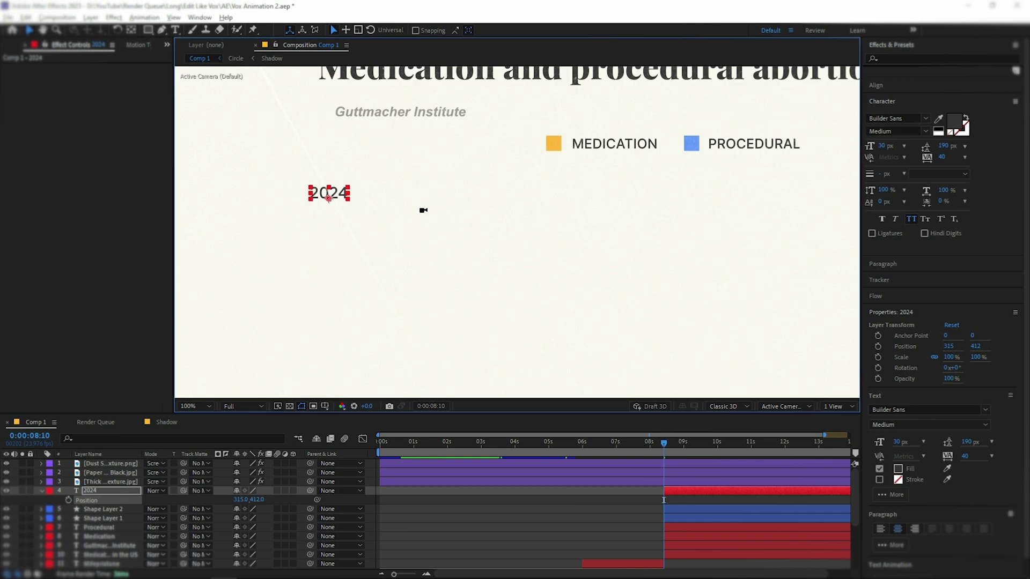
click(289, 502)
drag(257, 499, 246, 505)
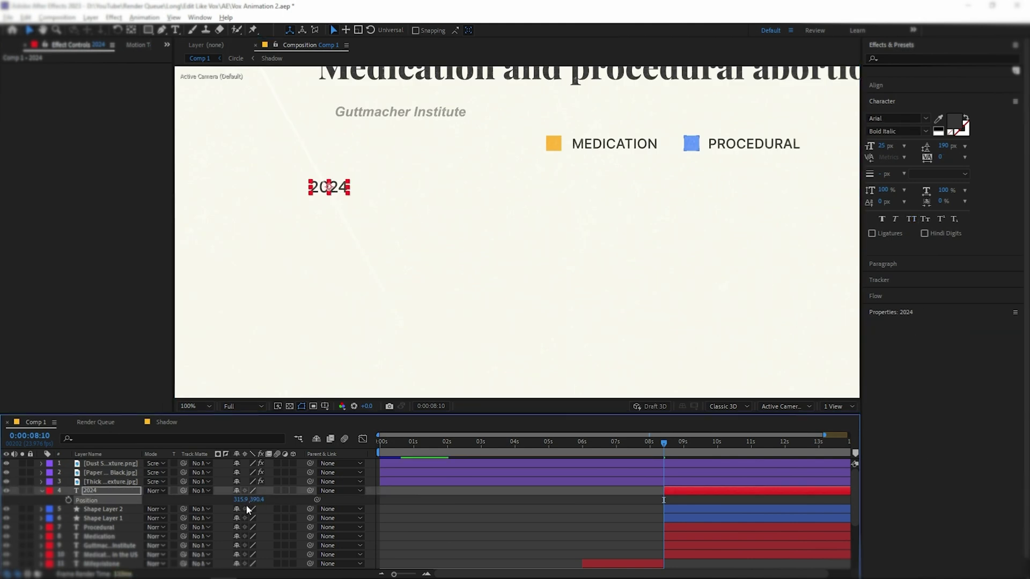
text(315)
click(300, 501)
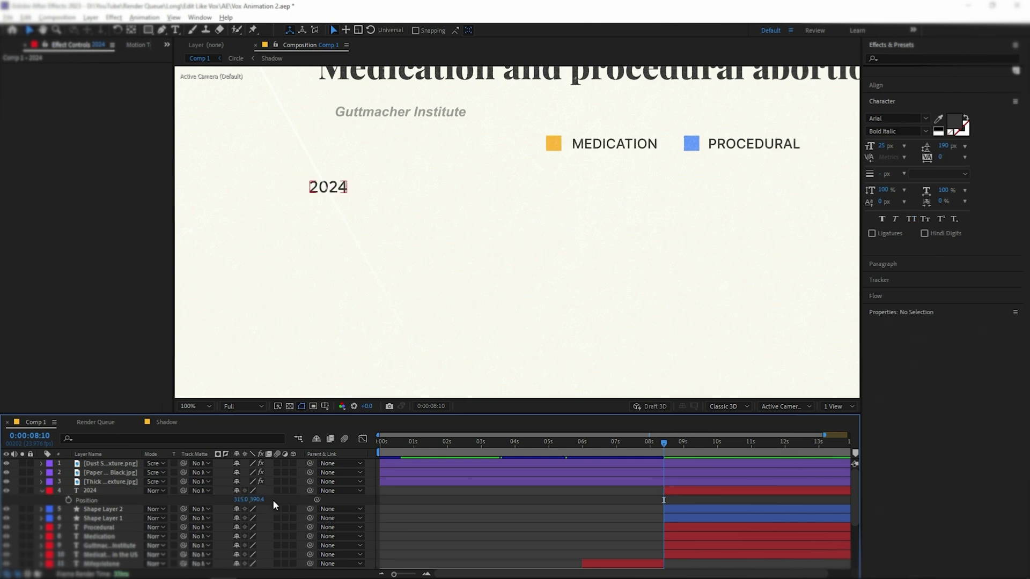
text(385)
key(Return)
scroll(360, 261, down, 2)
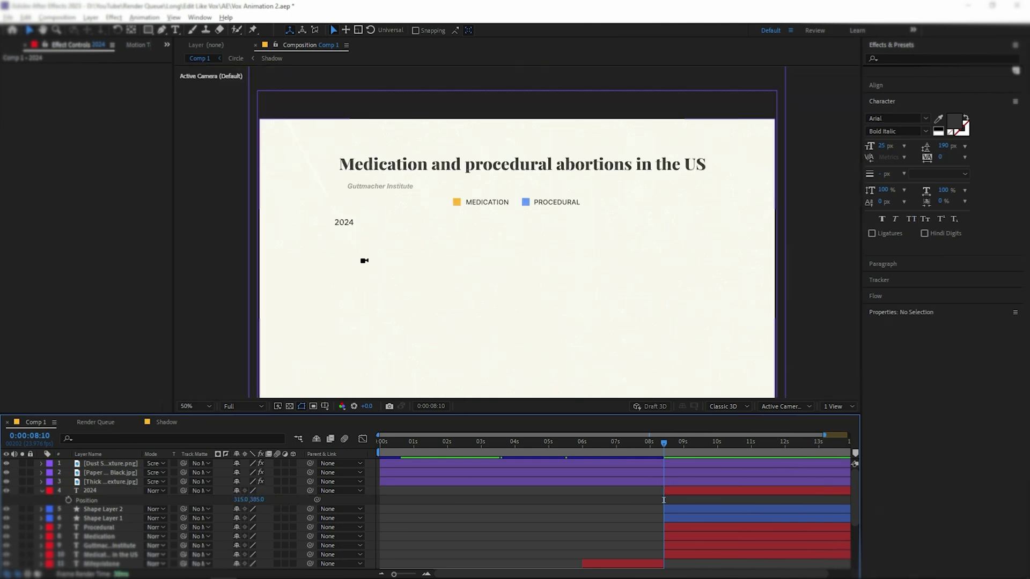
Move the 2001 layer straight down below the 2000 label to about 315, 441.
scroll(353, 231, up, 2)
drag(353, 231, 369, 235)
scroll(364, 261, down, 2)
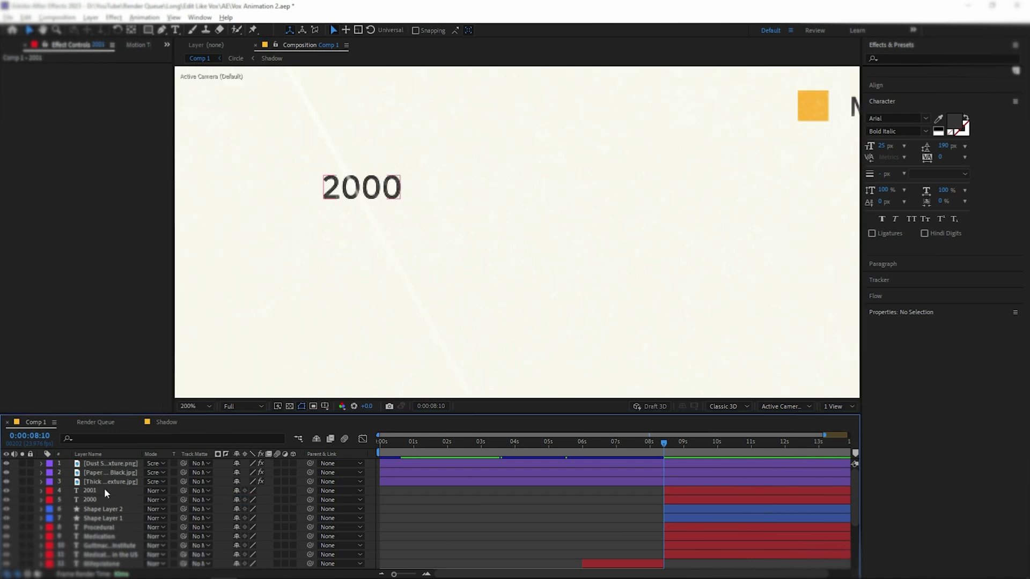
click(104, 490)
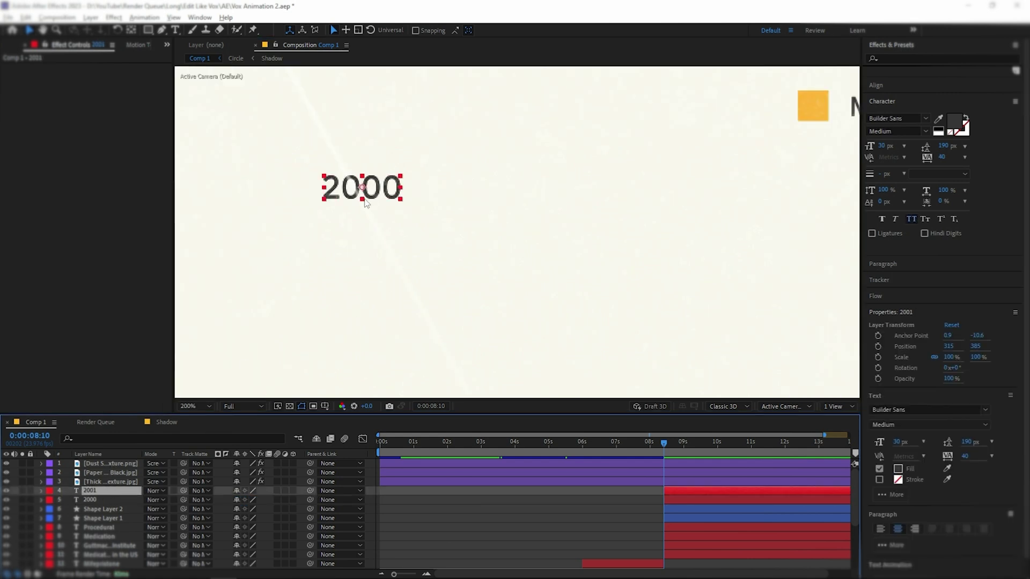
drag(375, 188, 378, 250)
scroll(460, 263, down, 1)
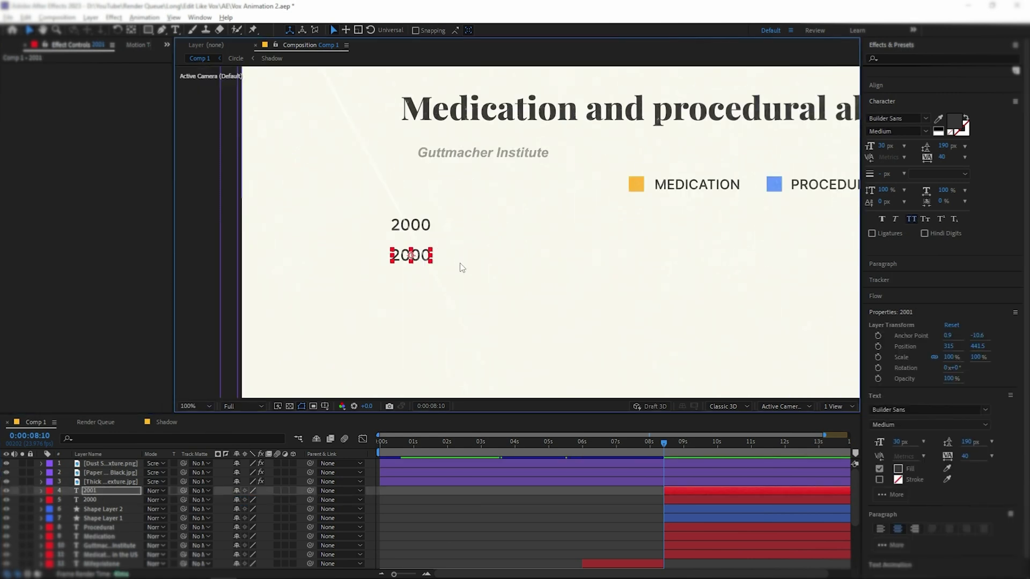
Change the text of the lower 2000 label to "2001".
scroll(459, 263, up, 1)
double_click(408, 255)
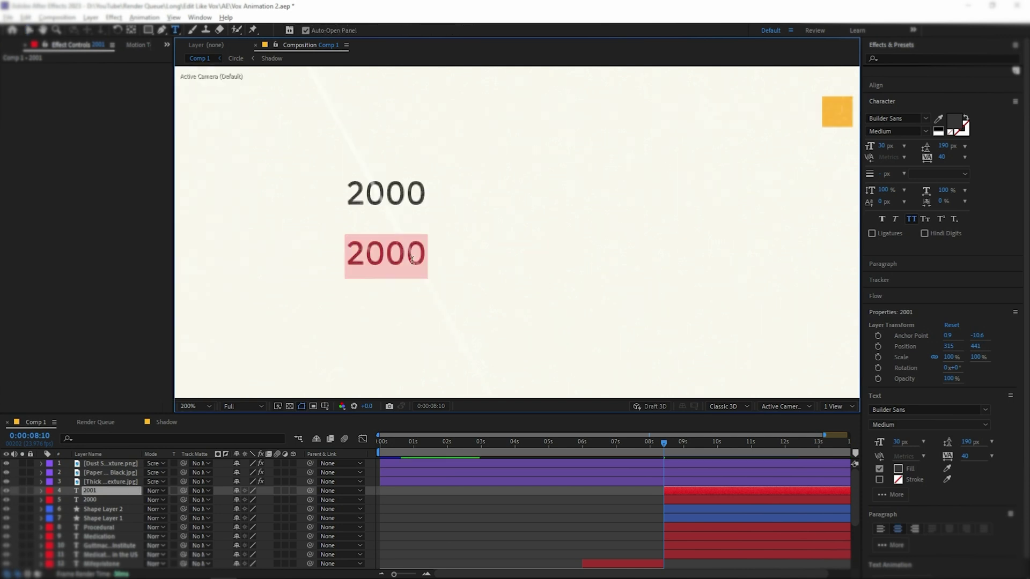
text(2001)
key(Escape)
Place a duplicate of the 2001 label beneath it at about 312, 493 and change its text to "2005".
key(ctrl+d)
drag(410, 256, 411, 190)
drag(411, 191, 411, 247)
double_click(411, 247)
text(2005)
key(Escape)
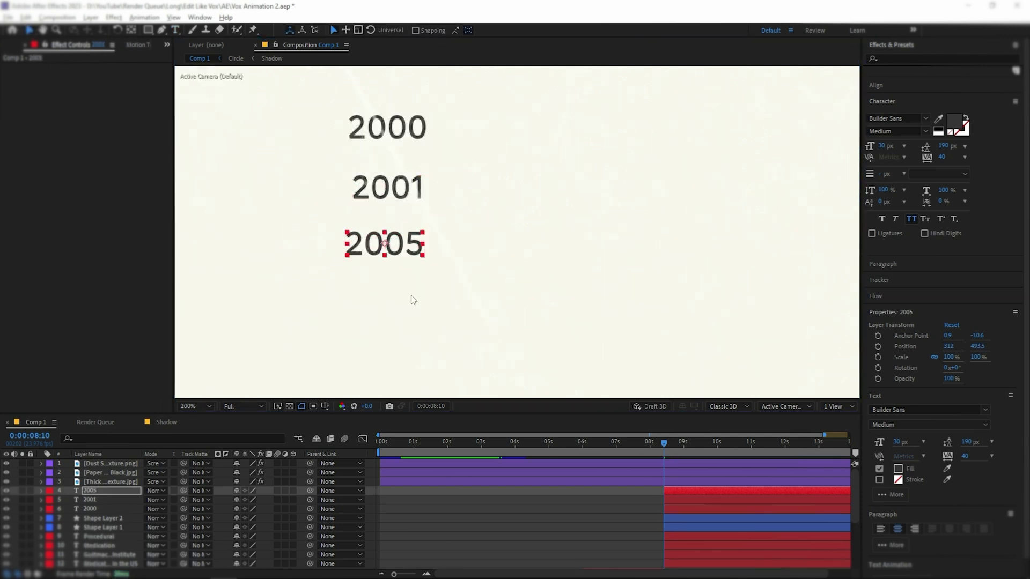
Duplicate the 2005 label and change the copy's text to "2008".
click(411, 299)
click(118, 492)
key(ctrl+d)
double_click(412, 245)
text(2008)
key(Escape)
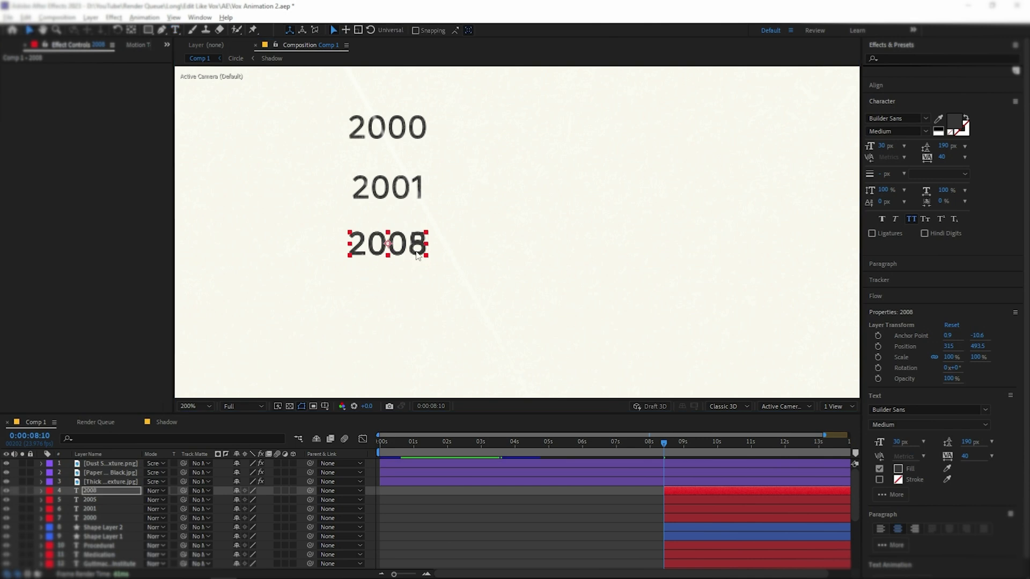
Move the 2008 label below the 2005 label and add a duplicate beneath it reading "2011".
drag(416, 246, 416, 365)
key(ctrl+d)
double_click(416, 304)
text(2011)
key(Escape)
drag(461, 354, 474, 280)
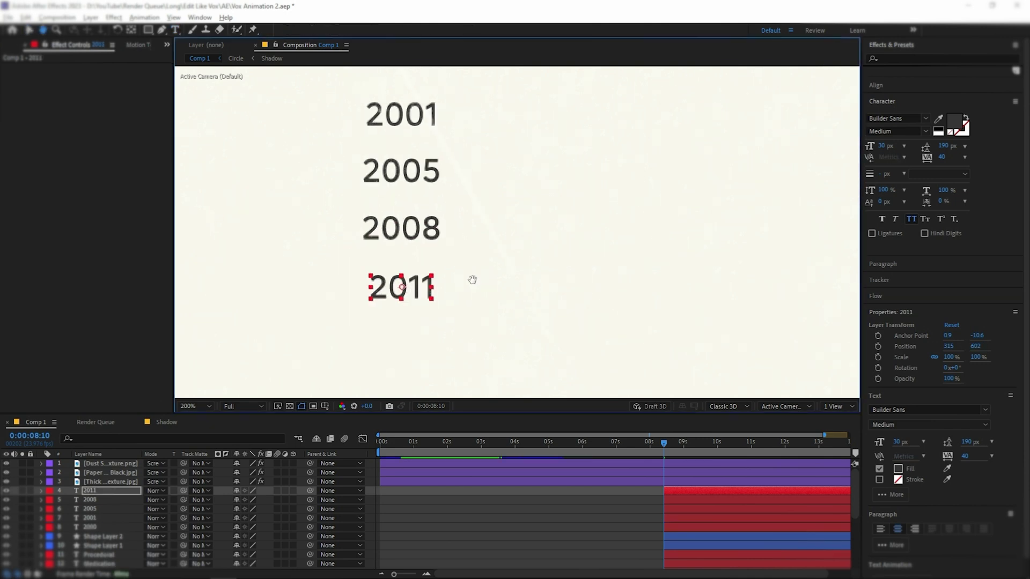
Nudge the 2005 label down by about 3 px and the 2001 label down to a vertical position of 442.
scroll(462, 285, down, 1)
click(687, 508)
key(Down)
key(Down)
key(Down)
click(688, 518)
key(Down)
Nudge the 2008 label down by a few pixels to even out its spacing below the 2005 label.
click(687, 501)
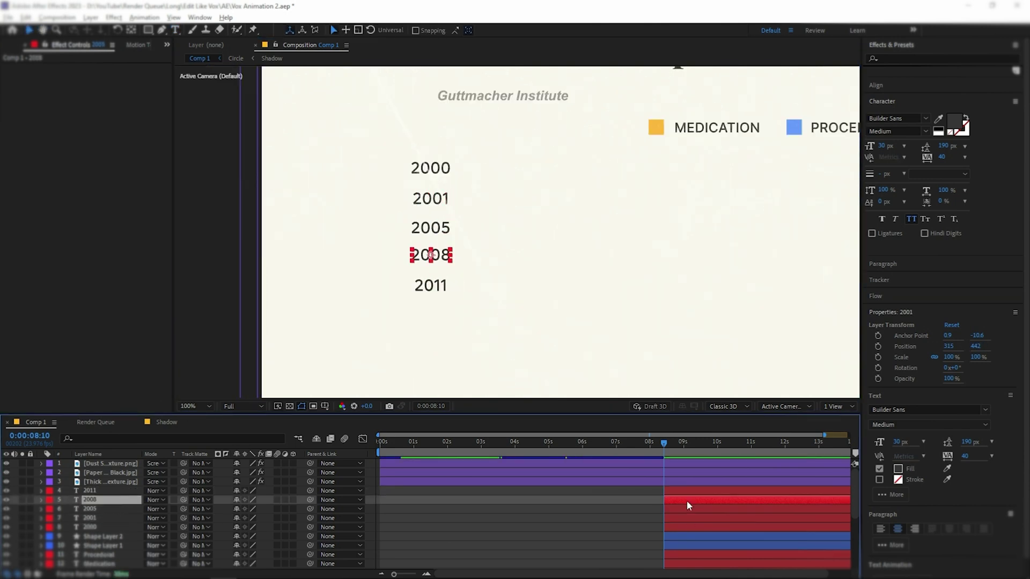
key(Down)
key(Down)
key(Down)
key(Down)
key(Down)
key(Down)
Nudge the 2011 label down to a vertical position of 608 and deselect it.
click(687, 492)
key(Down)
key(Down)
key(Down)
key(Down)
key(Down)
click(606, 516)
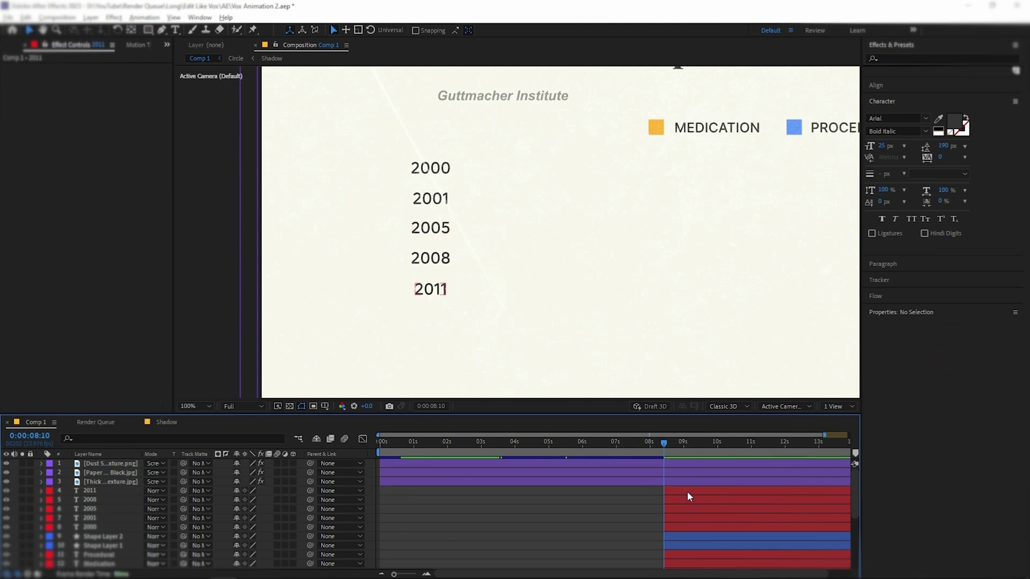
click(683, 499)
click(628, 507)
Duplicate the 2011 label and change the copy's text to "2014".
click(431, 289)
key(ctrl+d)
double_click(431, 289)
text(2014)
key(Escape)
scroll(441, 276, up, 1)
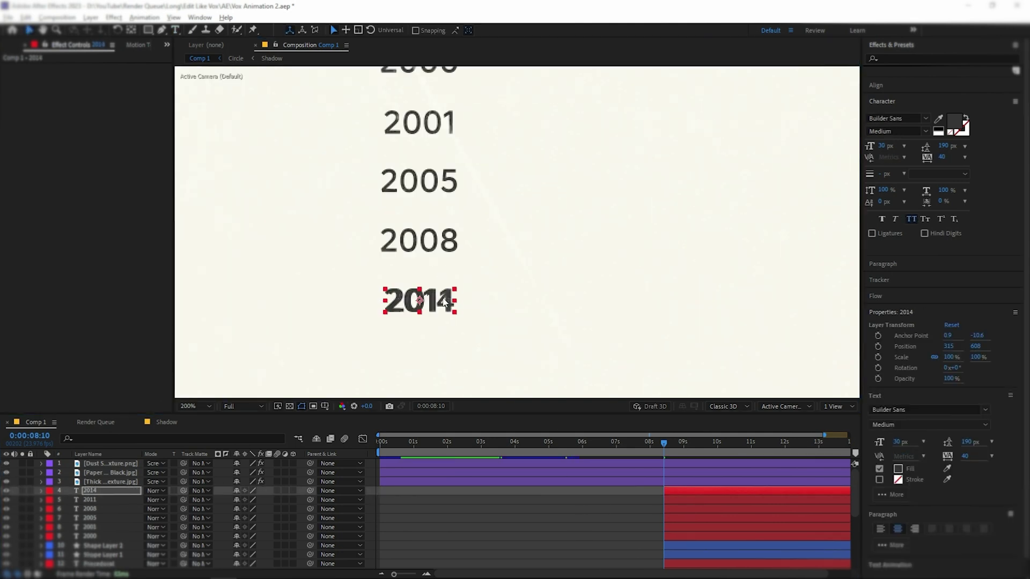
Move the 2014 label below the 2011 label and add a duplicate beneath it reading "2017".
drag(444, 302, 436, 348)
key(ctrl+d)
double_click(443, 250)
text(2017)
key(Escape)
scroll(439, 316, down, 1)
Add two more duplicated year labels below 2017, reading "2020" and "2023", continuing the same column.
key(ctrl+d)
double_click(438, 328)
text(2020)
key(ctrl+d)
double_click(435, 347)
text(2023)
click(218, 294)
scroll(375, 260, down, 1)
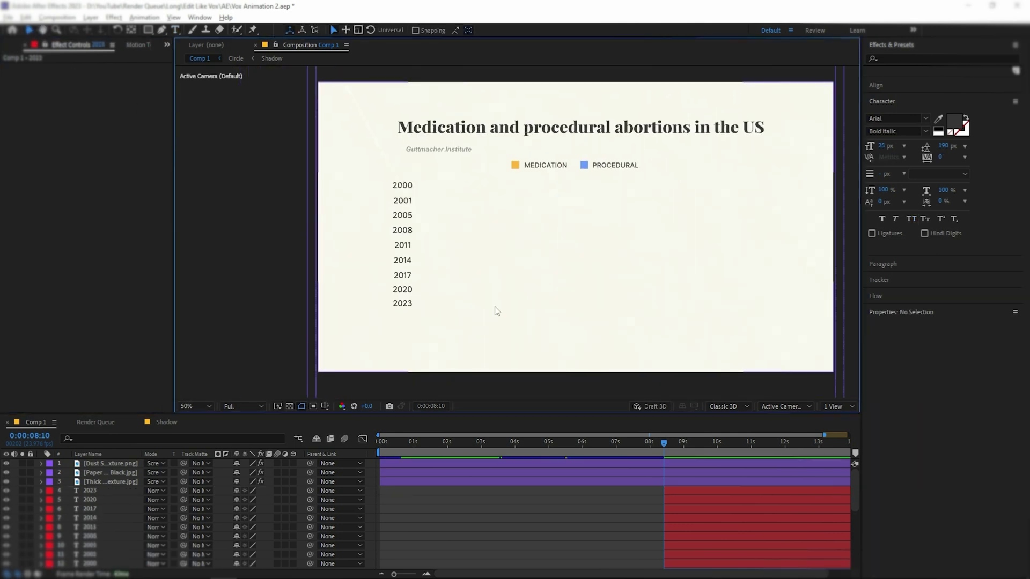
Draw a thin blue rectangle bar about 1252 by 22 px starting just beside the 2000 label.
scroll(494, 307, up, 1)
scroll(417, 269, down, 1)
drag(493, 262, 458, 269)
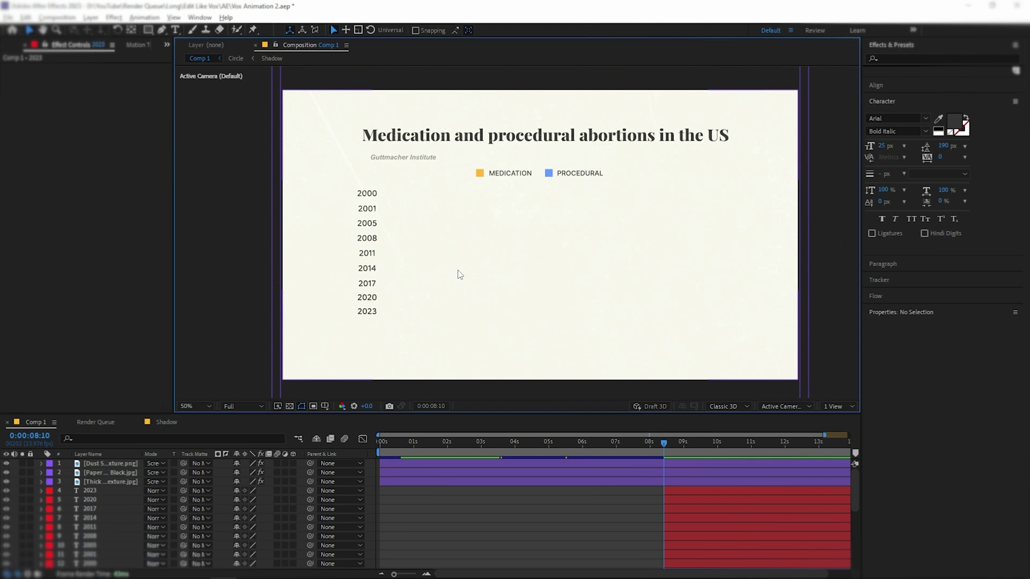
click(149, 30)
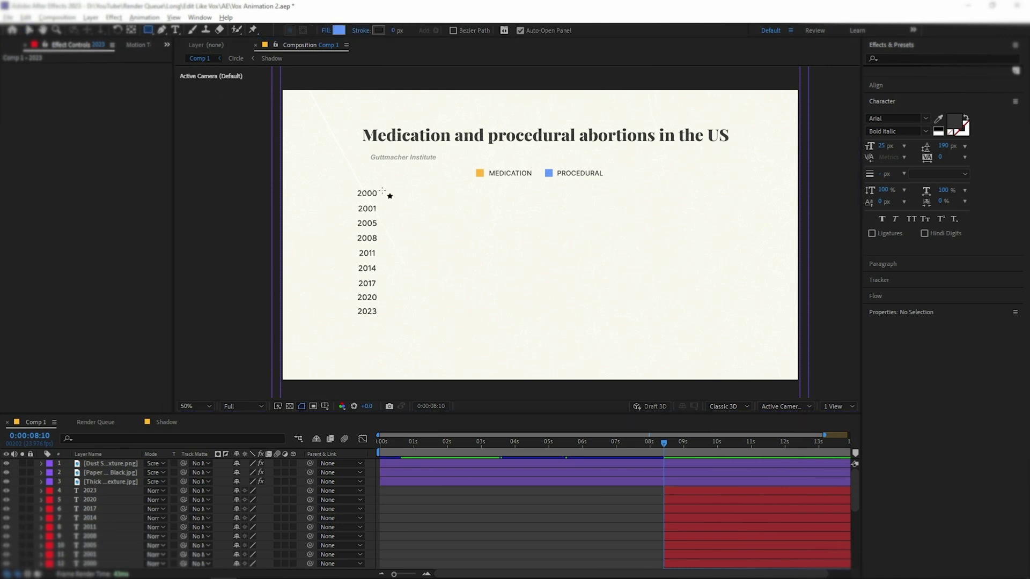
drag(384, 190, 720, 195)
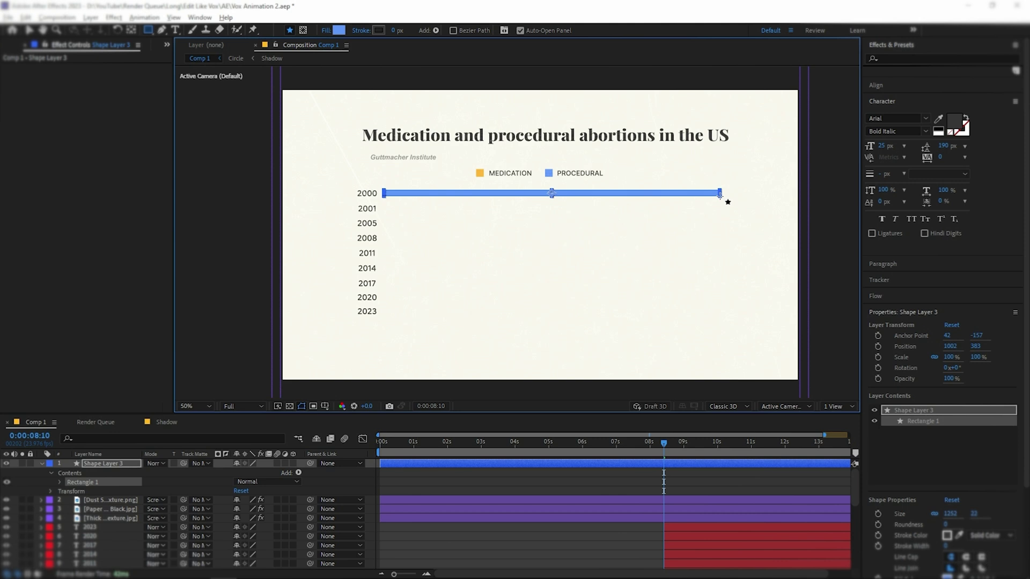
scroll(492, 200, up, 2)
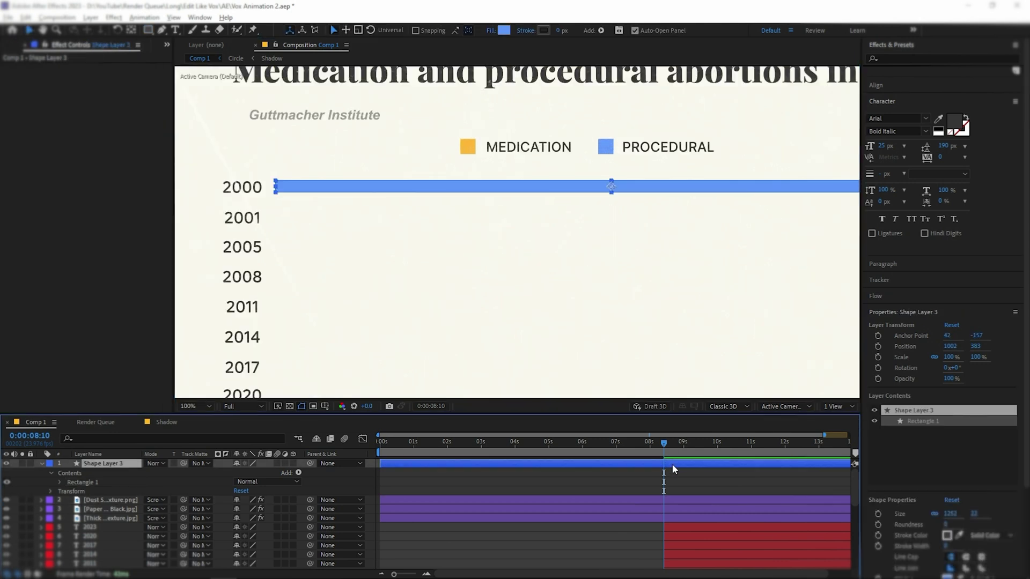
Move the blue bar's layer beneath the three texture layers and trim its start to 0:00:08:10.
key(v)
drag(102, 464, 100, 523)
click(529, 524)
scroll(526, 255, down, 2)
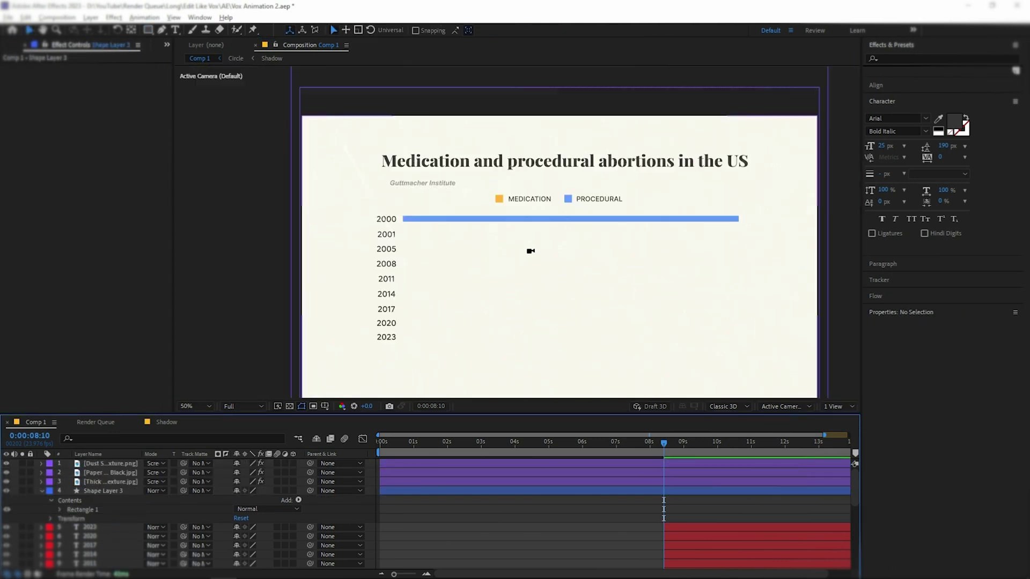
scroll(468, 217, up, 2)
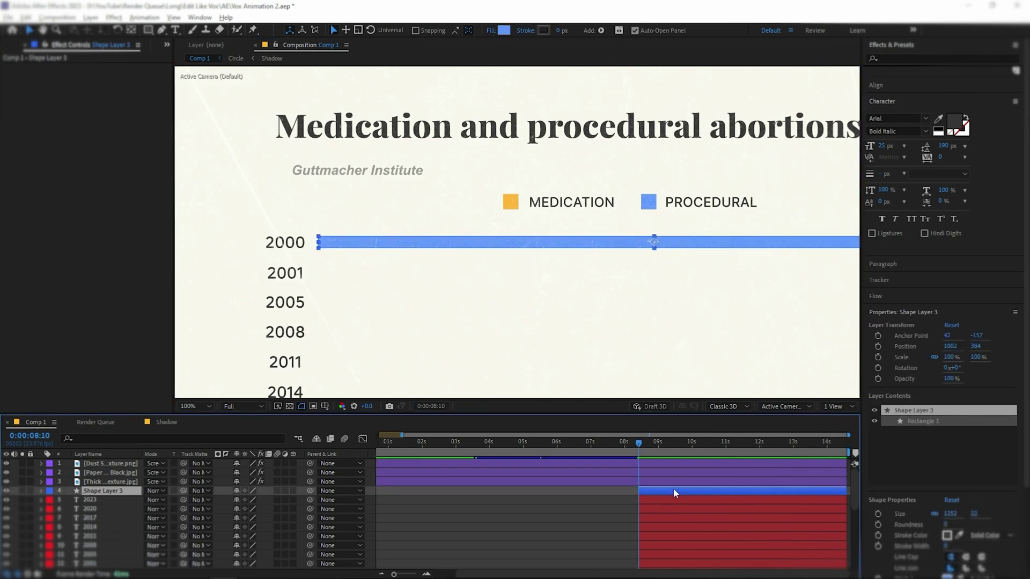
Move the blue bar's anchor point to the middle of its left edge, at about -584.4, -157.
key(y)
drag(654, 242, 319, 244)
scroll(319, 244, up, 5)
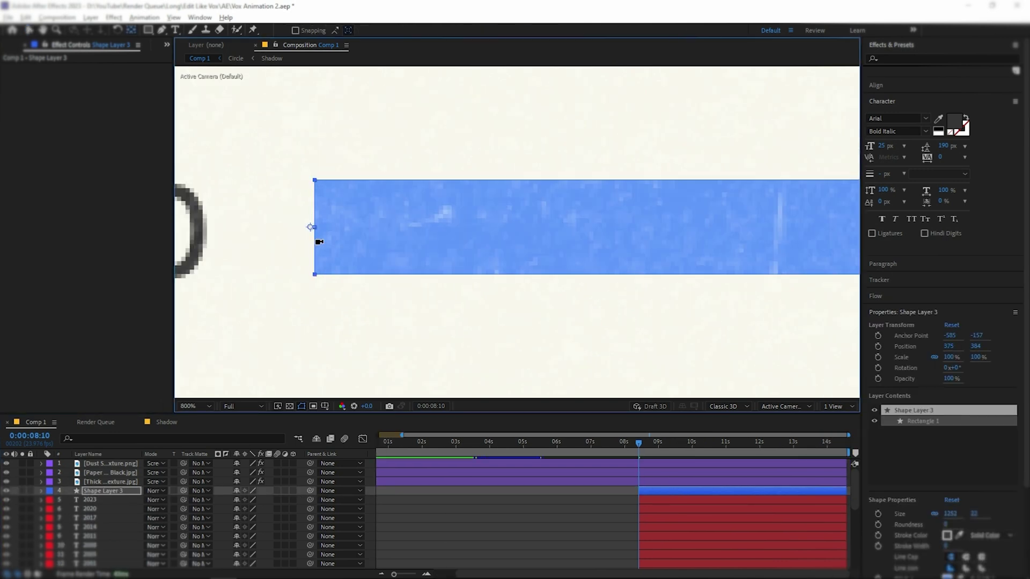
scroll(314, 228, down, 8)
key(v)
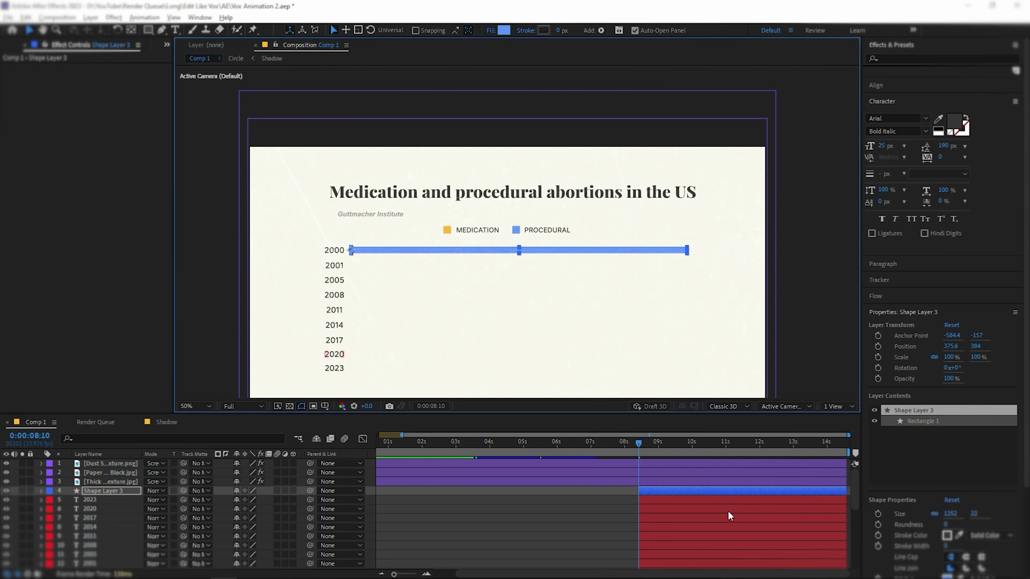
Unlink the bar's scale and keyframe its width from 0% at 0:00:08:10 to 100% at 0:00:10:00.
key(s)
click(236, 499)
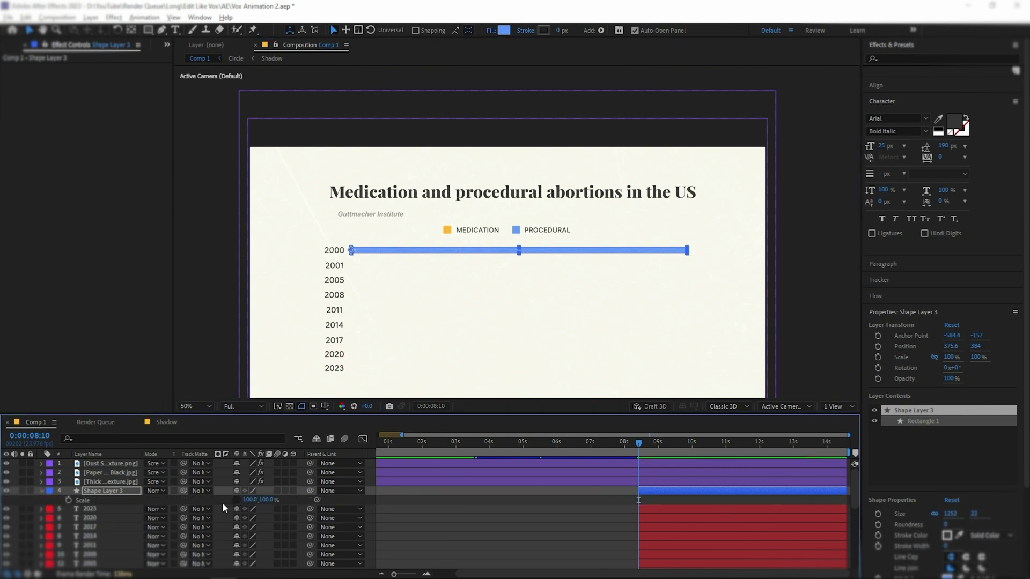
click(68, 500)
click(693, 445)
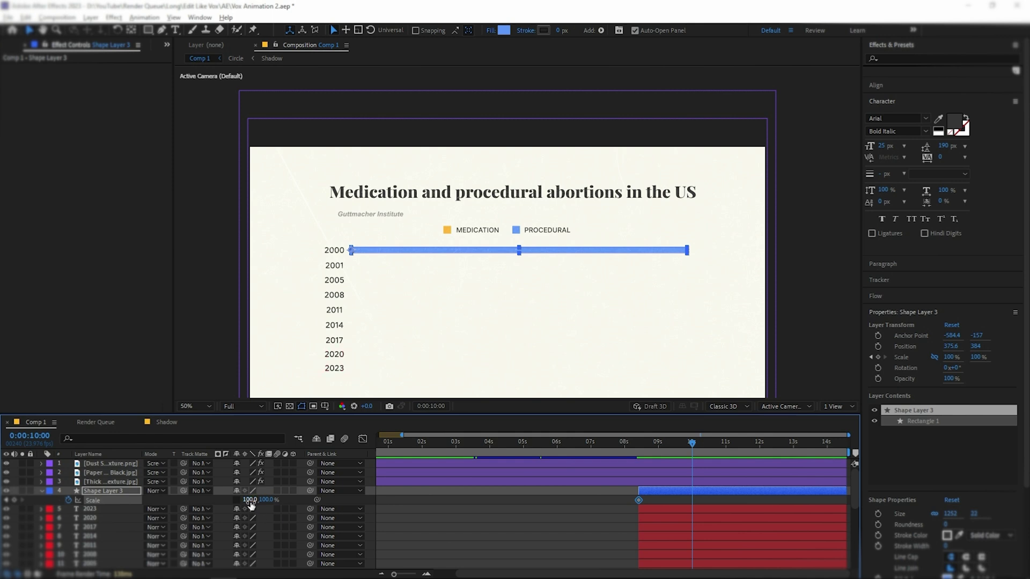
click(639, 445)
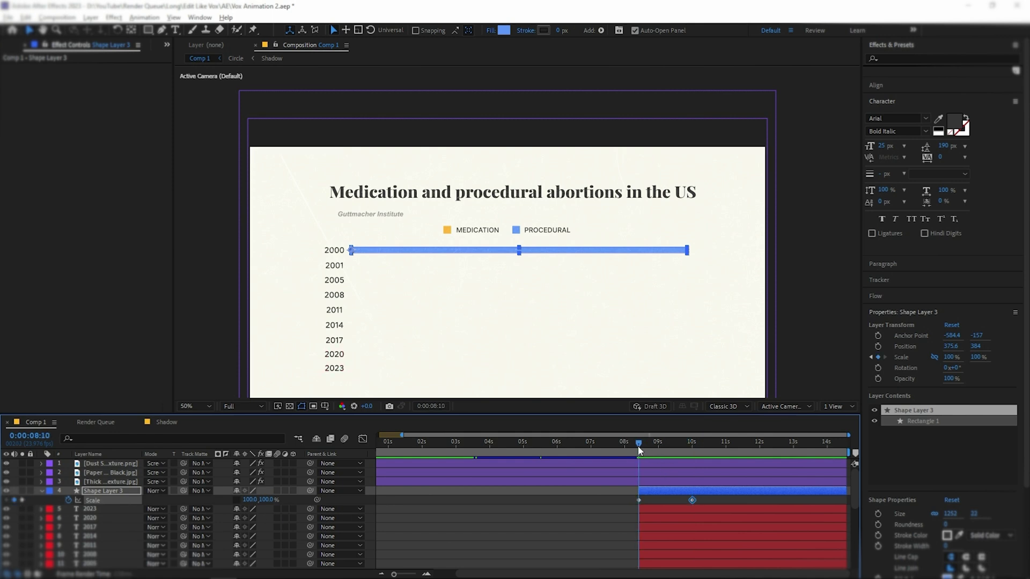
text(0)
key(Return)
click(654, 513)
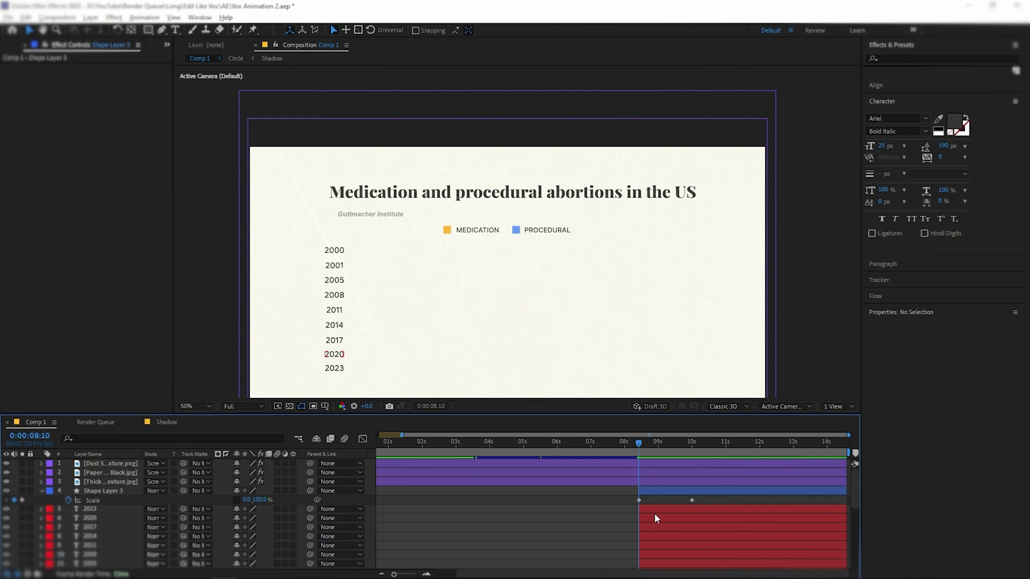
Apply Easy Ease to both scale keyframes and reshape the speed graph so the bar grows fastest near the start.
drag(692, 503, 622, 498)
key(F9)
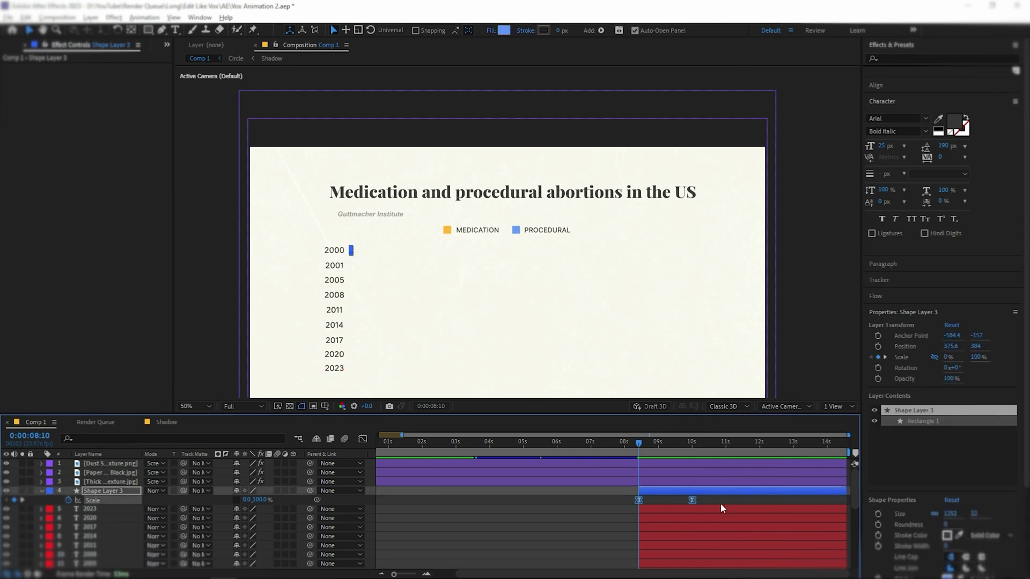
click(720, 504)
drag(695, 505, 629, 497)
click(363, 438)
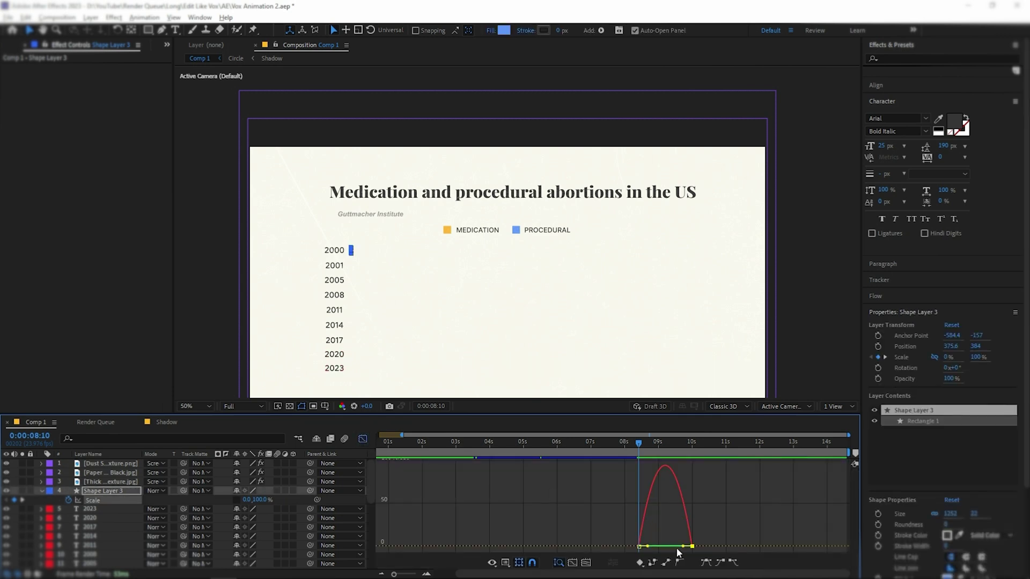
drag(665, 549, 642, 547)
click(362, 439)
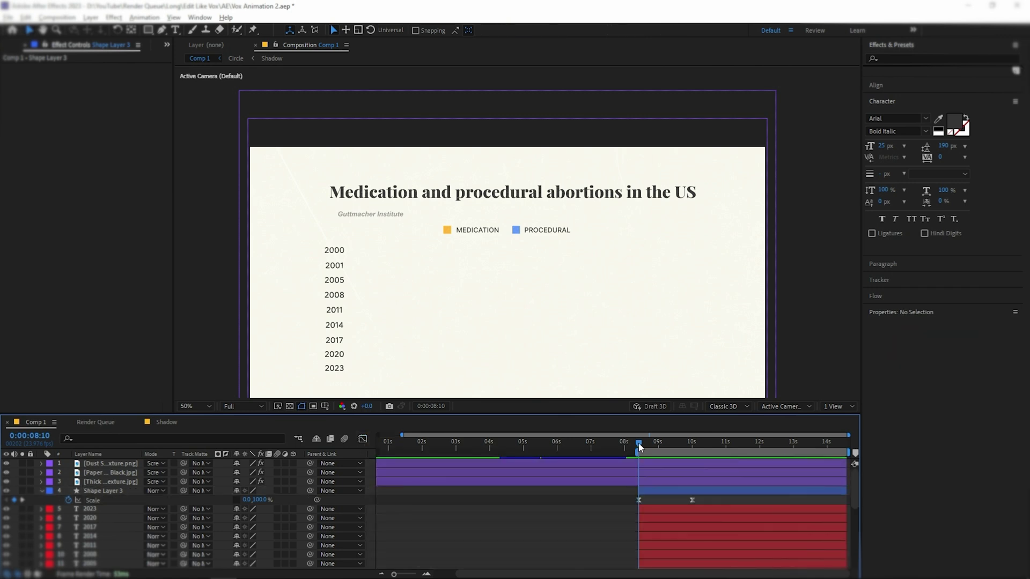
Duplicate the 2000 bar, start the copy at 0:00:08:12 and place it beside the 2001 label.
scroll(710, 510, up, 3)
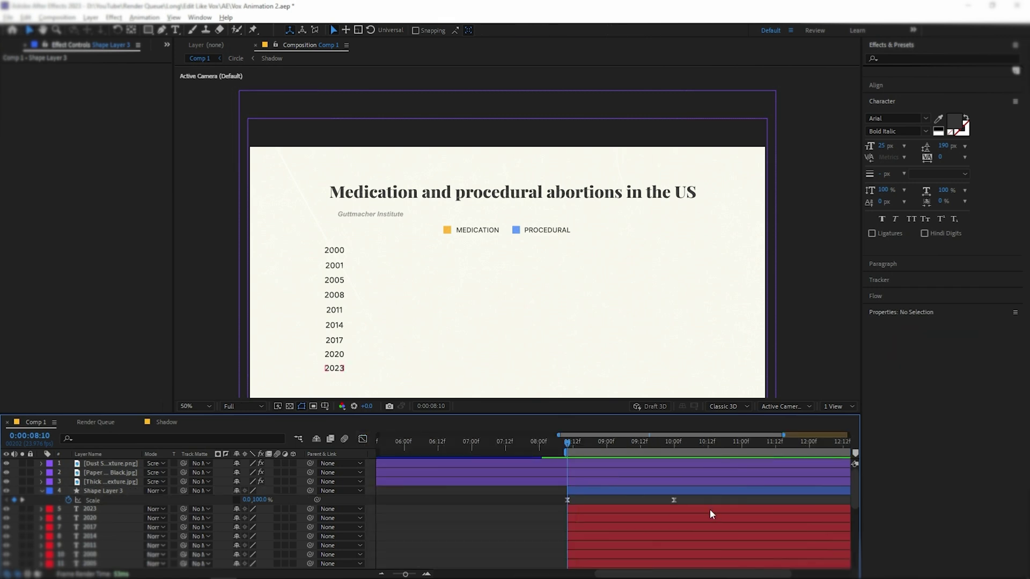
click(597, 491)
key(ctrl+d)
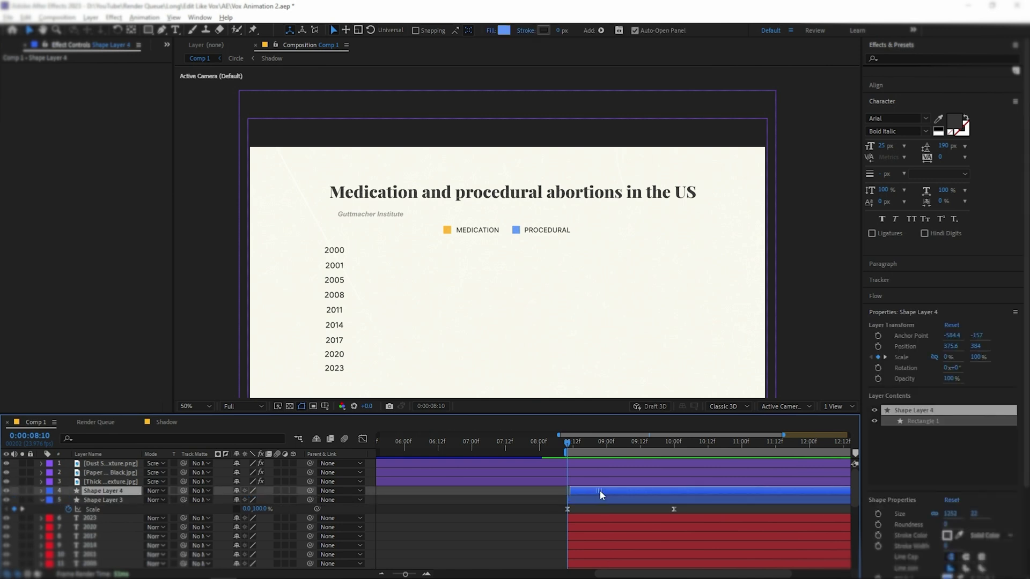
click(574, 445)
scroll(356, 259, up, 2)
scroll(355, 258, up, 1)
click(641, 444)
drag(424, 229, 422, 291)
Duplicate the 2001 bar, start the copy at 0:00:08:14 and place it beside the 2005 label.
click(574, 445)
key(Page_Down)
key(Page_Down)
key(ctrl+d)
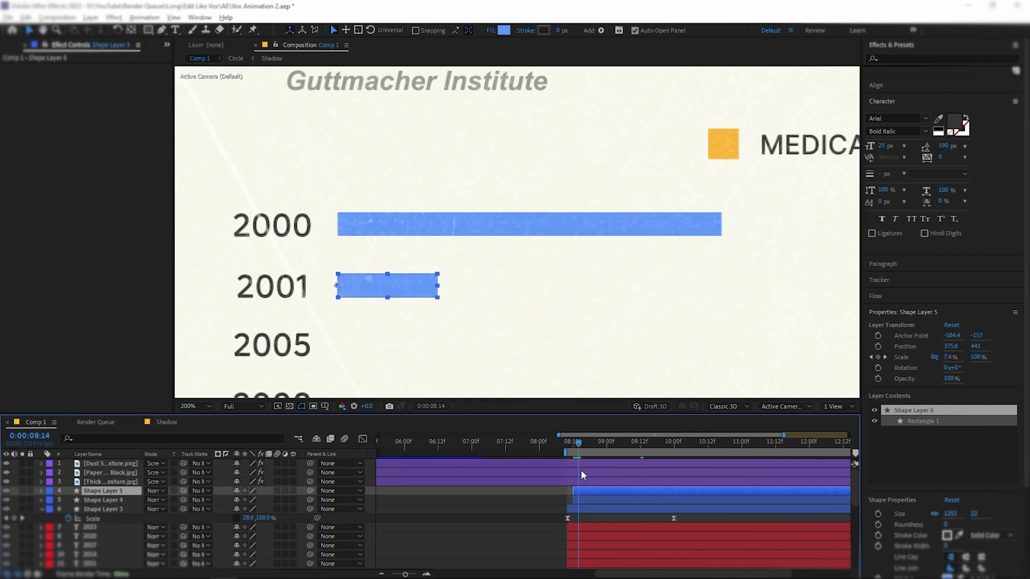
key([)
click(663, 444)
drag(448, 290, 436, 346)
Duplicate the 2005 bar three times and place the copies beside the 2008, 2011 and 2014 labels.
key(ctrl+d)
scroll(570, 212, down, 3)
drag(570, 212, 494, 378)
key(ctrl+d)
key(ctrl+d)
scroll(487, 214, down, 3)
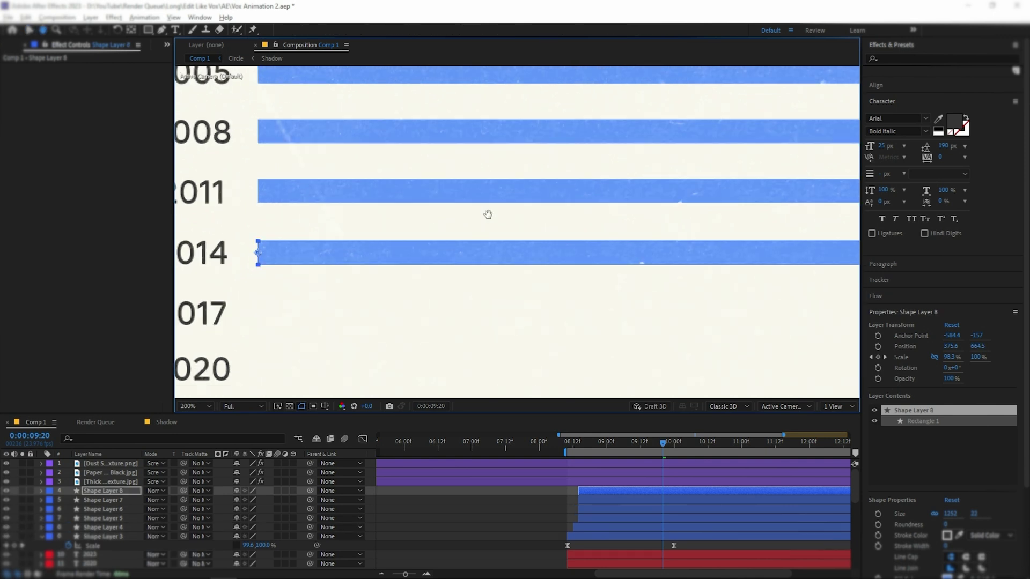
Add three more duplicated blue bars beside the 2017, 2020 and 2023 labels.
key(ctrl+d)
drag(447, 261, 484, 210)
key(ctrl+d)
drag(485, 210, 453, 316)
key(ctrl+d)
scroll(453, 317, down, 4)
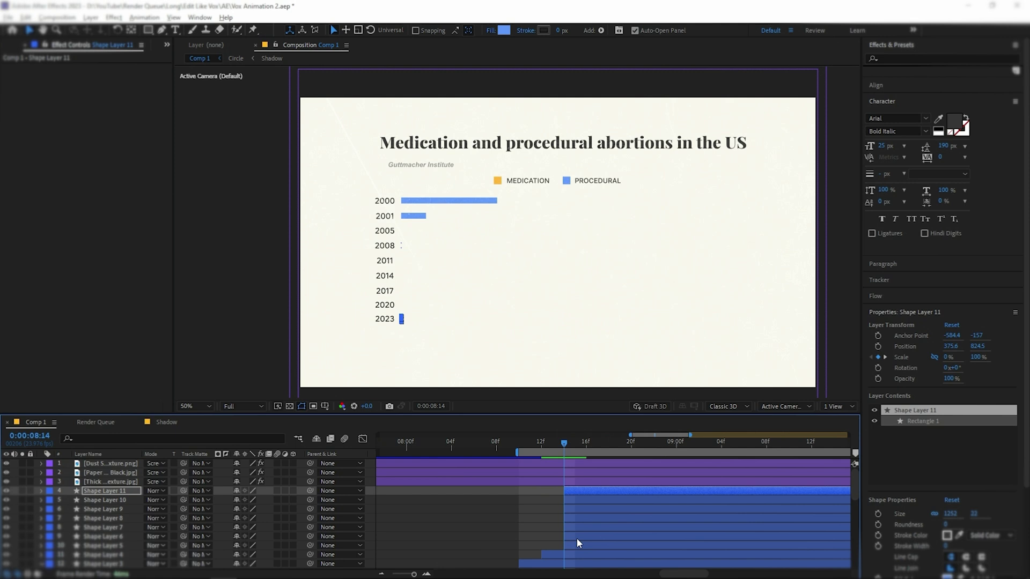
Stagger the 2008 to 2023 bar layers two frames apart starting from 0:00:08:16, and preview the animation.
drag(577, 539, 656, 527)
click(632, 529)
drag(584, 518, 734, 519)
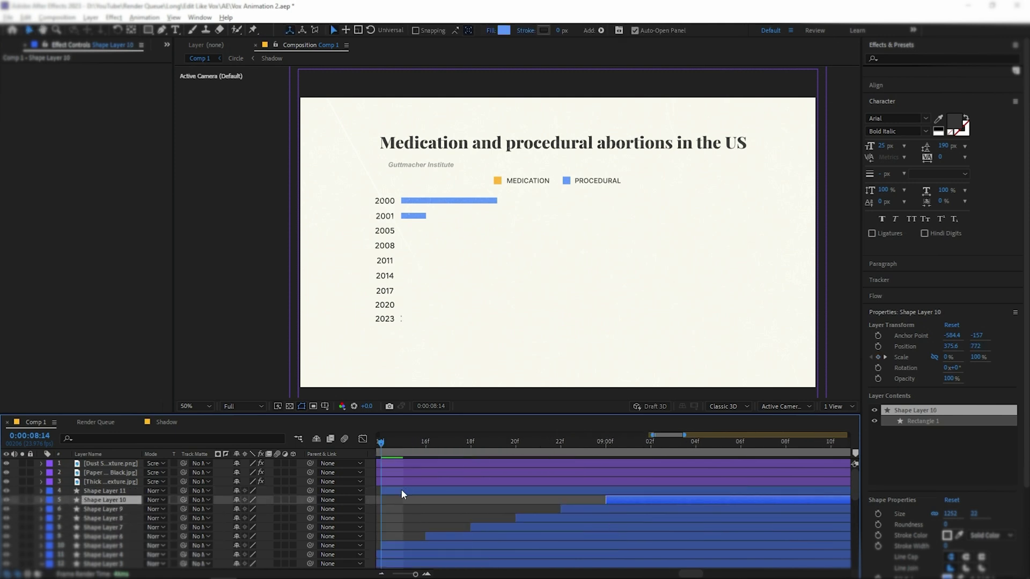
click(546, 450)
key(space)
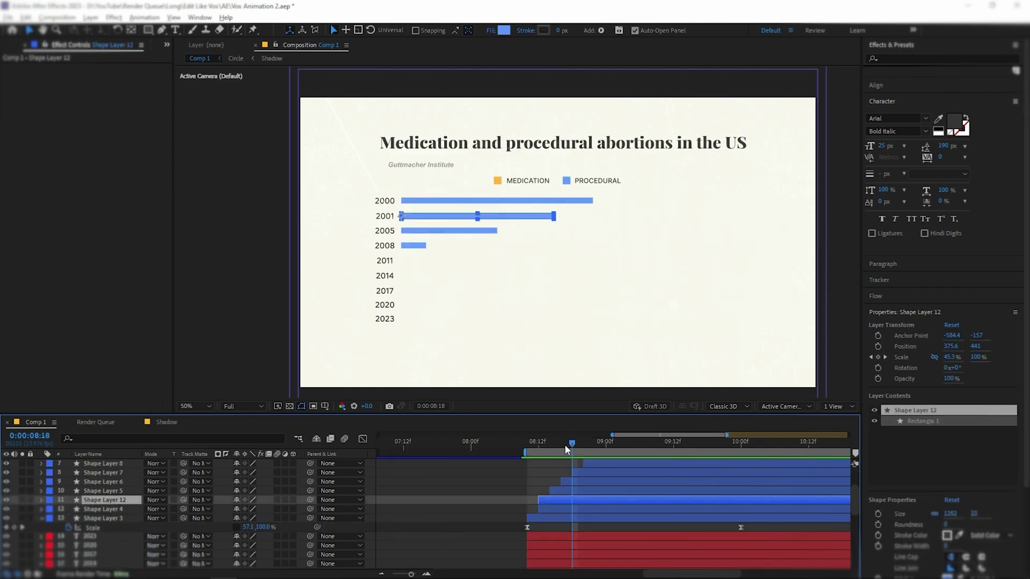
Set the fill colour of the duplicated 2001 bar, Shape Layer 12, to FFB32F.
drag(567, 449, 539, 452)
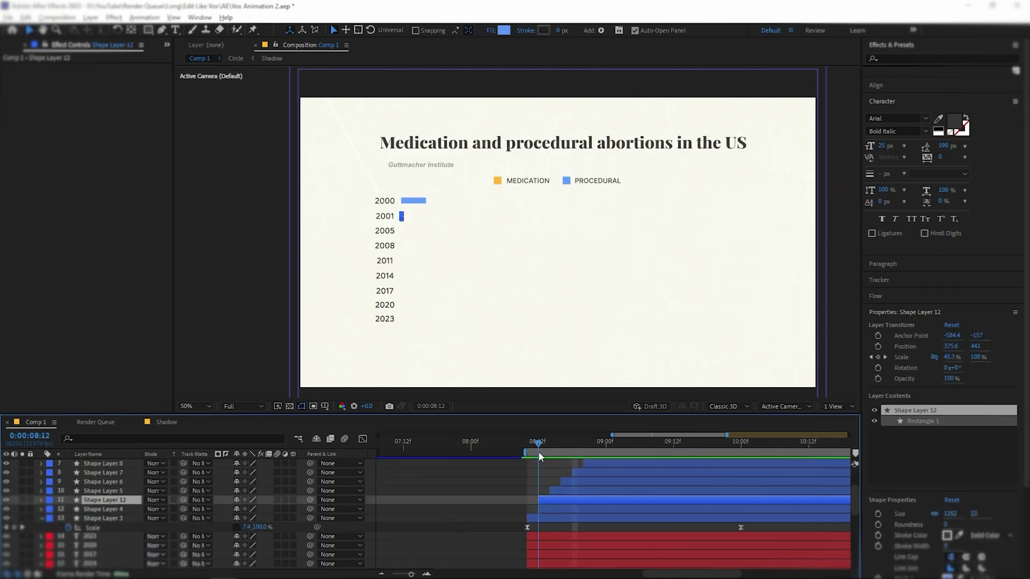
scroll(501, 182, up, 6)
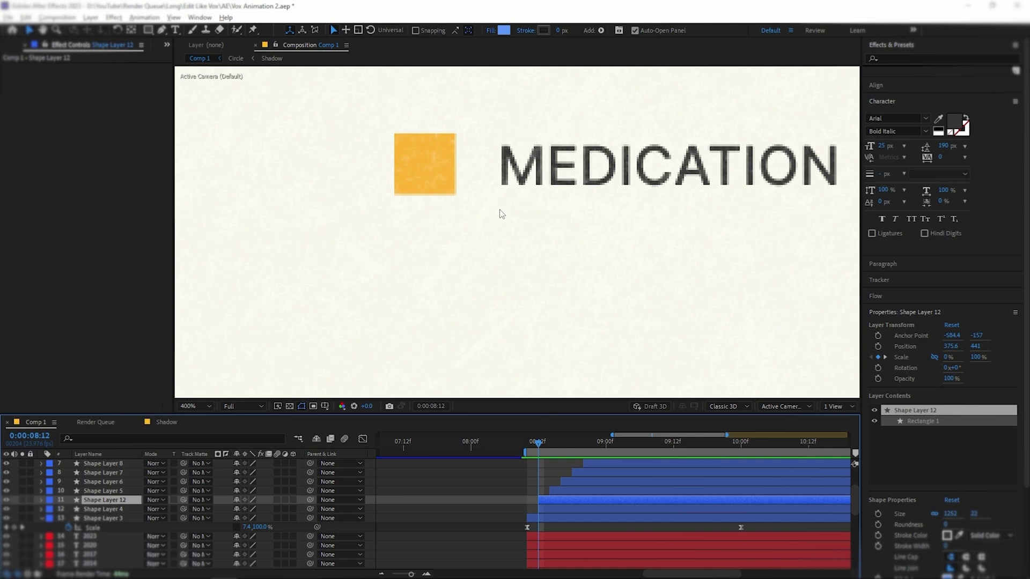
click(502, 32)
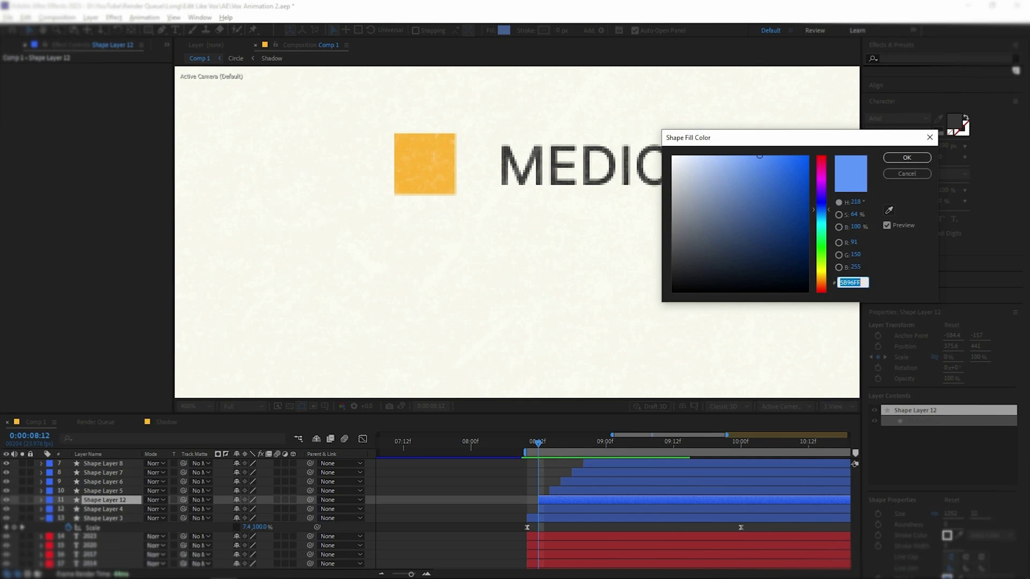
text(FFB32F)
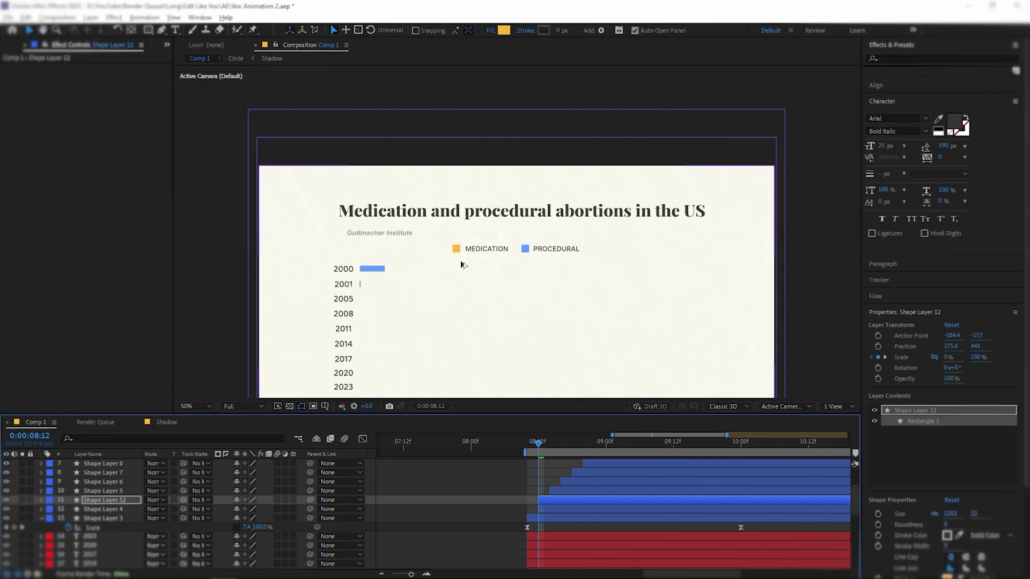
Set the orange 2001 bar's width scale to 7% at its end keyframe at 0:00:10:02.
click(748, 445)
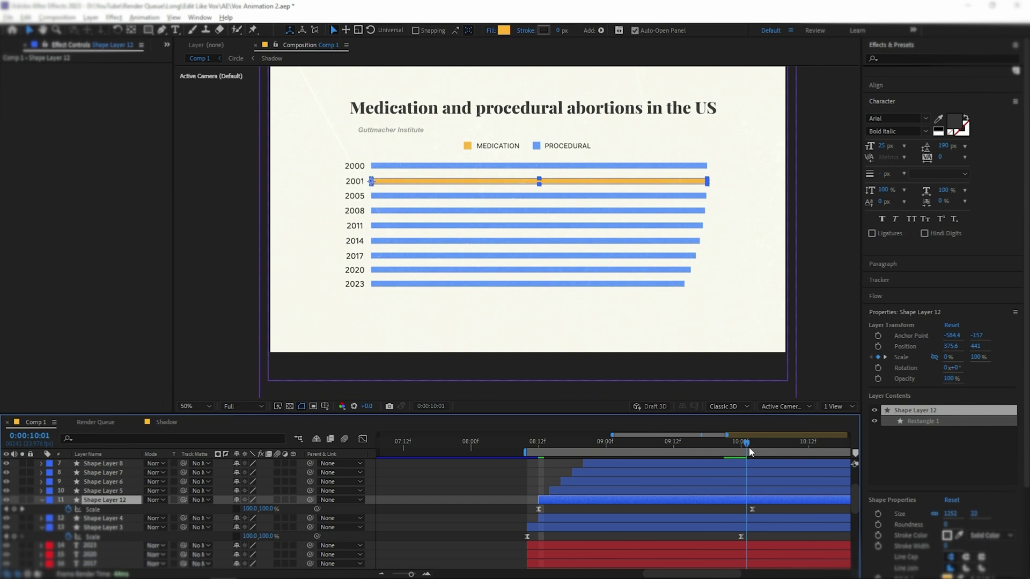
drag(250, 509, 201, 508)
click(268, 376)
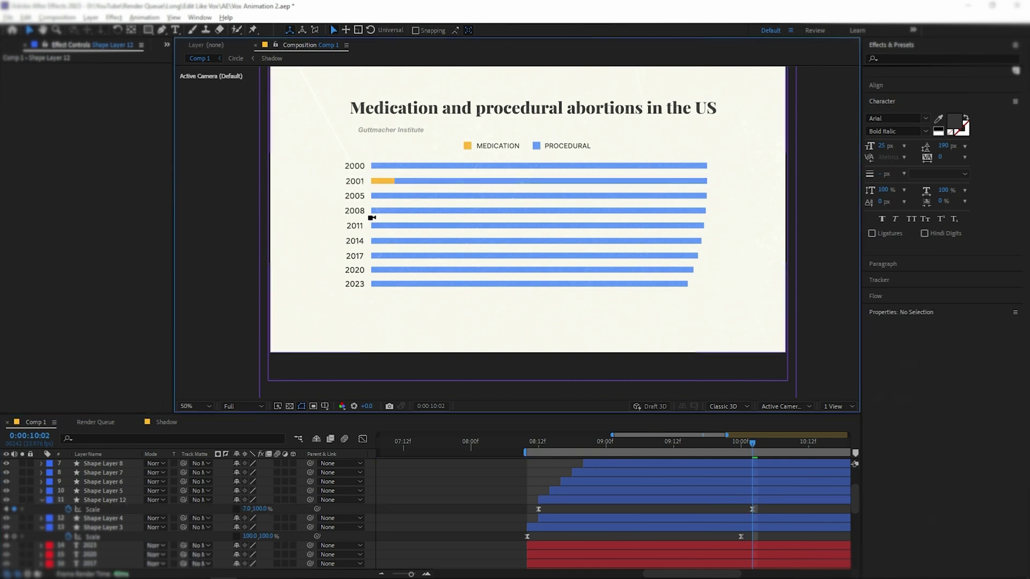
Shorten the orange 2005 bar, Shape Layer 13, at its end scale keyframe at 0:00:10:04 and collapse the revealed bar layer properties.
scroll(427, 213, up, 1)
drag(427, 213, 419, 234)
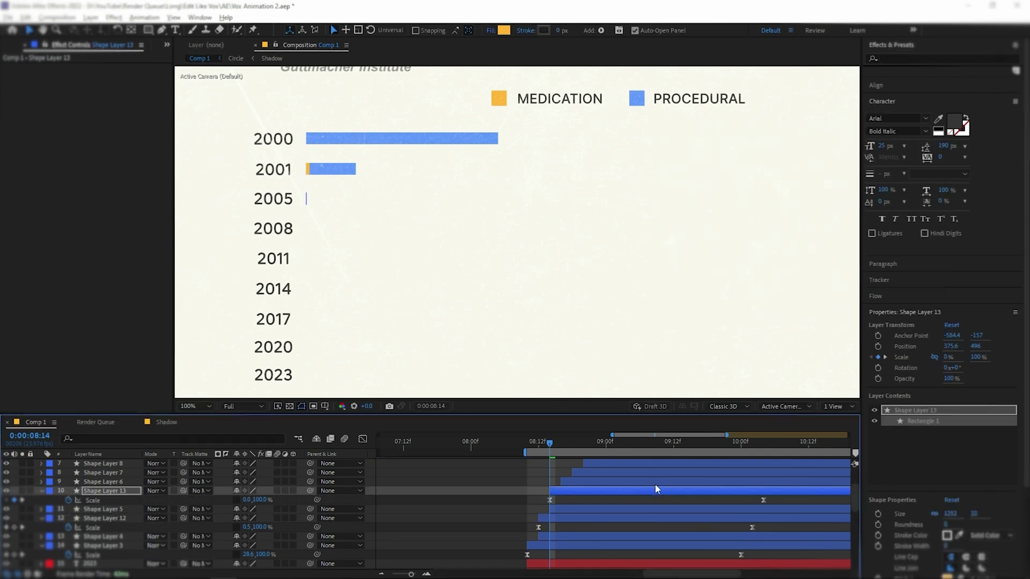
click(764, 443)
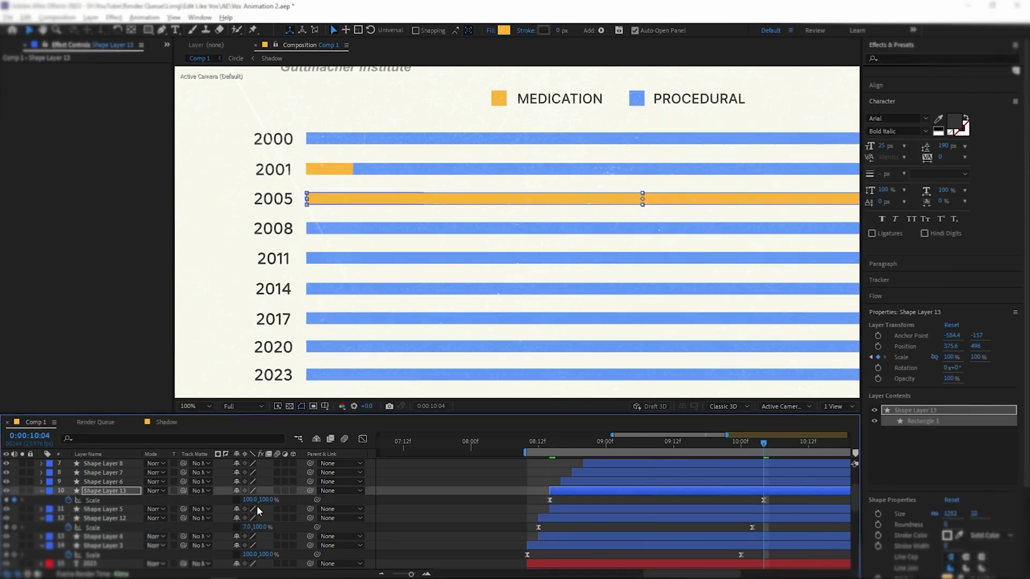
click(41, 490)
click(41, 509)
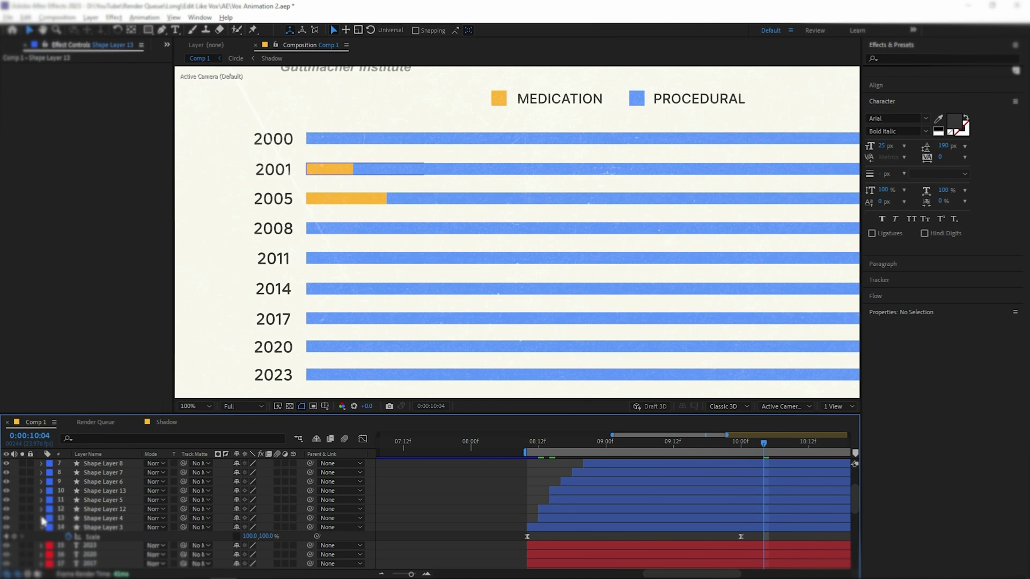
click(41, 527)
Duplicate the blue 2008 bar and set the copy's fill colour to FFB32F.
click(572, 481)
key(ctrl+d)
click(504, 30)
text(FFB32F)
click(899, 161)
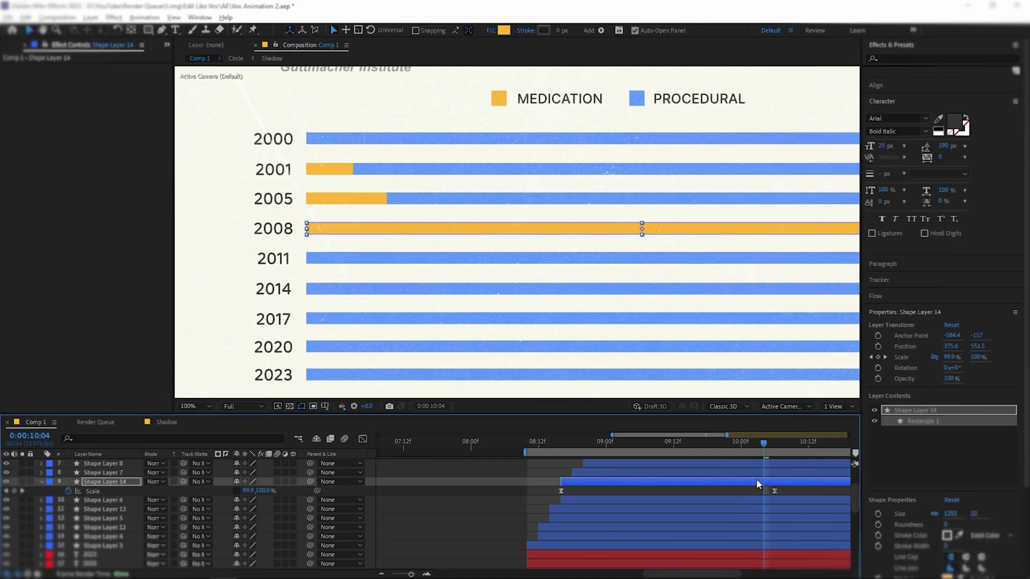
Set the orange 2008 bar's width scale to 18% at its end keyframe at 0:00:10:06.
key(u)
key(k)
drag(251, 492, 206, 492)
click(251, 491)
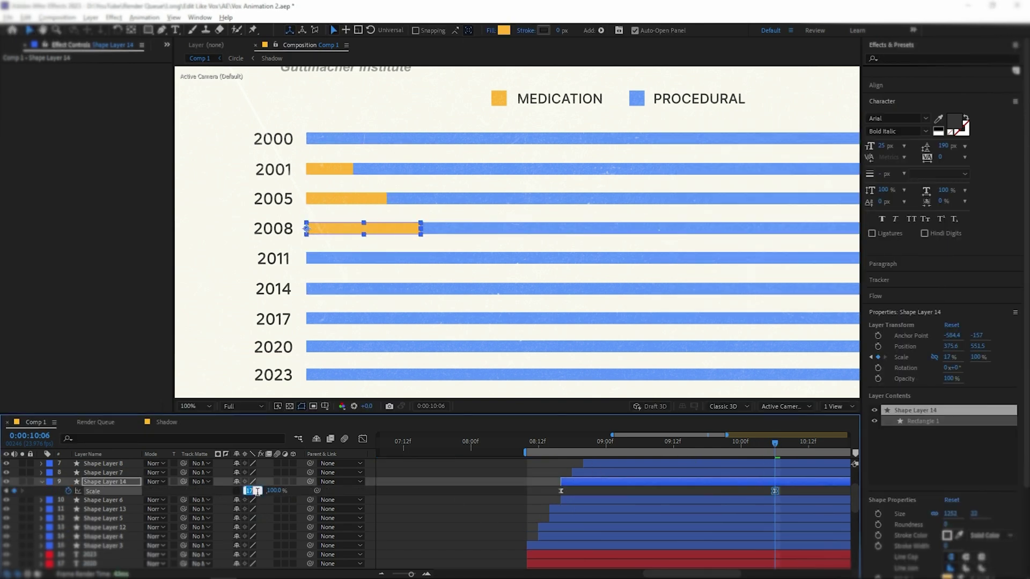
text(15)
click(295, 489)
click(250, 491)
text(18)
click(295, 487)
click(42, 482)
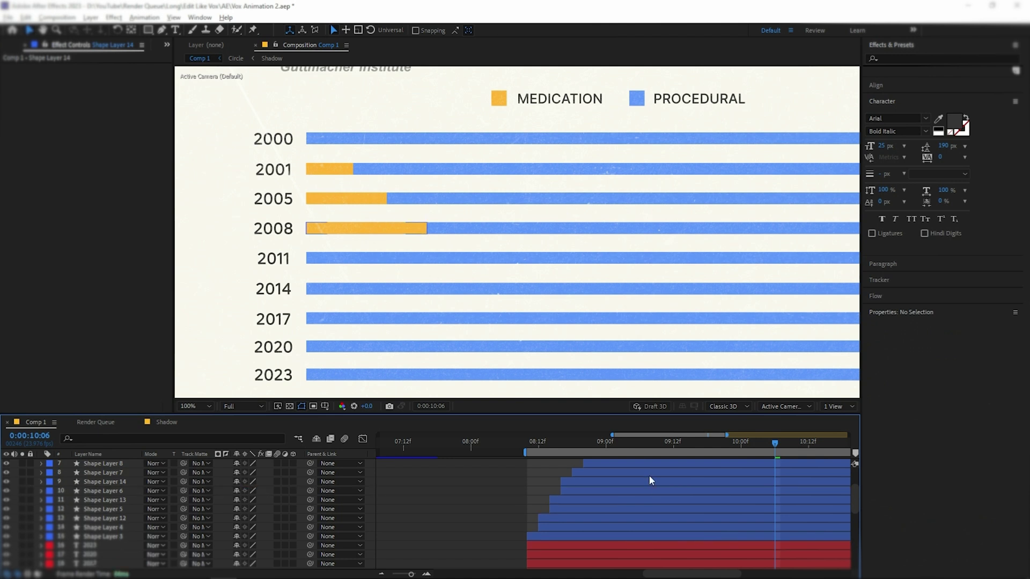
Duplicate the blue 2011 bar and set the copy's fill colour to FFB32F.
click(648, 474)
key(ctrl+d)
scroll(648, 474, up, 1)
click(503, 31)
text(FFB32F)
click(907, 160)
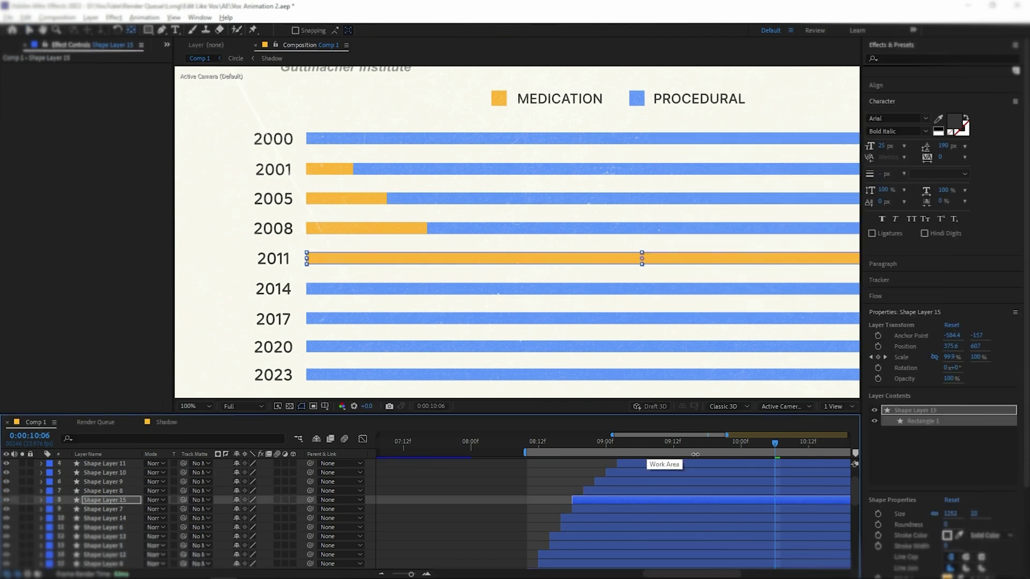
Set the orange 2011 bar's width scale to 23% at its end keyframe at 0:00:10:08.
text(uk2)
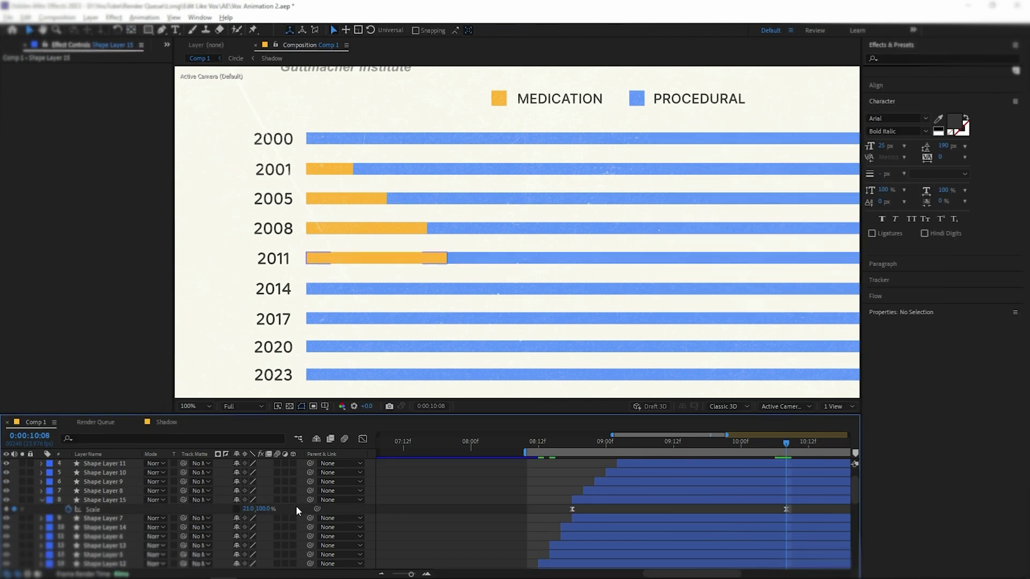
text(3)
key(Return)
Duplicate the blue 2014 bar, set the copy's fill colour to FFB32F and go to its end scale keyframe.
click(618, 490)
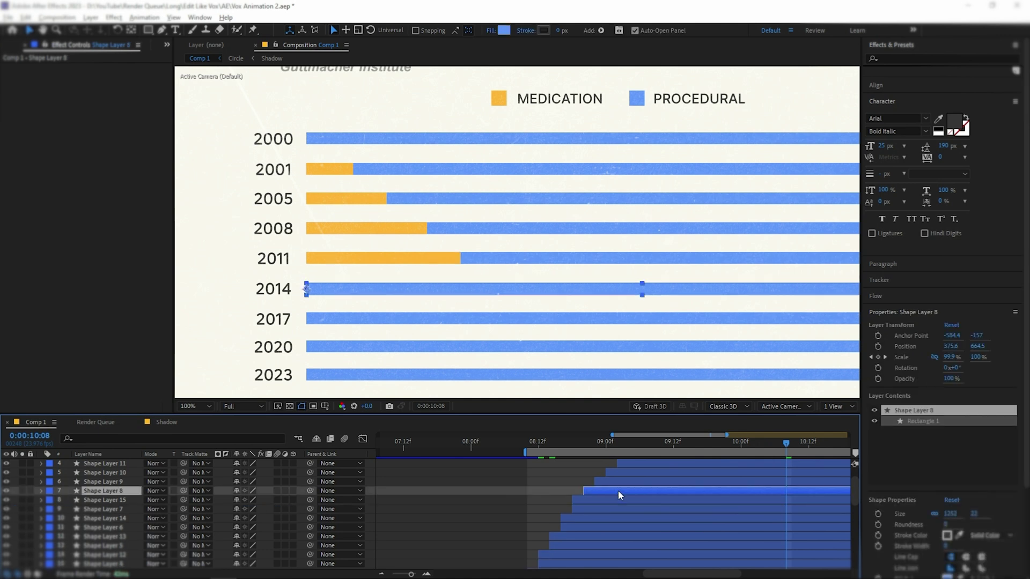
key(ctrl+d)
key(u)
key(k)
click(503, 30)
text(FFB32F)
key(Return)
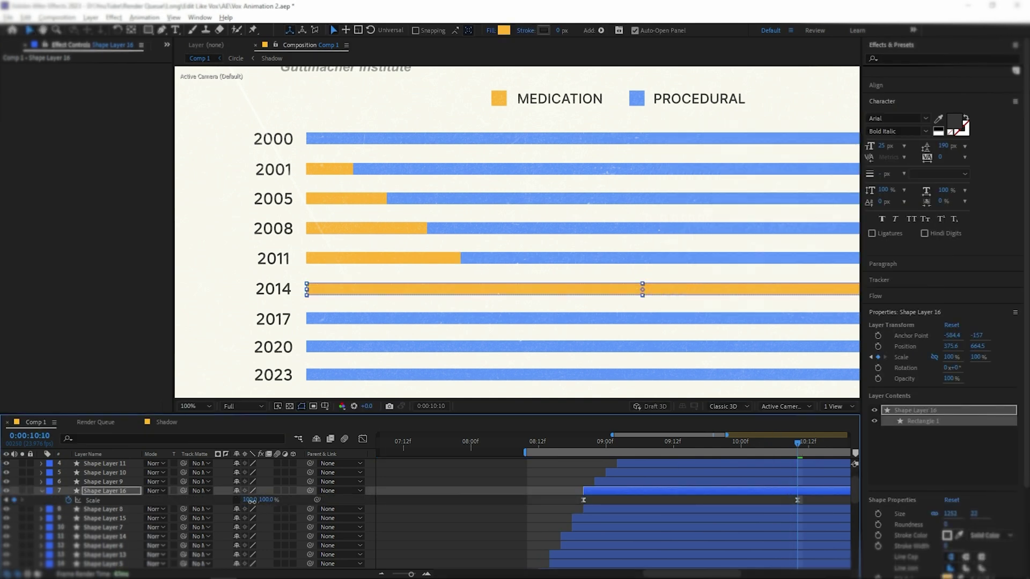
Set the orange 2014 bar's width scale to 32% at its end keyframe at 0:00:10:10.
key(BackSpace)
text(8)
click(304, 495)
click(249, 500)
text(32)
click(291, 497)
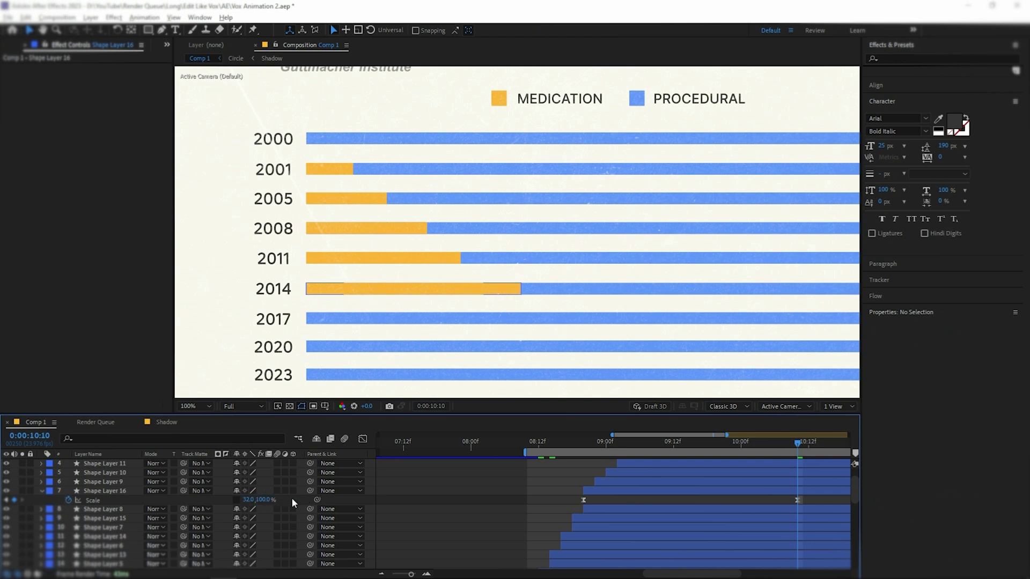
key(u)
Duplicate the blue 2017 bar and set the copy's fill colour to FFB32F.
click(708, 485)
key(ctrl+d)
click(504, 30)
text(FFB32F)
click(906, 161)
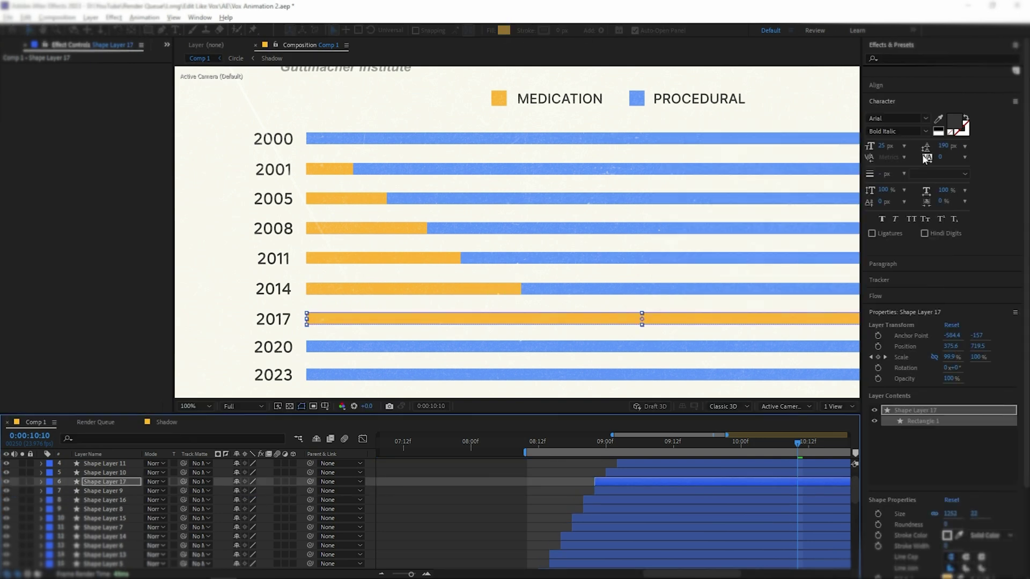
Set the orange 2017 bar's width scale to 38% at its end keyframe at 0:00:10:12.
text(uk38)
click(298, 496)
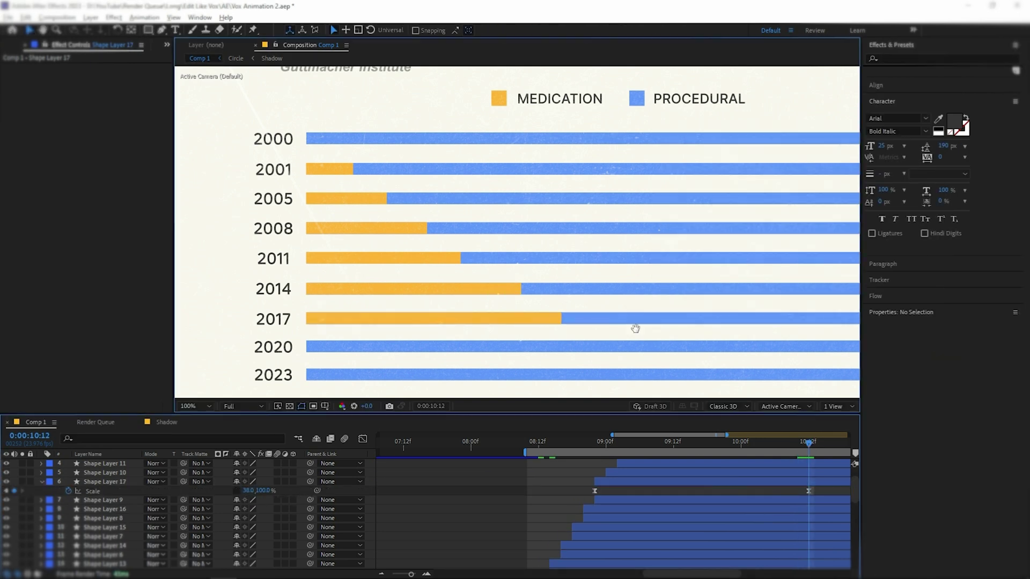
drag(637, 327, 462, 323)
click(42, 482)
Duplicate the blue 2020 bar, go to its end scale keyframe and set the copy's fill colour to FFB32F.
click(754, 474)
key(ctrl+d)
key(i)
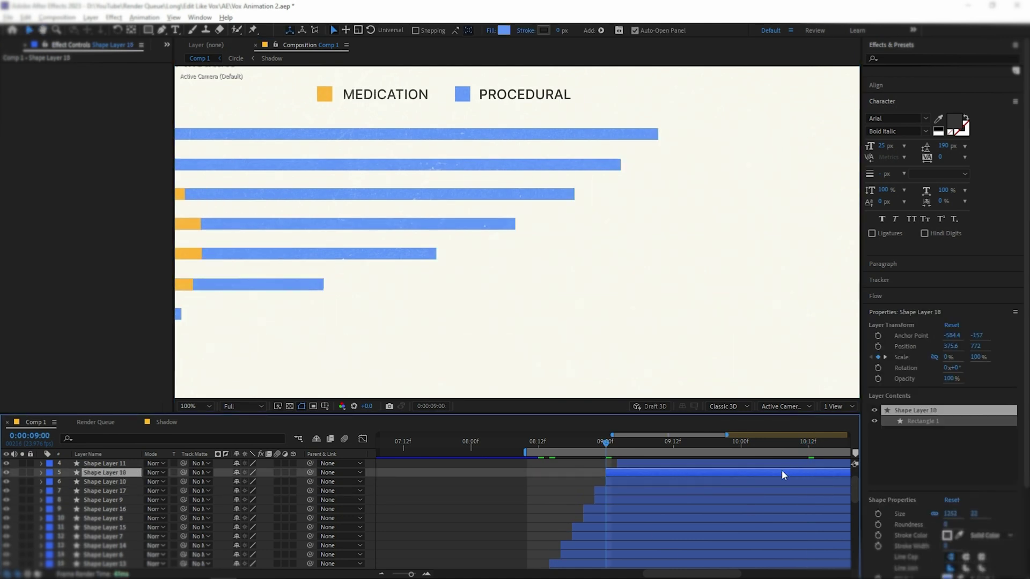
key(u)
key(k)
drag(554, 330, 608, 319)
click(504, 30)
key(ctrl+v)
key(Return)
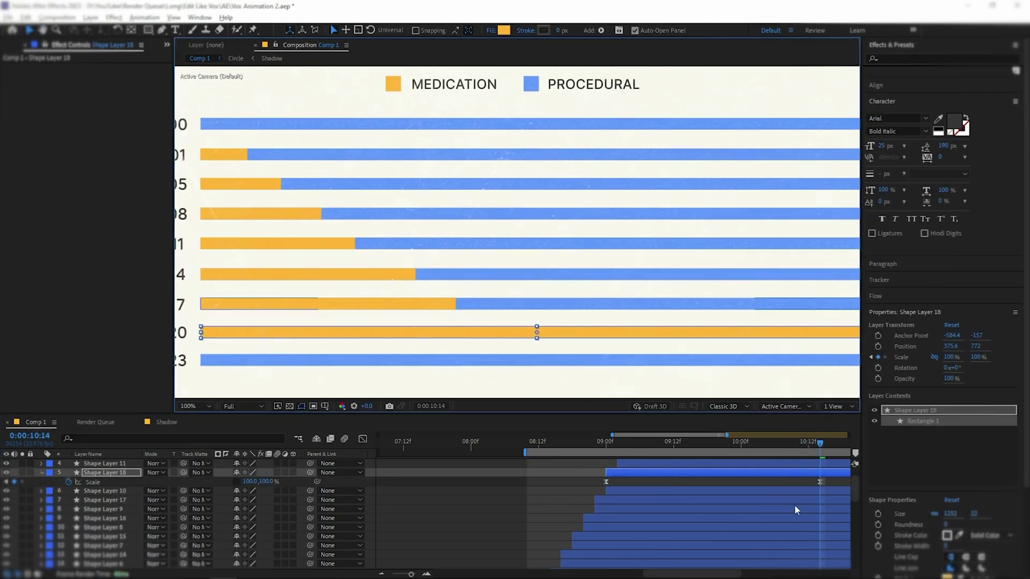
Set the orange 2020 bar's width scale to 45% at its end keyframe at 0:00:10:14.
click(252, 481)
click(300, 483)
scroll(461, 354, down, 1)
scroll(461, 354, up, 1)
scroll(461, 354, down, 1)
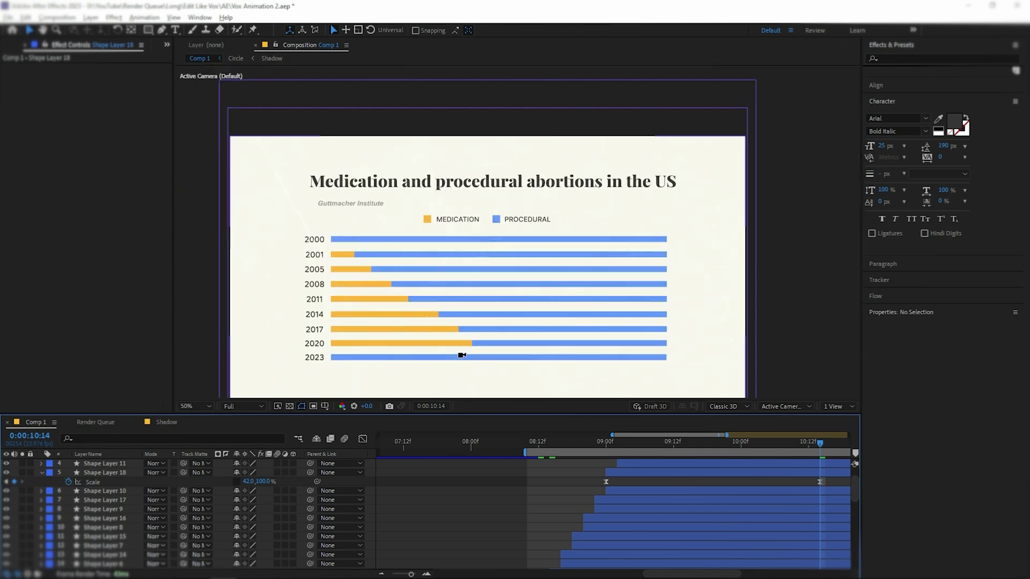
click(42, 473)
Duplicate the blue 2023 bar and set the copy's fill colour to FFB32F.
click(104, 464)
key(ctrl+d)
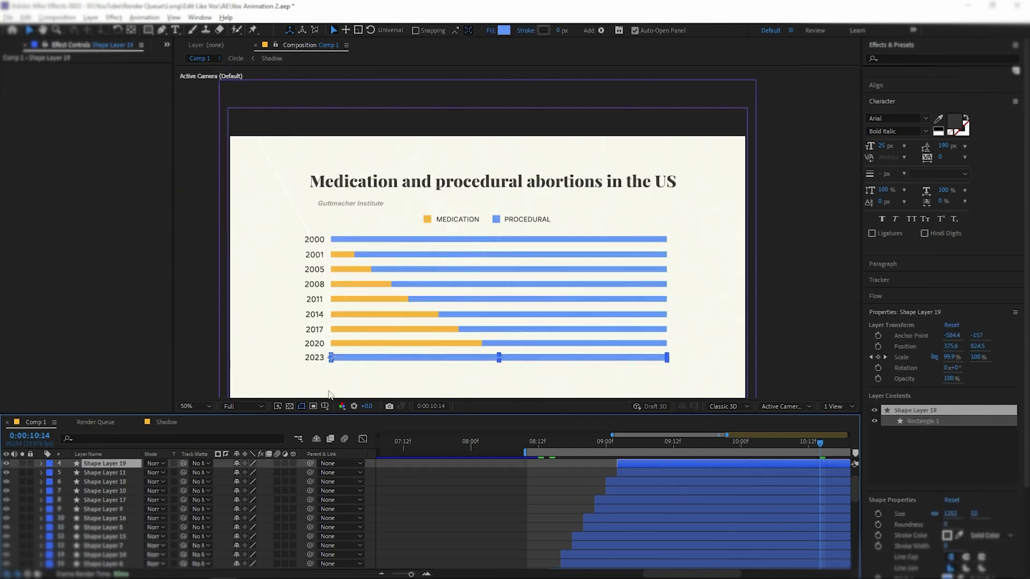
click(504, 30)
key(ctrl+v)
click(887, 166)
Set the orange 2023 bar's width scale to 55% at its end keyframe at 0:00:10:16, and scrub through the bar animation.
text(u)
text(55)
click(299, 474)
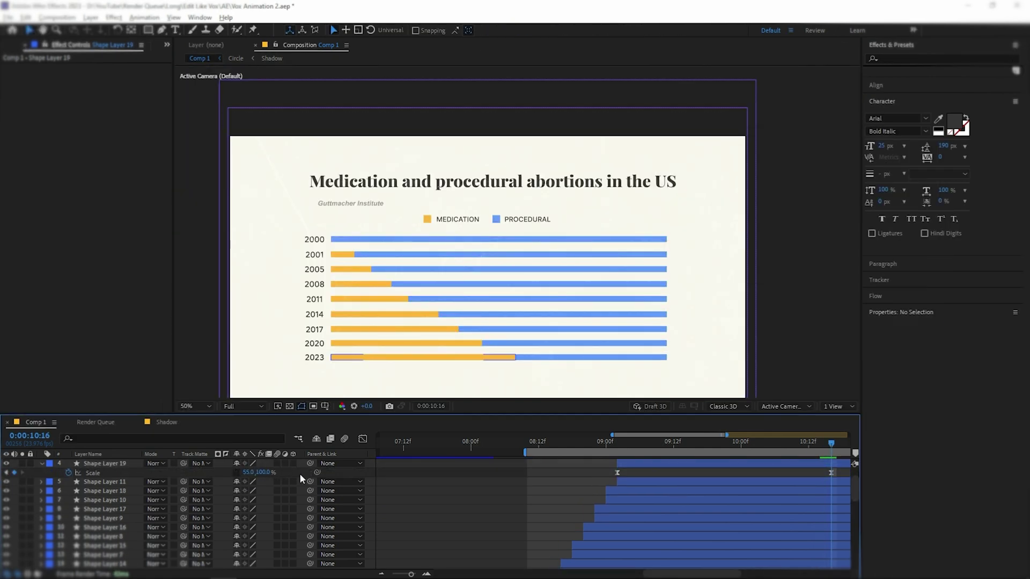
click(41, 463)
drag(561, 443, 541, 445)
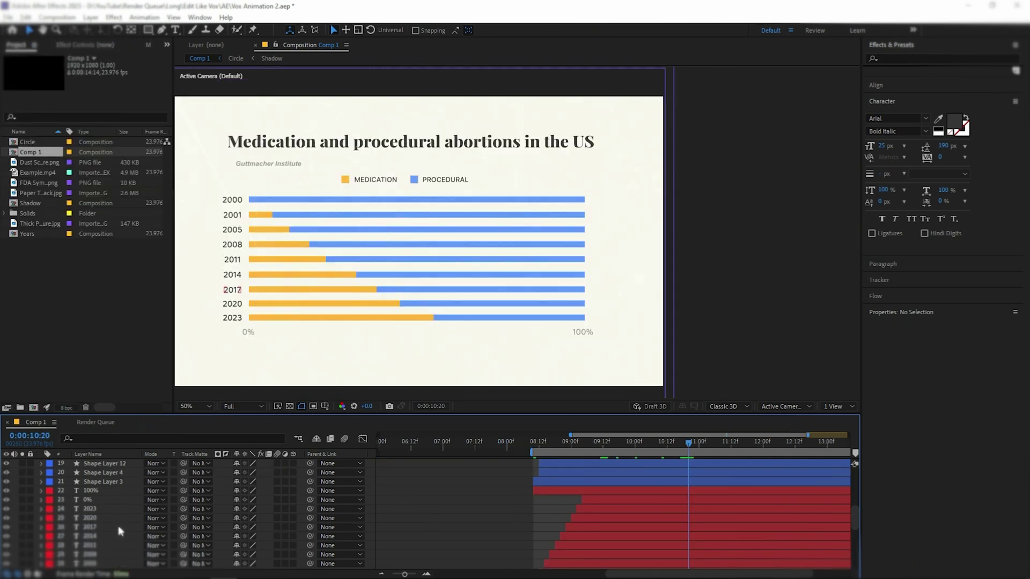
Move the blue 2005 and 2008 bar layers below the orange 2001, 2005 and 2008 bar layers.
scroll(119, 530, up, 3)
click(128, 539)
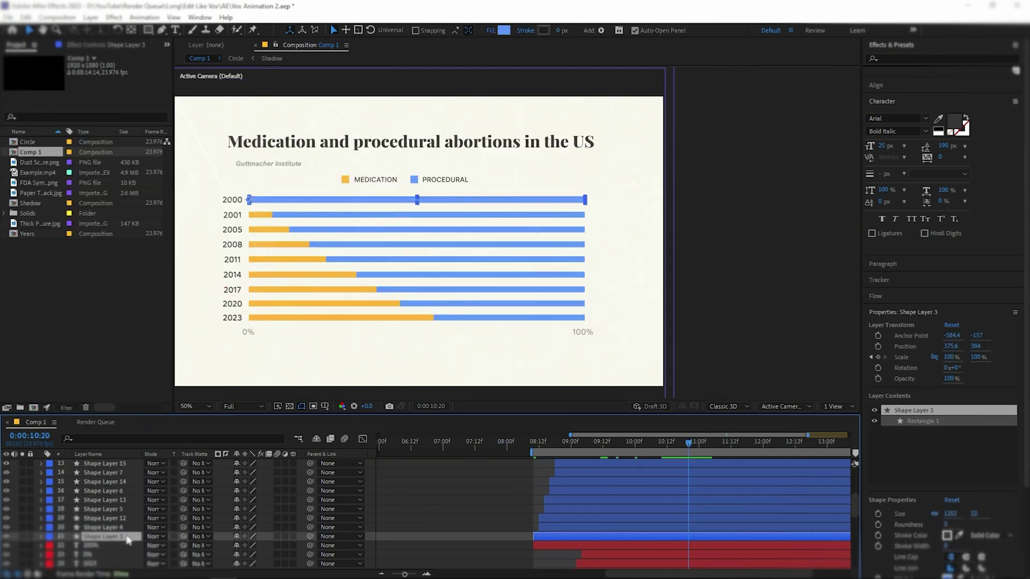
click(125, 528)
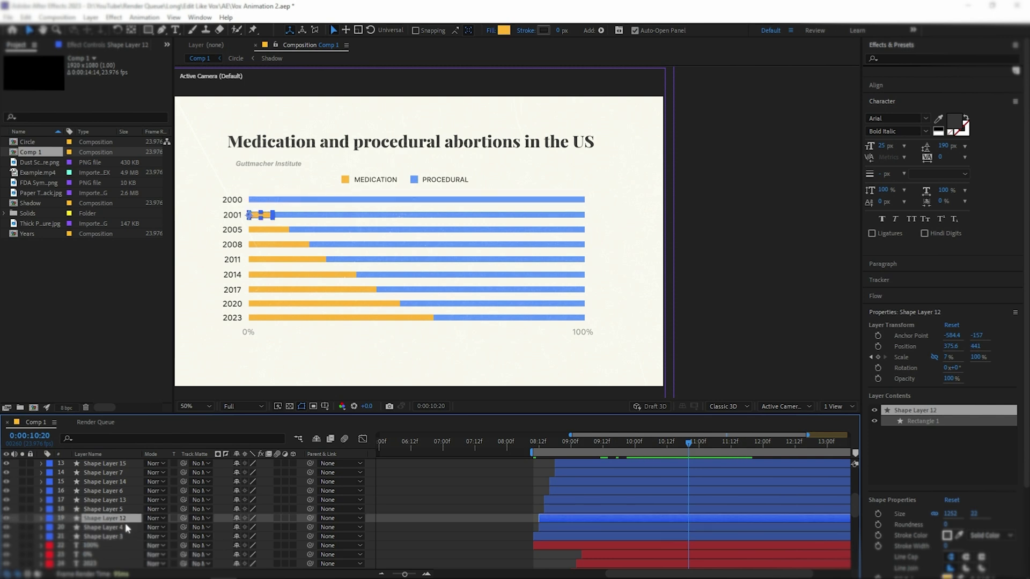
click(123, 537)
click(120, 528)
click(117, 518)
mouse_move(117, 510)
mouse_down()
mouse_move(114, 521)
mouse_move(117, 491)
mouse_move(116, 518)
mouse_up()
click(115, 500)
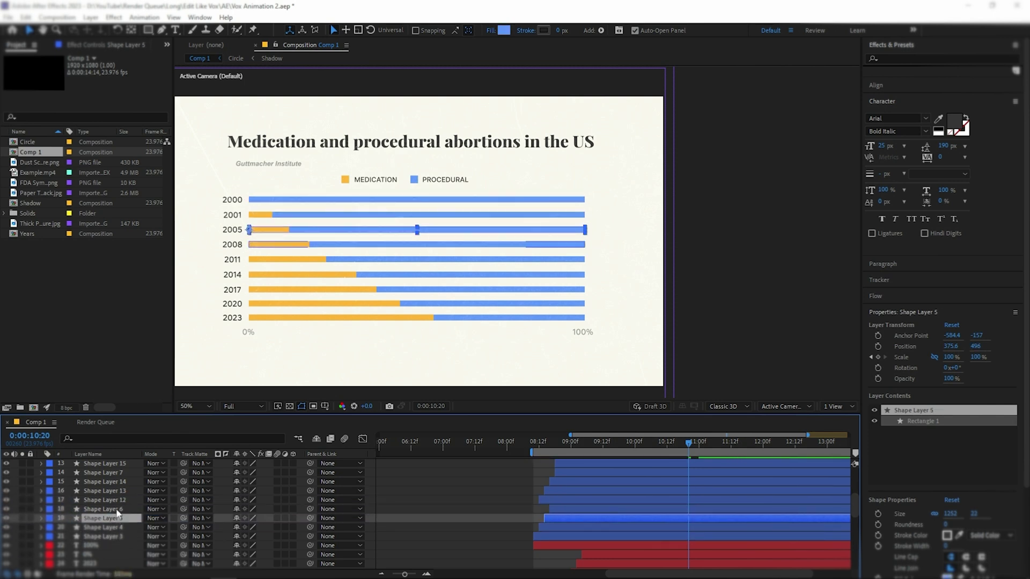
Move the remaining blue bar layers, 2011 to 2023, below all the orange bar layers.
click(111, 475)
drag(111, 476, 129, 533)
scroll(119, 496, up, 1)
scroll(124, 504, up, 1)
scroll(125, 498, up, 2)
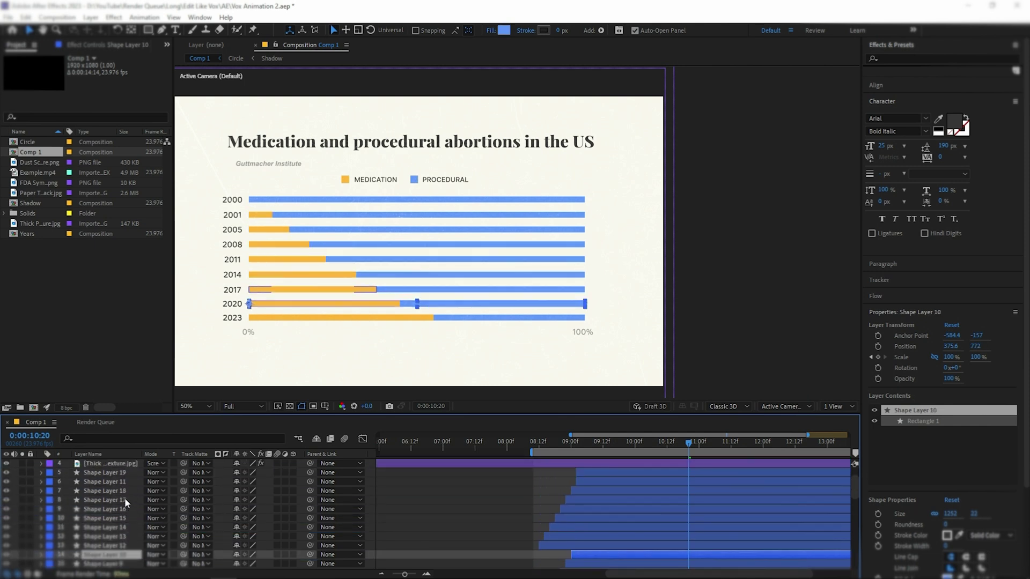
drag(128, 481, 129, 545)
click(128, 532)
click(125, 513)
click(123, 478)
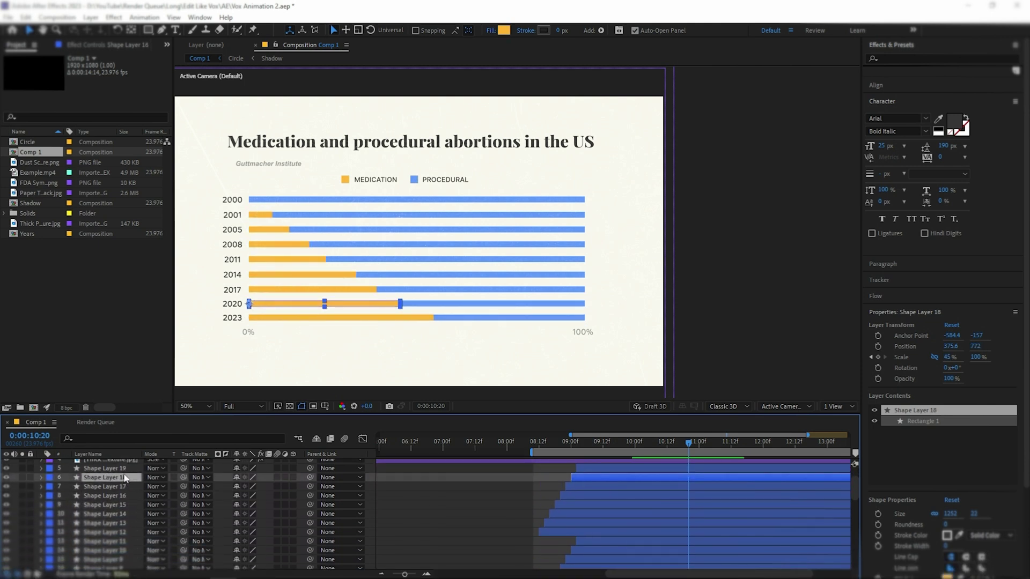
Bring the orange legend square's layer next to the orange bar layers and precompose them all as Orange.
click(123, 469)
shift+click(127, 541)
scroll(124, 543, down, 10)
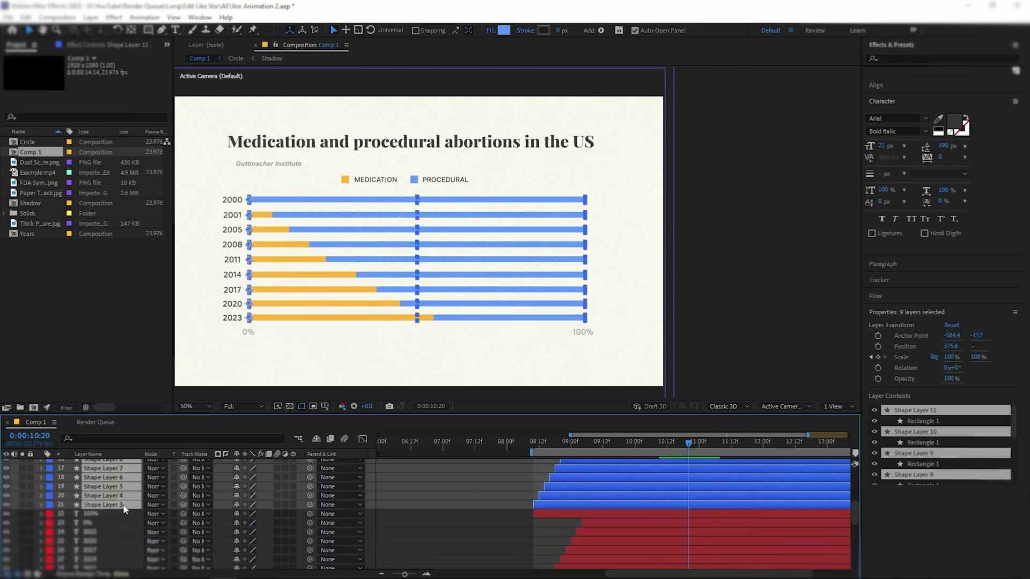
mouse_move(122, 543)
mouse_down()
mouse_move(110, 468)
mouse_move(129, 534)
mouse_up()
scroll(127, 528, up, 1)
shift+click(125, 493)
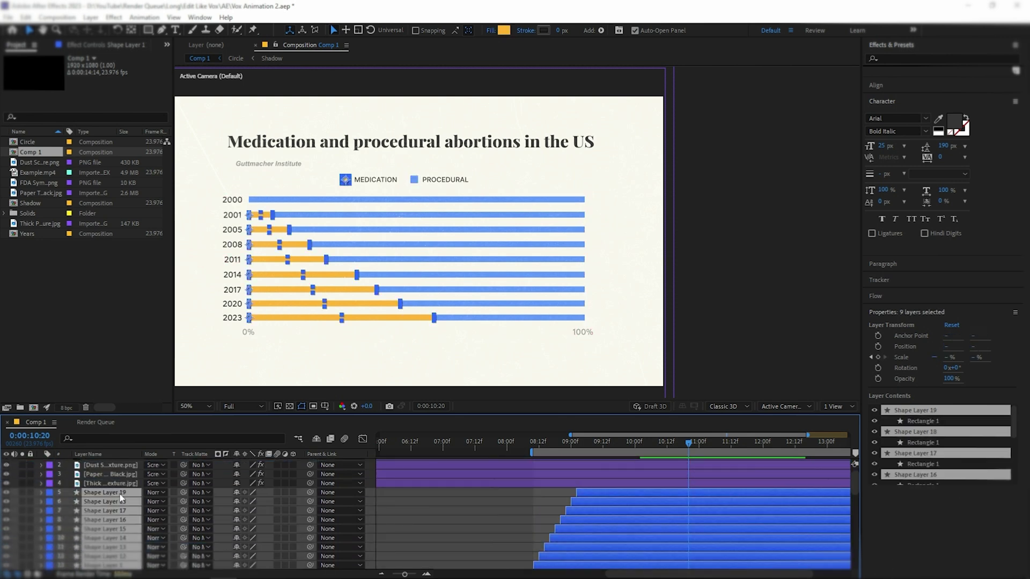
key(ctrl+shift+c)
text(Orange)
key(Return)
Precompose all the blue bar layers together with the blue legend square as Blue.
click(117, 499)
scroll(123, 515, down, 3)
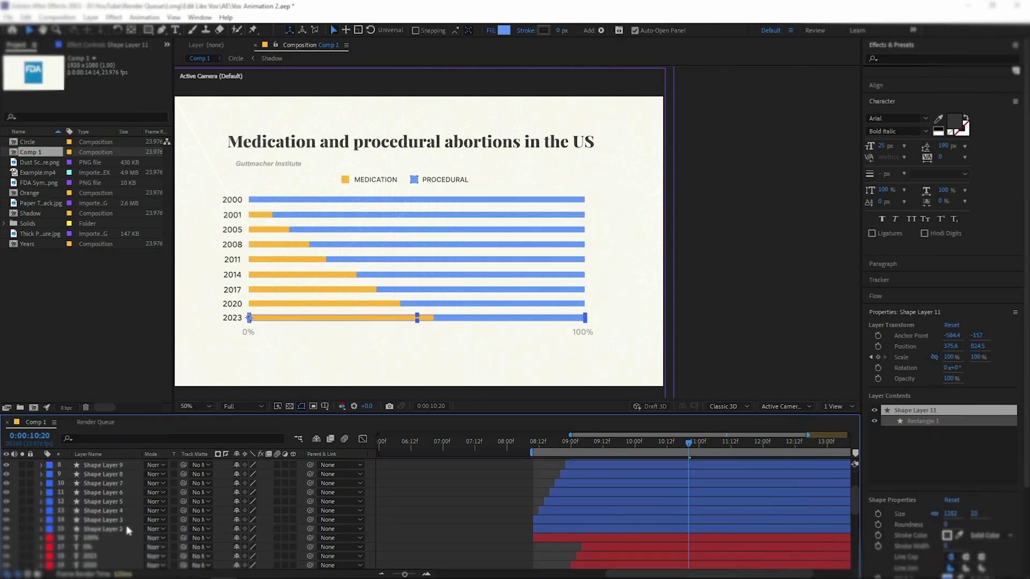
shift+click(127, 526)
key(ctrl+shift+c)
text(Blue)
click(540, 365)
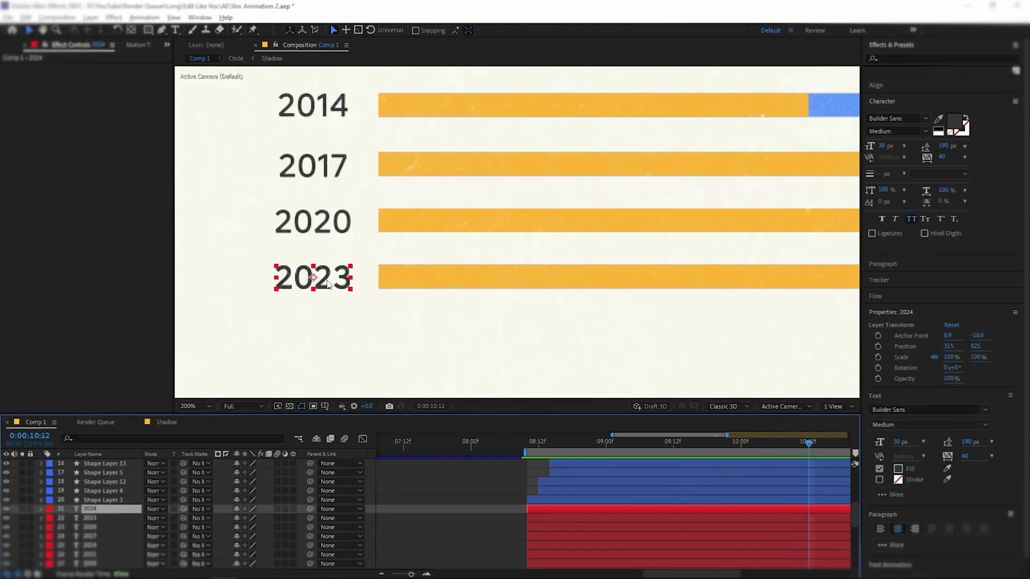
Change the duplicated 2023 label's text to 0% and place it below the starting end of the bars.
double_click(327, 283)
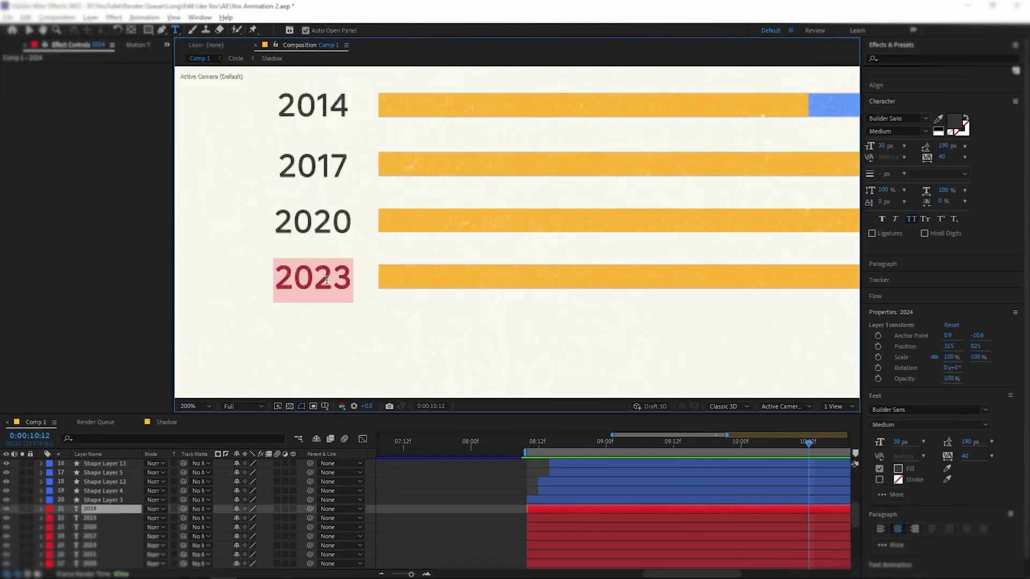
text(0)
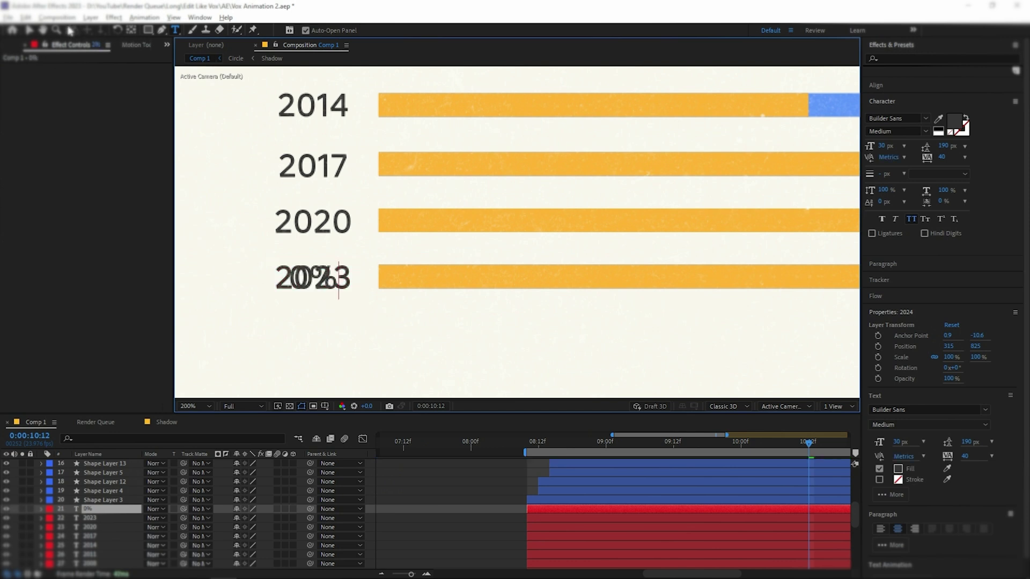
click(29, 30)
drag(335, 282, 574, 333)
scroll(394, 337, down, 1)
scroll(346, 319, down, 2)
Duplicate the 0% label, place the copy below the far end of the bars and change its text to 100%.
key(ctrl+d)
scroll(347, 320, up, 2)
key(ctrl+z)
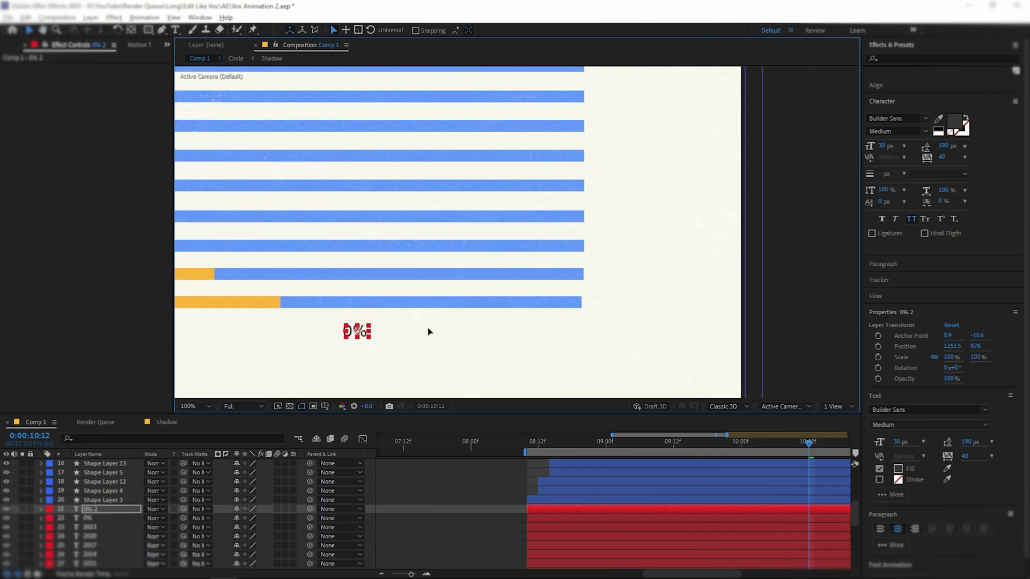
drag(429, 332, 629, 331)
click(839, 443)
double_click(576, 331)
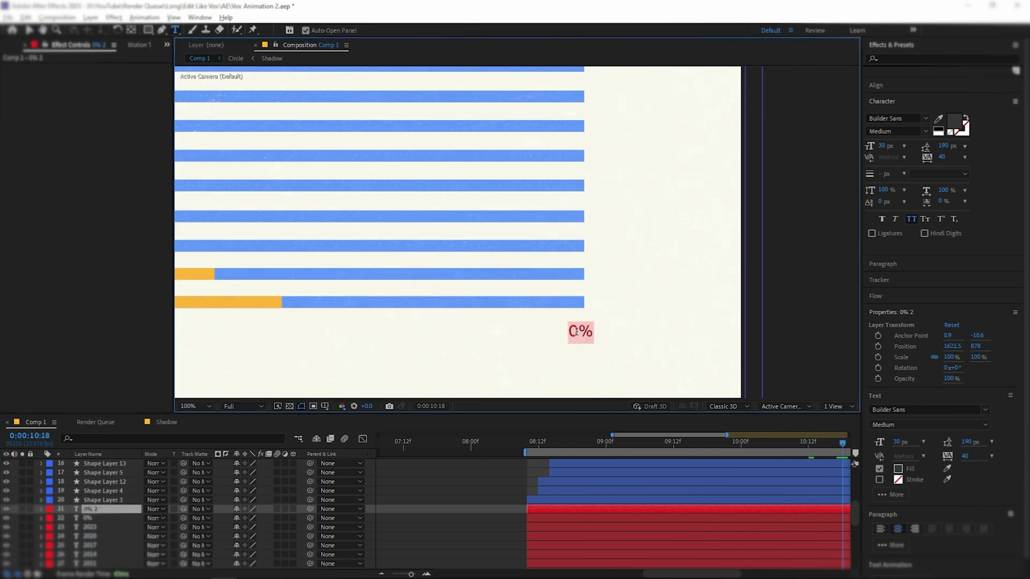
click(30, 30)
scroll(593, 333, up, 1)
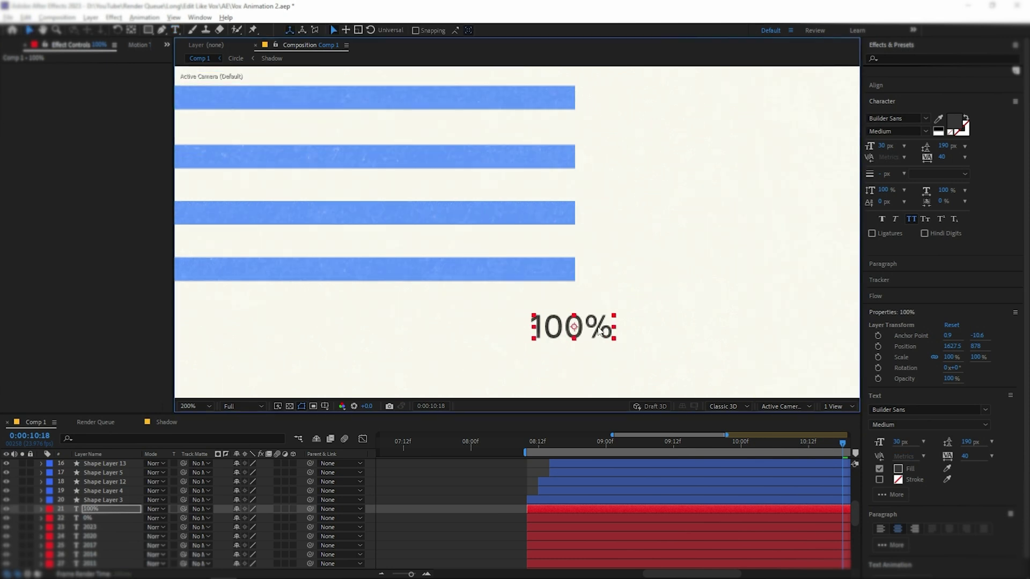
scroll(589, 333, down, 2)
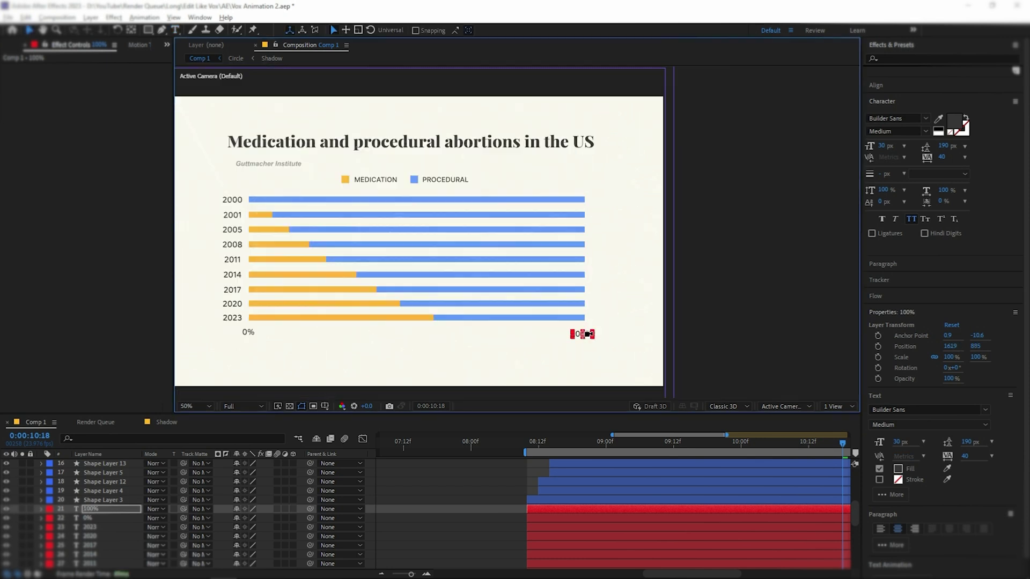
Set the opacity of the 0% and 100% axis labels to 50%.
ctrl+click(121, 519)
key(t)
click(252, 520)
text(5)
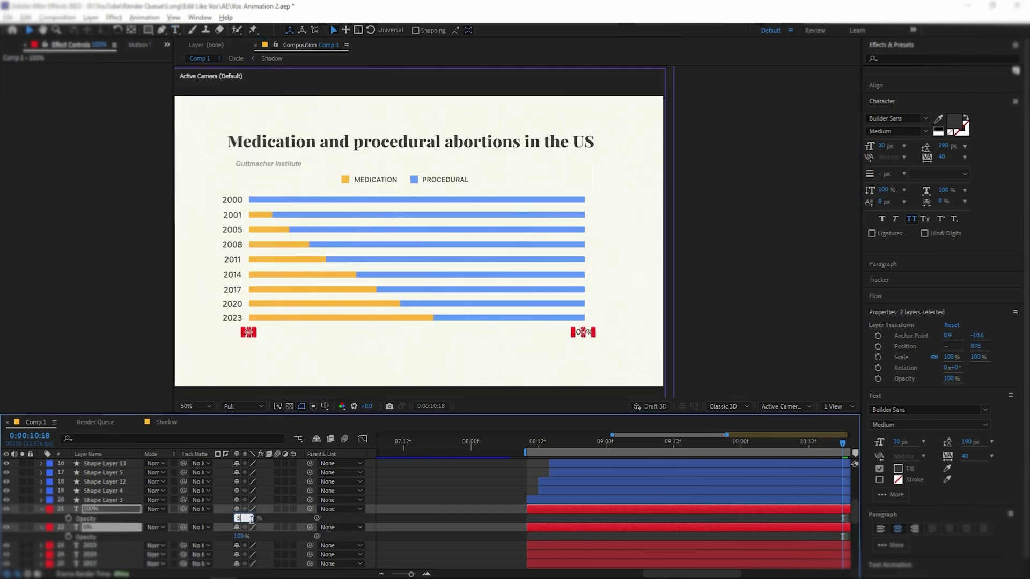
text(0)
click(286, 516)
click(41, 509)
click(41, 517)
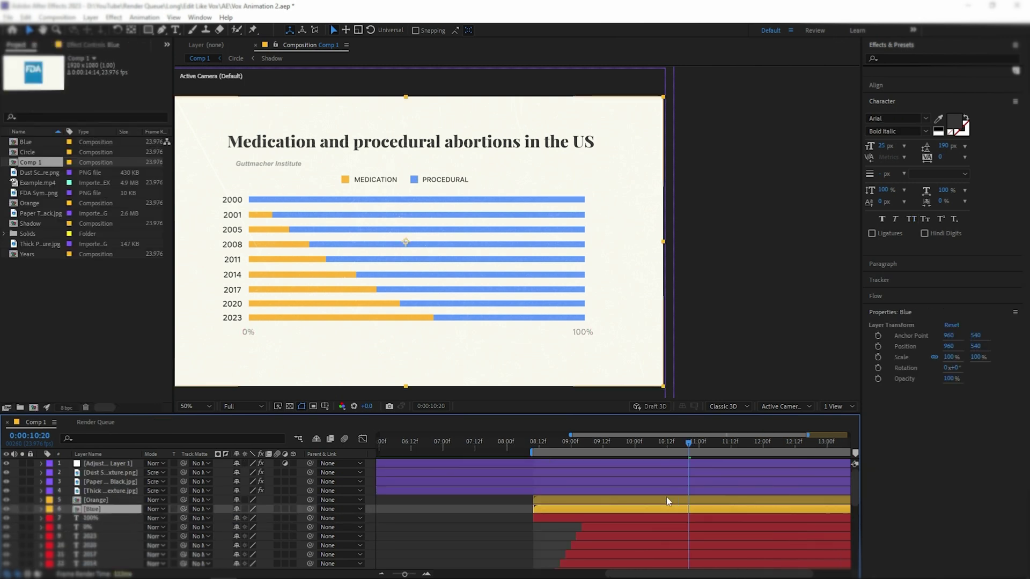
Start animating the Blue precomp's opacity with a 100% keyframe at 0:00:10:20.
ctrl+click(105, 500)
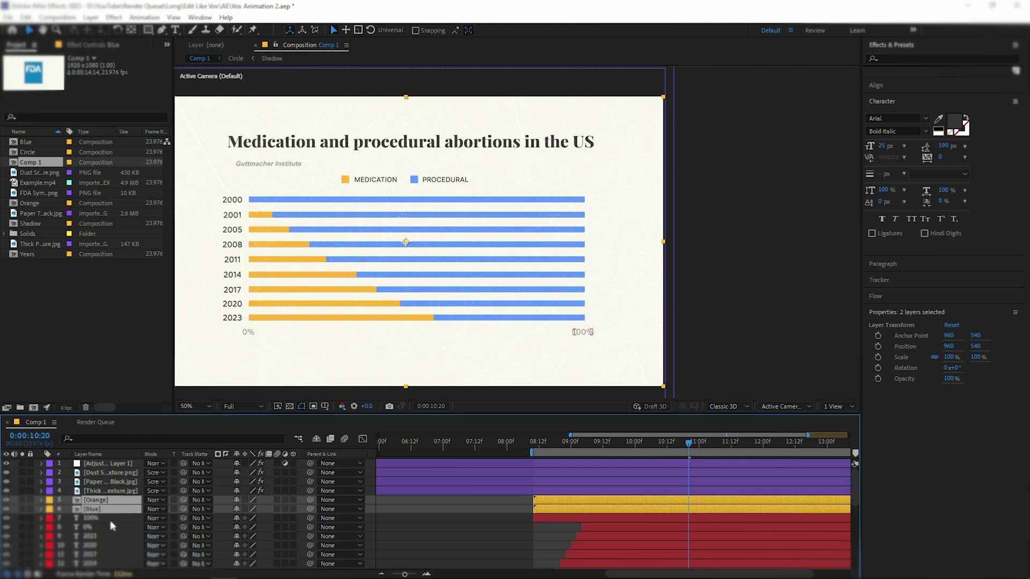
click(109, 510)
key(t)
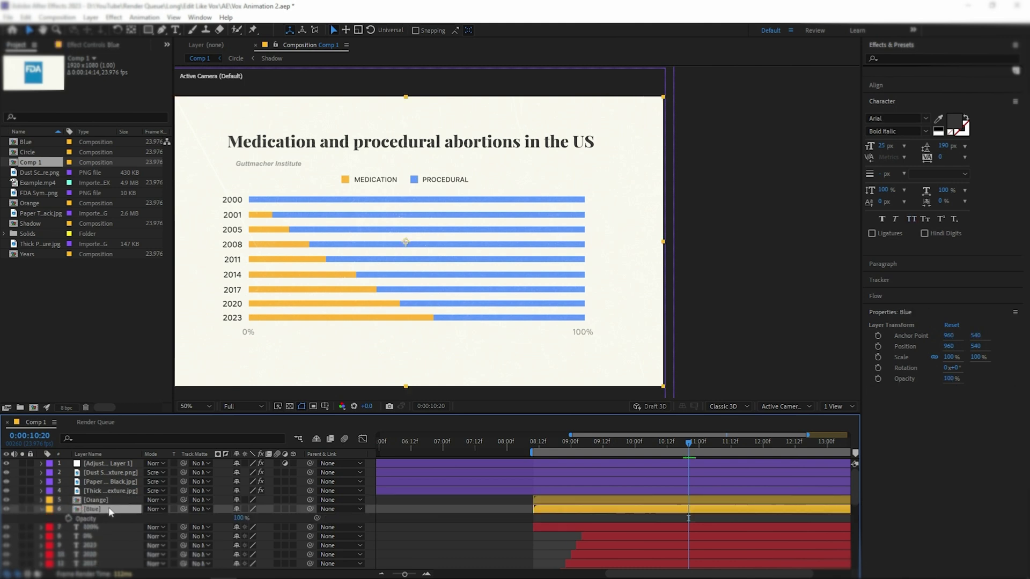
click(67, 520)
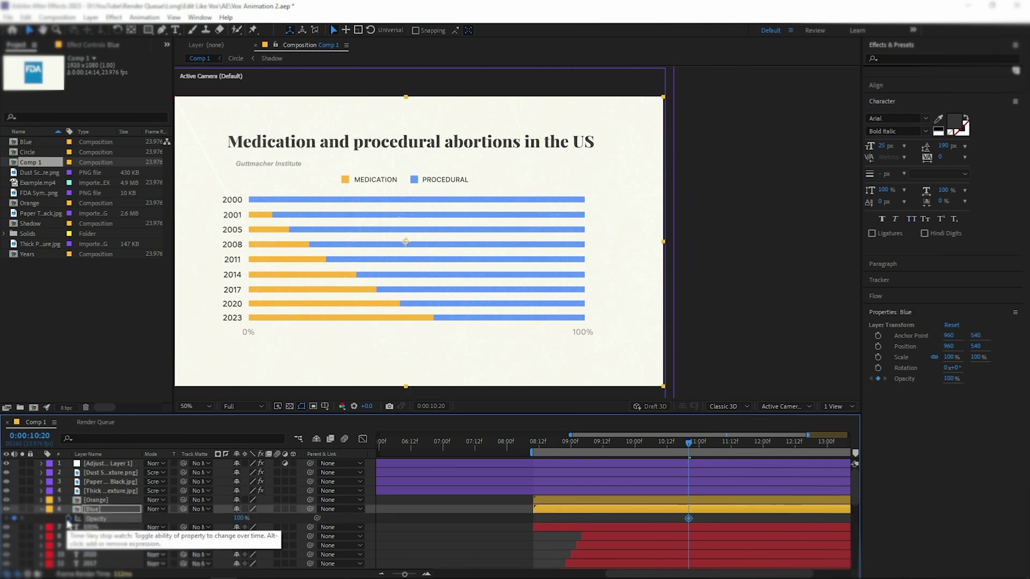
key(alt+shift+j)
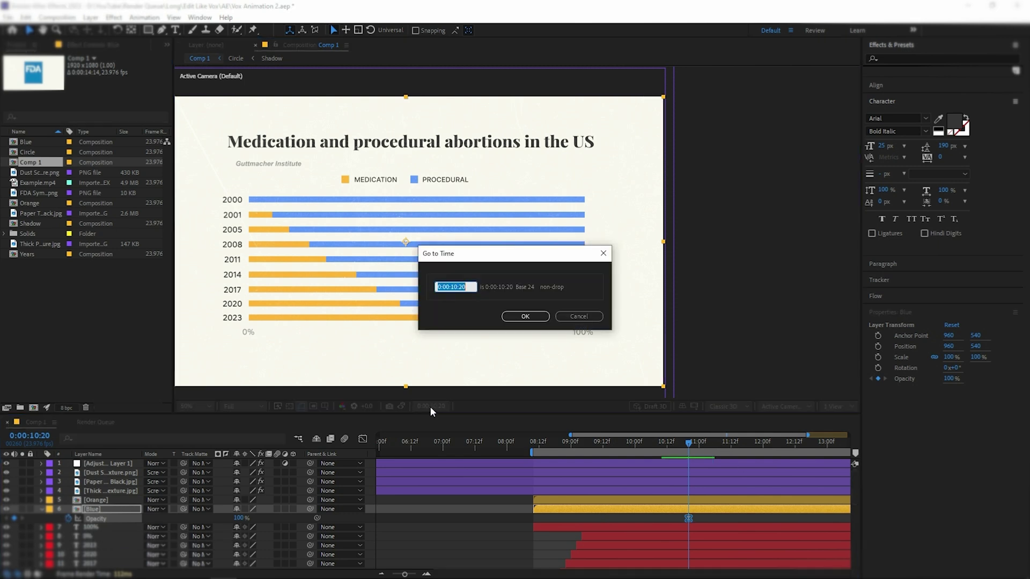
key(Return)
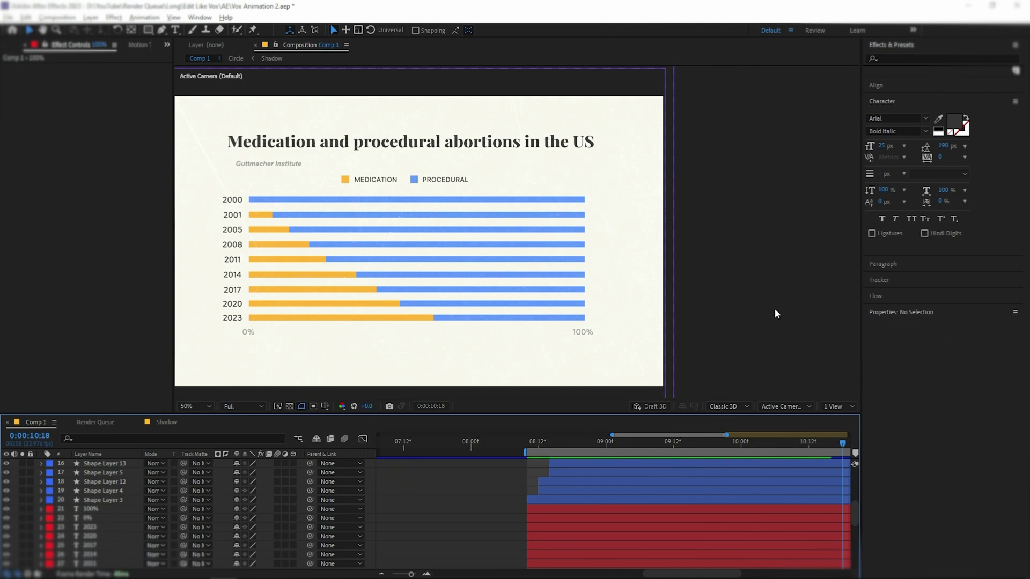
Stagger the starts of the label layers from 2001 through 2023, 0% and 100% by two frames each, and preview the animation.
scroll(558, 506, down, 2)
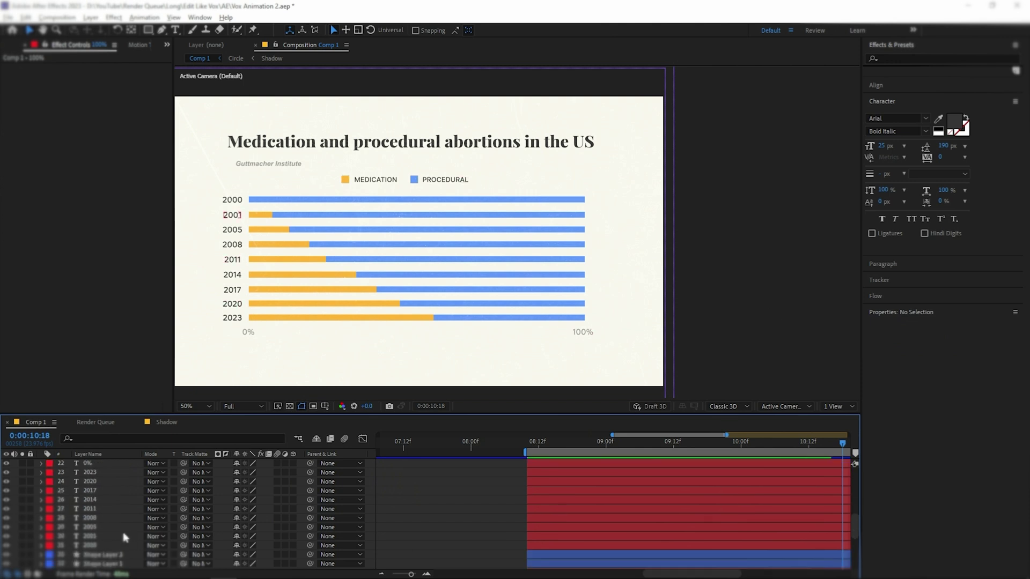
click(126, 536)
scroll(526, 536, up, 2)
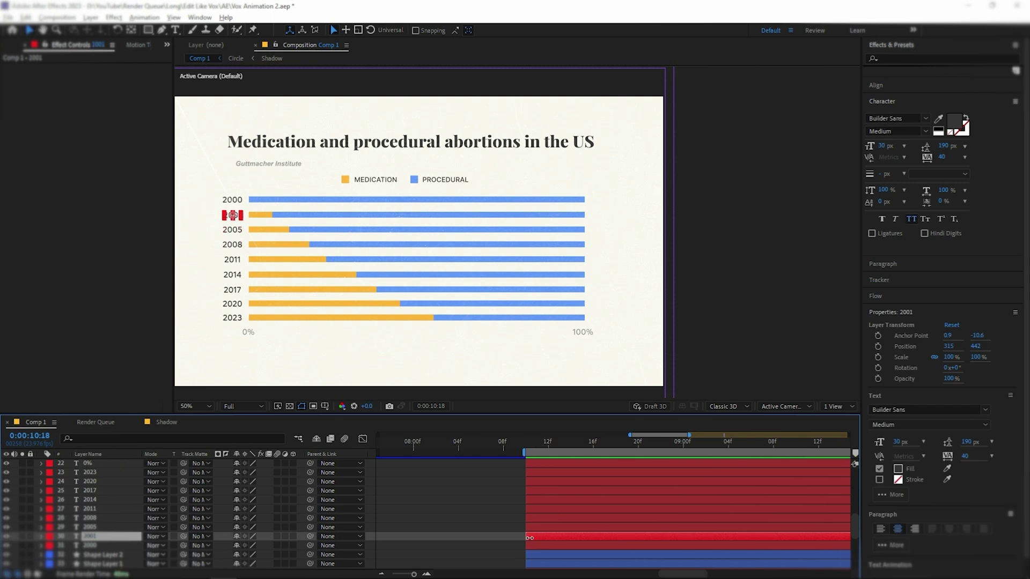
drag(526, 528, 583, 537)
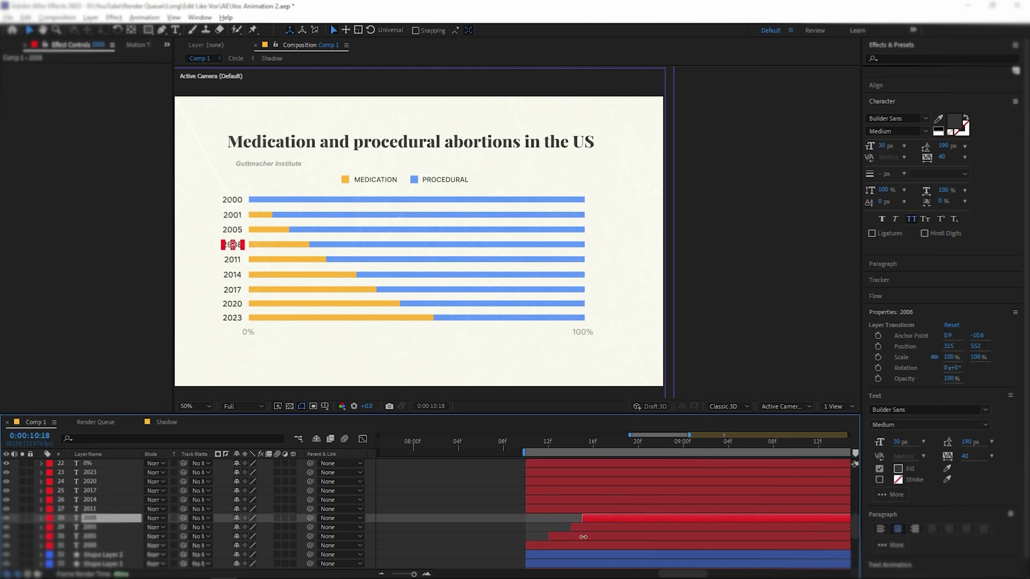
drag(526, 510, 609, 520)
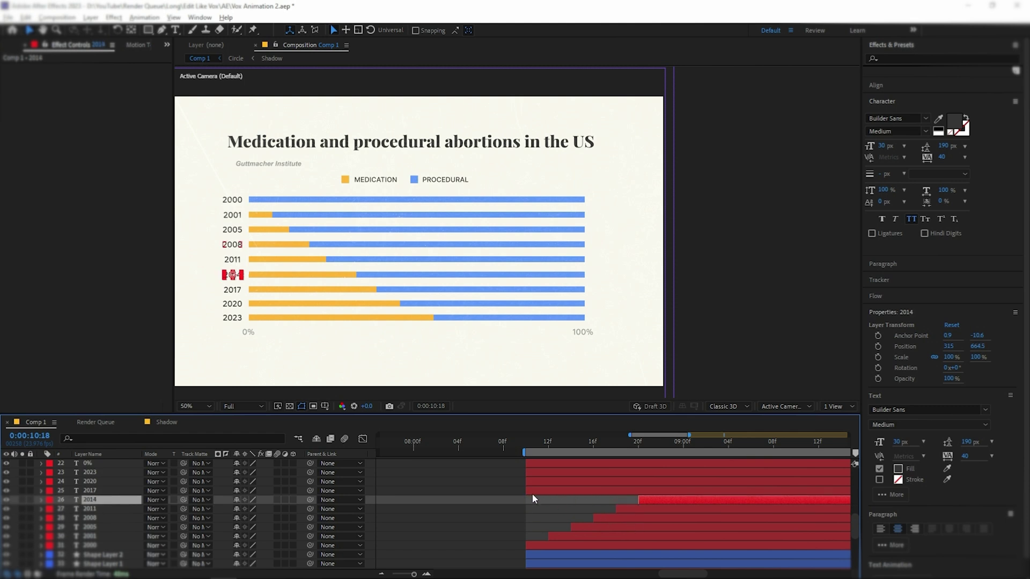
drag(526, 491, 661, 491)
scroll(661, 504, up, 3)
drag(526, 537, 674, 551)
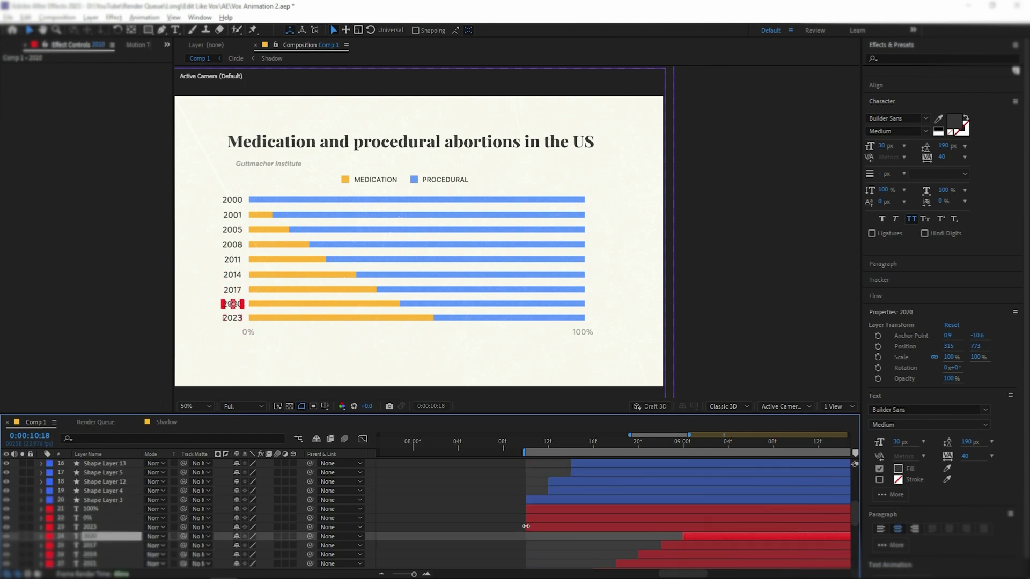
drag(526, 528, 728, 518)
drag(525, 509, 751, 510)
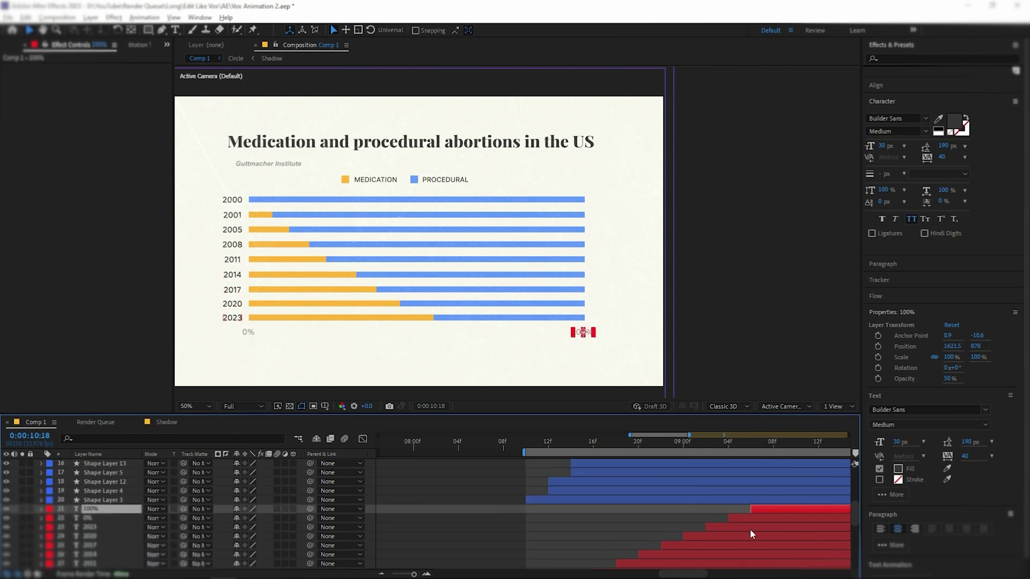
click(527, 444)
key(space)
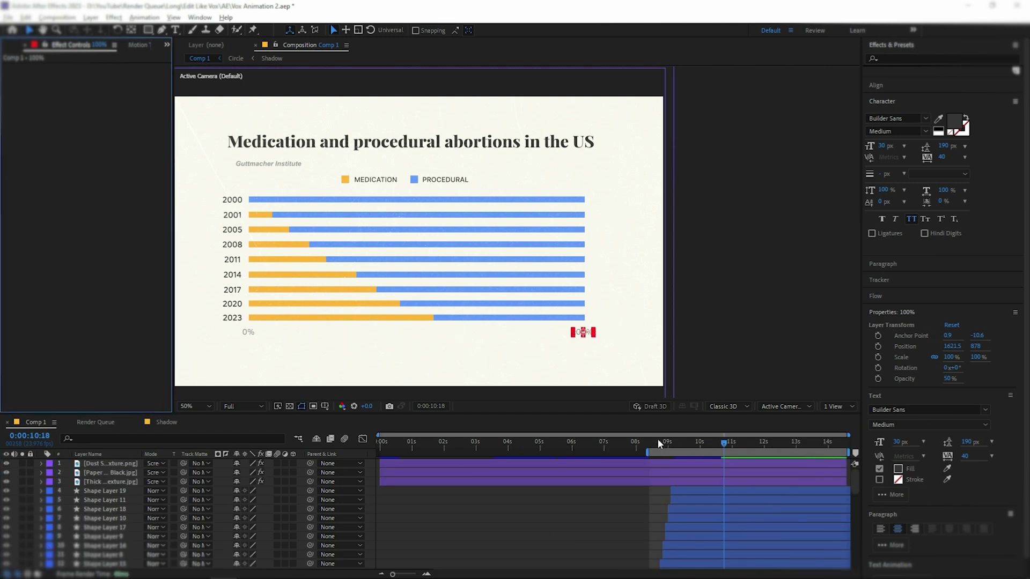
Add an adjustment layer above the texture layers and apply Posterize Time to it with a frame rate of 12.
click(133, 465)
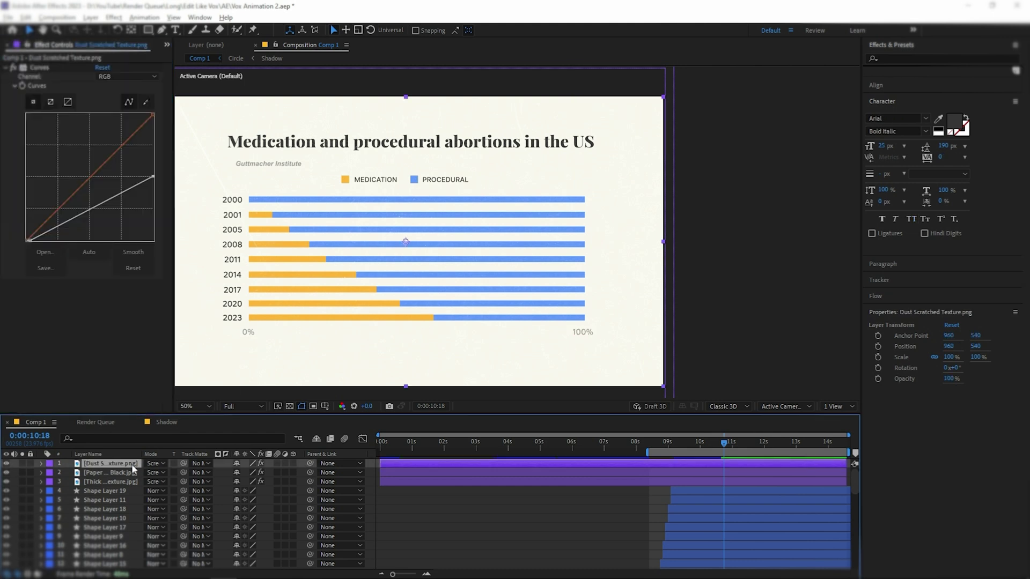
key(ctrl+alt+y)
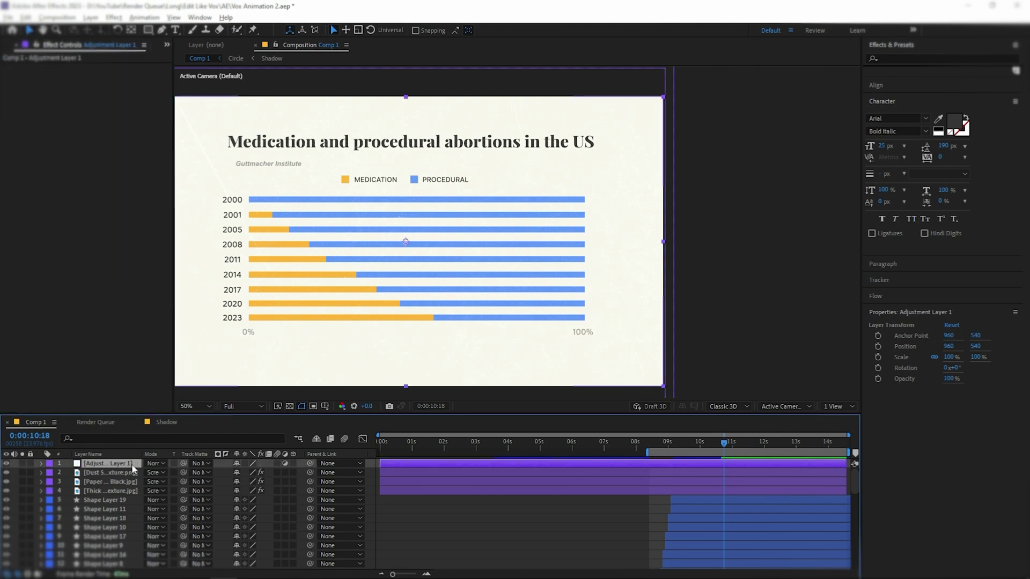
key(ctrl+space)
text(poster)
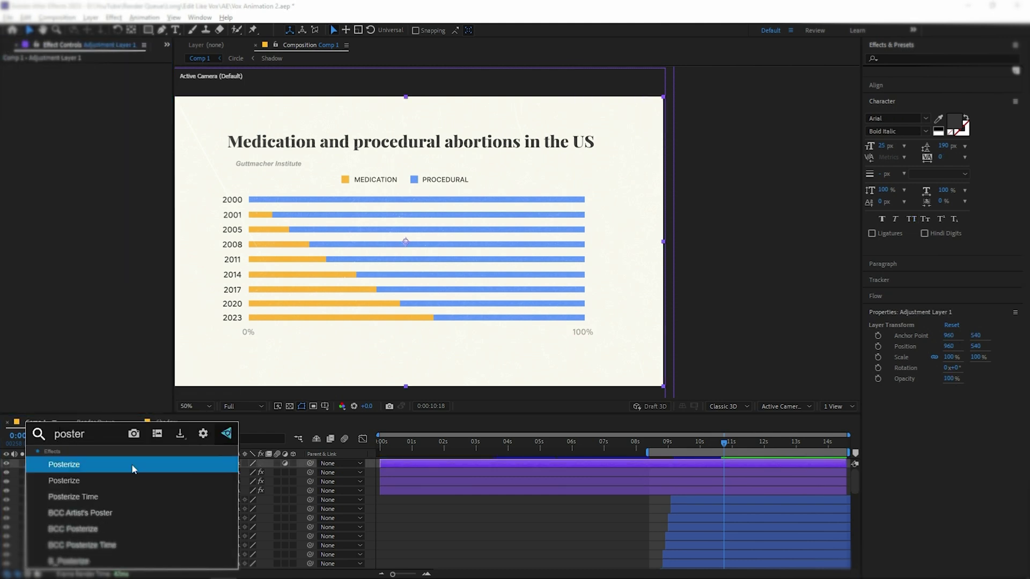
click(126, 495)
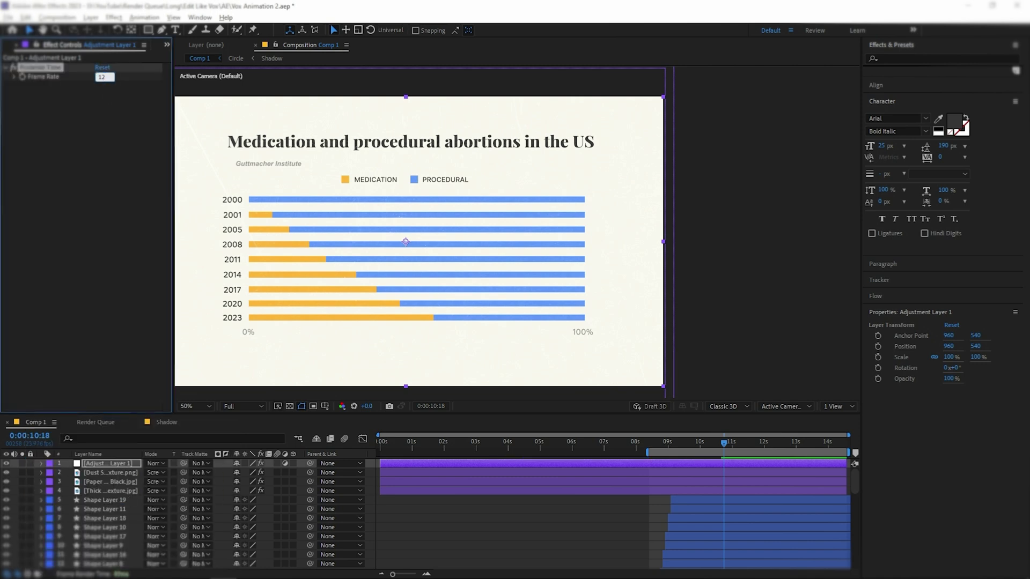